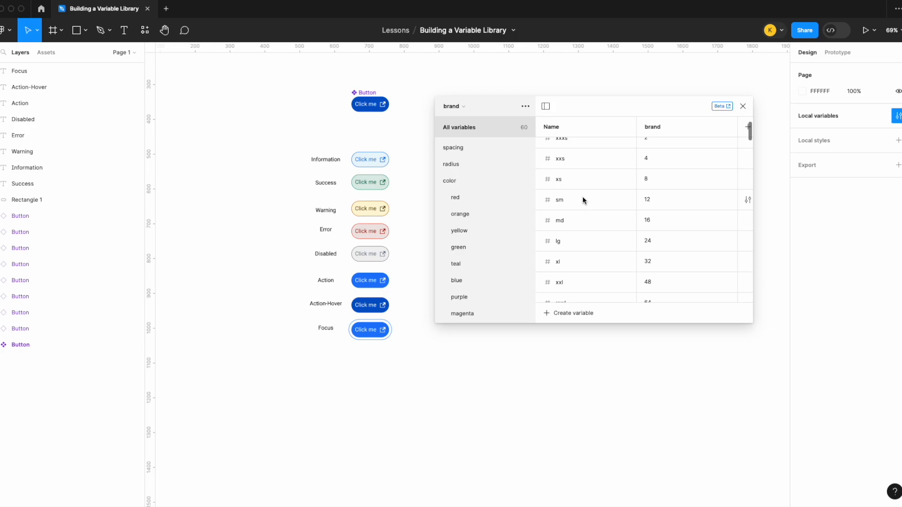
Review the variables in the brand, alias and mapped collections.
{"action": "scroll", "coordinate": [582, 197], "scroll_direction": "up", "scroll_amount": 20}
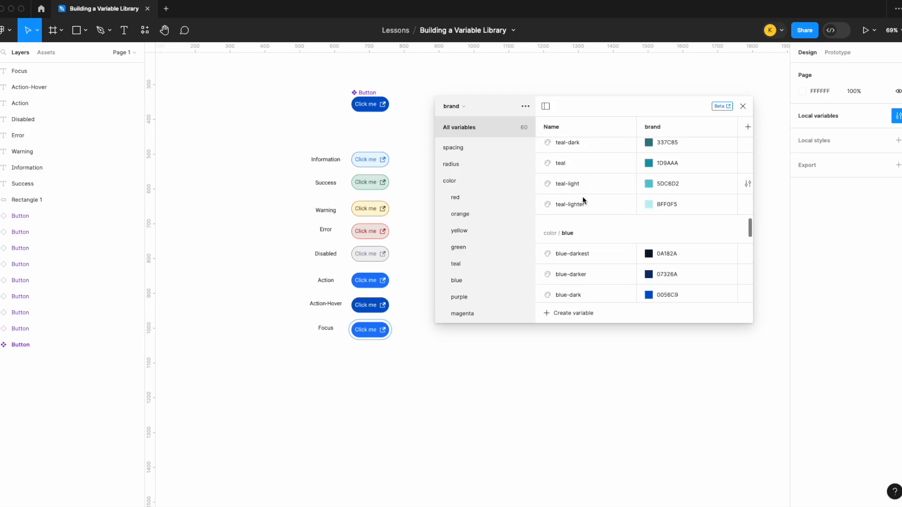
{"action": "left_click", "coordinate": [454, 106]}
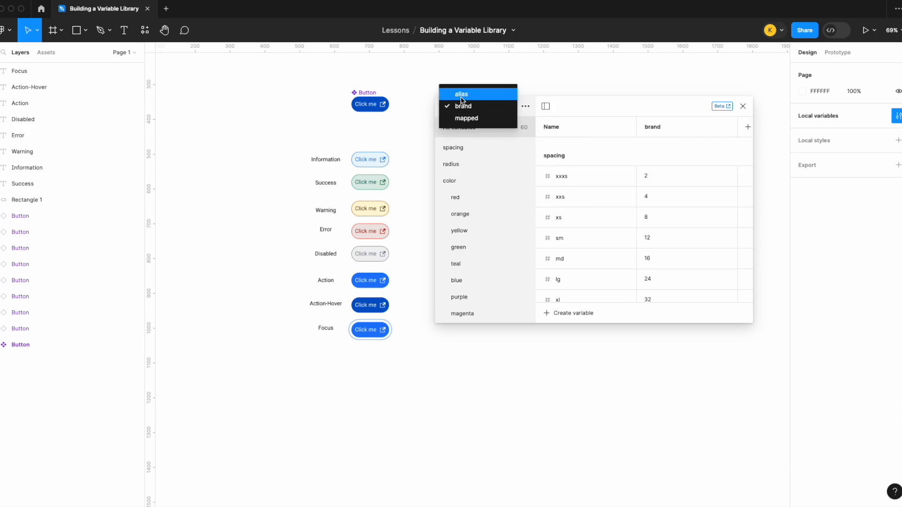
{"action": "left_click", "coordinate": [461, 94]}
{"action": "scroll", "coordinate": [621, 244], "scroll_direction": "down", "scroll_amount": 10}
{"action": "scroll", "coordinate": [621, 247], "scroll_direction": "down", "scroll_amount": 15}
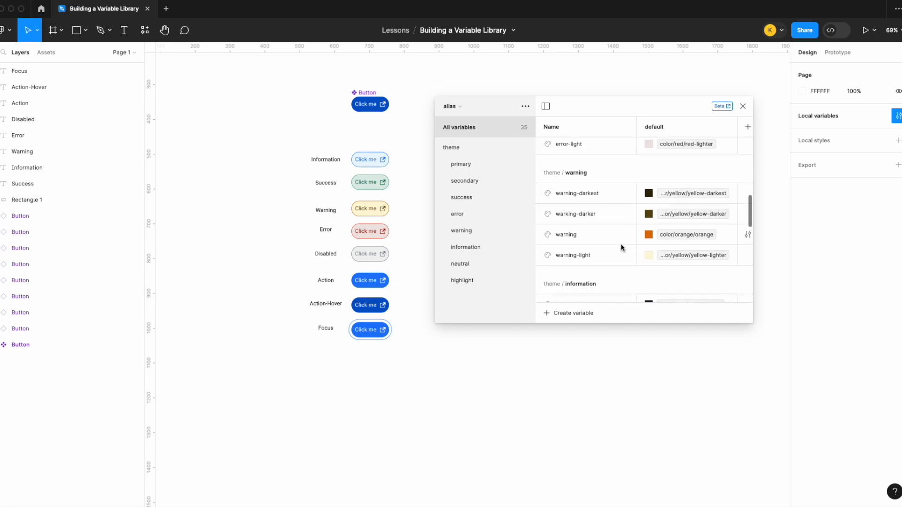
{"action": "scroll", "coordinate": [621, 247], "scroll_direction": "down", "scroll_amount": 3}
{"action": "left_click", "coordinate": [492, 161]}
{"action": "left_click", "coordinate": [454, 106]}
{"action": "left_click", "coordinate": [463, 131]}
{"action": "scroll", "coordinate": [626, 209], "scroll_direction": "down", "scroll_amount": 8}
{"action": "scroll", "coordinate": [626, 207], "scroll_direction": "up", "scroll_amount": 10}
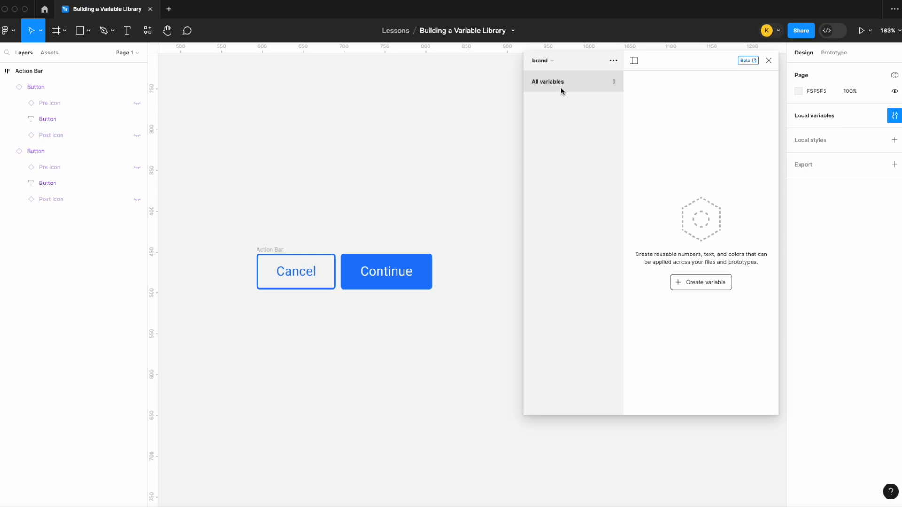
Create a number variable named spacing/xxxs with the value 2 in the brand collection.
{"action": "left_click", "coordinate": [553, 62]}
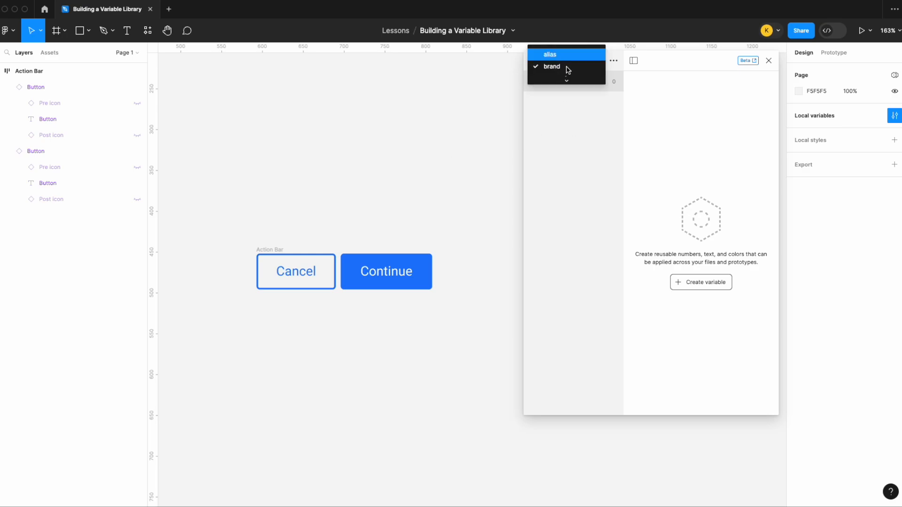
{"action": "mouse_move", "coordinate": [567, 80]}
{"action": "mouse_move", "coordinate": [562, 50]}
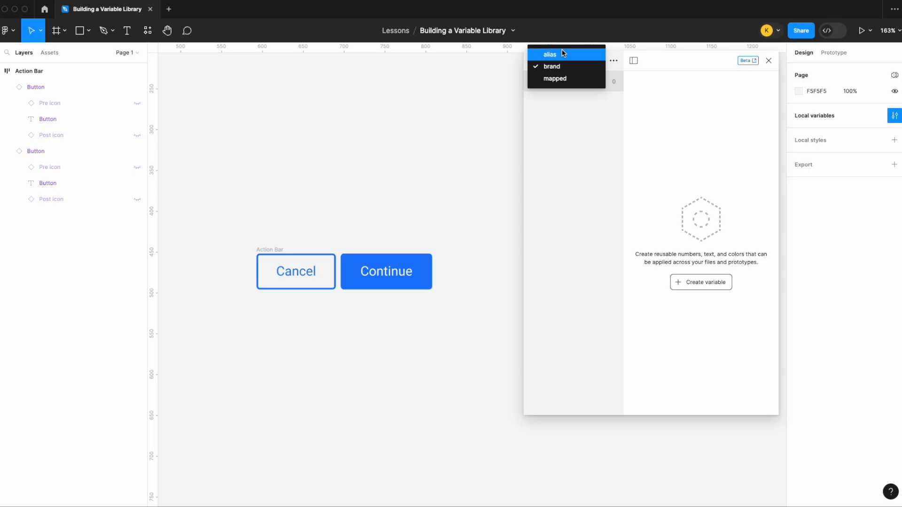
{"action": "left_click", "coordinate": [579, 71]}
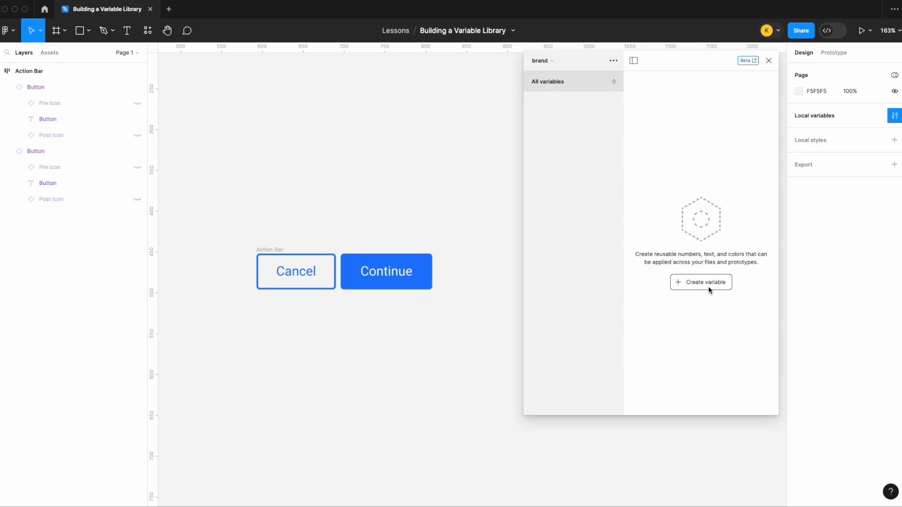
{"action": "left_click", "coordinate": [709, 286]}
{"action": "left_click", "coordinate": [705, 313]}
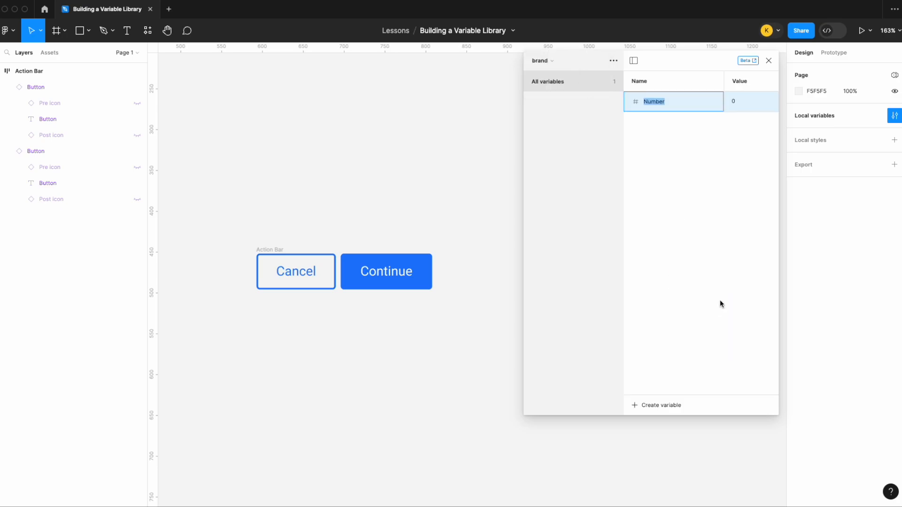
{"action": "type", "text": "spacing/xxxs"}
{"action": "key", "text": "Tab"}
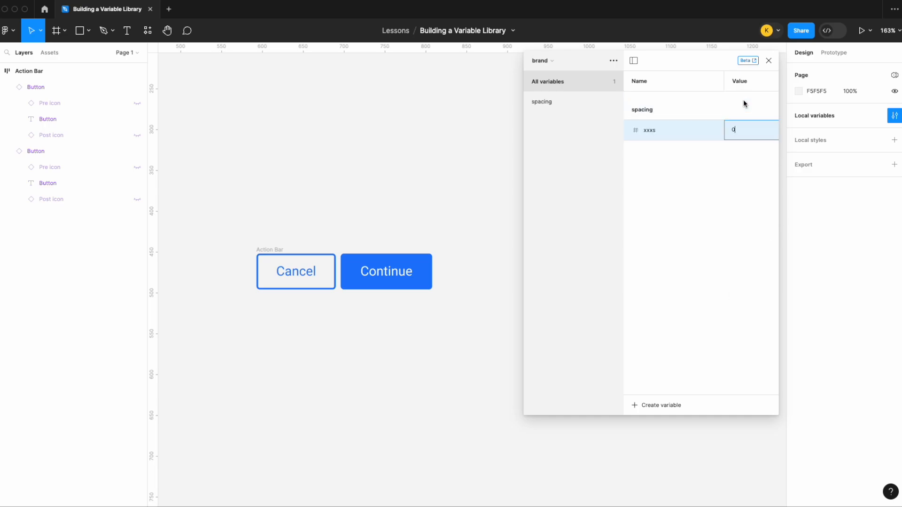
{"action": "type", "text": "2"}
{"action": "key", "text": "Return"}
Add a number variable named xxs with the value 4 to the spacing group.
{"action": "left_click", "coordinate": [544, 100]}
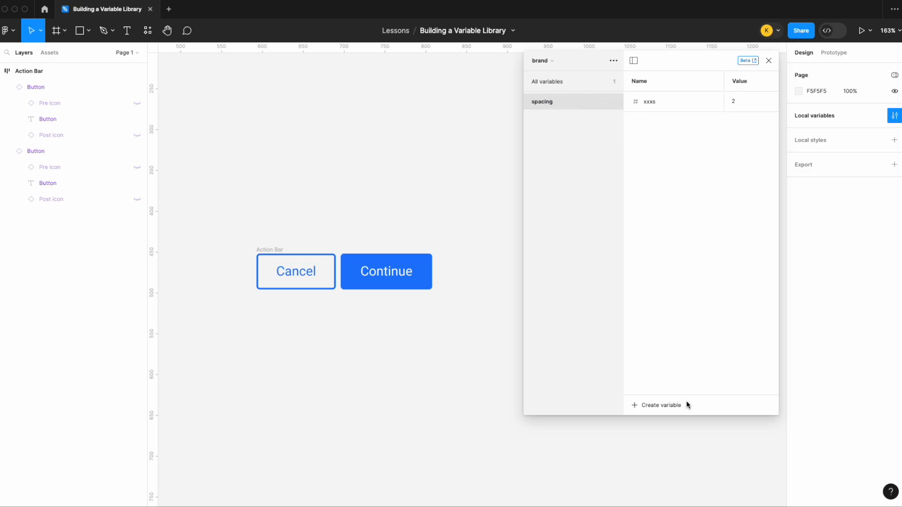
{"action": "left_click", "coordinate": [674, 404]}
{"action": "left_click", "coordinate": [666, 433]}
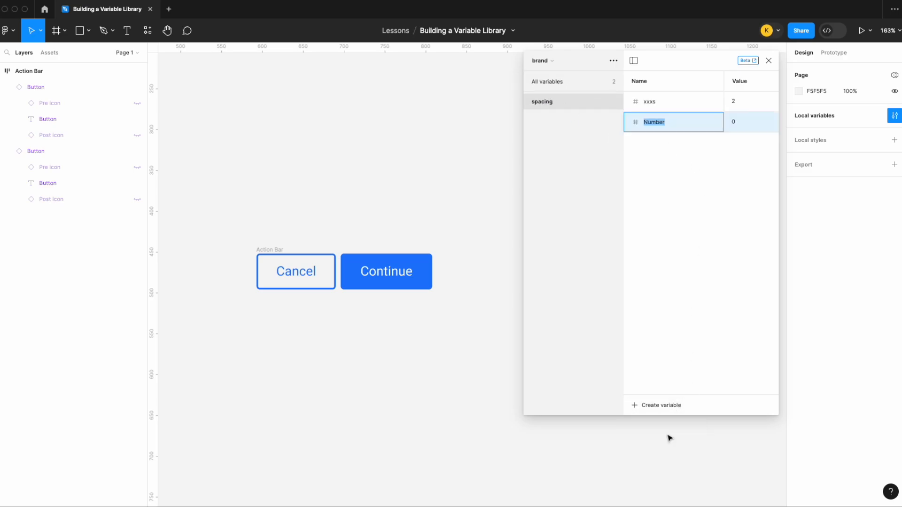
{"action": "type", "text": "xxs"}
{"action": "left_click", "coordinate": [739, 123]}
{"action": "type", "text": "4"}
{"action": "key", "text": "Return"}
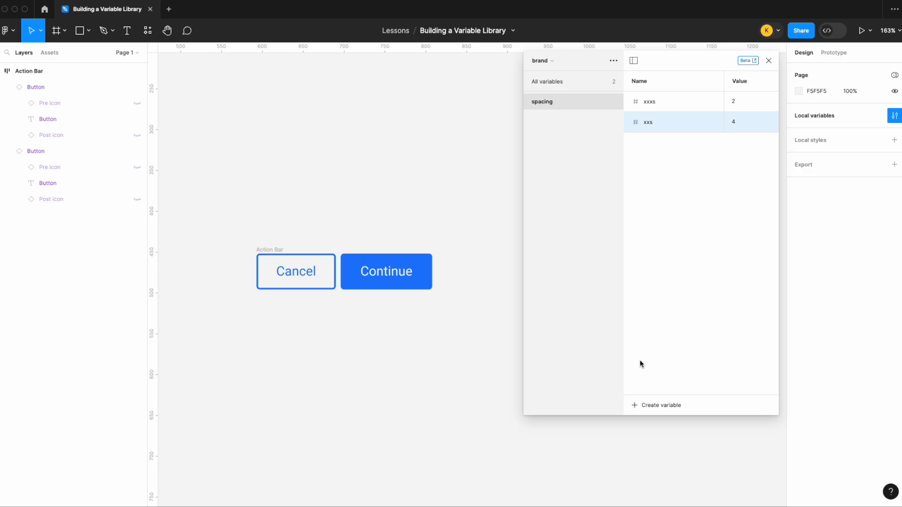
Add a number variable named xs with the value 8 to the spacing group.
{"action": "left_click", "coordinate": [637, 401]}
{"action": "left_click", "coordinate": [644, 437]}
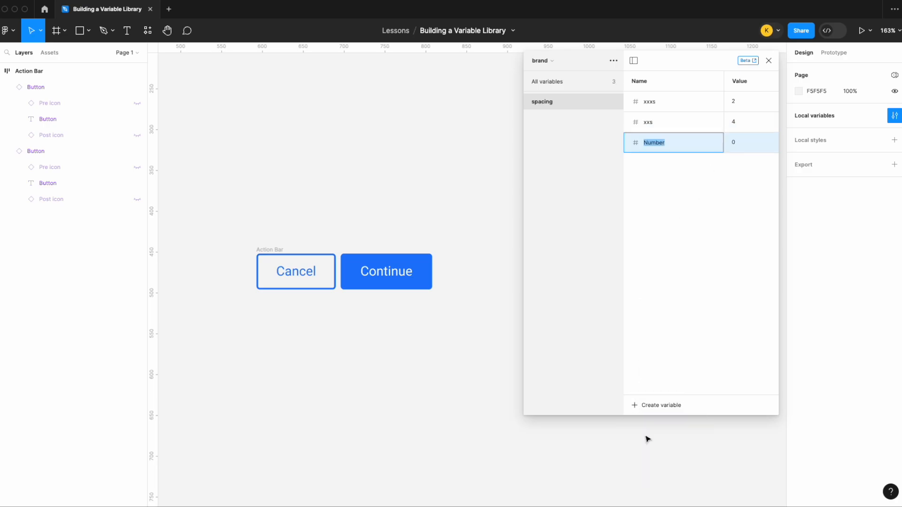
{"action": "type", "text": "xs"}
{"action": "left_click", "coordinate": [735, 140]}
{"action": "type", "text": "8"}
Add a number variable named sm with the value 12 to the spacing group.
{"action": "left_click", "coordinate": [643, 402]}
{"action": "left_click", "coordinate": [647, 437]}
{"action": "type", "text": "sm"}
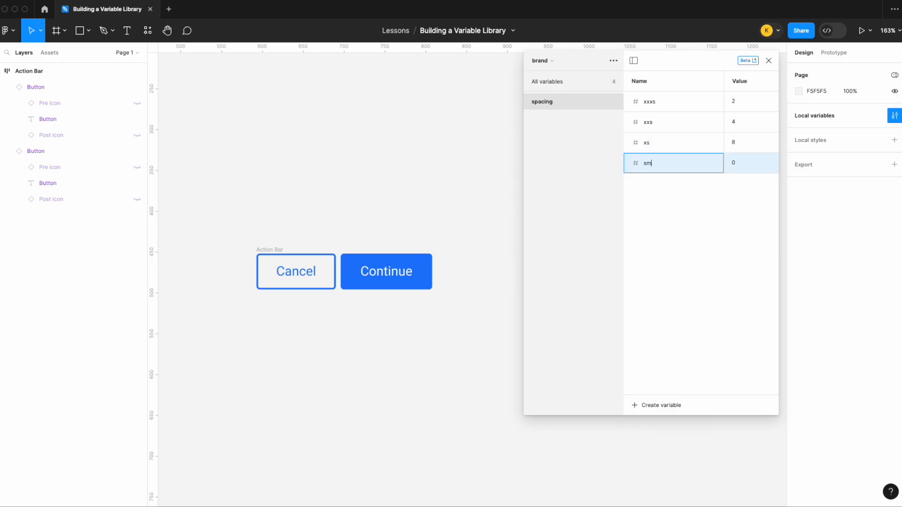
{"action": "left_click", "coordinate": [739, 164]}
{"action": "type", "text": "12"}
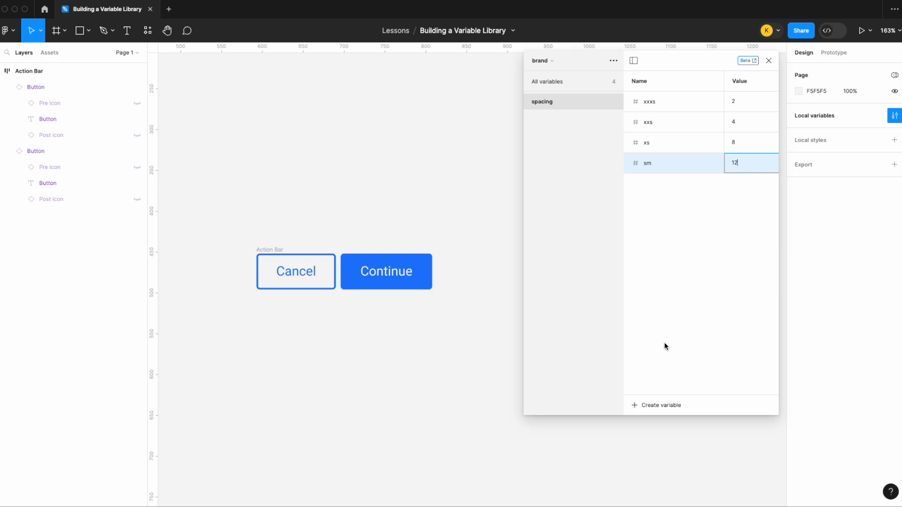
Add a number variable named md with the value 16 to the spacing group.
{"action": "left_click", "coordinate": [658, 405]}
{"action": "left_click", "coordinate": [656, 437]}
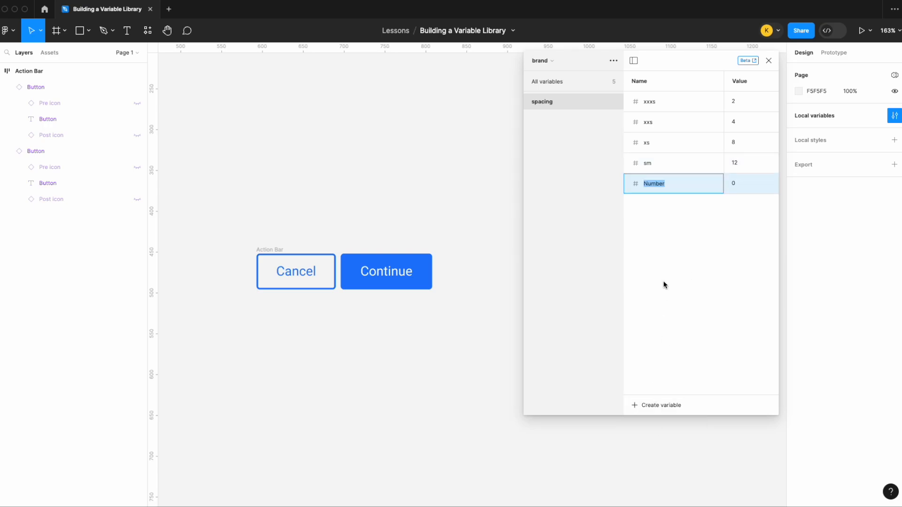
{"action": "type", "text": "md"}
{"action": "left_click", "coordinate": [743, 184]}
{"action": "type", "text": "16"}
Add a number variable named lg with the value 24 to the spacing group.
{"action": "left_click", "coordinate": [661, 405]}
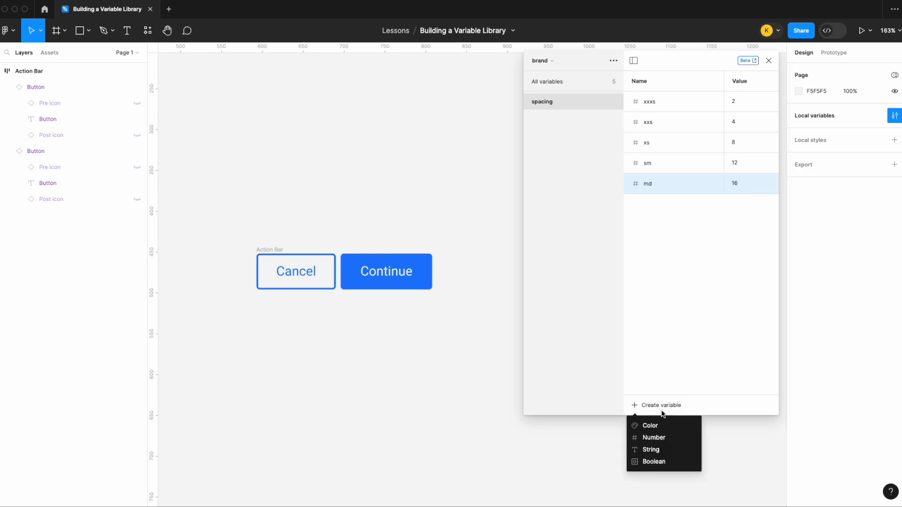
{"action": "left_click", "coordinate": [664, 437]}
{"action": "type", "text": "lg"}
{"action": "left_click", "coordinate": [739, 206]}
{"action": "type", "text": "24"}
Add a number variable named xl with the value 32 to the spacing group.
{"action": "left_click", "coordinate": [655, 405]}
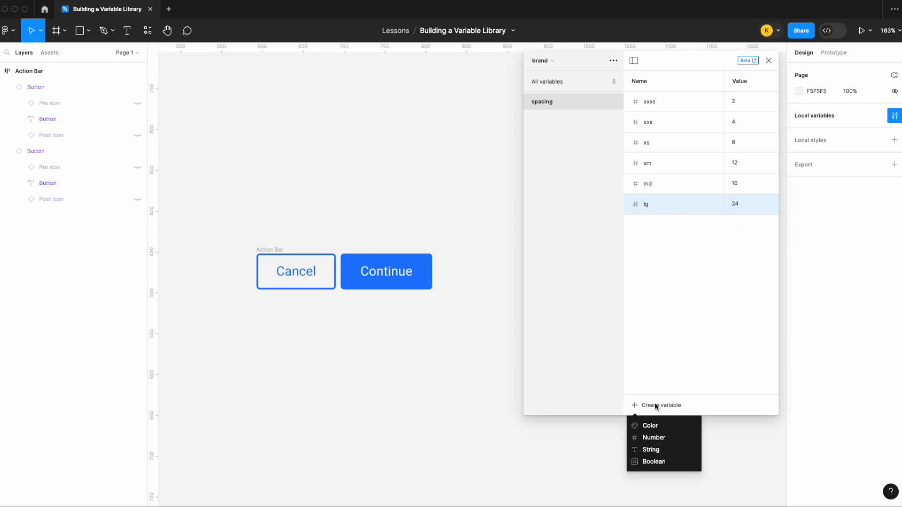
{"action": "left_click", "coordinate": [662, 437]}
{"action": "type", "text": "xl"}
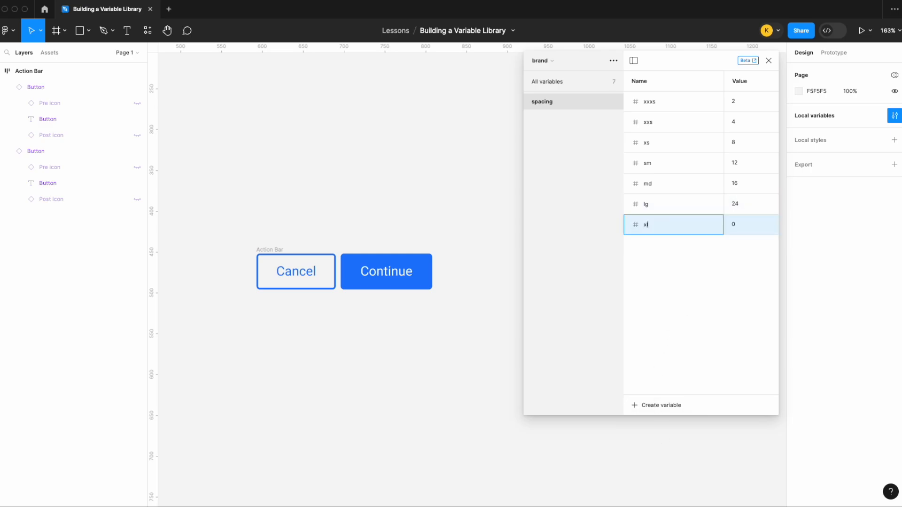
{"action": "left_click", "coordinate": [737, 223]}
{"action": "type", "text": "32"}
Add a number variable named xxl with the value 48 to the spacing group.
{"action": "left_click", "coordinate": [667, 404]}
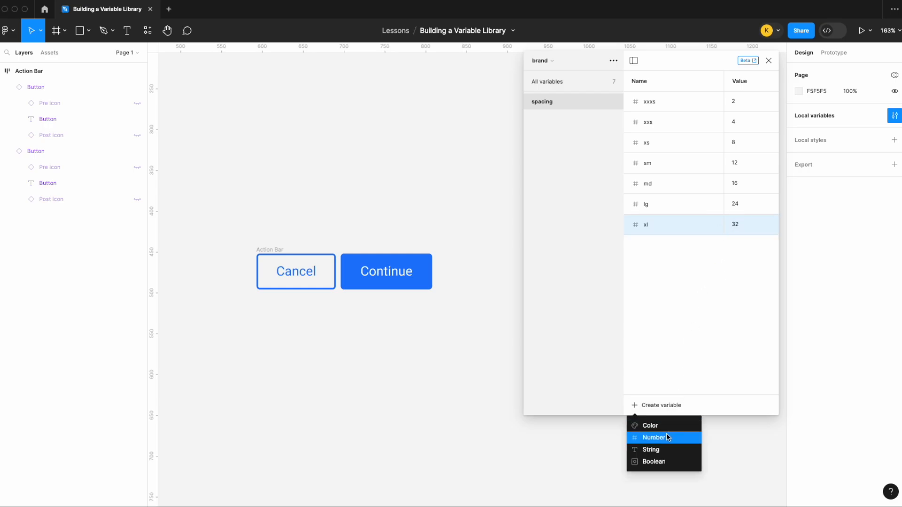
{"action": "left_click", "coordinate": [667, 436]}
{"action": "type", "text": "xxl"}
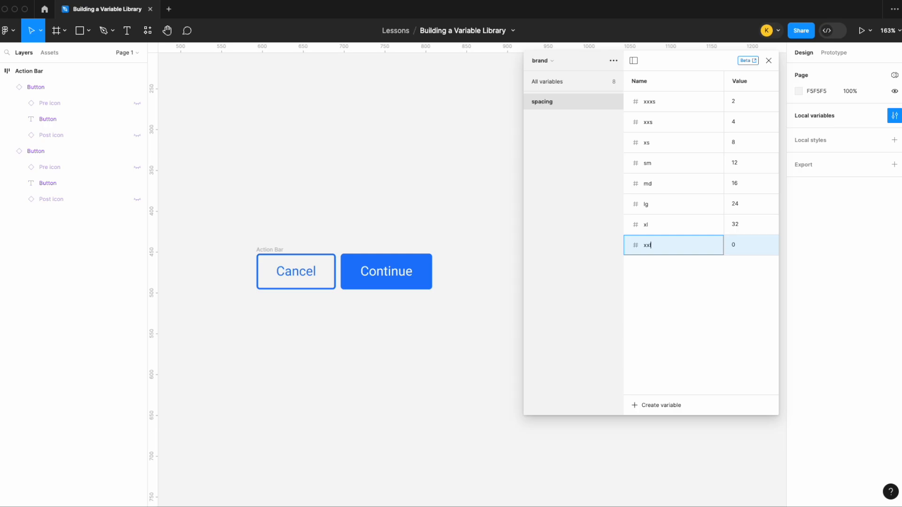
{"action": "left_click", "coordinate": [744, 252]}
{"action": "type", "text": "48"}
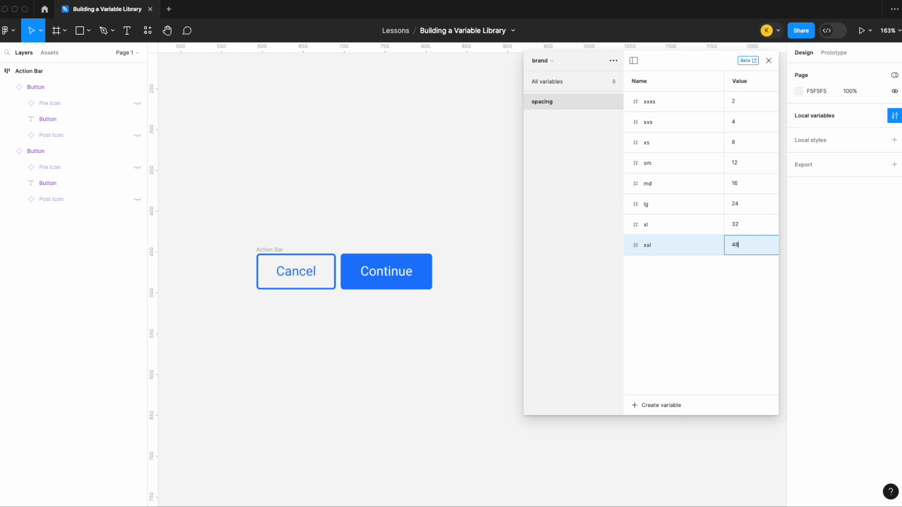
{"action": "key", "text": "Return"}
Add a number variable named xxxl with the value 64 to the spacing group.
{"action": "left_click", "coordinate": [659, 405]}
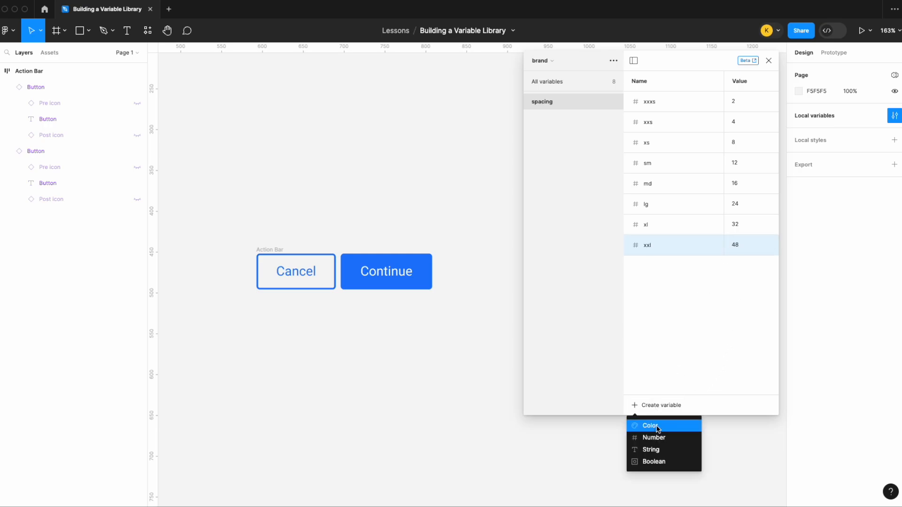
{"action": "left_click", "coordinate": [660, 436]}
{"action": "type", "text": "xxxl"}
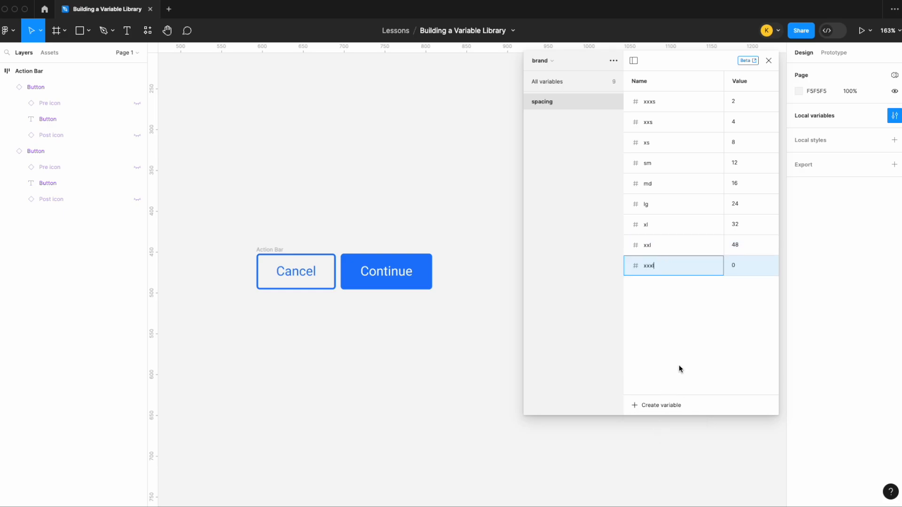
{"action": "left_click", "coordinate": [739, 266]}
{"action": "type", "text": "64"}
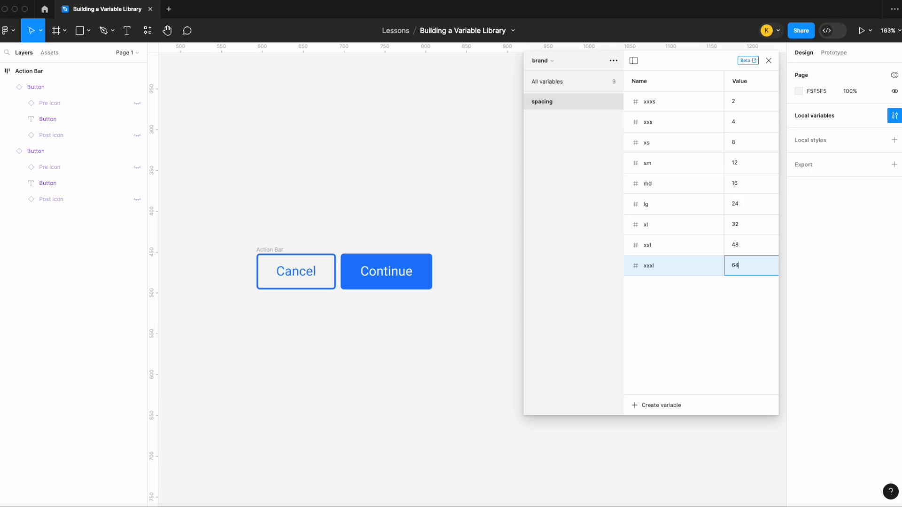
{"action": "key", "text": "Return"}
Apply the lg spacing variable (24) to the gap between the buttons in the Action Bar frame.
{"action": "scroll", "coordinate": [447, 331], "scroll_direction": "down", "scroll_amount": 1}
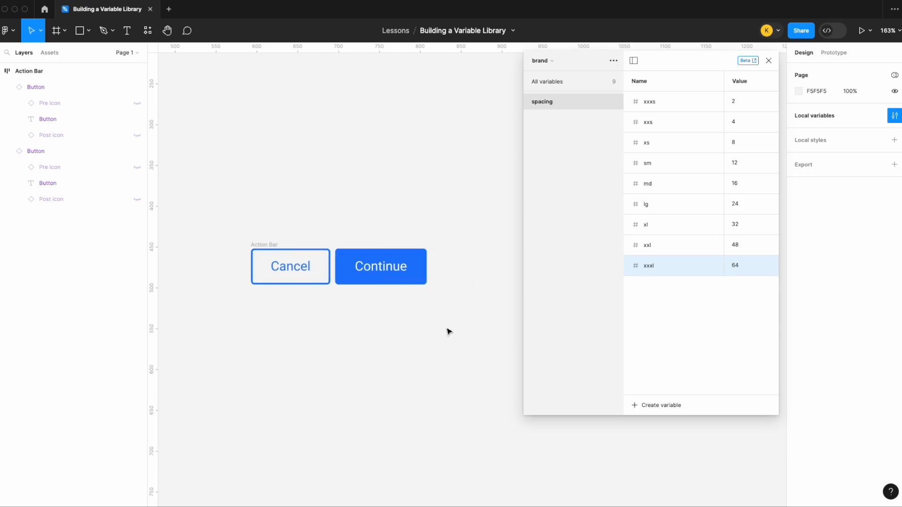
{"action": "left_click", "coordinate": [271, 240]}
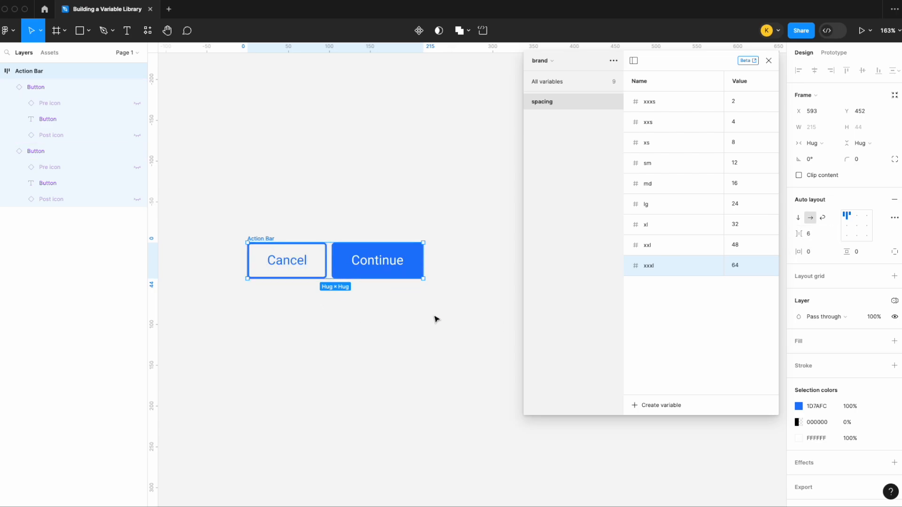
{"action": "left_click", "coordinate": [833, 238]}
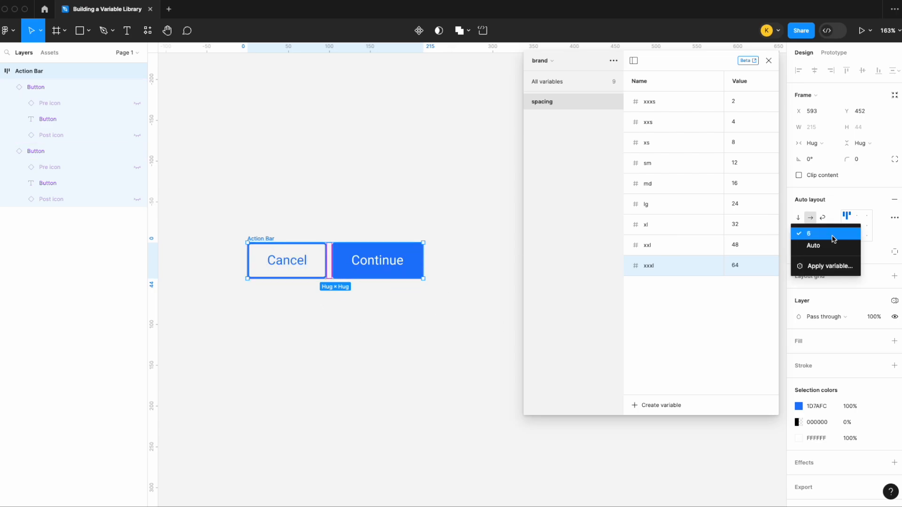
{"action": "left_click", "coordinate": [830, 265]}
{"action": "scroll", "coordinate": [829, 359], "scroll_direction": "down", "scroll_amount": 1}
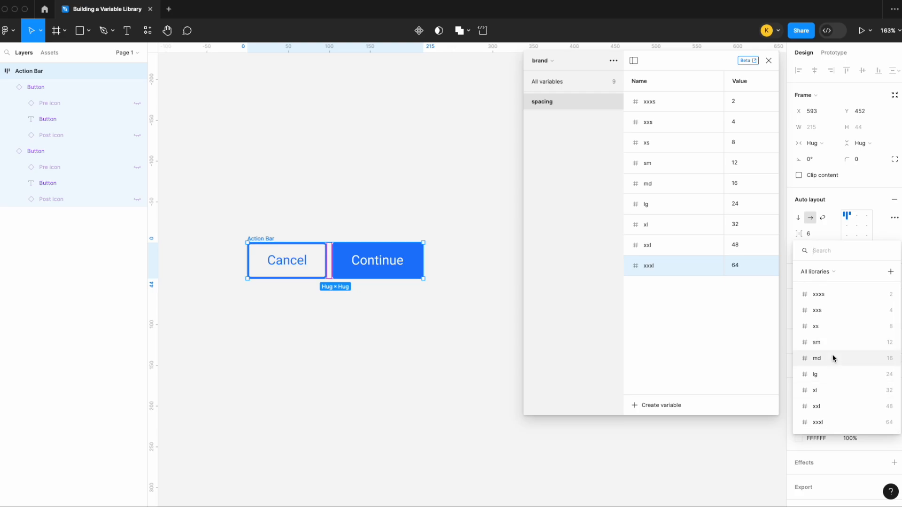
{"action": "left_click", "coordinate": [833, 371]}
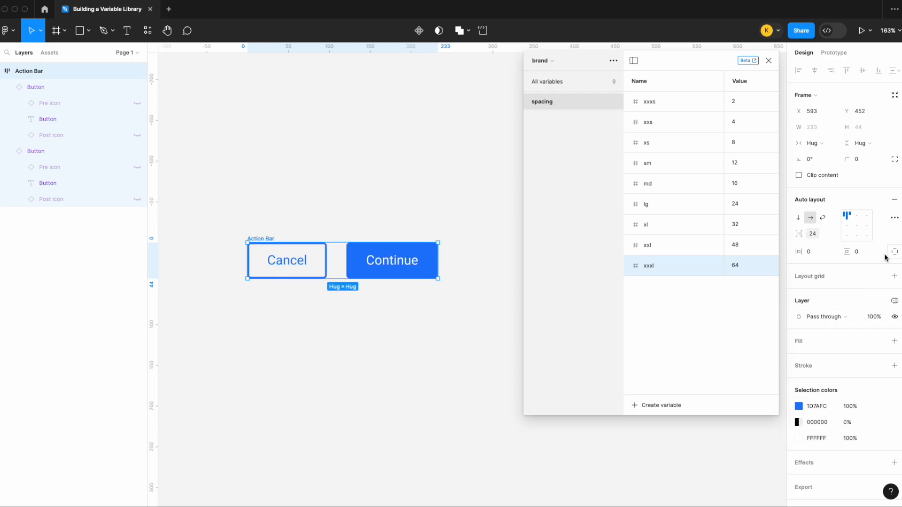
Apply the sm variable (12) to the Action Bar's horizontal padding and a spacing variable to its vertical padding.
{"action": "left_click", "coordinate": [834, 255]}
{"action": "left_click", "coordinate": [835, 371]}
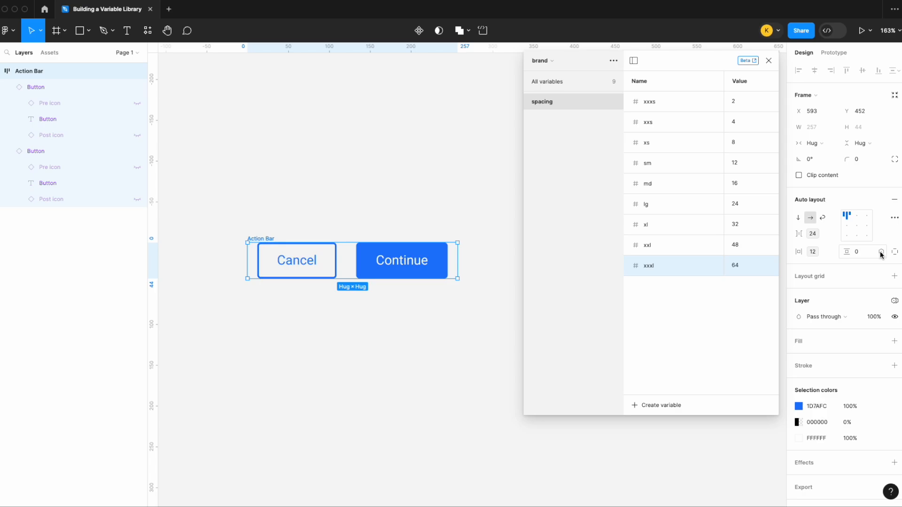
{"action": "left_click", "coordinate": [881, 254]}
{"action": "left_click", "coordinate": [835, 377]}
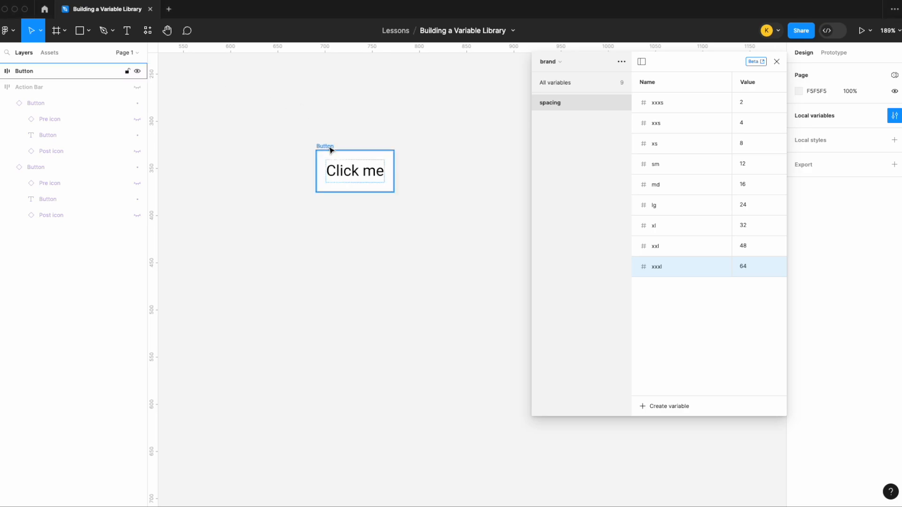
Create a number variable named radius/none with the value 0 in the brand collection.
{"action": "left_click", "coordinate": [566, 84]}
{"action": "left_click", "coordinate": [677, 409]}
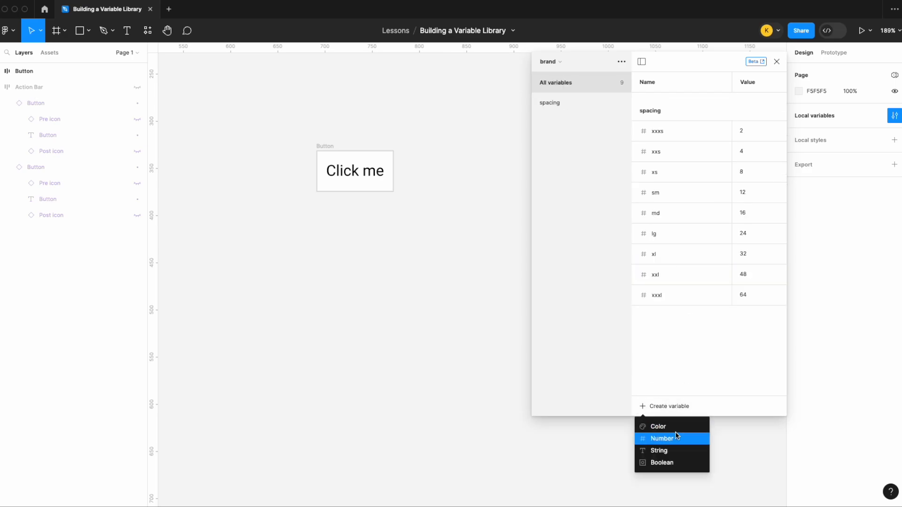
{"action": "left_click", "coordinate": [677, 438]}
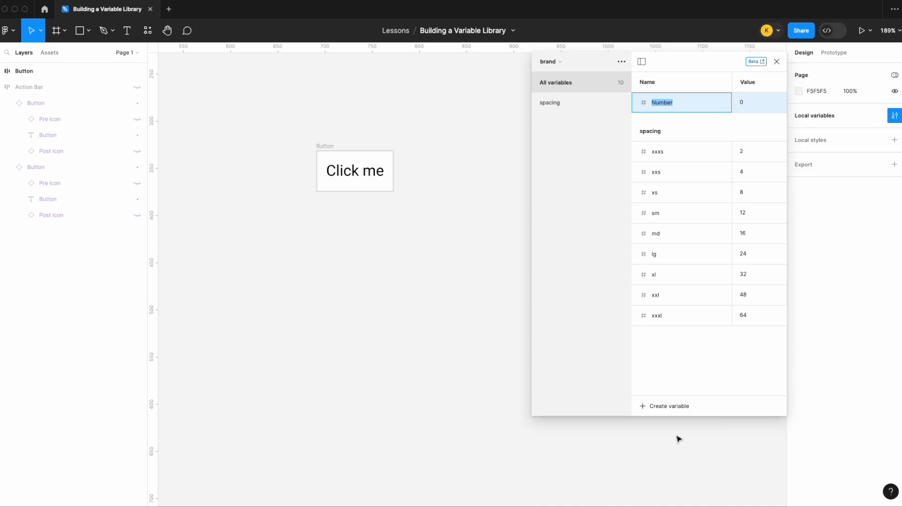
{"action": "type", "text": "raduius/none"}
{"action": "left_click", "coordinate": [664, 407]}
{"action": "left_click", "coordinate": [716, 354]}
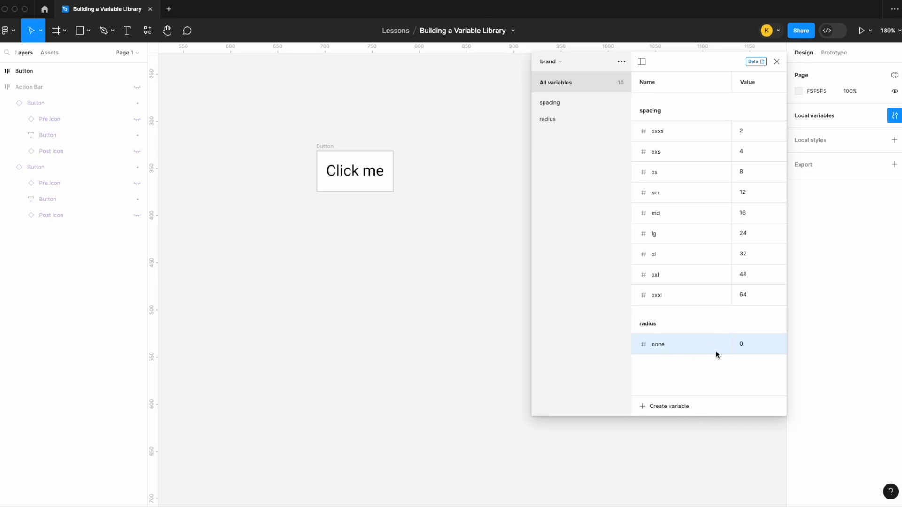
Add a number variable named xs with the value 2 to the radius group.
{"action": "left_click", "coordinate": [554, 119]}
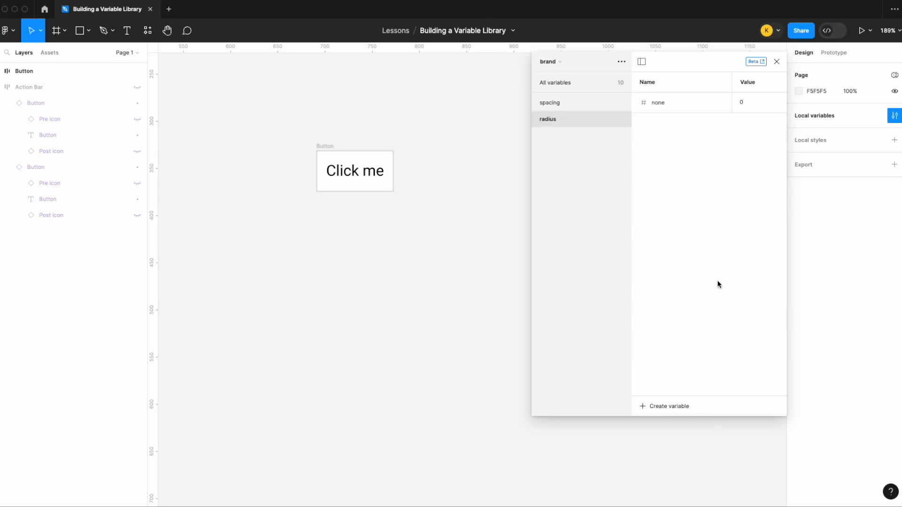
{"action": "left_click", "coordinate": [682, 407]}
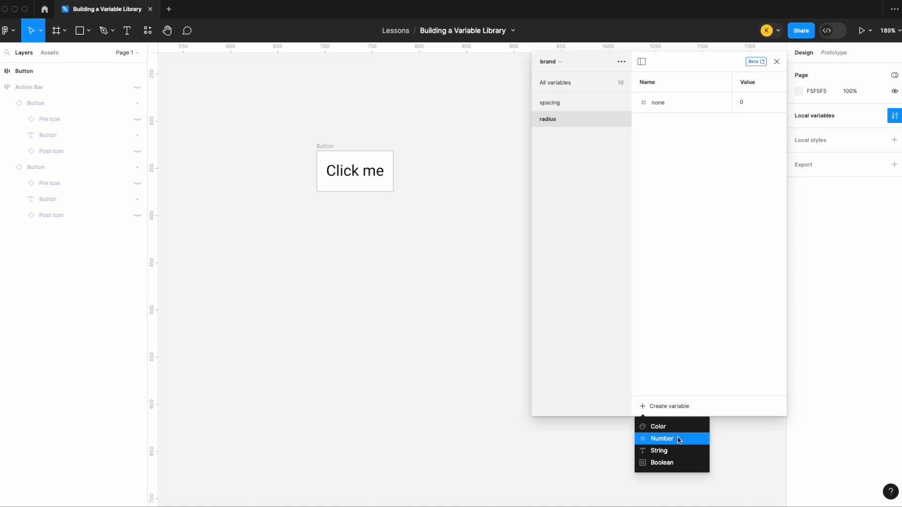
{"action": "left_click", "coordinate": [679, 439]}
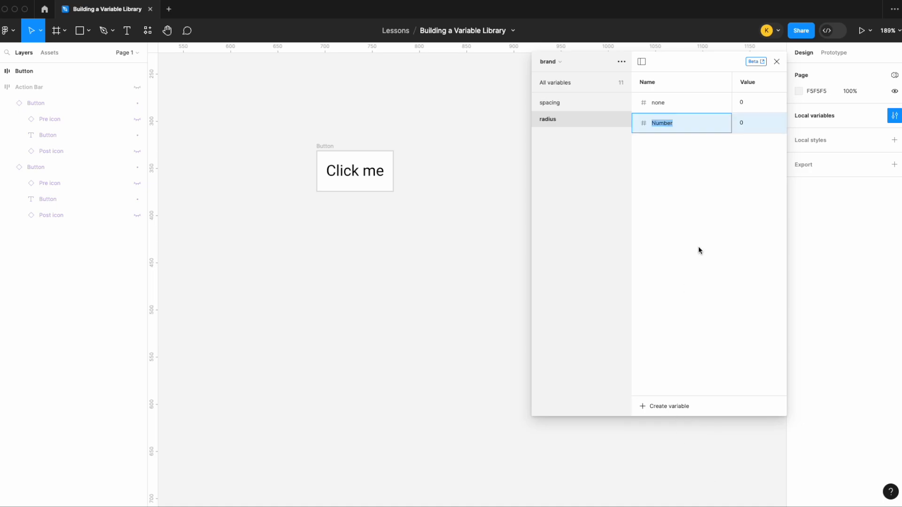
{"action": "type", "text": "xs"}
{"action": "left_click", "coordinate": [751, 123]}
{"action": "type", "text": "2"}
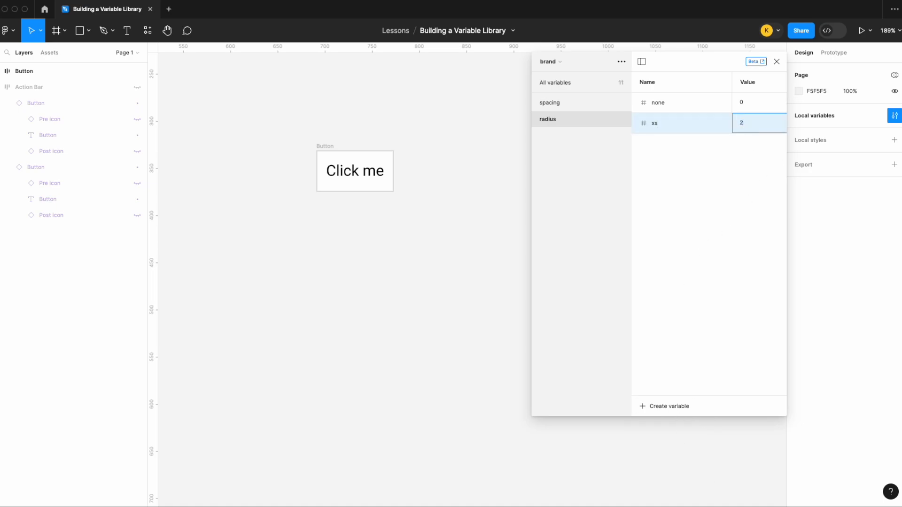
Add a number variable named sm with the value 4 to the radius group.
{"action": "left_click", "coordinate": [658, 406]}
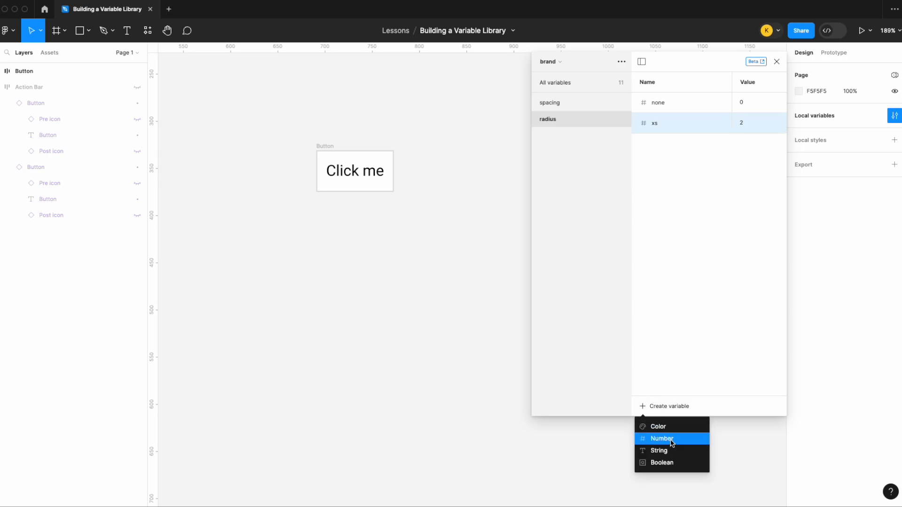
{"action": "left_click", "coordinate": [671, 440]}
{"action": "type", "text": "sm"}
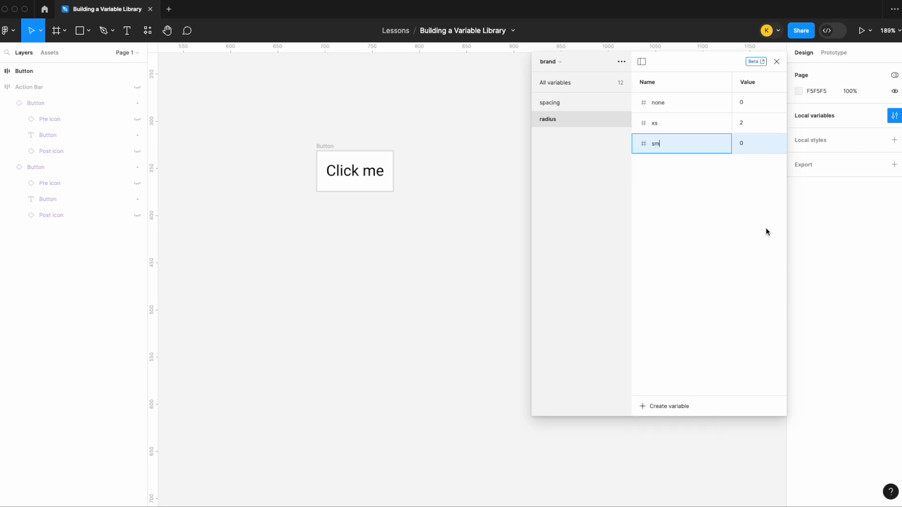
{"action": "left_click", "coordinate": [748, 147]}
{"action": "type", "text": "4"}
Add a number variable named md with the value 8 to the radius group.
{"action": "left_click", "coordinate": [666, 406]}
{"action": "left_click", "coordinate": [669, 440]}
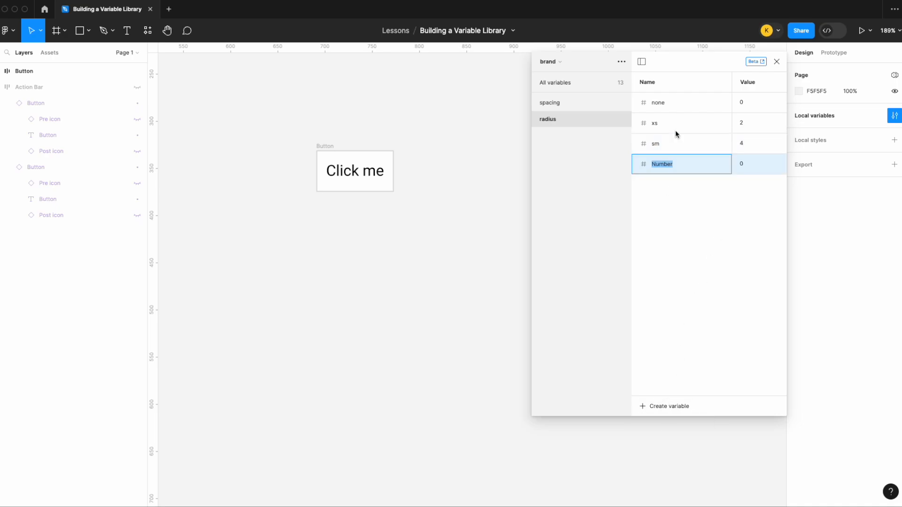
{"action": "type", "text": "md"}
{"action": "left_click", "coordinate": [753, 168]}
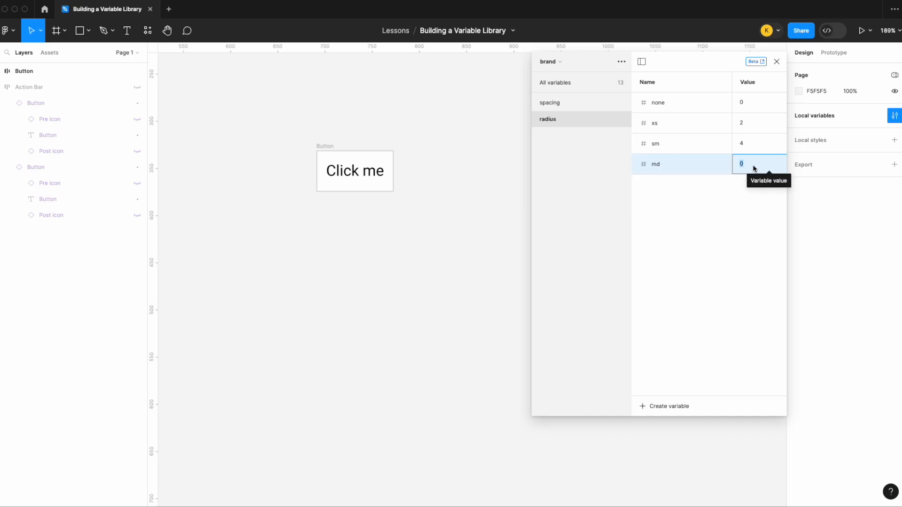
{"action": "type", "text": "8"}
{"action": "key", "text": "Return"}
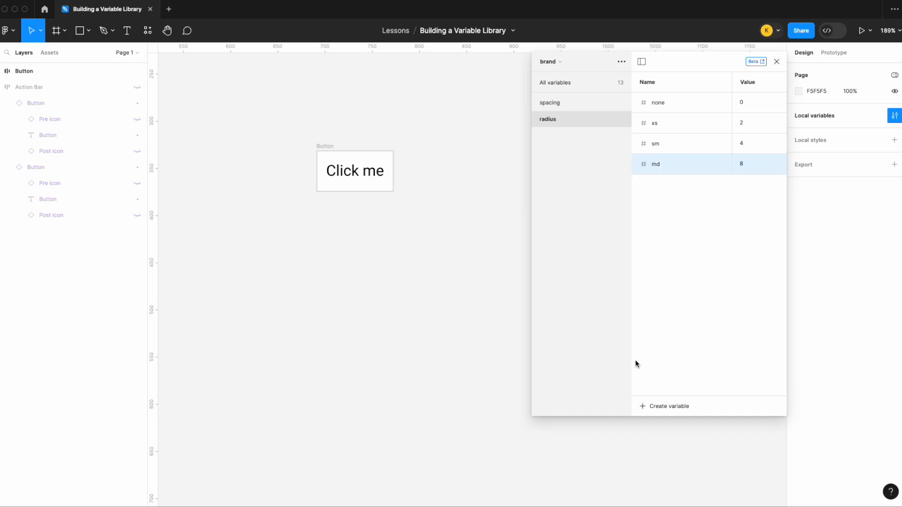
Add a number variable named round with the value 50 to the radius group.
{"action": "left_click", "coordinate": [668, 406]}
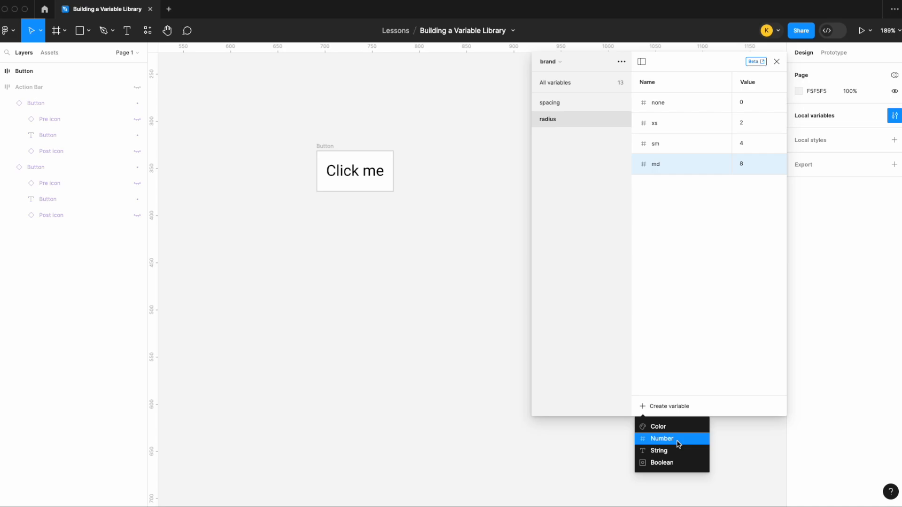
{"action": "left_click", "coordinate": [678, 444]}
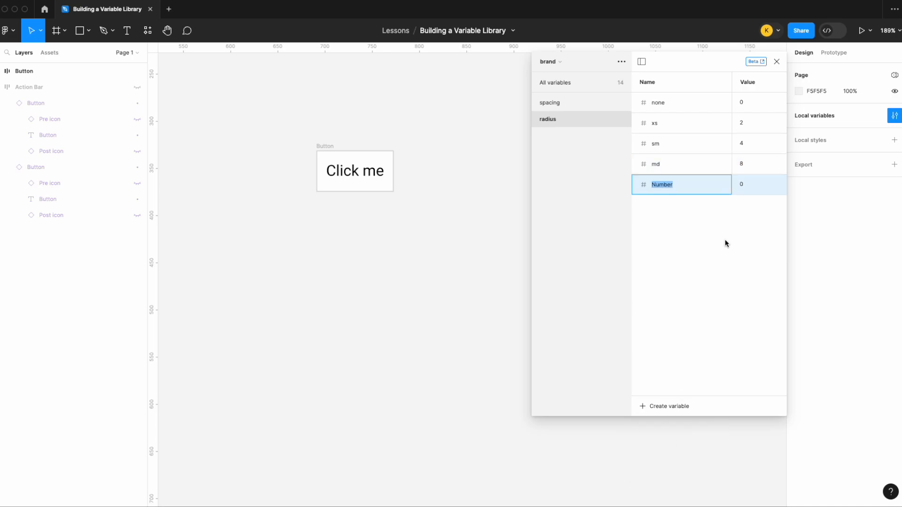
{"action": "type", "text": "round"}
{"action": "left_click", "coordinate": [747, 189]}
{"action": "type", "text": "50"}
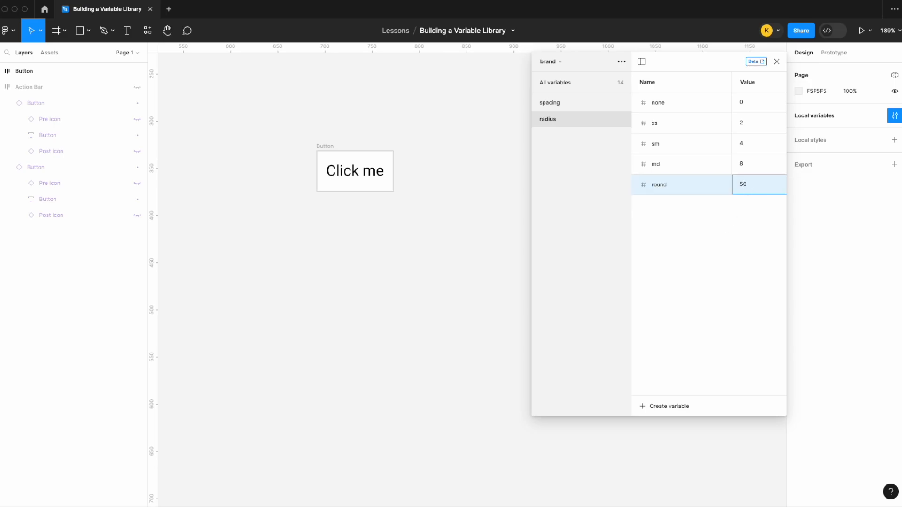
{"action": "key", "text": "Return"}
Apply the radius variable none (0) to the corner radius of the Button frame.
{"action": "left_click", "coordinate": [325, 147]}
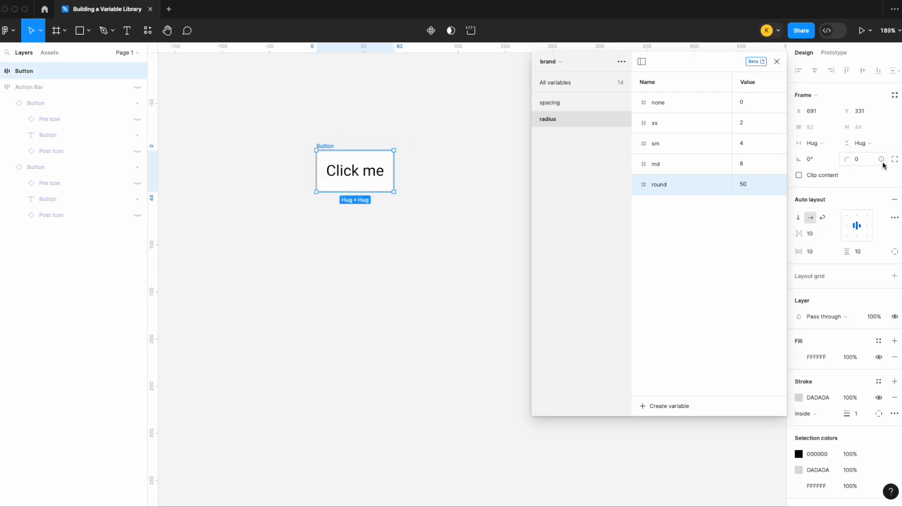
{"action": "left_click", "coordinate": [881, 159]}
{"action": "scroll", "coordinate": [837, 268], "scroll_direction": "down", "scroll_amount": 3}
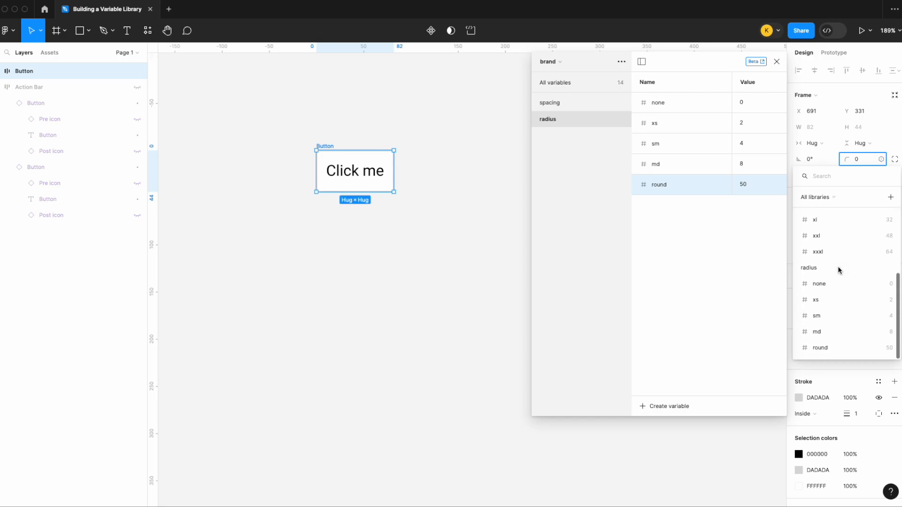
{"action": "left_click", "coordinate": [830, 285]}
{"action": "scroll", "coordinate": [409, 169], "scroll_direction": "up", "scroll_amount": 5}
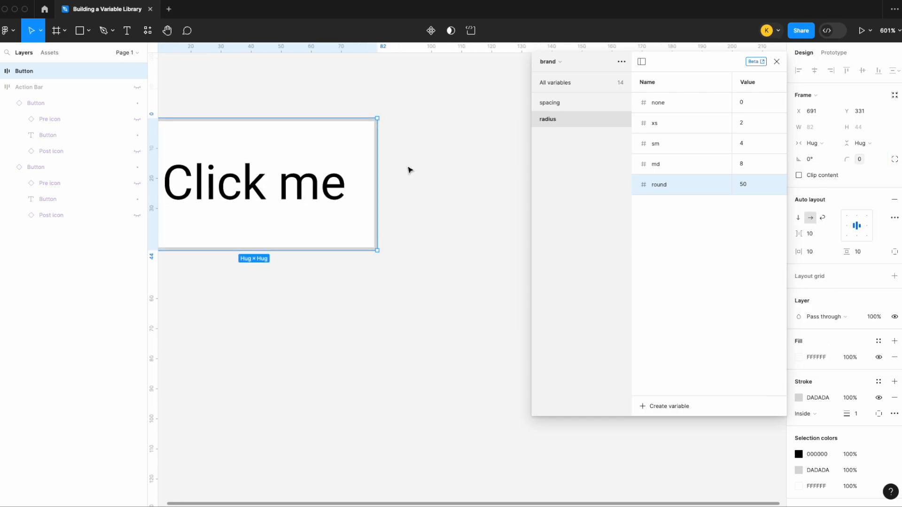
Switch the Button frame's corner radius to the radius variable xs (2) and inspect its corner up close.
{"action": "left_click", "coordinate": [867, 162]}
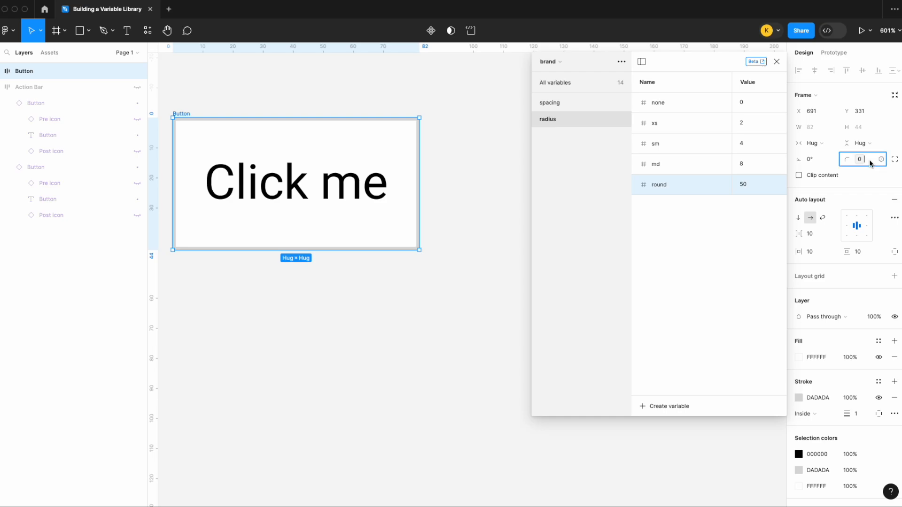
{"action": "left_click", "coordinate": [860, 159]}
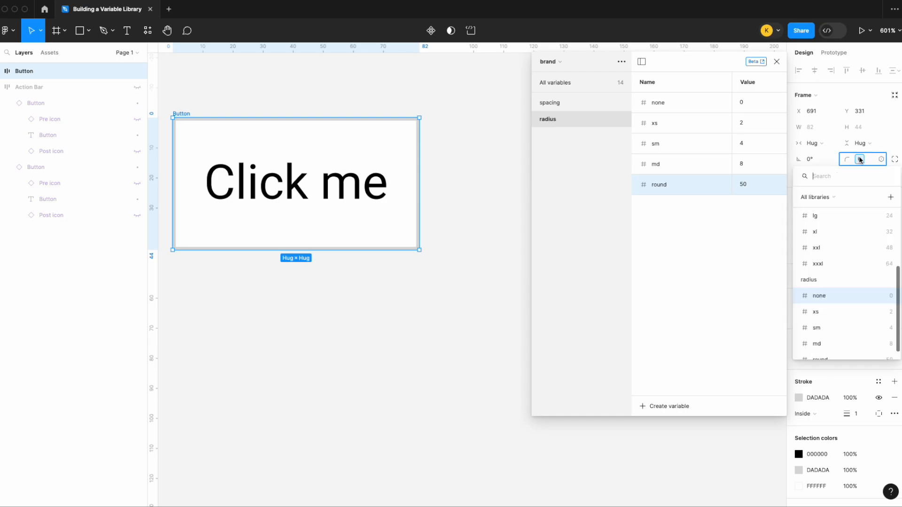
{"action": "left_click", "coordinate": [835, 318]}
{"action": "scroll", "coordinate": [402, 113], "scroll_direction": "up", "scroll_amount": 5}
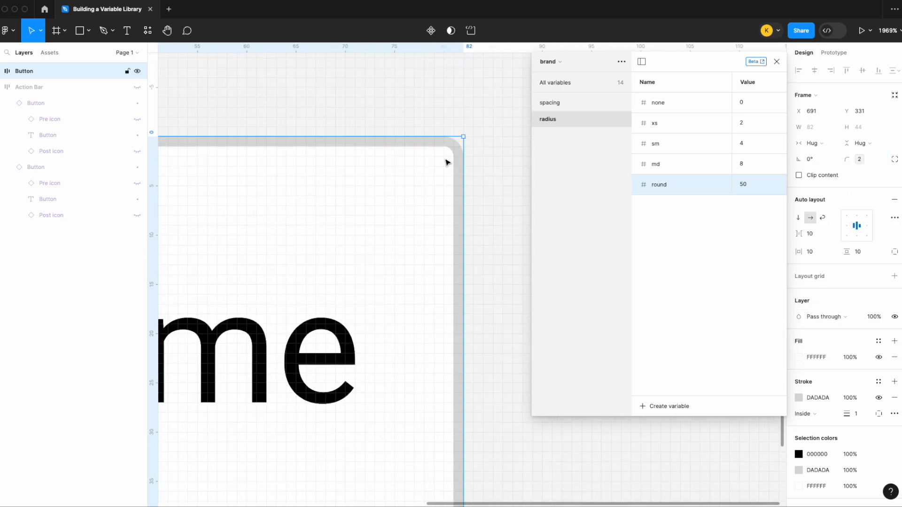
Try the radius variables sm (4) and md (8) on the Button frame's corner radius.
{"action": "left_click", "coordinate": [860, 160]}
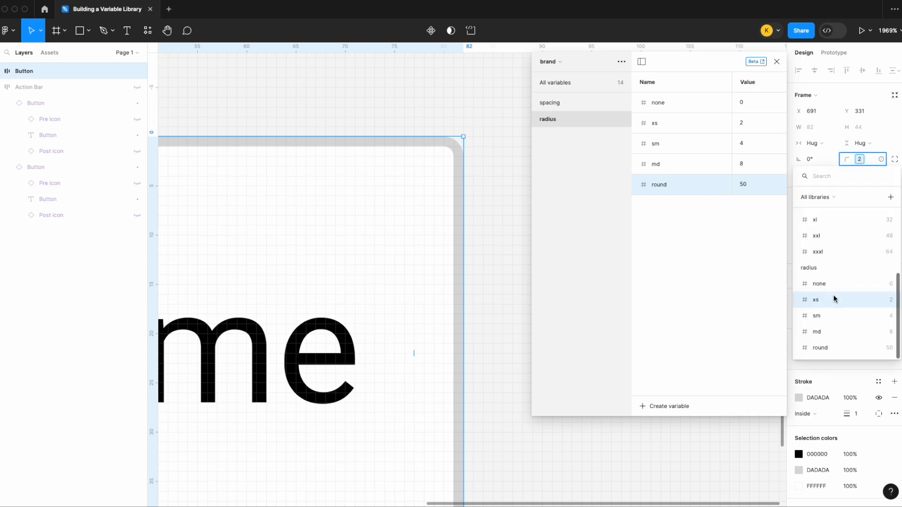
{"action": "left_click", "coordinate": [833, 316]}
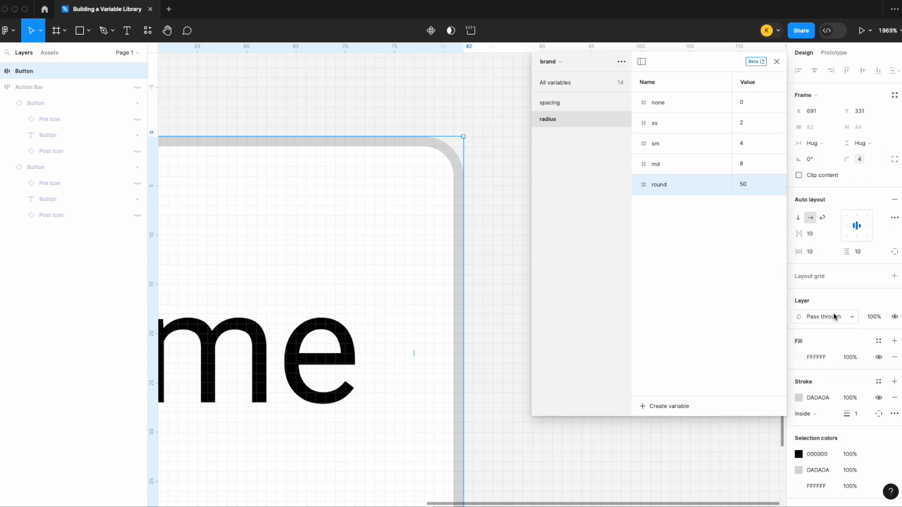
{"action": "left_click", "coordinate": [865, 164]}
{"action": "left_click", "coordinate": [836, 346]}
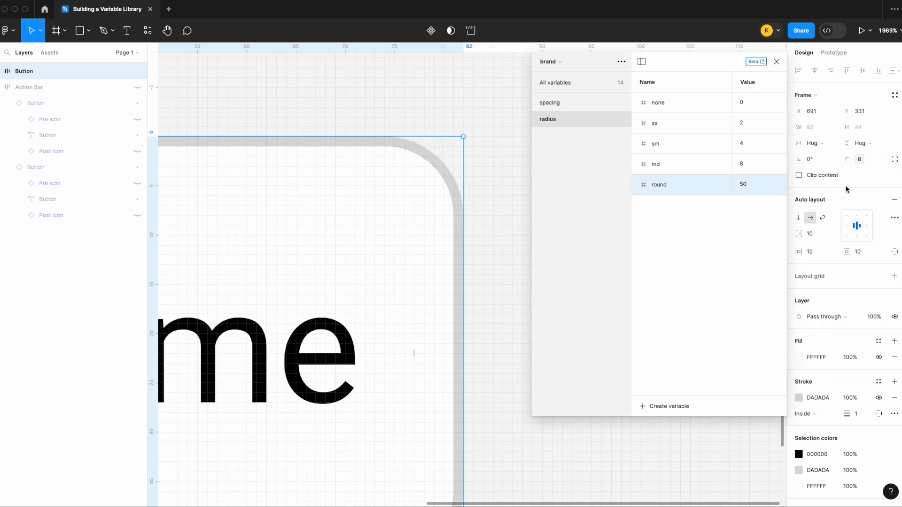
Apply the radius variable round (50) to the Button frame's corner radius and deselect the frame.
{"action": "left_click", "coordinate": [860, 158]}
{"action": "scroll", "coordinate": [474, 282], "scroll_direction": "down", "scroll_amount": 3}
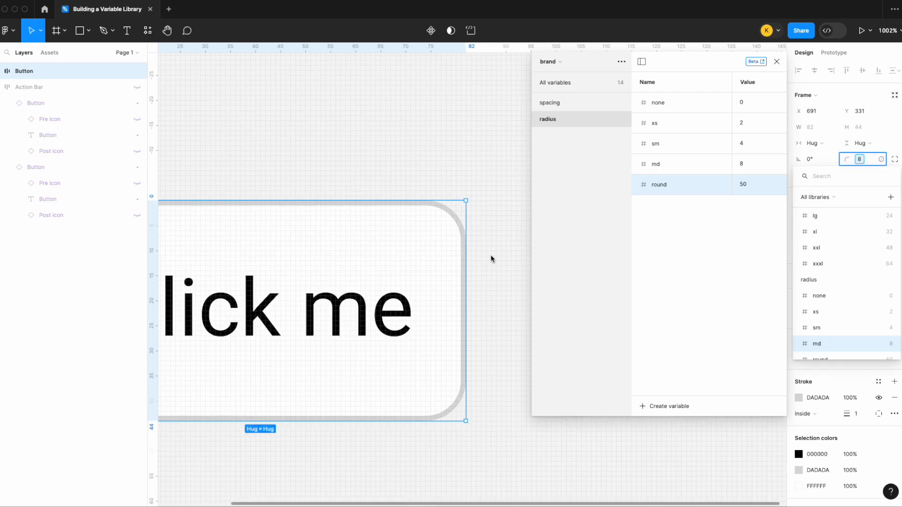
{"action": "scroll", "coordinate": [878, 345], "scroll_direction": "down", "scroll_amount": 2}
{"action": "left_click", "coordinate": [861, 347]}
{"action": "scroll", "coordinate": [421, 255], "scroll_direction": "down", "scroll_amount": 5}
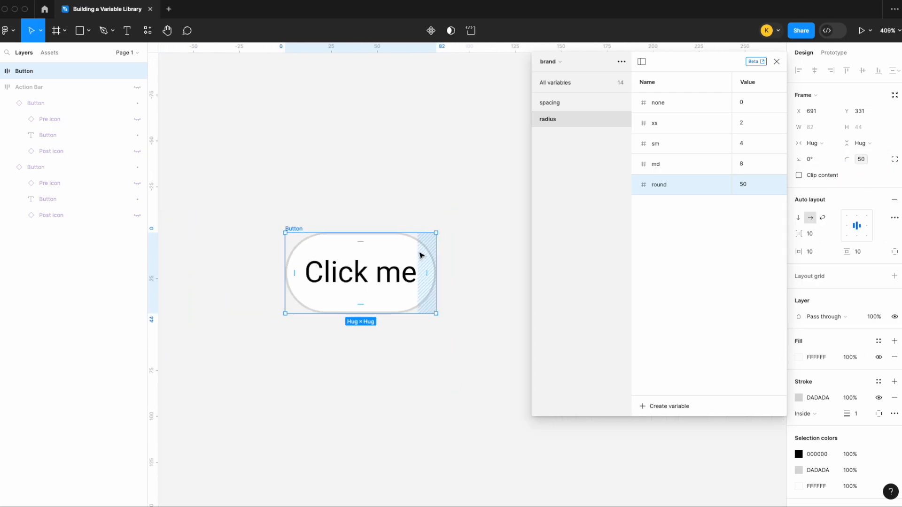
{"action": "left_click", "coordinate": [413, 352]}
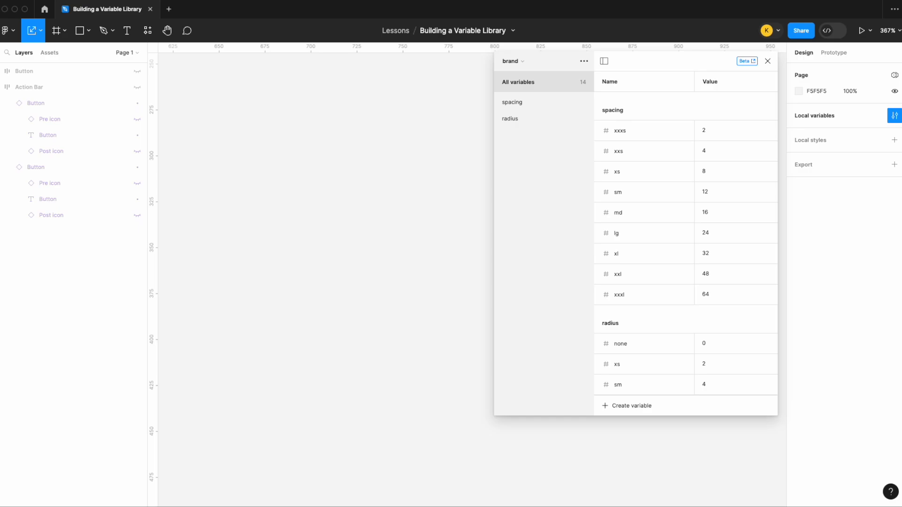
Create a color variable named color/red-darkest in the brand collection.
{"action": "left_click", "coordinate": [512, 61]}
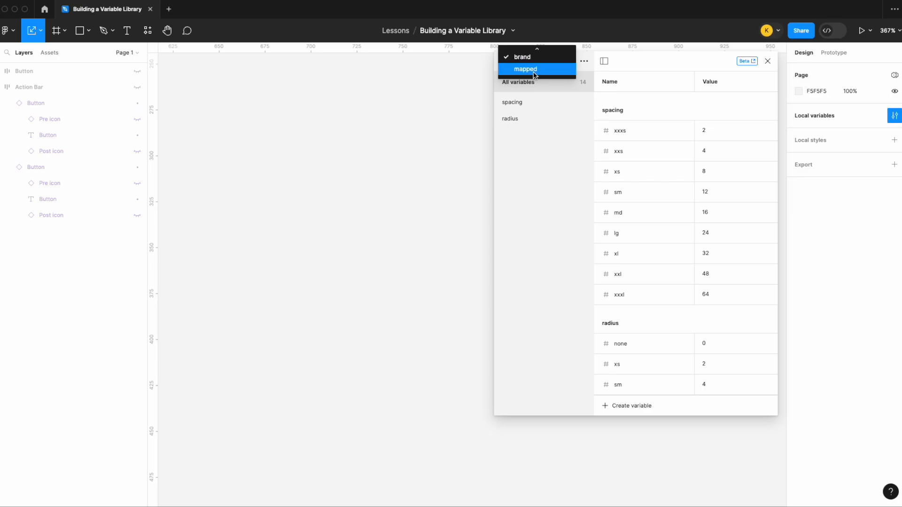
{"action": "left_click", "coordinate": [552, 230]}
{"action": "left_click", "coordinate": [634, 405]}
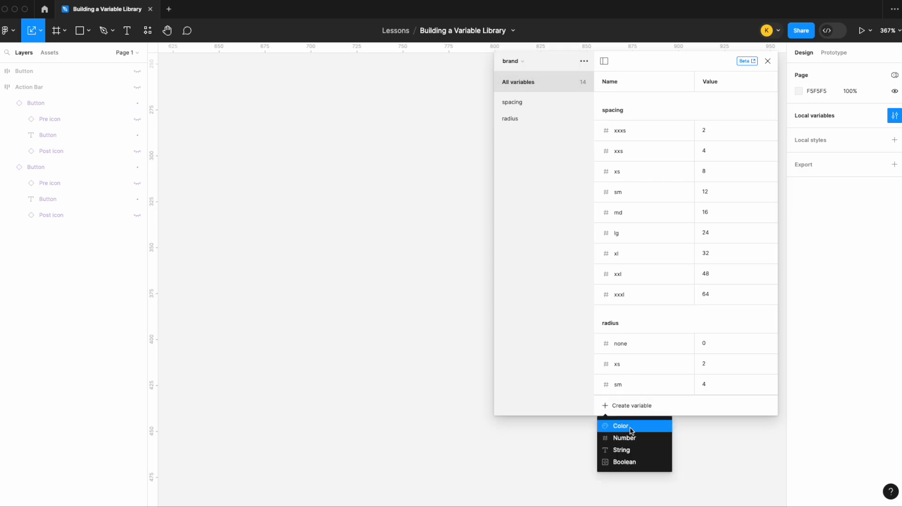
{"action": "left_click", "coordinate": [630, 426]}
{"action": "type", "text": "co"}
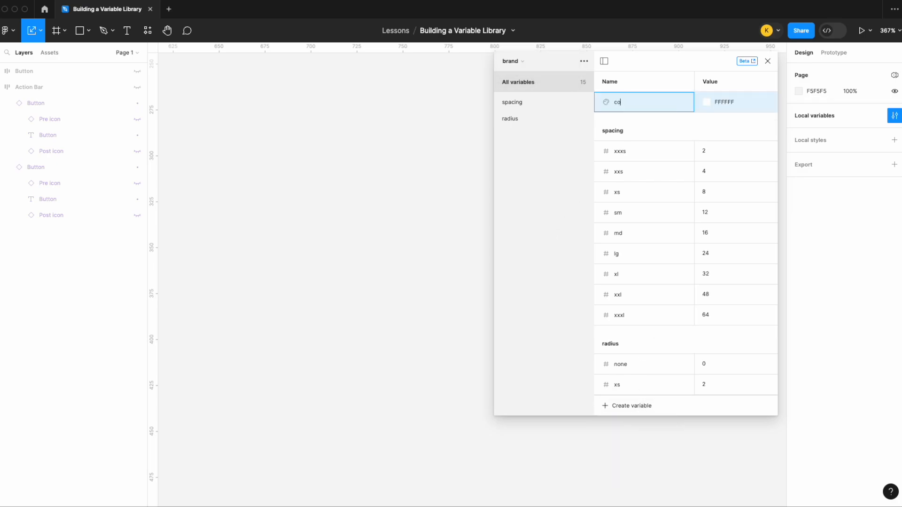
{"action": "type", "text": "lor/red-red"}
{"action": "key", "text": "BackSpace"}
{"action": "key", "text": "BackSpace"}
{"action": "key", "text": "BackSpace"}
{"action": "type", "text": "darkest"}
{"action": "left_click", "coordinate": [733, 101]}
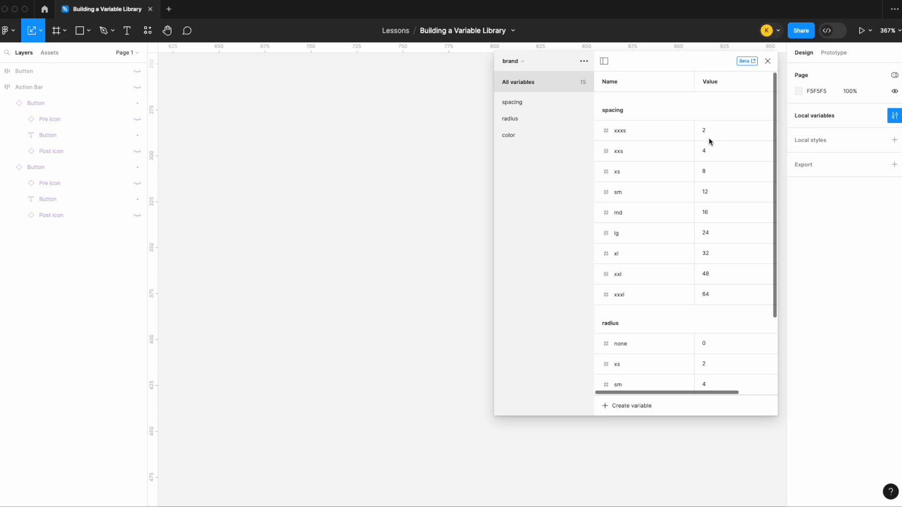
Set the red-darkest variable in the color group to the hex value 37201D.
{"action": "left_click", "coordinate": [521, 134]}
{"action": "left_click", "coordinate": [733, 104]}
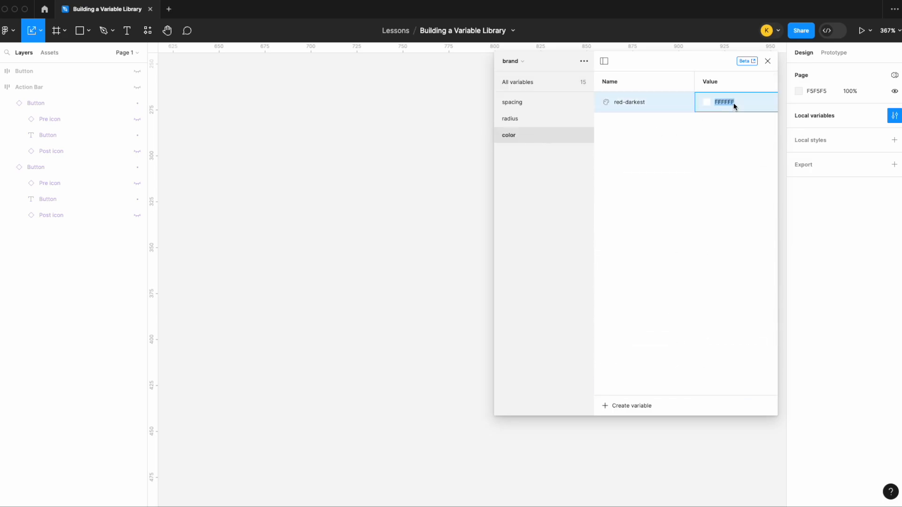
{"action": "type", "text": "371"}
{"action": "type", "text": "01"}
{"action": "key", "text": "Return"}
Add a color variable named red-darker with the hex value 601E17 to the color group.
{"action": "left_click", "coordinate": [627, 407]}
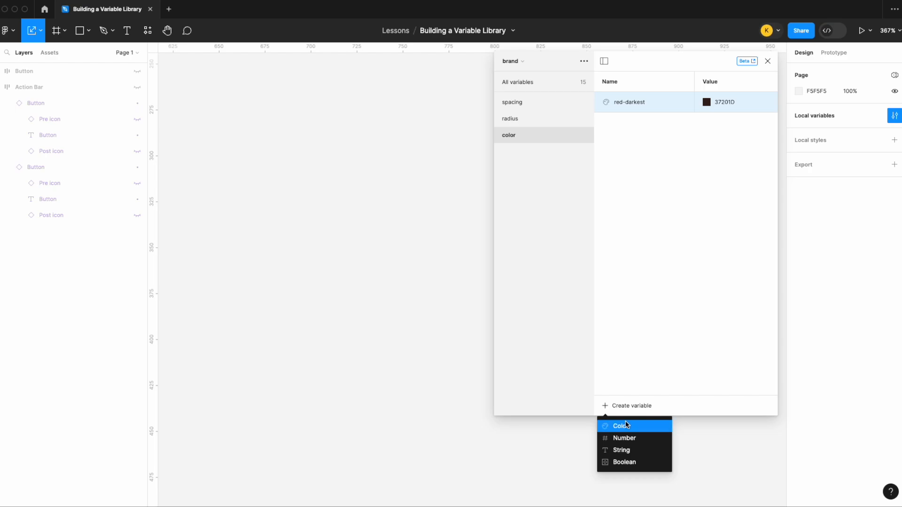
{"action": "left_click", "coordinate": [627, 425]}
{"action": "type", "text": "red-darker"}
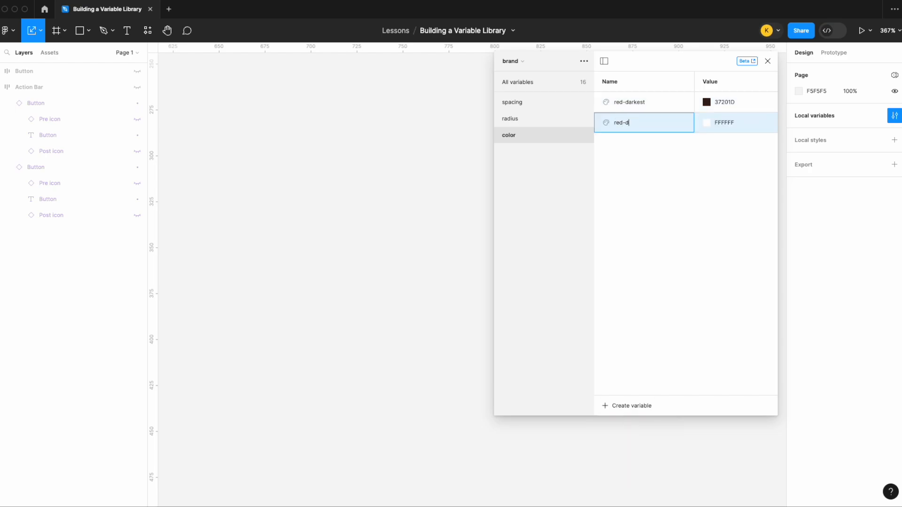
{"action": "left_click", "coordinate": [734, 123]}
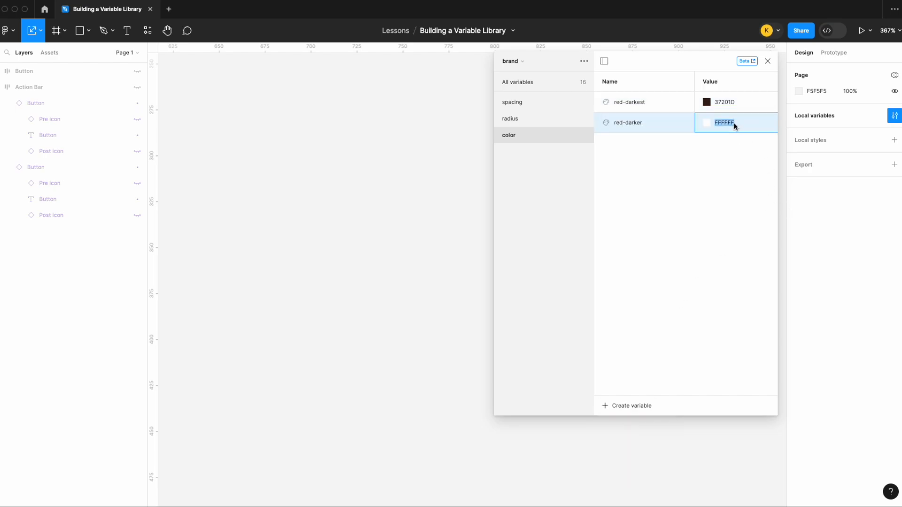
{"action": "type", "text": "601E17"}
{"action": "key", "text": "Return"}
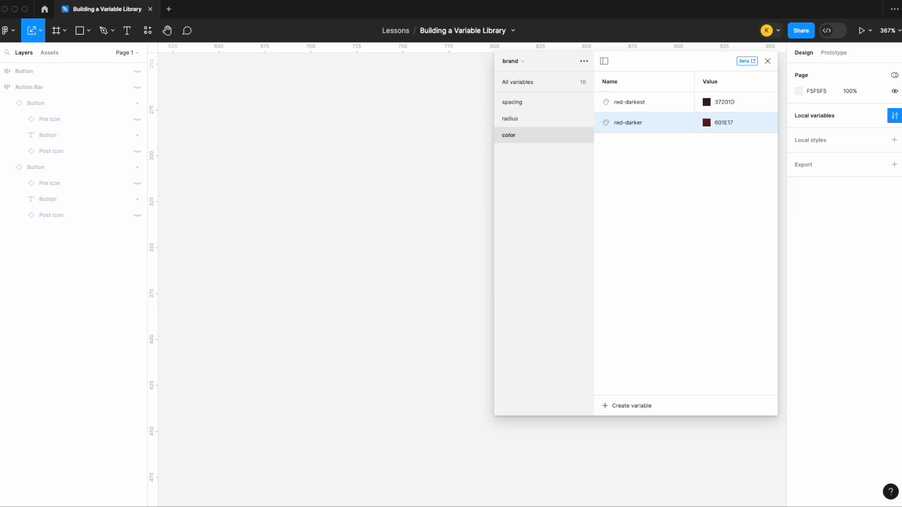
Add a color variable named red-dark with the hex value AF2A1A to the color group.
{"action": "left_click", "coordinate": [634, 407]}
{"action": "left_click", "coordinate": [621, 426]}
{"action": "type", "text": "red-dark"}
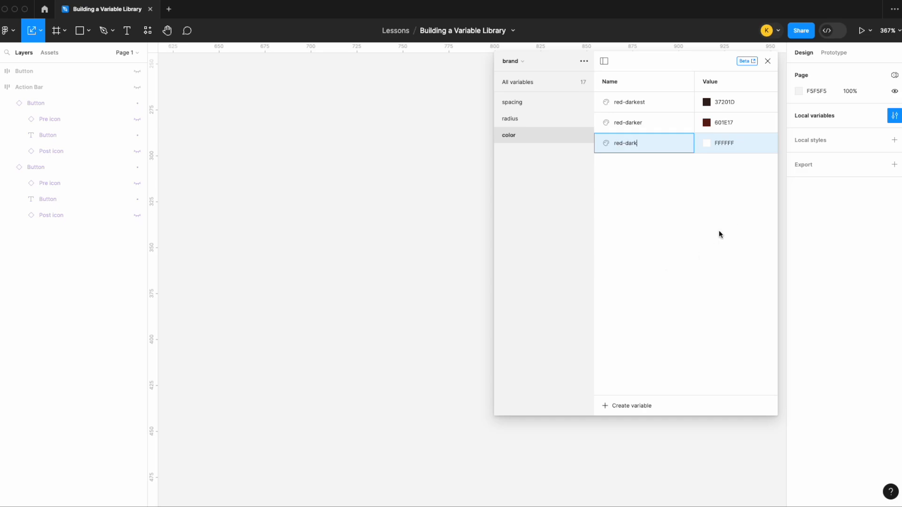
{"action": "left_click", "coordinate": [729, 148]}
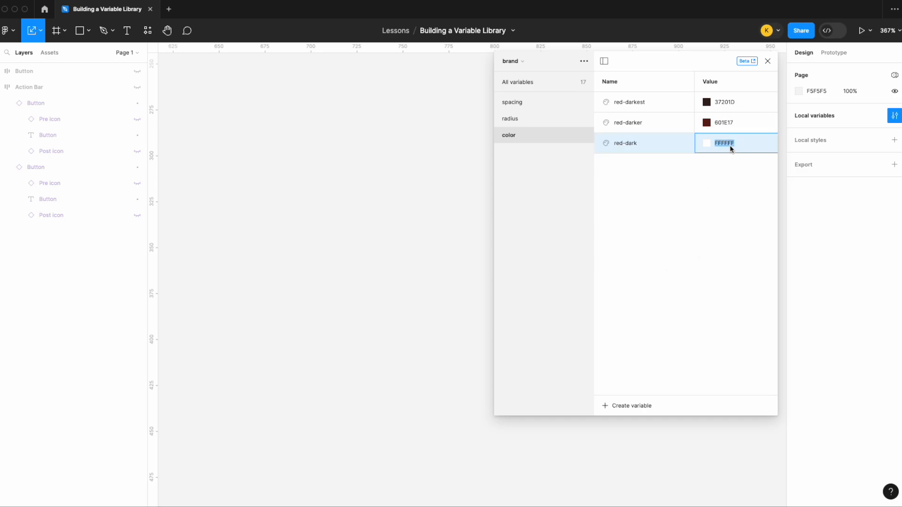
{"action": "type", "text": "af2a1a"}
{"action": "key", "text": "Return"}
Add a color variable named red with the hex value E34935 to the color group.
{"action": "left_click", "coordinate": [611, 406]}
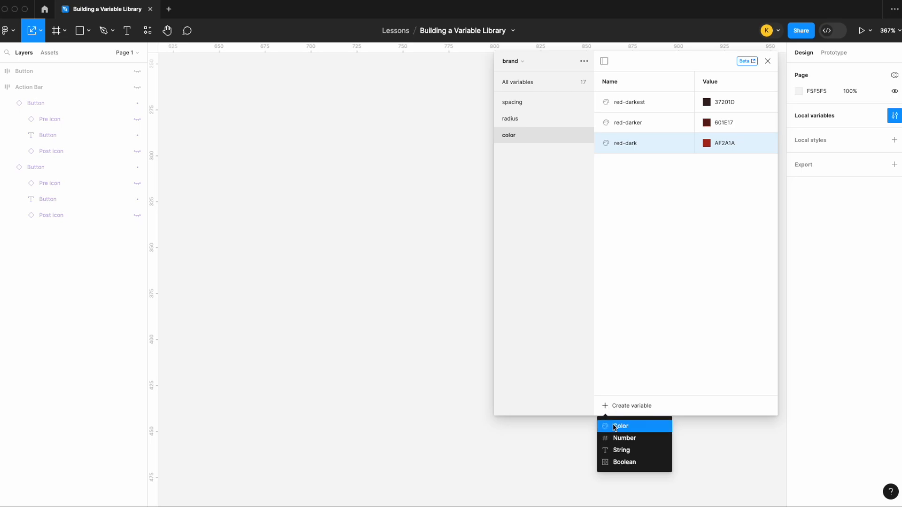
{"action": "left_click", "coordinate": [614, 428]}
{"action": "type", "text": "red"}
{"action": "left_click", "coordinate": [729, 164]}
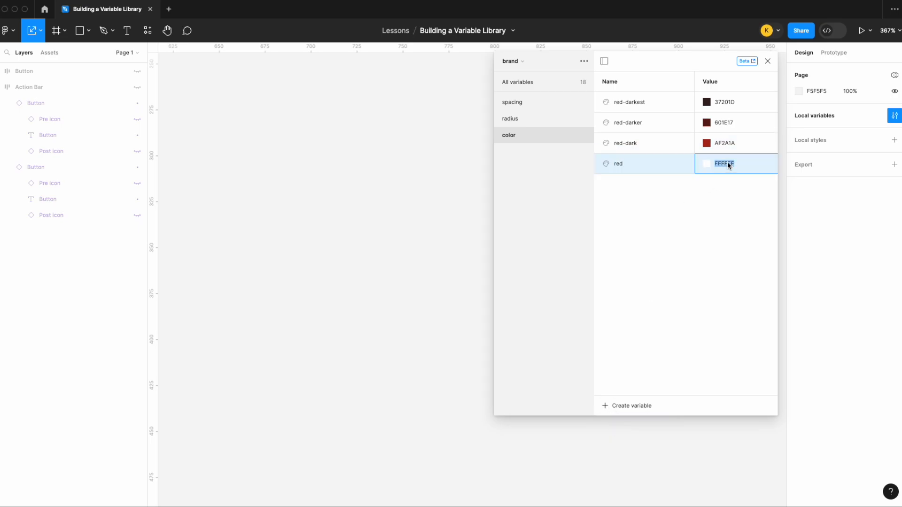
{"action": "type", "text": "e34935"}
{"action": "key", "text": "Return"}
Add a color variable named red-light with the hex value FA7463 to the color group.
{"action": "left_click", "coordinate": [631, 411]}
{"action": "left_click", "coordinate": [626, 426]}
{"action": "type", "text": "red-light"}
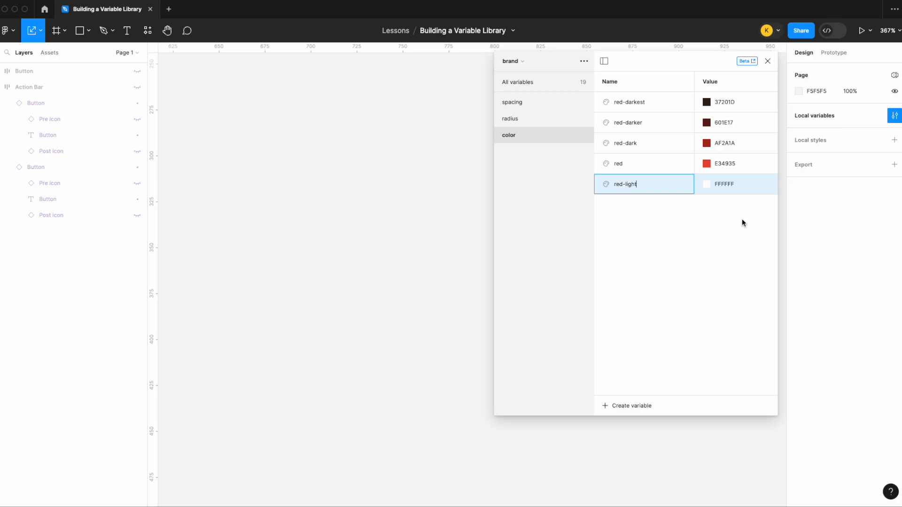
{"action": "left_click", "coordinate": [725, 186]}
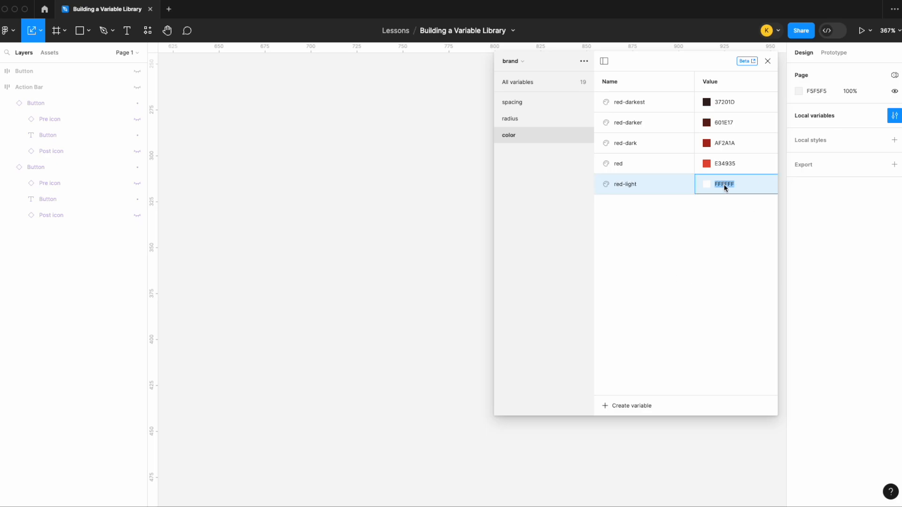
{"action": "type", "text": "fa7463"}
{"action": "key", "text": "Return"}
Add a color variable named red-lighter with the hex value F0E6E4 to the color group.
{"action": "left_click", "coordinate": [623, 407]}
{"action": "left_click", "coordinate": [624, 426]}
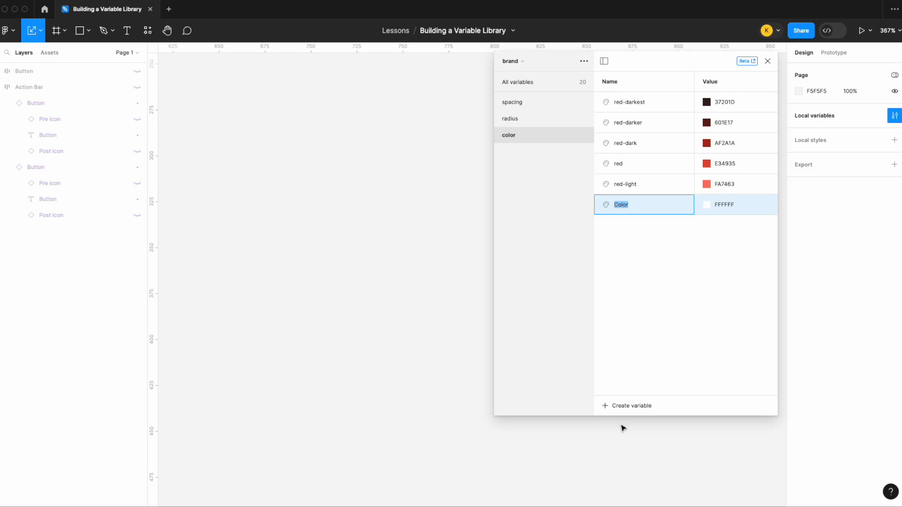
{"action": "type", "text": "red-lighter"}
{"action": "left_click", "coordinate": [724, 205]}
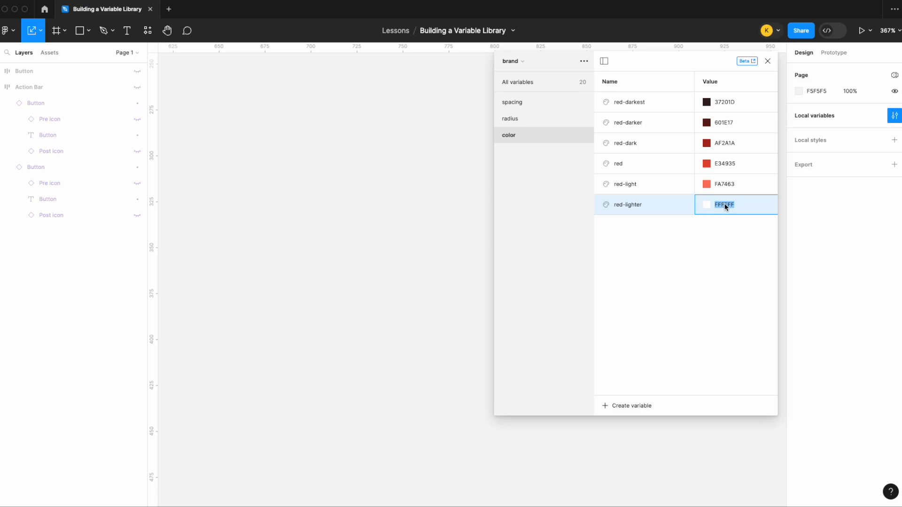
{"action": "type", "text": "f0e6e4"}
{"action": "key", "text": "Return"}
Add a color variable named orange with the hex value DD7208 to the color group.
{"action": "left_click", "coordinate": [618, 406]}
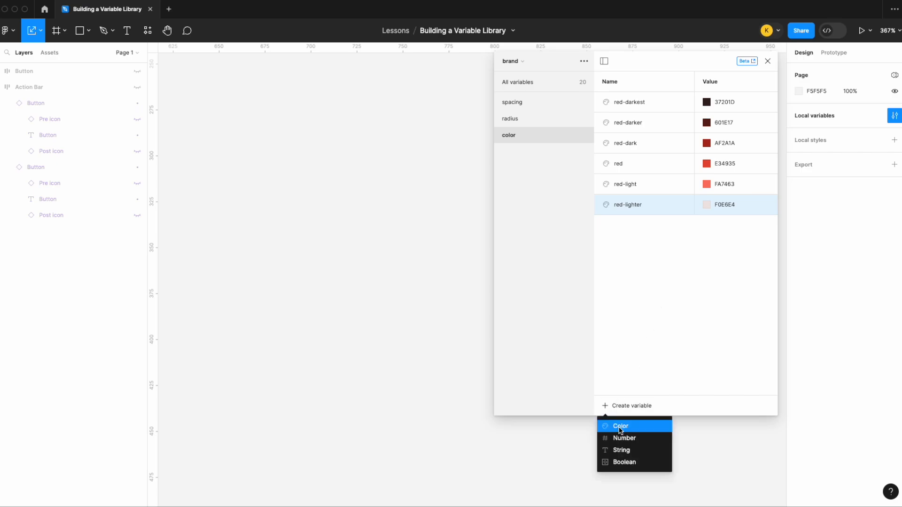
{"action": "left_click", "coordinate": [619, 427]}
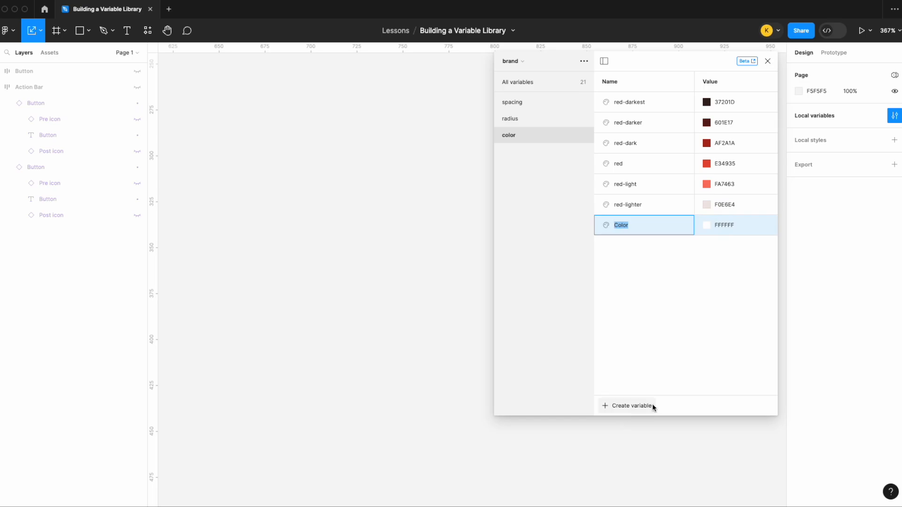
{"action": "type", "text": "orange"}
{"action": "left_click", "coordinate": [733, 225]}
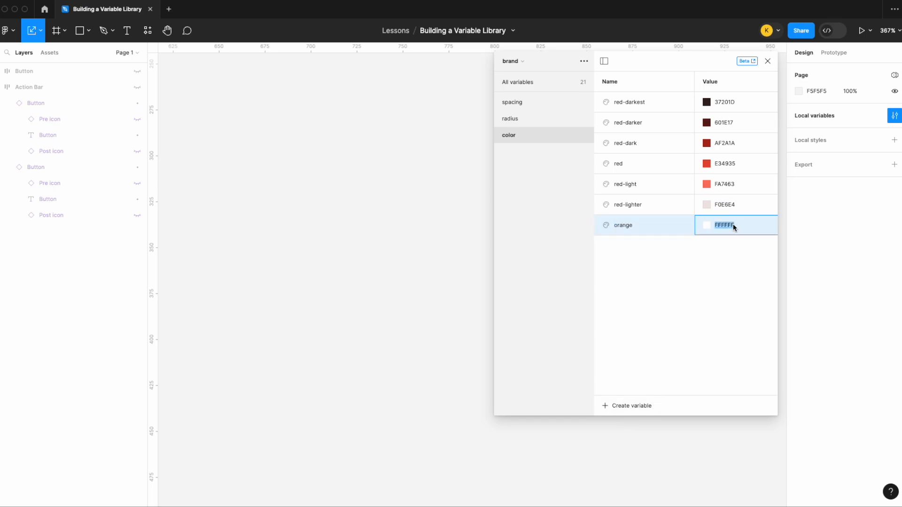
{"action": "type", "text": "dd7208"}
{"action": "key", "text": "Return"}
Add a color variable named yellow-darkest with the hex value 30250A to the color group.
{"action": "left_click", "coordinate": [641, 406]}
{"action": "left_click", "coordinate": [635, 426]}
{"action": "type", "text": "yellow-darkest"}
{"action": "left_click", "coordinate": [721, 245]}
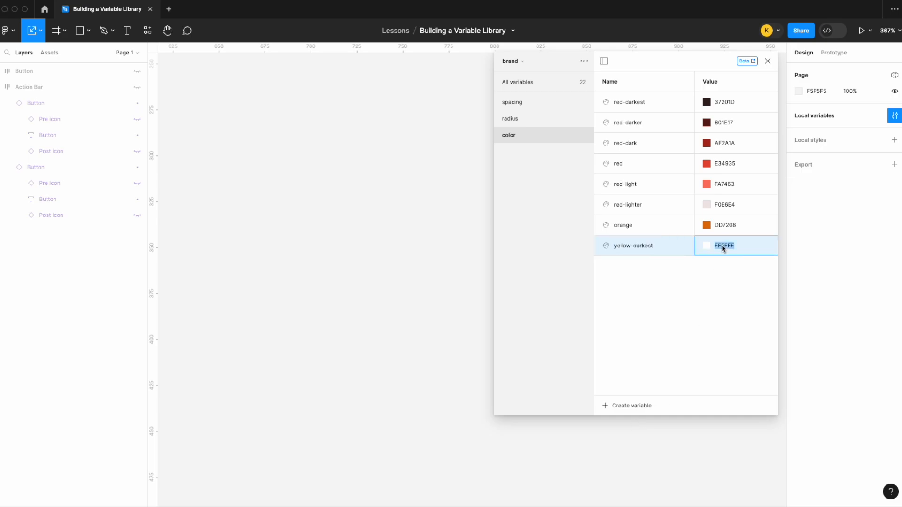
{"action": "type", "text": "3025"}
{"action": "key", "text": "Return"}
Add a color variable named yellow-darker with the hex value 5F480C to the color group.
{"action": "left_click", "coordinate": [630, 404]}
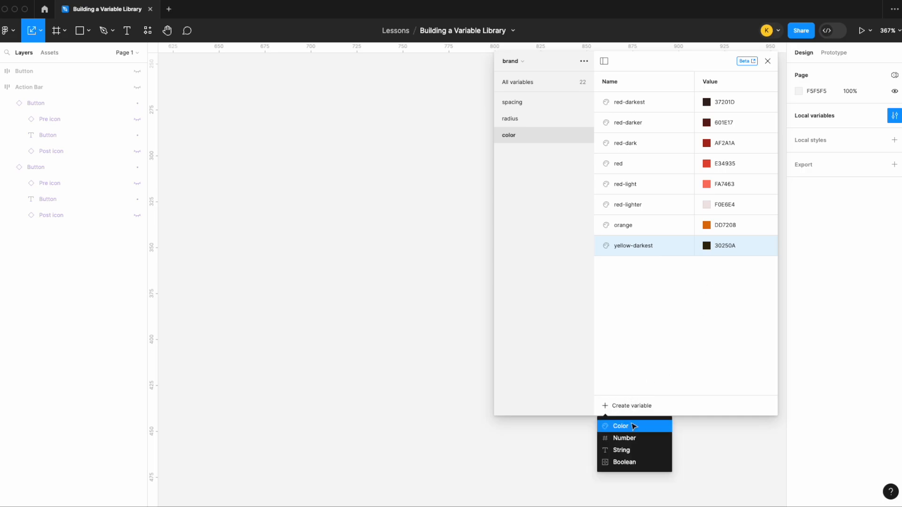
{"action": "left_click", "coordinate": [632, 425]}
{"action": "type", "text": "yellow-darker"}
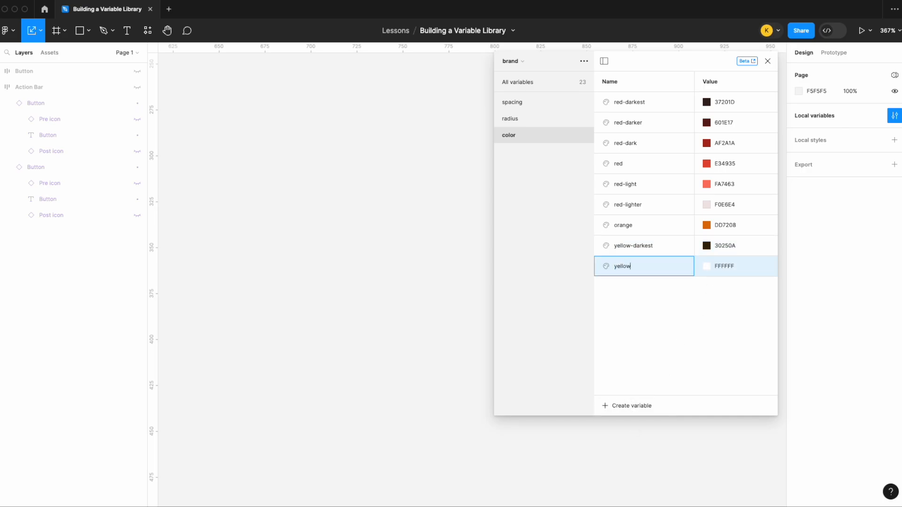
{"action": "left_click", "coordinate": [731, 268]}
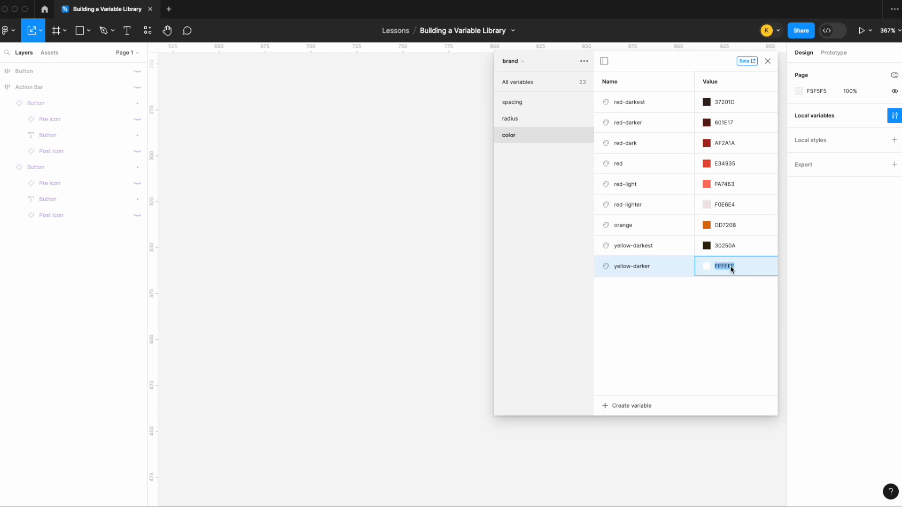
{"action": "type", "text": "5f480c"}
{"action": "key", "text": "Return"}
Add a color variable named yellow-dark with the hex value 805F10 to the color group.
{"action": "left_click", "coordinate": [641, 406]}
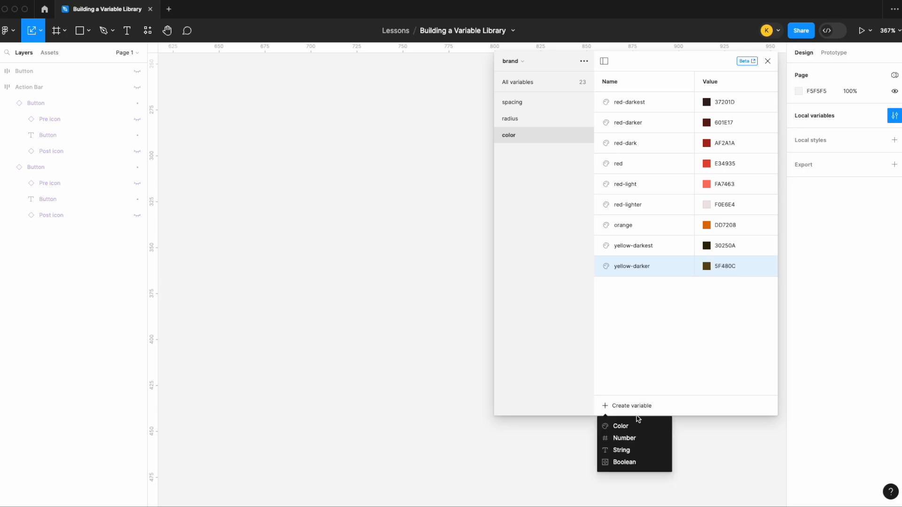
{"action": "left_click", "coordinate": [636, 425]}
{"action": "type", "text": "yellow"}
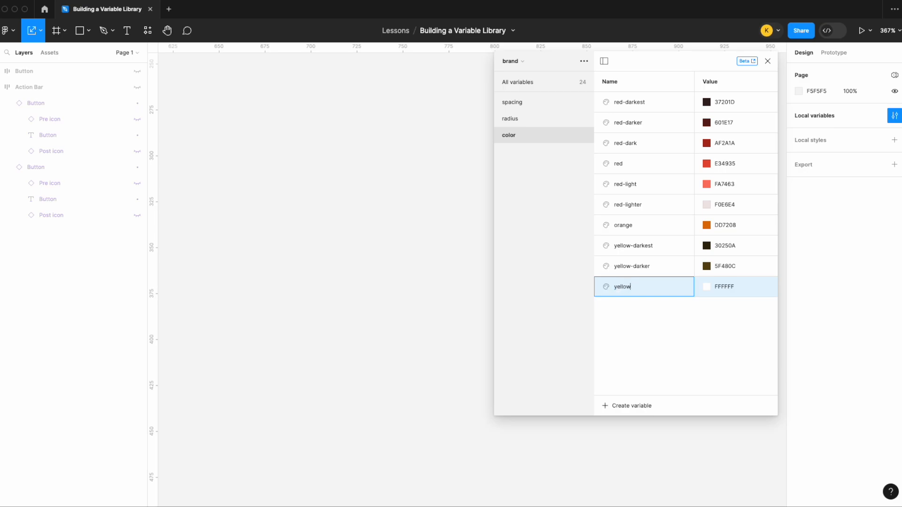
{"action": "type", "text": "-dark"}
{"action": "left_click", "coordinate": [730, 291]}
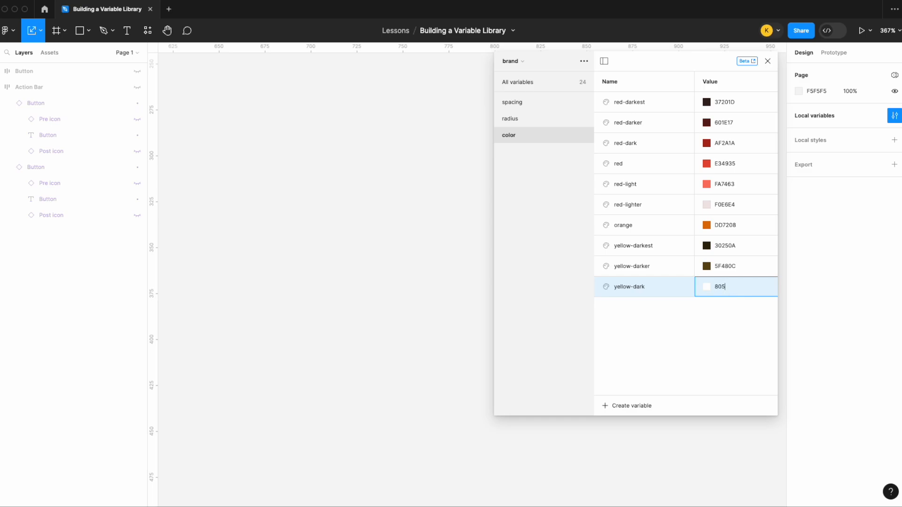
{"action": "type", "text": "805F10"}
{"action": "key", "text": "Return"}
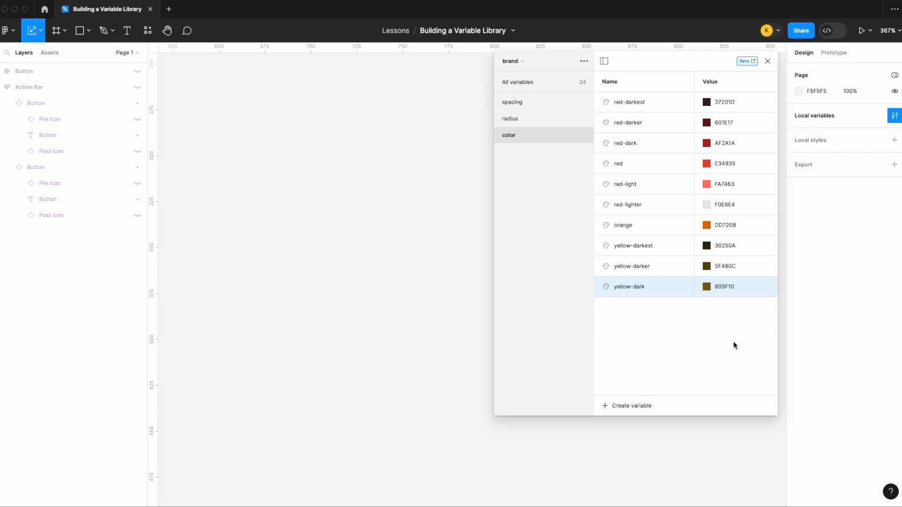
Add a color variable named yellow with the hex value B38600 to the color group.
{"action": "left_click", "coordinate": [616, 405]}
{"action": "left_click", "coordinate": [621, 425]}
{"action": "type", "text": "yellow"}
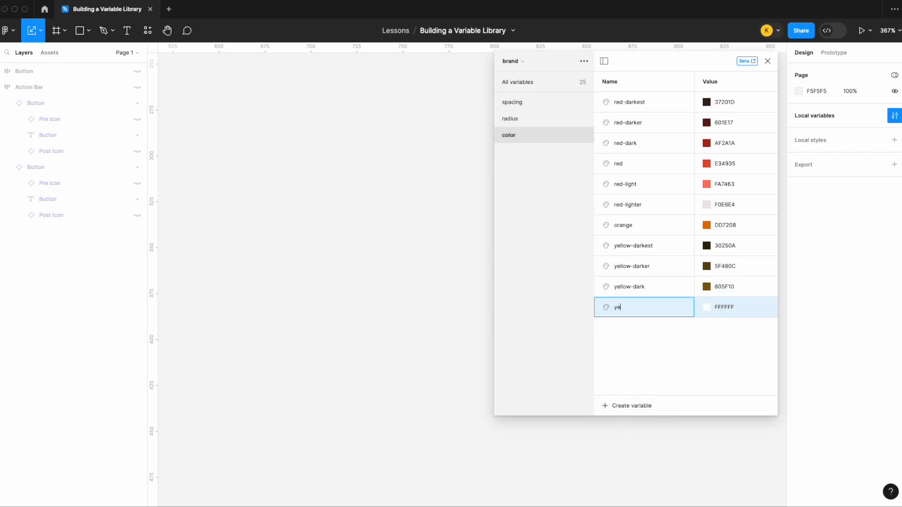
{"action": "left_click", "coordinate": [736, 308]}
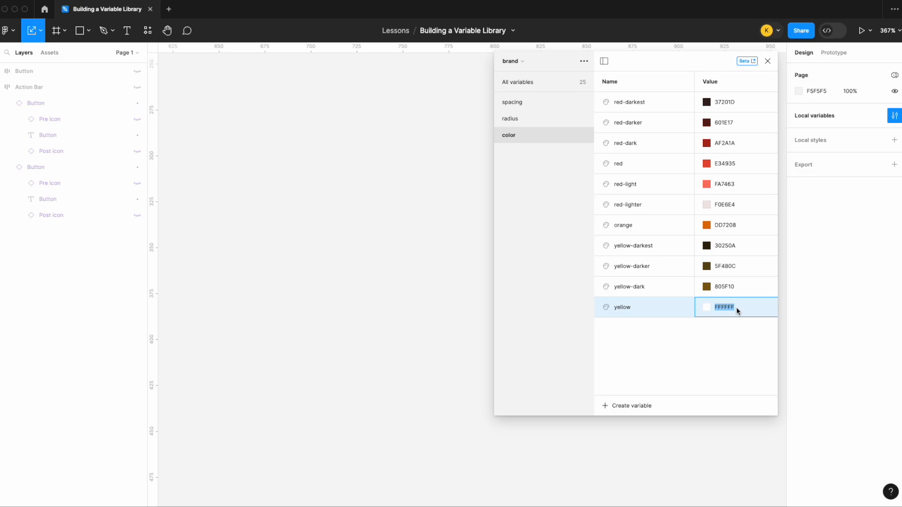
{"action": "type", "text": "b38600"}
{"action": "key", "text": "Return"}
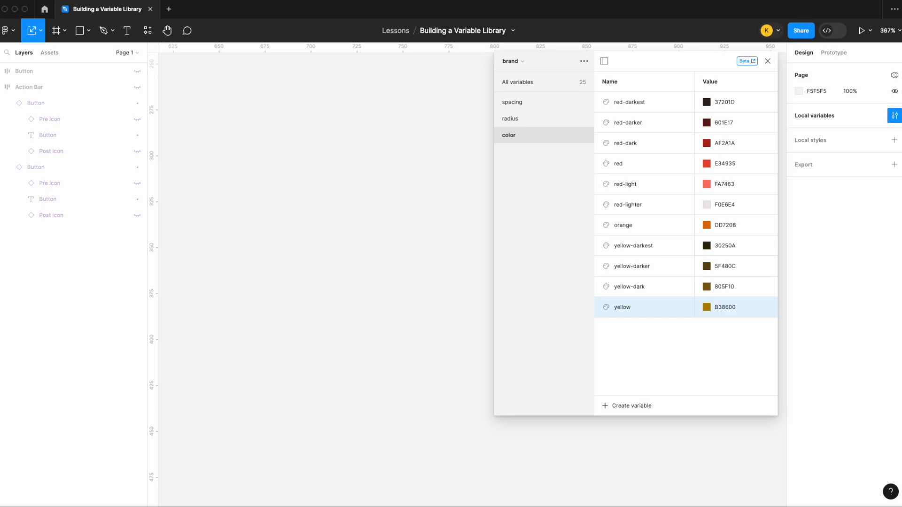
Add a color variable named yellow-light with the hex value E2B226 to the color group.
{"action": "left_click", "coordinate": [630, 405]}
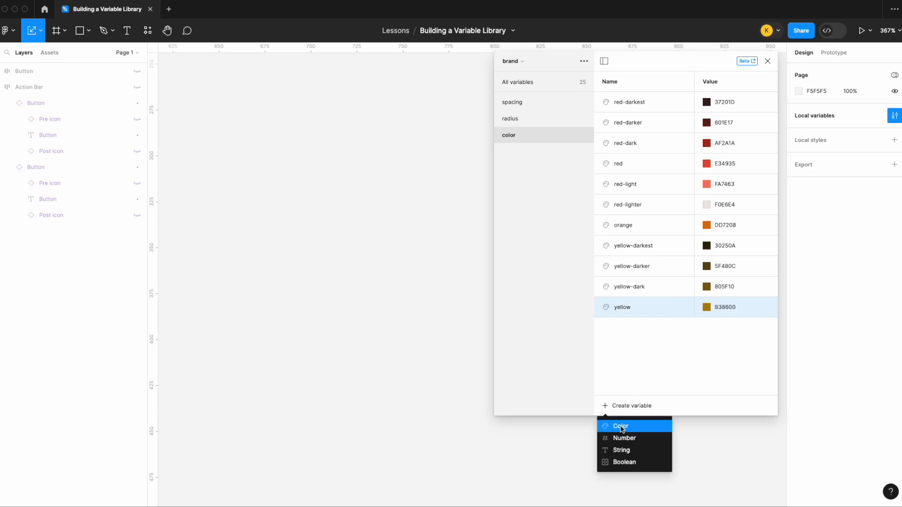
{"action": "left_click", "coordinate": [620, 426]}
{"action": "type", "text": "yello"}
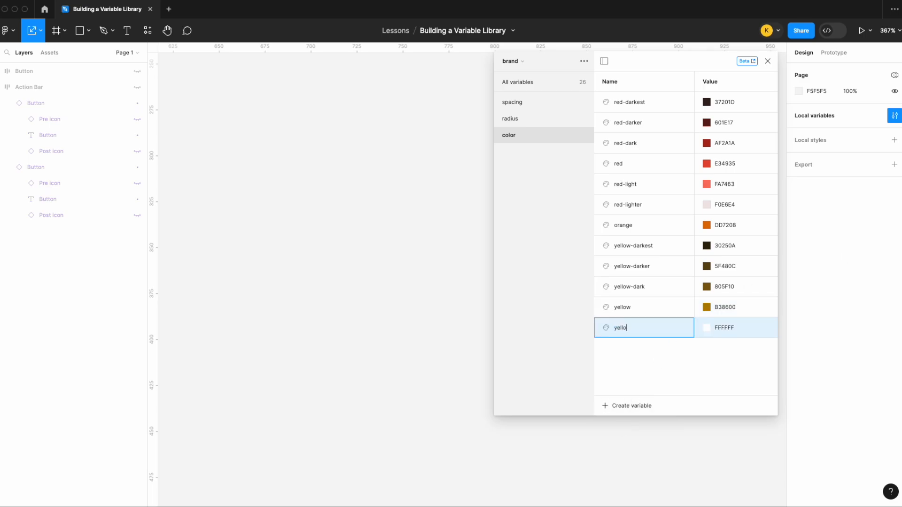
{"action": "type", "text": "w-light"}
{"action": "left_click", "coordinate": [734, 330]}
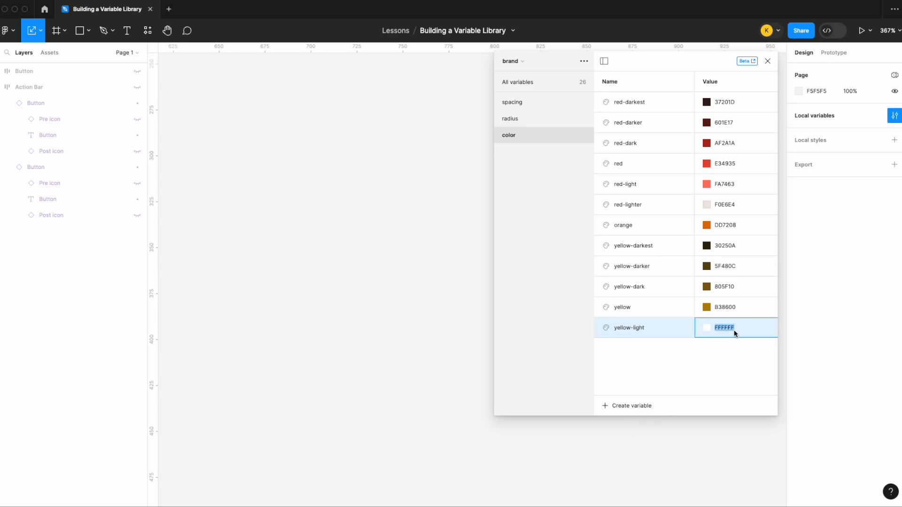
{"action": "type", "text": "e2b226"}
{"action": "key", "text": "Return"}
Add a color variable named yellow-lighter with the hex value FFF7D7 to the color group.
{"action": "left_click", "coordinate": [644, 407]}
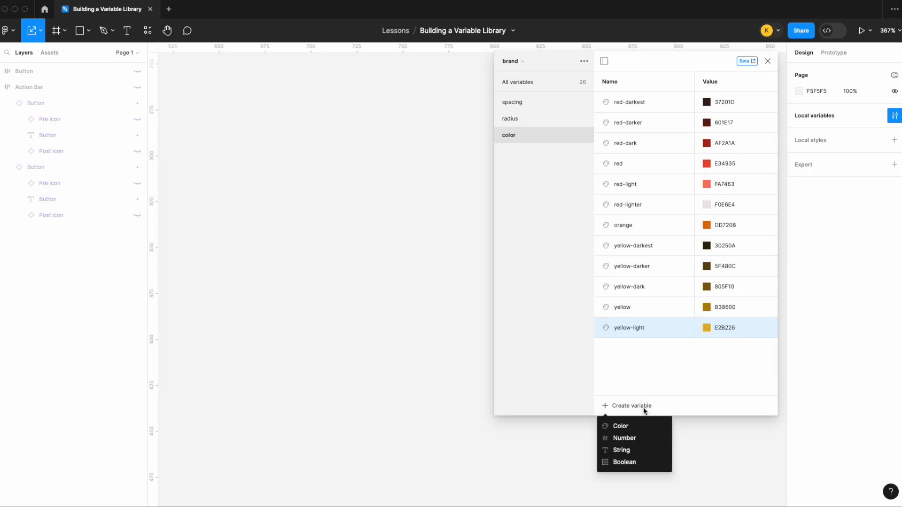
{"action": "left_click", "coordinate": [628, 426]}
{"action": "type", "text": "yellow-lighter"}
{"action": "left_click", "coordinate": [732, 350]}
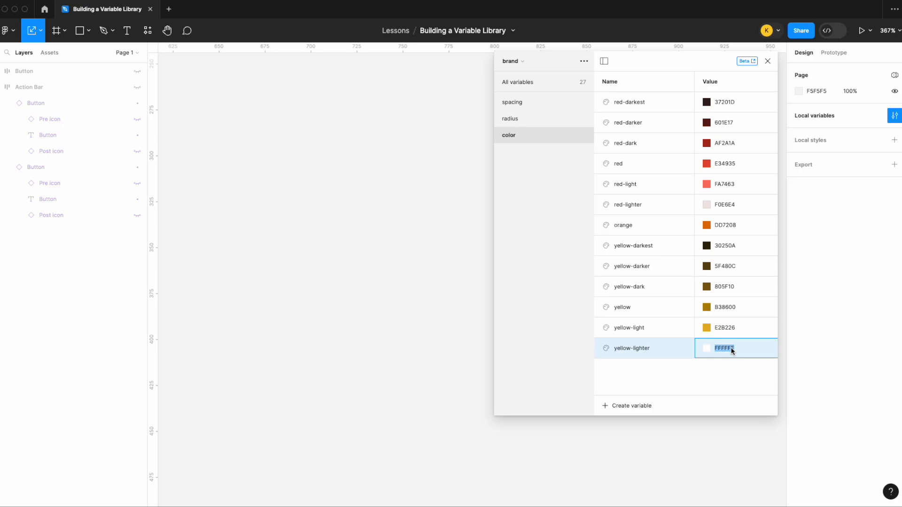
{"action": "type", "text": "fff7d7"}
{"action": "key", "text": "Return"}
Add a color variable named green-darkest with the hex value 23322C to the color group.
{"action": "left_click", "coordinate": [629, 405]}
{"action": "left_click", "coordinate": [629, 425]}
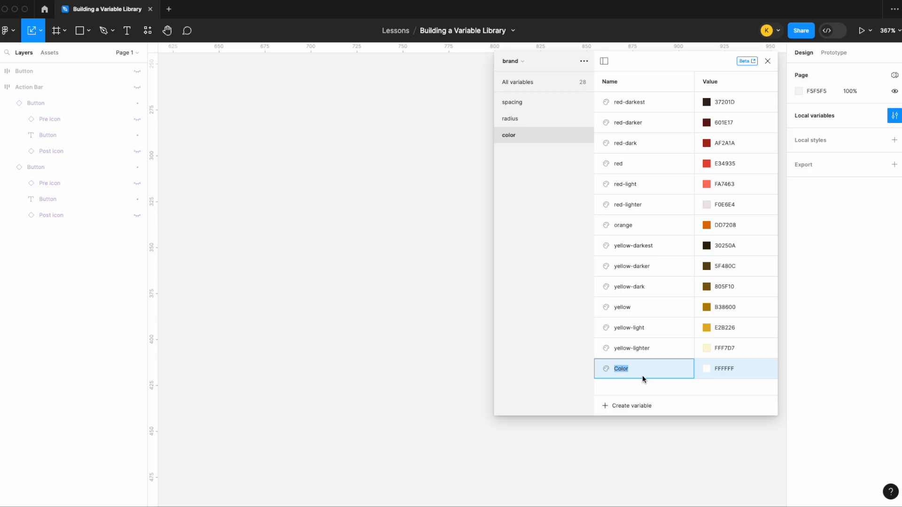
{"action": "type", "text": "green-darkest"}
{"action": "left_click", "coordinate": [718, 368]}
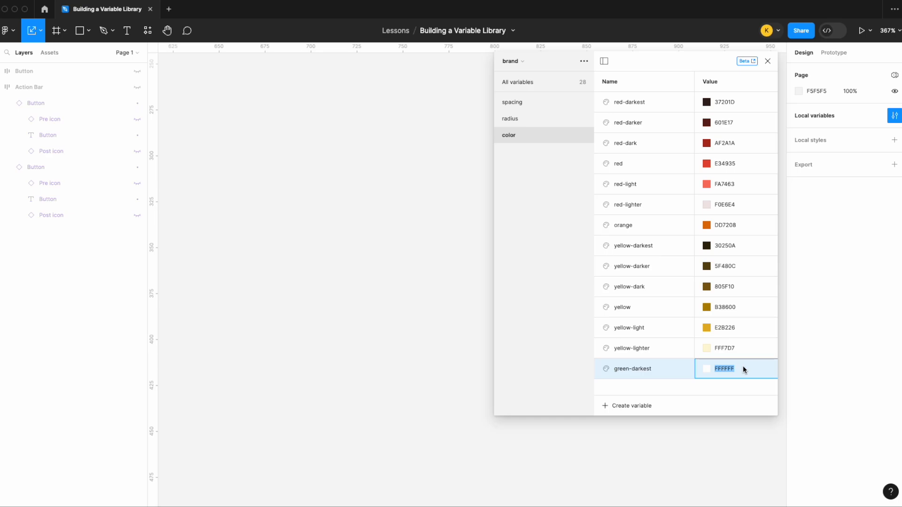
{"action": "type", "text": "23322C"}
{"action": "key", "text": "Return"}
Add a color variable named dark-darker with the hex value 18563E to the color group.
{"action": "left_click", "coordinate": [634, 405]}
{"action": "left_click", "coordinate": [634, 425]}
{"action": "type", "text": "dark-darker"}
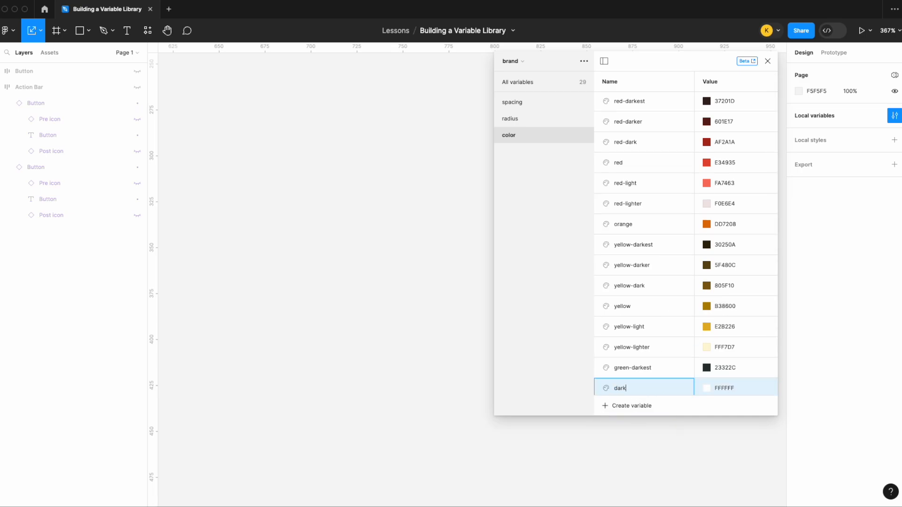
{"action": "left_click", "coordinate": [731, 388]}
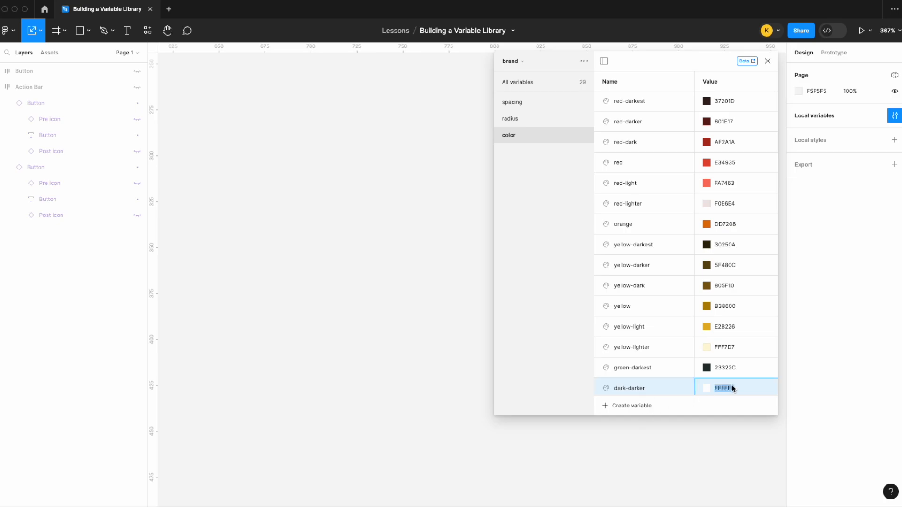
{"action": "type", "text": "18563E"}
{"action": "key", "text": "Return"}
Rename the dark-darker variable in the color group to green-darker.
{"action": "left_click", "coordinate": [639, 402]}
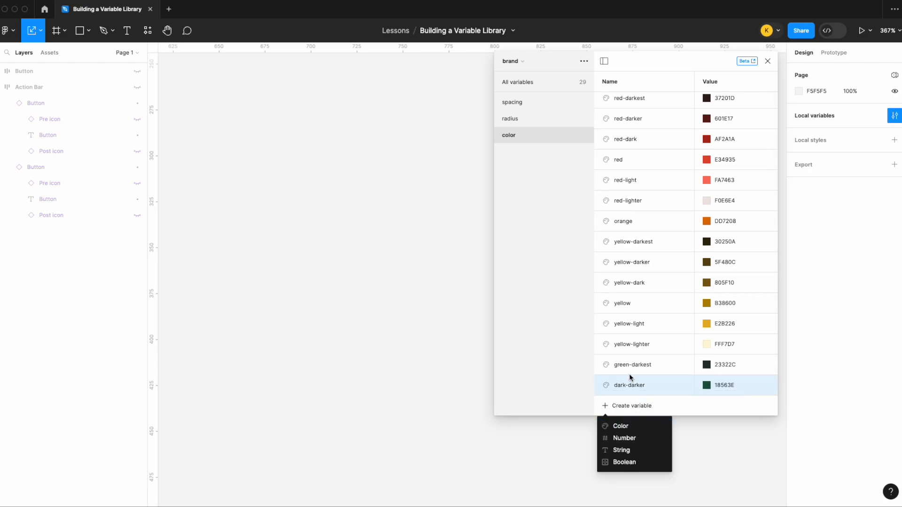
{"action": "left_click", "coordinate": [623, 386]}
{"action": "double_click", "coordinate": [623, 386]}
{"action": "double_click", "coordinate": [618, 388]}
{"action": "type", "text": "green"}
{"action": "key", "text": "Return"}
Add a color variable named green-dark with the hex value 1D6E4F to the color group.
{"action": "left_click", "coordinate": [617, 405]}
{"action": "left_click", "coordinate": [619, 425]}
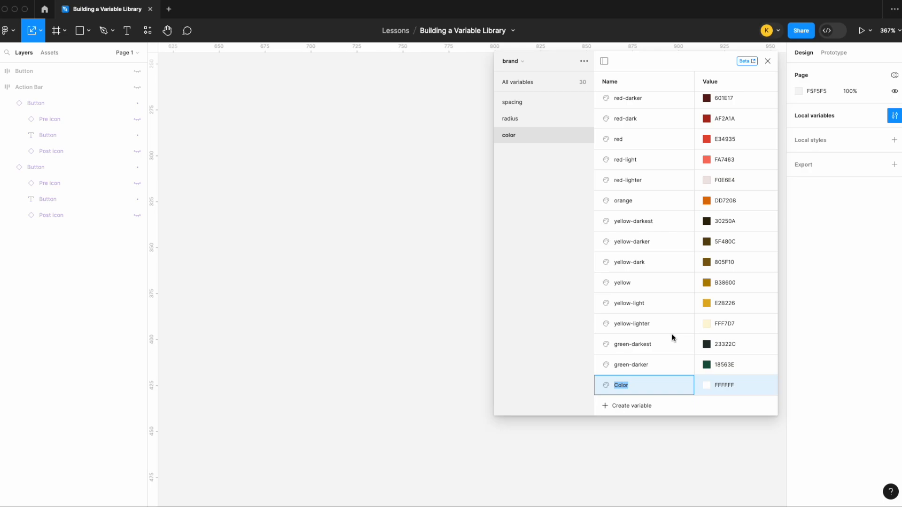
{"action": "type", "text": "green-dark"}
{"action": "left_click", "coordinate": [724, 386]}
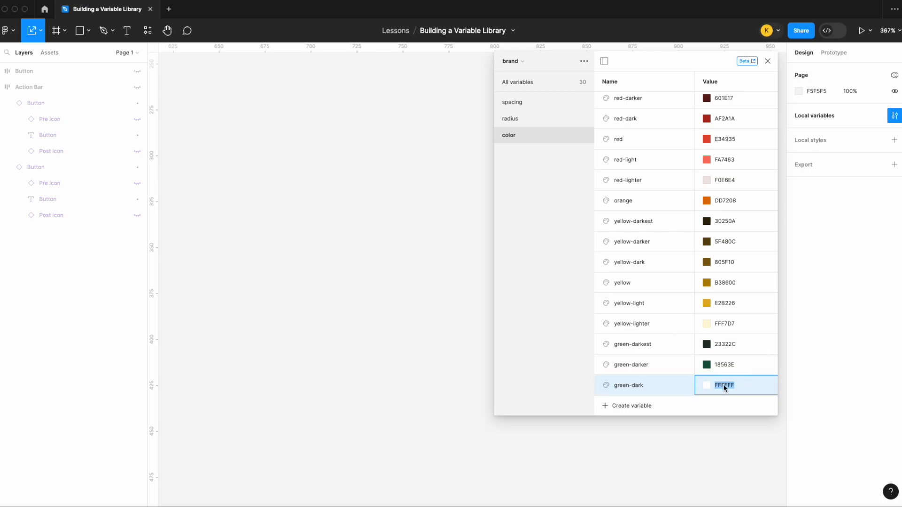
{"action": "type", "text": "1d6e4f"}
{"action": "key", "text": "Return"}
Add a color variable named green with the hex value 23A36D to the color group.
{"action": "left_click", "coordinate": [647, 407]}
{"action": "left_click", "coordinate": [636, 426]}
{"action": "type", "text": "green"}
{"action": "left_click", "coordinate": [722, 390]}
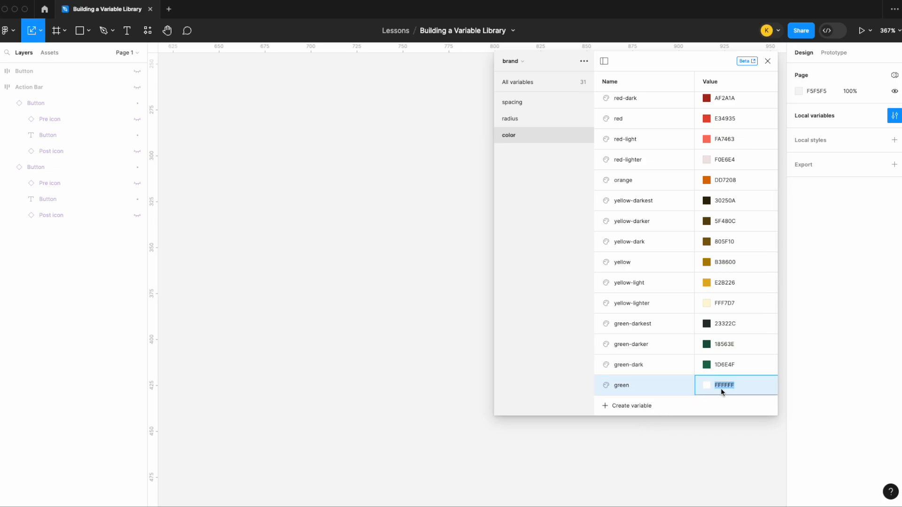
{"action": "type", "text": "23a36d"}
{"action": "key", "text": "Return"}
Add a color variable named green-light with the hex value 46CE9A to the color group.
{"action": "left_click", "coordinate": [606, 405]}
{"action": "left_click", "coordinate": [624, 428]}
{"action": "type", "text": "green-"}
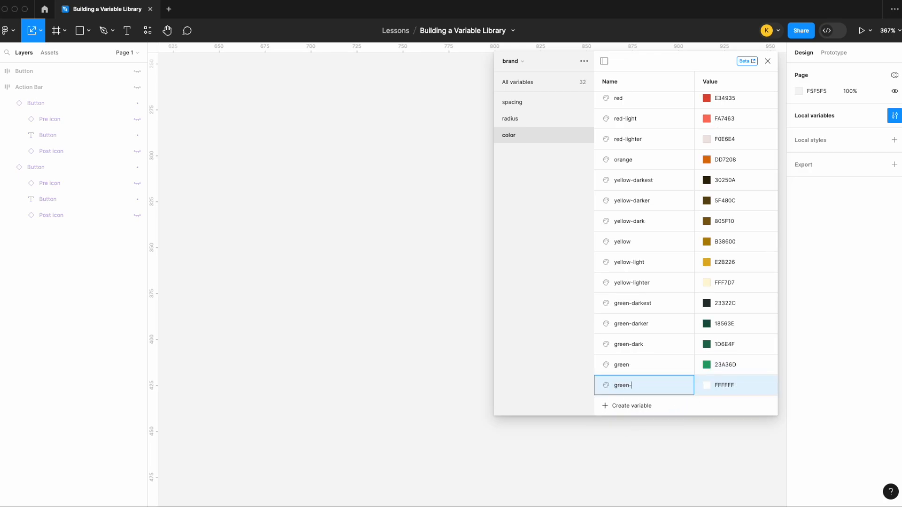
{"action": "type", "text": "light"}
{"action": "left_click", "coordinate": [725, 385]}
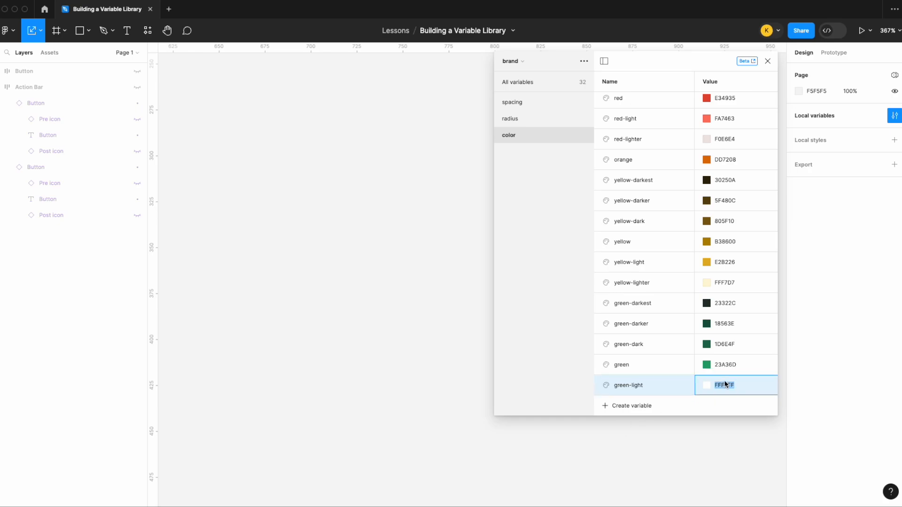
{"action": "type", "text": "46ce9a"}
{"action": "key", "text": "Return"}
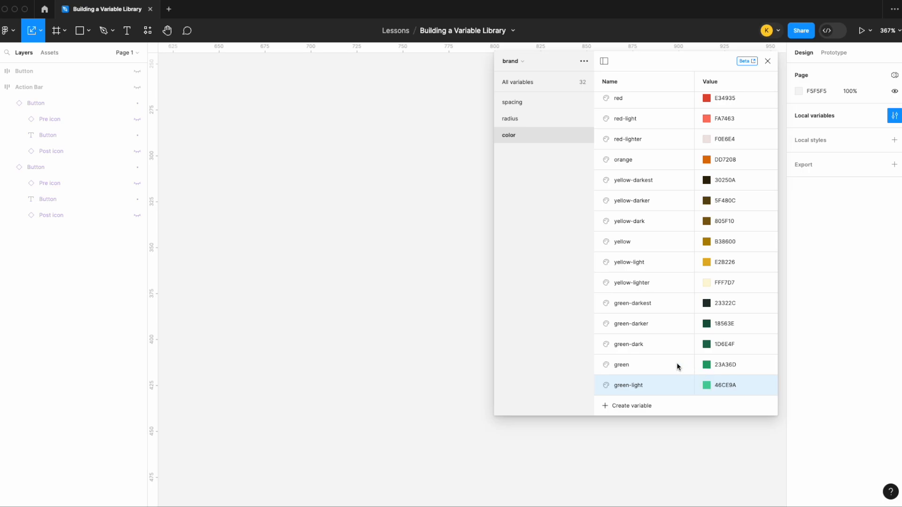
Add a color variable named green-lighter with the hex value DDECE7 to the color group.
{"action": "left_click", "coordinate": [626, 407]}
{"action": "left_click", "coordinate": [625, 425]}
{"action": "type", "text": "green-light"}
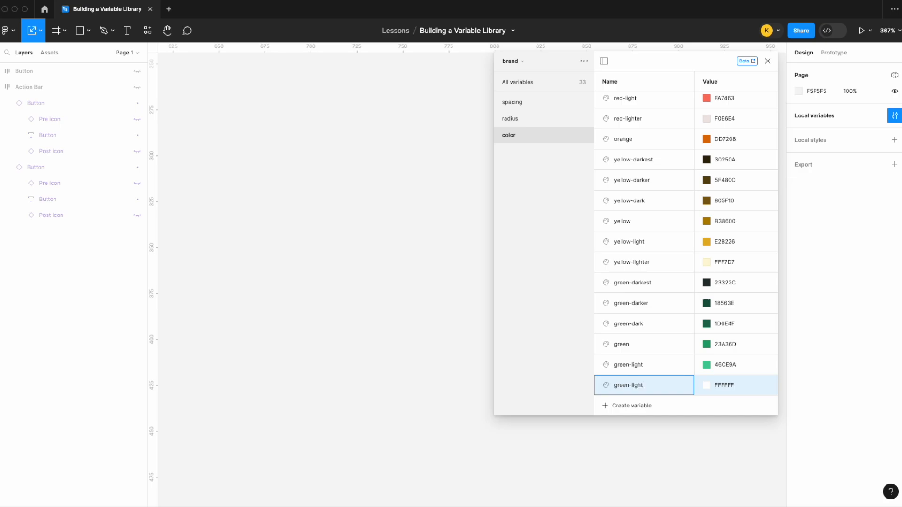
{"action": "type", "text": "er"}
{"action": "left_click", "coordinate": [736, 383]}
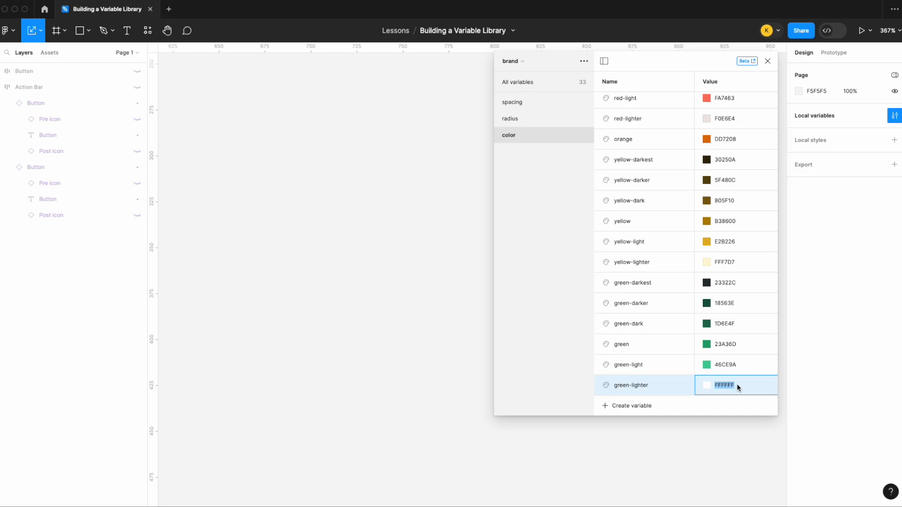
{"action": "type", "text": "ddece7"}
{"action": "key", "text": "Return"}
Add a color variable named teal-darker with the hex value 22565B to the color group.
{"action": "left_click", "coordinate": [627, 407]}
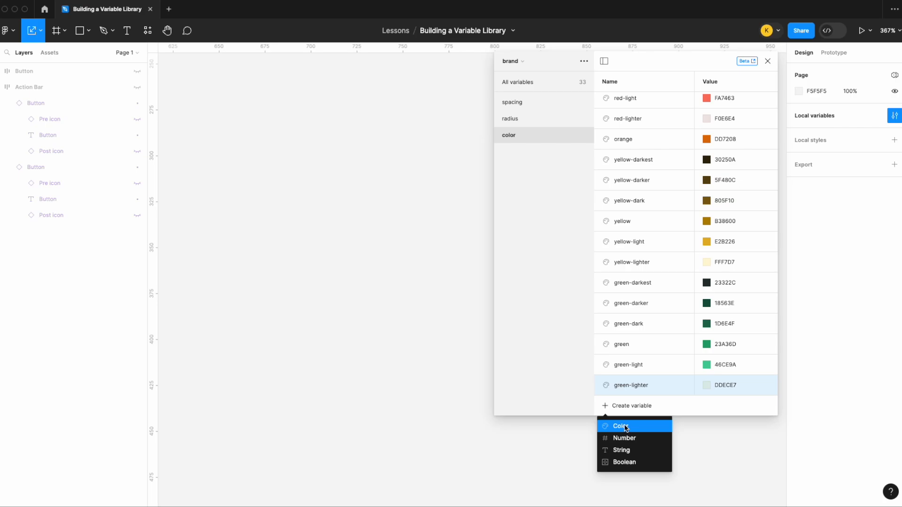
{"action": "left_click", "coordinate": [625, 427]}
{"action": "type", "text": "teal-darker"}
{"action": "left_click", "coordinate": [725, 389]}
{"action": "type", "text": "22"}
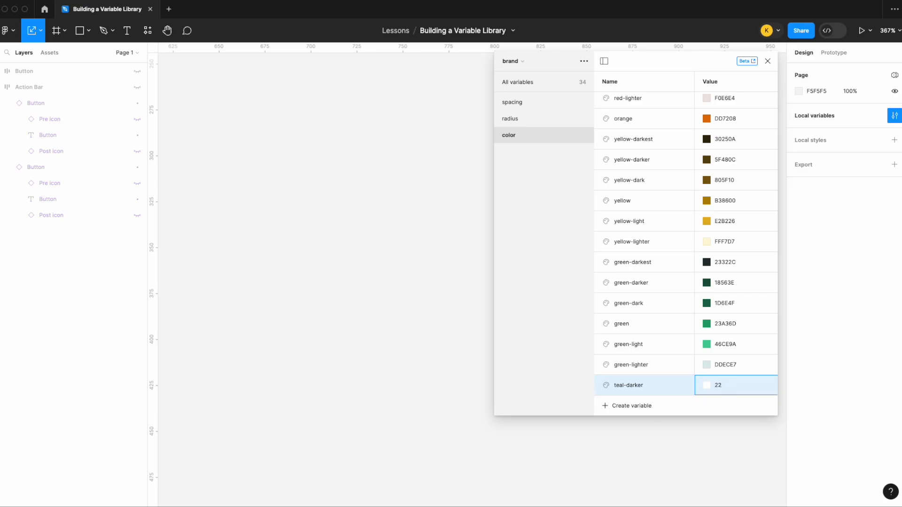
{"action": "type", "text": "565B"}
{"action": "key", "text": "Return"}
Add a color variable named teal-dark with the hex value 337C85 to the color group.
{"action": "left_click", "coordinate": [638, 409]}
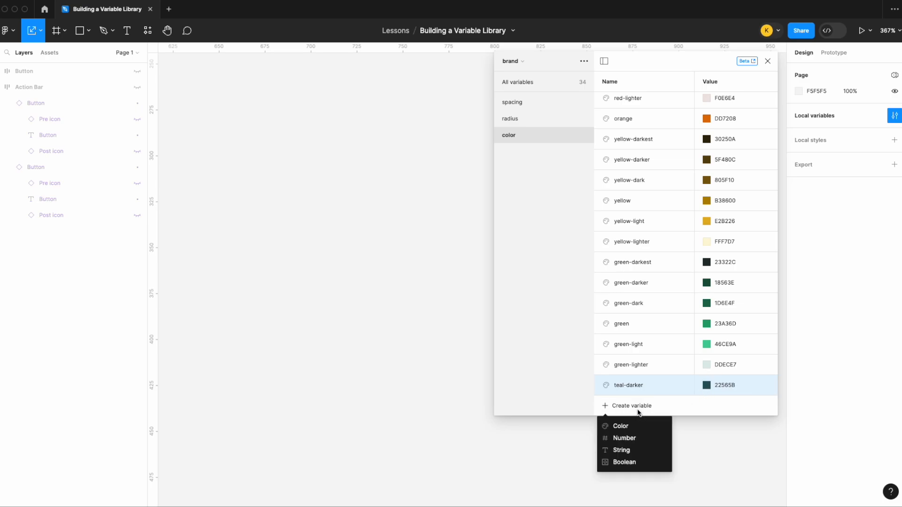
{"action": "left_click", "coordinate": [627, 426]}
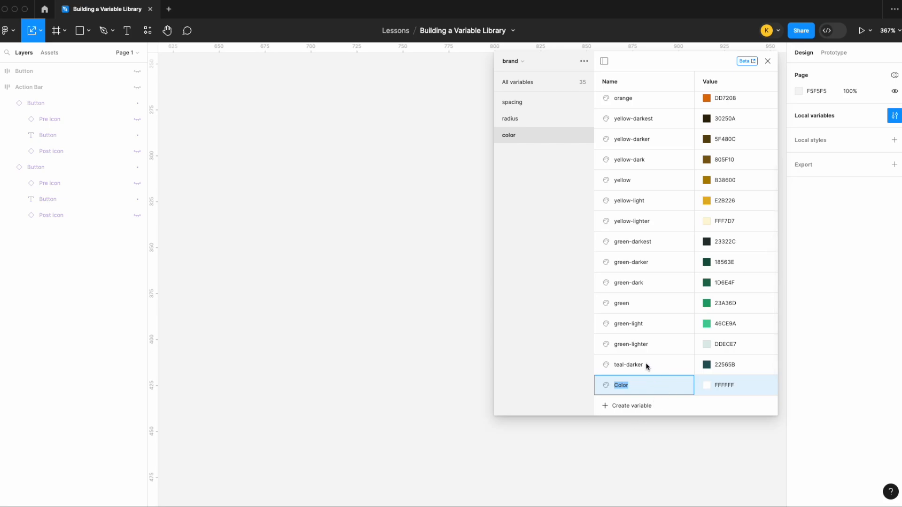
{"action": "type", "text": "teal-dark"}
{"action": "left_click", "coordinate": [719, 383]}
{"action": "left_click", "coordinate": [719, 383]}
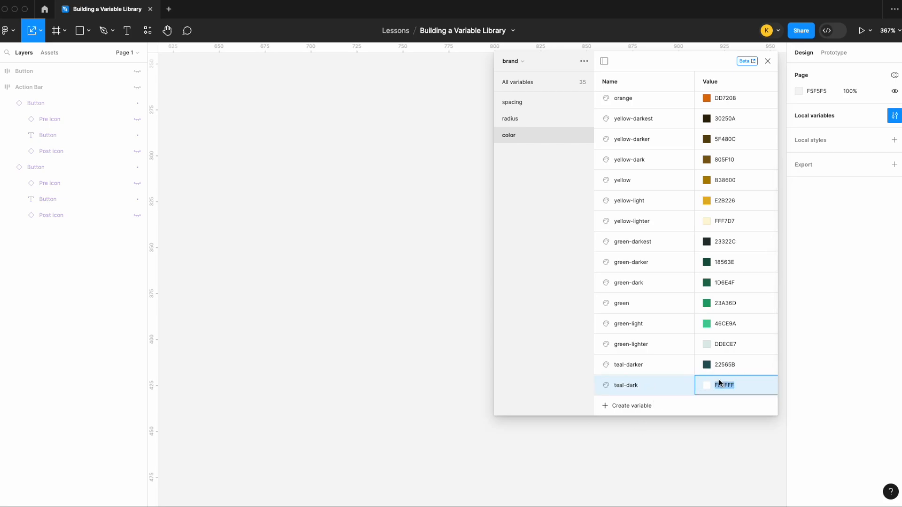
{"action": "type", "text": "337c85"}
{"action": "key", "text": "Return"}
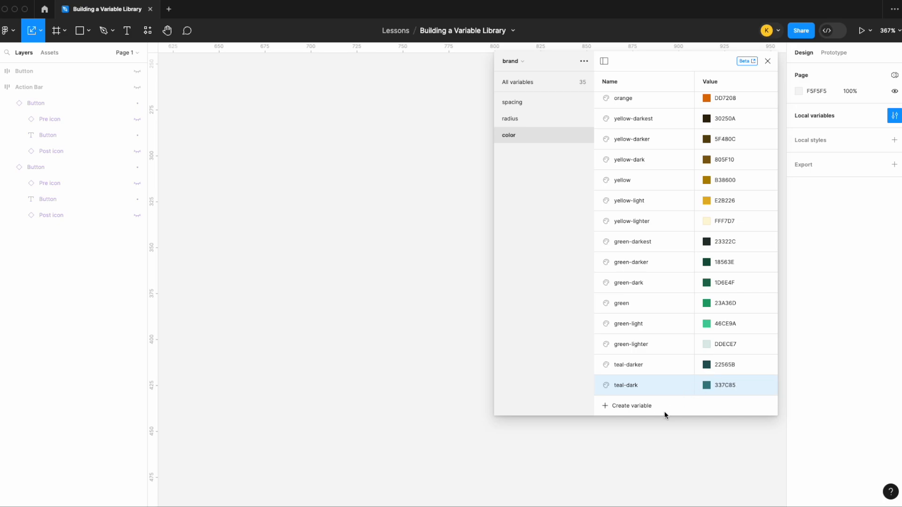
Add a color variable named teal with the hex value 1D9AAA to the color group.
{"action": "left_click", "coordinate": [664, 409]}
{"action": "left_click", "coordinate": [631, 430]}
{"action": "type", "text": "teal"}
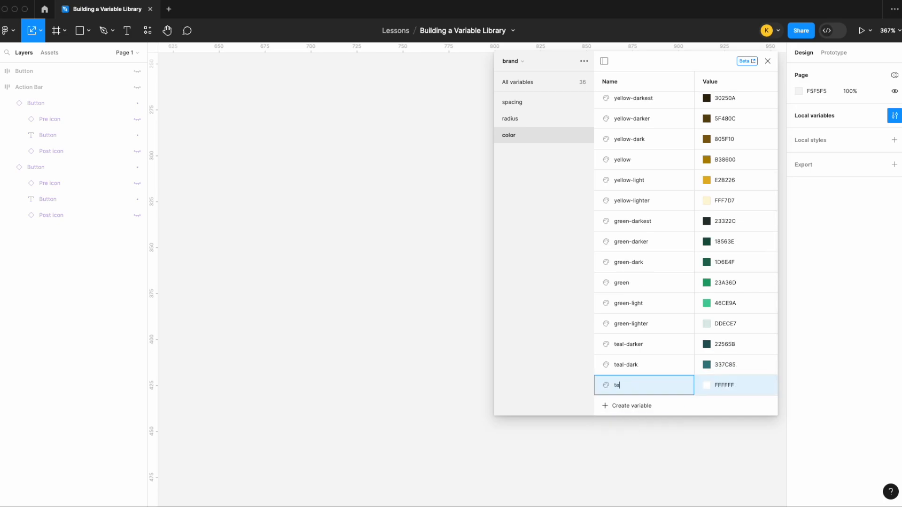
{"action": "left_click", "coordinate": [722, 383]}
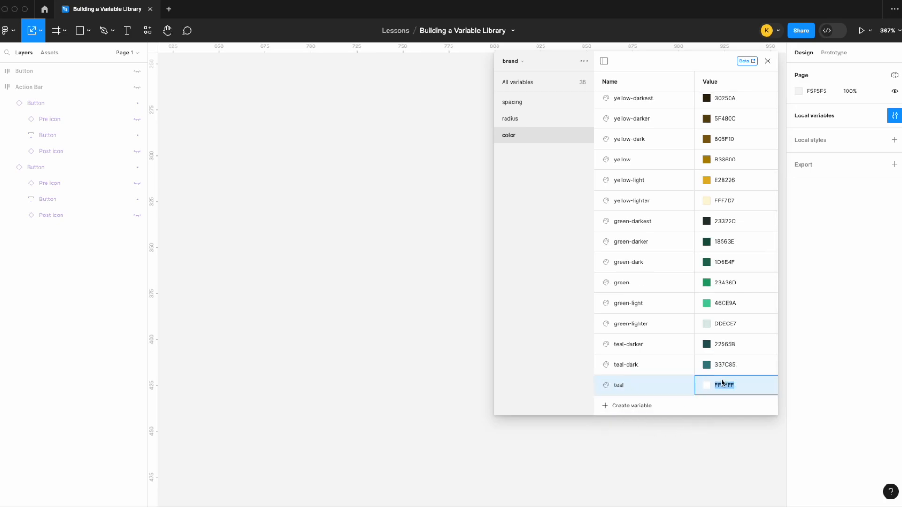
{"action": "type", "text": "1d9aaa"}
{"action": "key", "text": "Return"}
Add a color variable named teal-light with the hex value 5DC6D2 to the color group.
{"action": "left_click", "coordinate": [631, 405]}
{"action": "left_click", "coordinate": [633, 422]}
{"action": "type", "text": "teal-light"}
{"action": "left_click", "coordinate": [723, 389]}
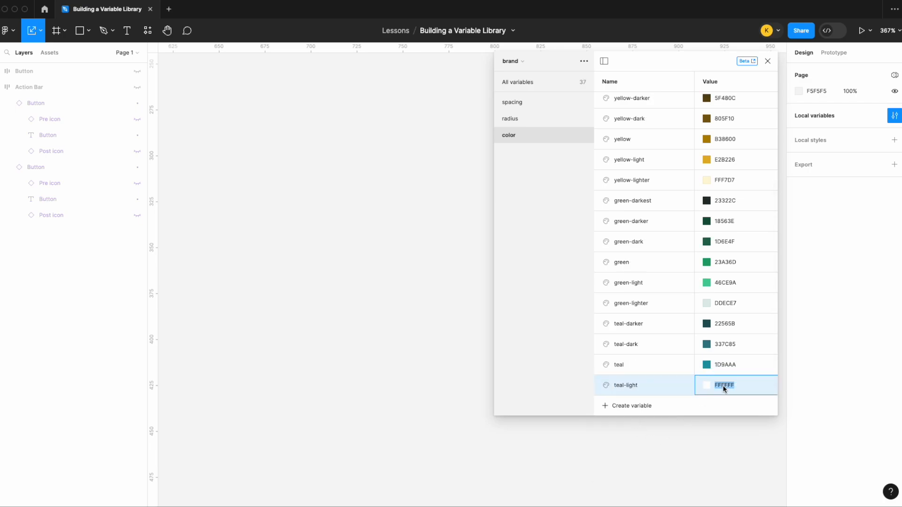
{"action": "type", "text": "5dd6d2"}
{"action": "key", "text": "Return"}
Add a color variable named teal-lighter with the hex value BFF0F5 to the color group.
{"action": "left_click", "coordinate": [639, 411]}
{"action": "left_click", "coordinate": [640, 426]}
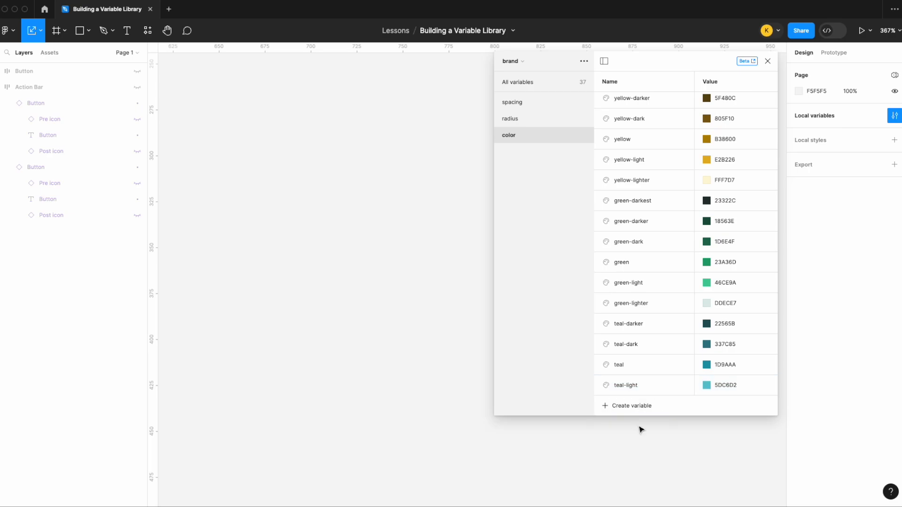
{"action": "type", "text": "teal-lg"}
{"action": "type", "text": "er"}
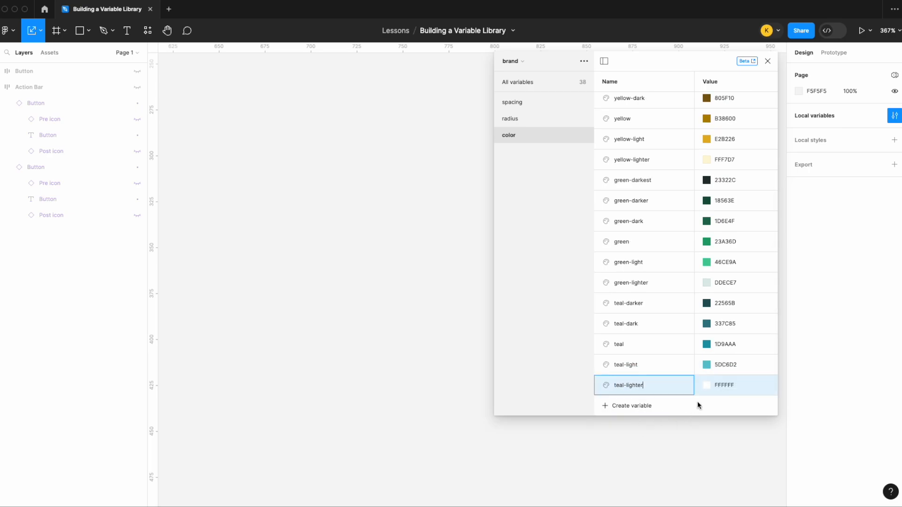
{"action": "left_click", "coordinate": [728, 388]}
{"action": "type", "text": "bff0f5"}
{"action": "key", "text": "Return"}
Add a color variable named blue-darkest with the hex value 0A182A to the color group.
{"action": "left_click", "coordinate": [630, 410]}
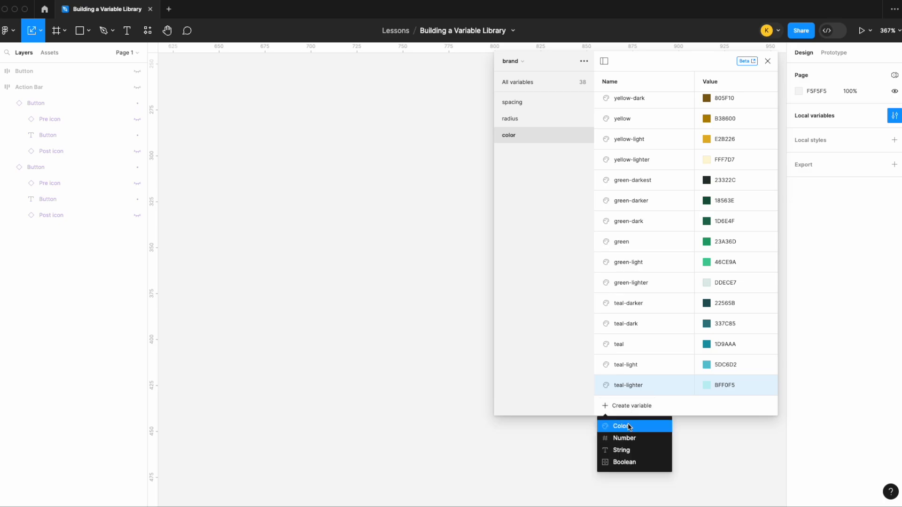
{"action": "left_click", "coordinate": [628, 425]}
{"action": "type", "text": "blue-da"}
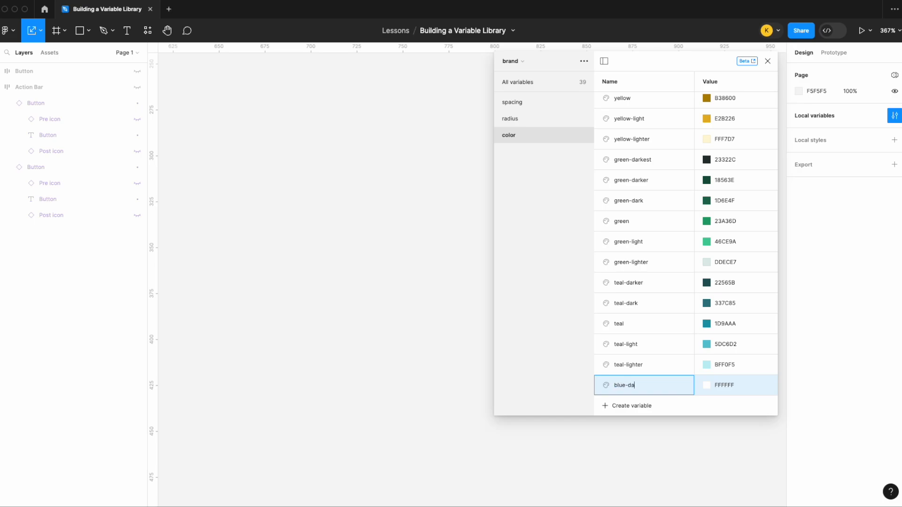
{"action": "type", "text": "rkest"}
{"action": "left_click", "coordinate": [728, 389]}
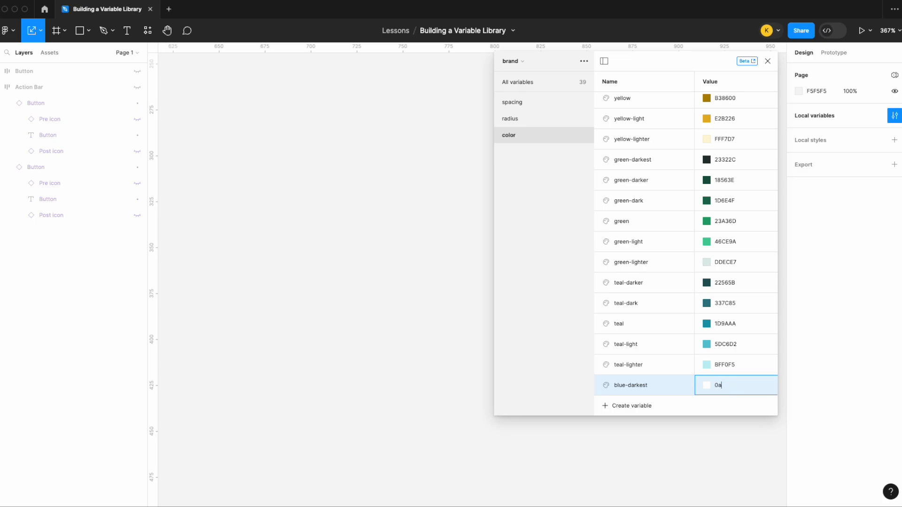
{"action": "type", "text": "0a182a"}
{"action": "key", "text": "Return"}
Add a color variable named blue-darker with the hex value 07326A to the color group.
{"action": "left_click", "coordinate": [637, 406]}
{"action": "left_click", "coordinate": [631, 427]}
{"action": "type", "text": "blue-darker"}
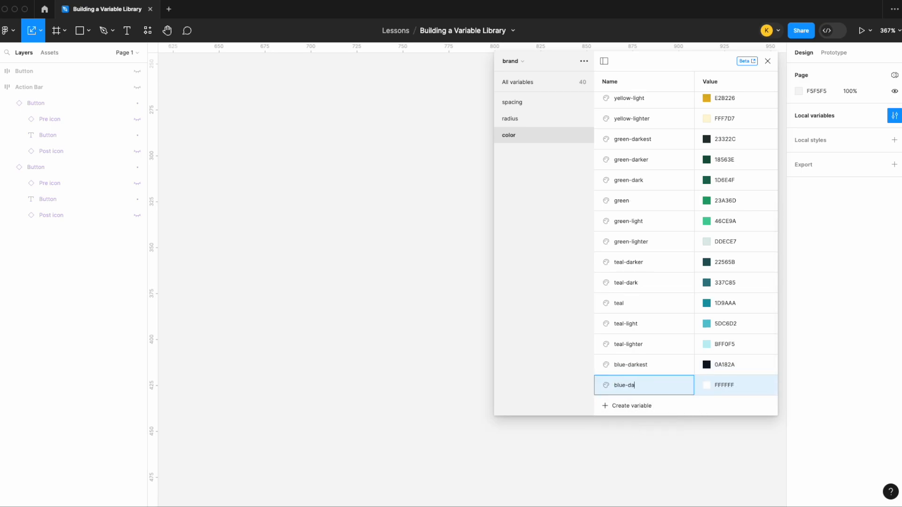
{"action": "left_click", "coordinate": [728, 385]}
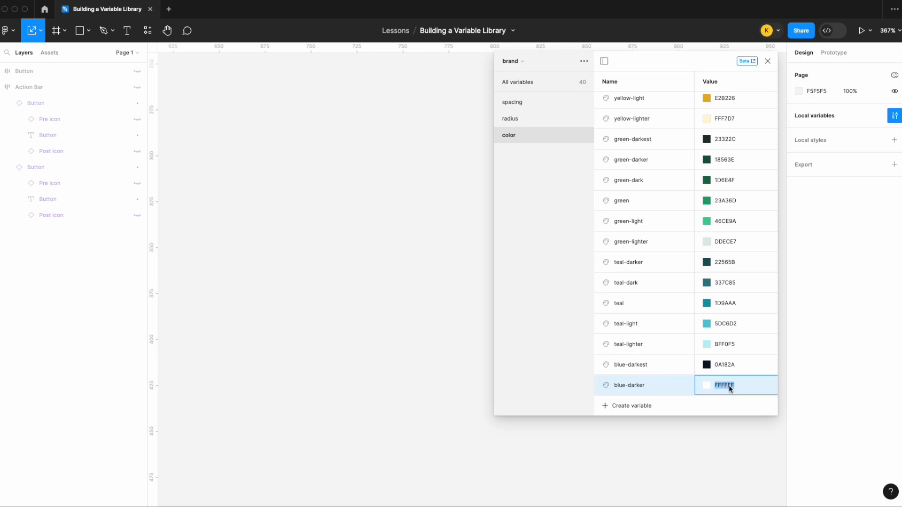
{"action": "type", "text": "07326A"}
{"action": "key", "text": "Return"}
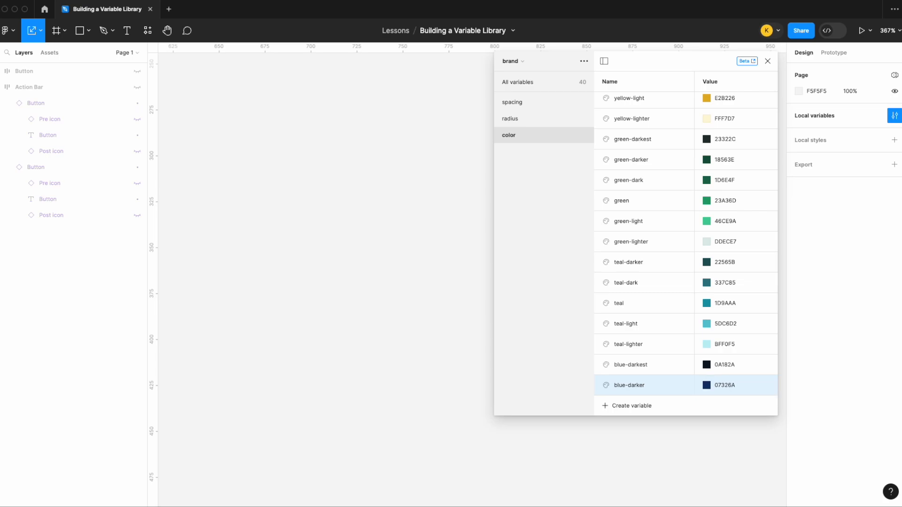
Add a color variable named blue-dark with the hex value 0056C9 to the color group.
{"action": "left_click", "coordinate": [642, 405]}
{"action": "left_click", "coordinate": [637, 425]}
{"action": "type", "text": "b"}
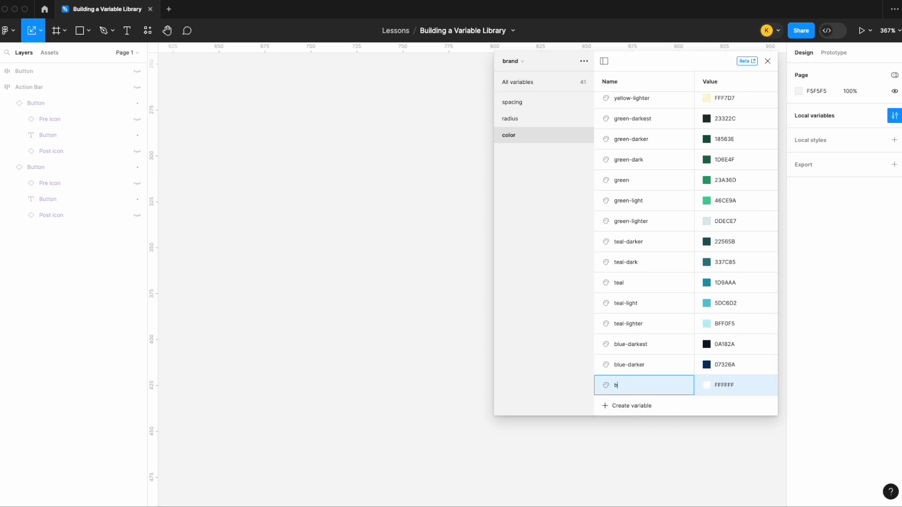
{"action": "type", "text": "lue-dark"}
{"action": "left_click", "coordinate": [715, 387]}
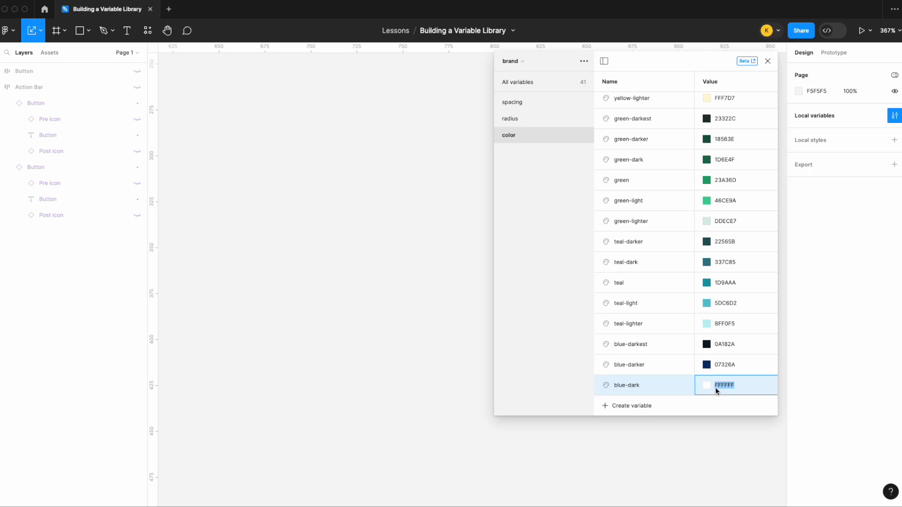
{"action": "type", "text": "0056C9"}
{"action": "key", "text": "Return"}
Add a color variable named blue with the hex value 1D7AFC to the color group.
{"action": "left_click", "coordinate": [625, 405]}
{"action": "left_click", "coordinate": [621, 425]}
{"action": "type", "text": "blue"}
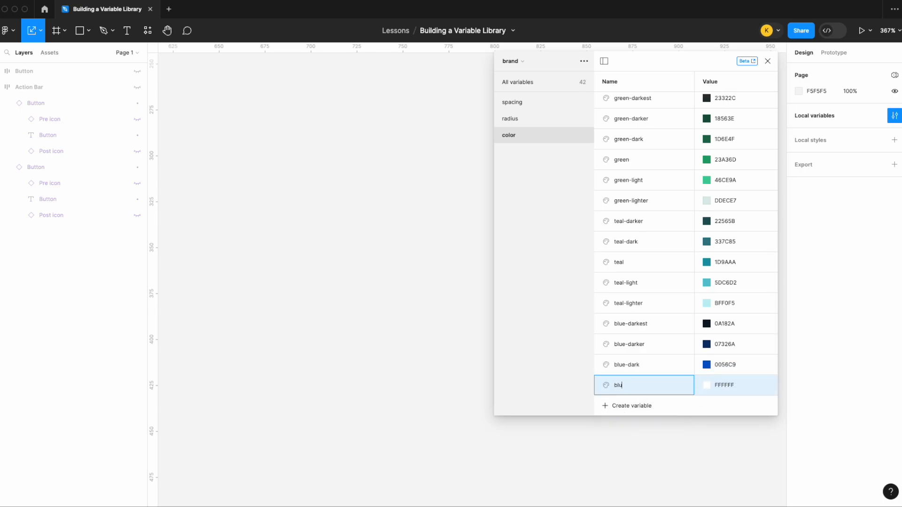
{"action": "left_click", "coordinate": [726, 385]}
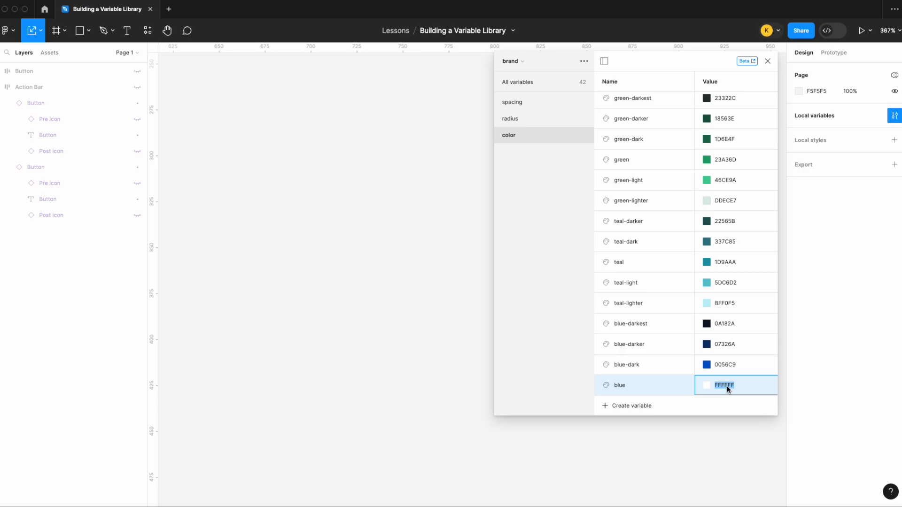
{"action": "type", "text": "1d7afc"}
{"action": "key", "text": "Return"}
Add a color variable named blue-light with the hex value 549DFC to the color group.
{"action": "left_click", "coordinate": [631, 406]}
{"action": "left_click", "coordinate": [644, 425]}
{"action": "type", "text": "blue-light"}
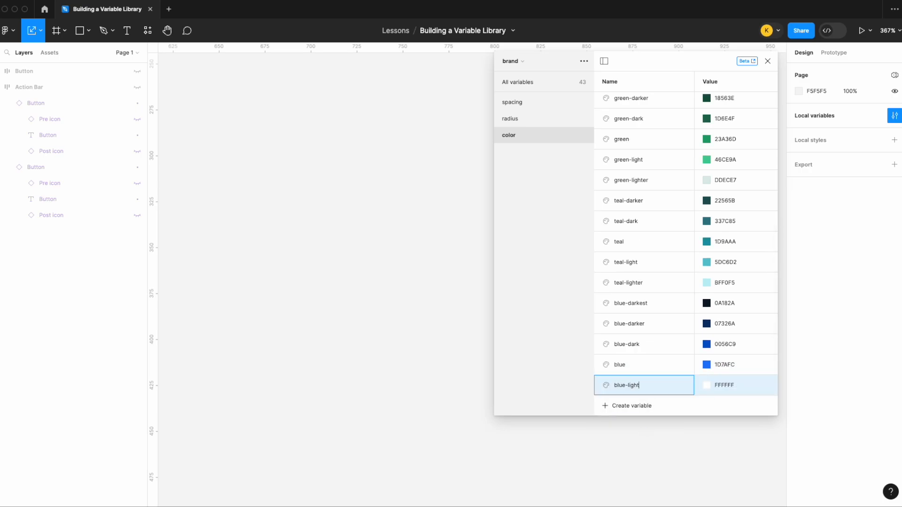
{"action": "left_click", "coordinate": [723, 387]}
{"action": "type", "text": "5"}
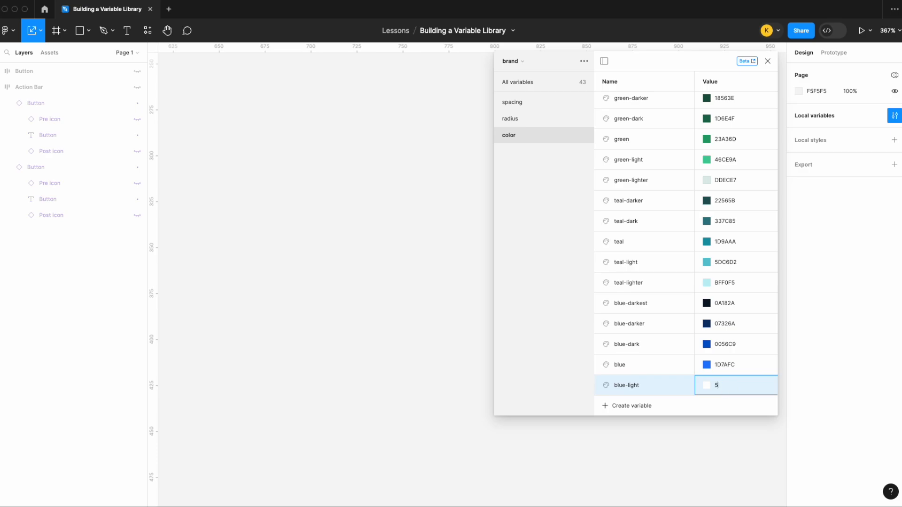
{"action": "type", "text": "49dfc"}
{"action": "key", "text": "Return"}
Add a color variable named blue-lighter with the hex value 8DBEFF to the color group.
{"action": "left_click", "coordinate": [642, 406]}
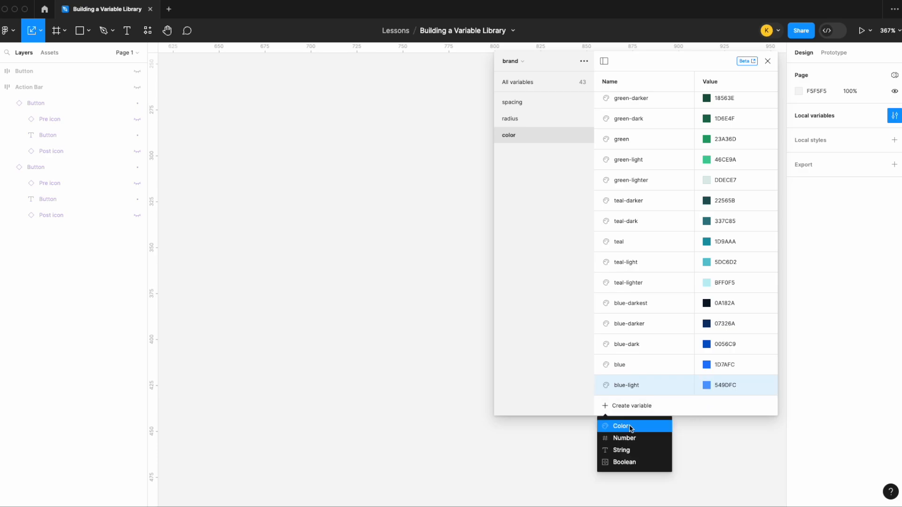
{"action": "left_click", "coordinate": [631, 427]}
{"action": "type", "text": "blue-lighter"}
{"action": "left_click", "coordinate": [726, 389]}
{"action": "type", "text": "8db"}
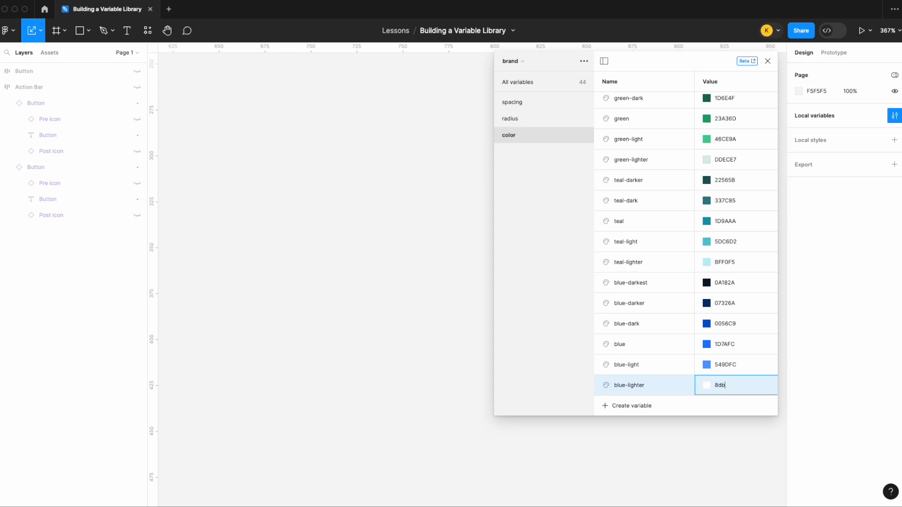
{"action": "type", "text": "eff"}
{"action": "key", "text": "Return"}
Add a color variable named blue-lightest with the hex value EBF7FC to the color group.
{"action": "left_click", "coordinate": [632, 406]}
{"action": "left_click", "coordinate": [626, 426]}
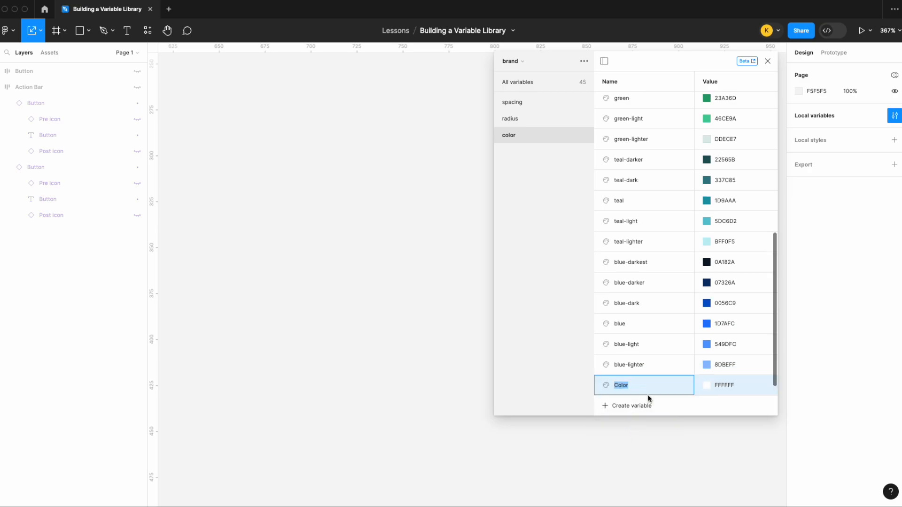
{"action": "type", "text": "blue-lightest"}
{"action": "left_click", "coordinate": [737, 388]}
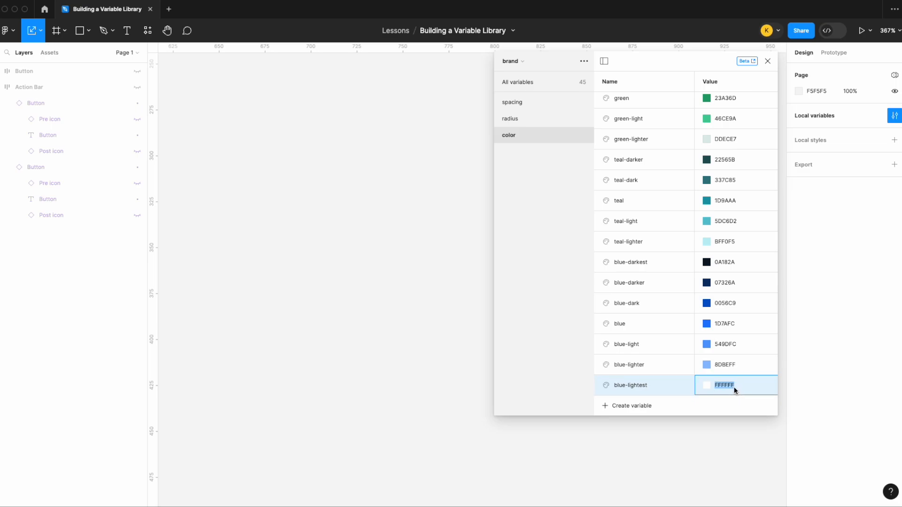
{"action": "type", "text": "ebf7fc"}
{"action": "key", "text": "Return"}
Add a color variable named purple-darker with the hex value 362C62 to the color group.
{"action": "left_click", "coordinate": [632, 406]}
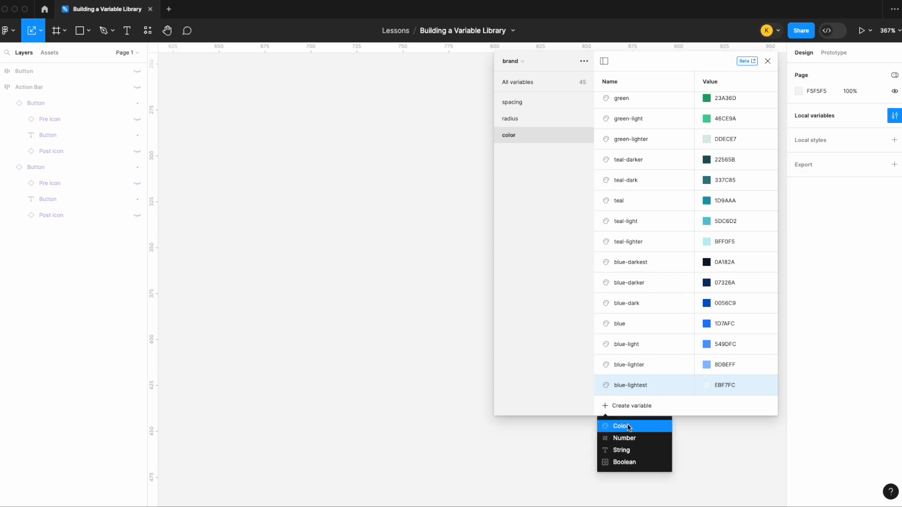
{"action": "left_click", "coordinate": [626, 426]}
{"action": "type", "text": "pu"}
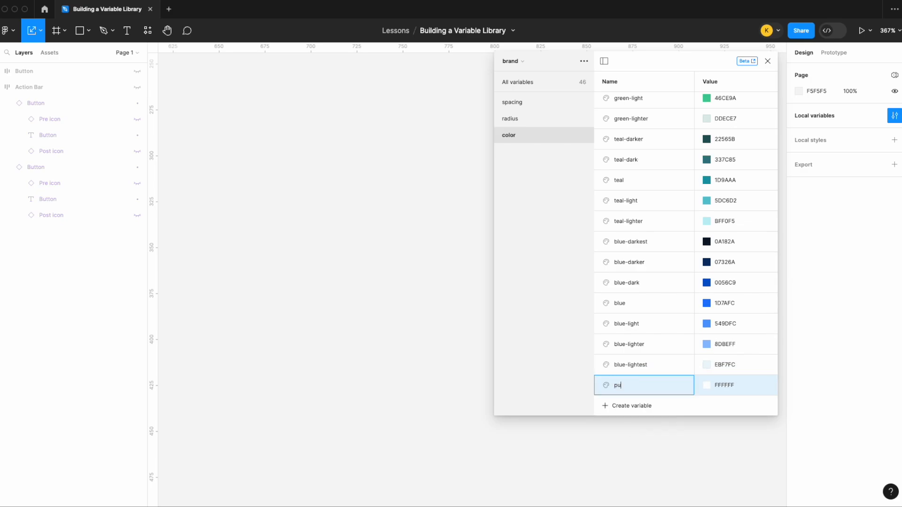
{"action": "type", "text": "rple-darker"}
{"action": "left_click", "coordinate": [735, 386]}
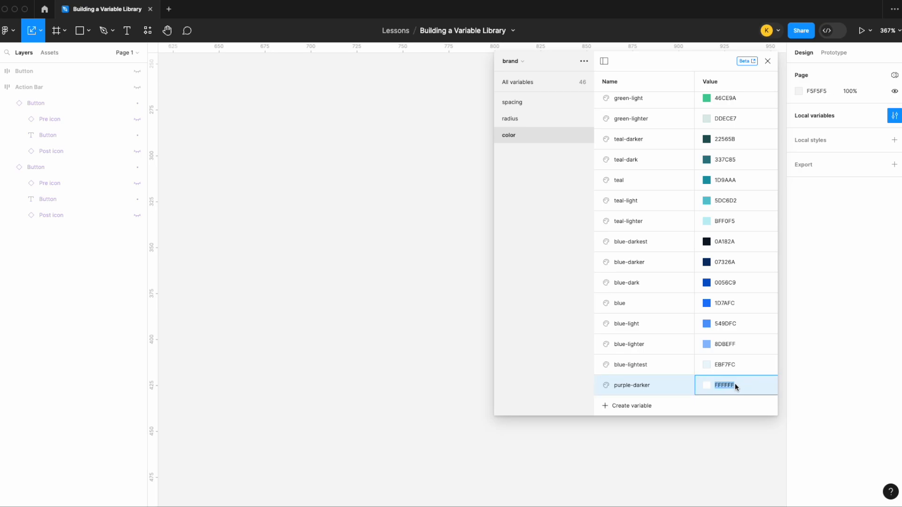
{"action": "type", "text": "362c62"}
{"action": "key", "text": "Return"}
Add a color variable named purple-dark with the hex value 5E4EAF to the color group.
{"action": "left_click", "coordinate": [630, 407]}
{"action": "left_click", "coordinate": [630, 426]}
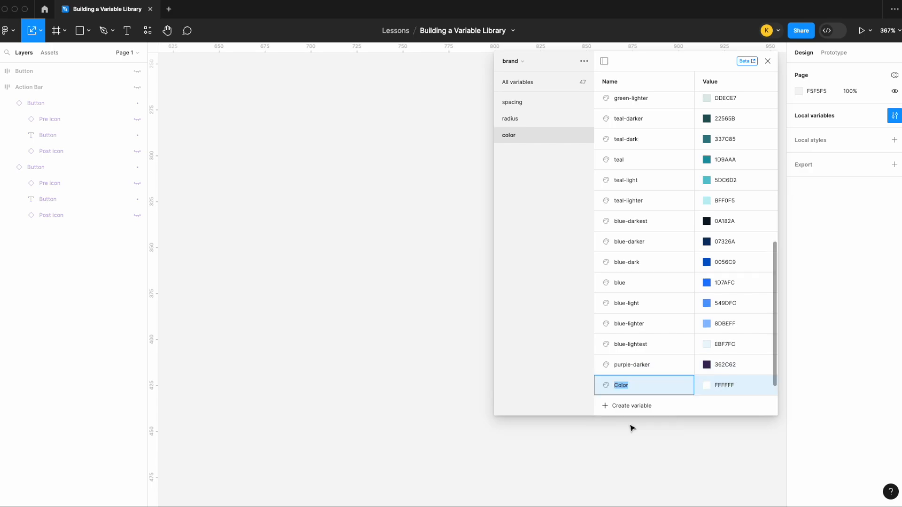
{"action": "type", "text": "purple-dark"}
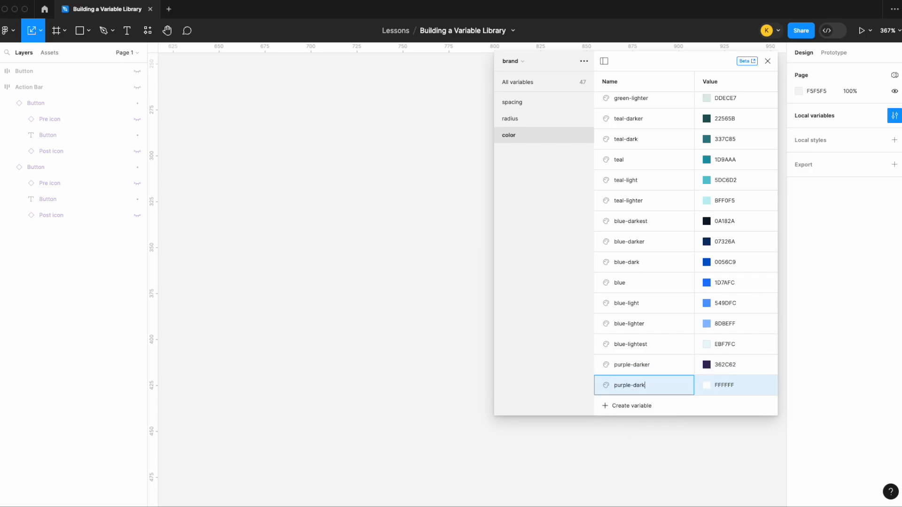
{"action": "left_click", "coordinate": [724, 386]}
{"action": "type", "text": "5e4"}
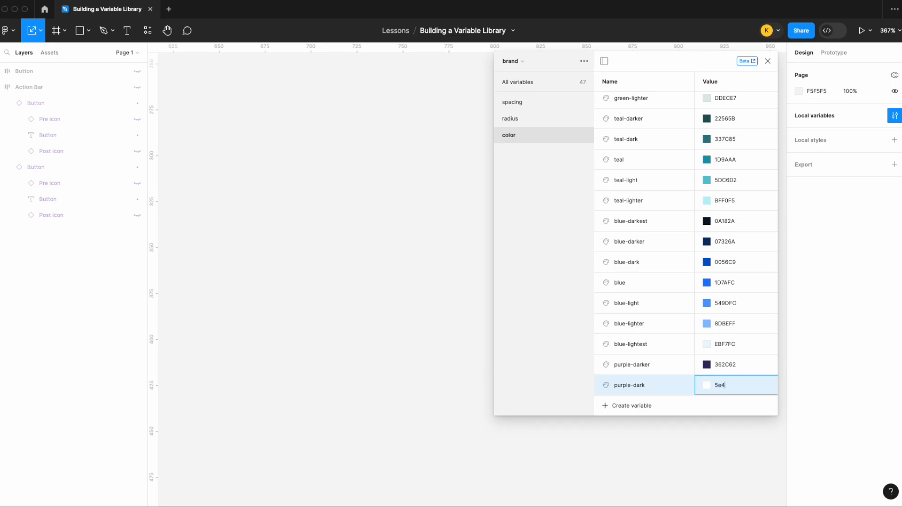
{"action": "type", "text": "eaf"}
{"action": "key", "text": "Return"}
Add a color variable named purple with the hex value 8270DB to the color group.
{"action": "left_click", "coordinate": [634, 406]}
{"action": "left_click", "coordinate": [635, 427]}
{"action": "type", "text": "purple"}
{"action": "left_click", "coordinate": [723, 384]}
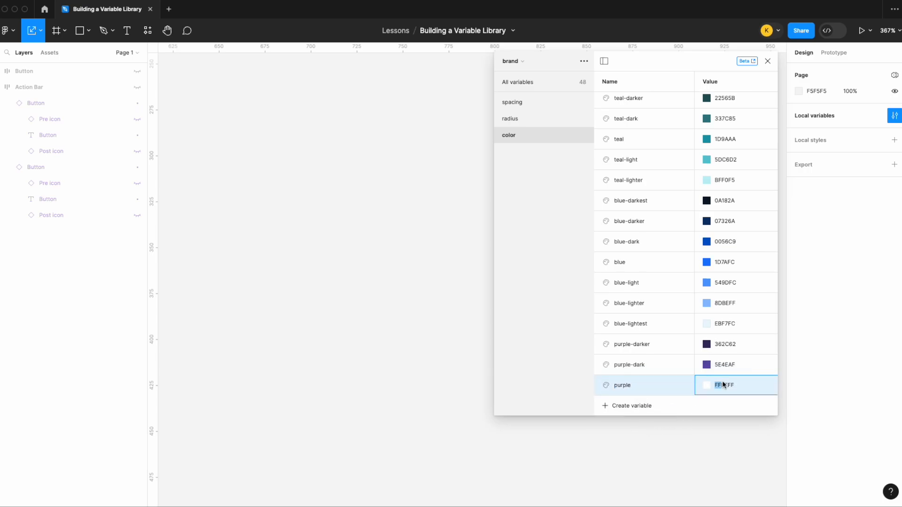
{"action": "type", "text": "82"}
{"action": "key", "text": "BackSpace"}
{"action": "key", "text": "BackSpace"}
{"action": "key", "text": "BackSpace"}
{"action": "type", "text": "0DB"}
{"action": "key", "text": "Return"}
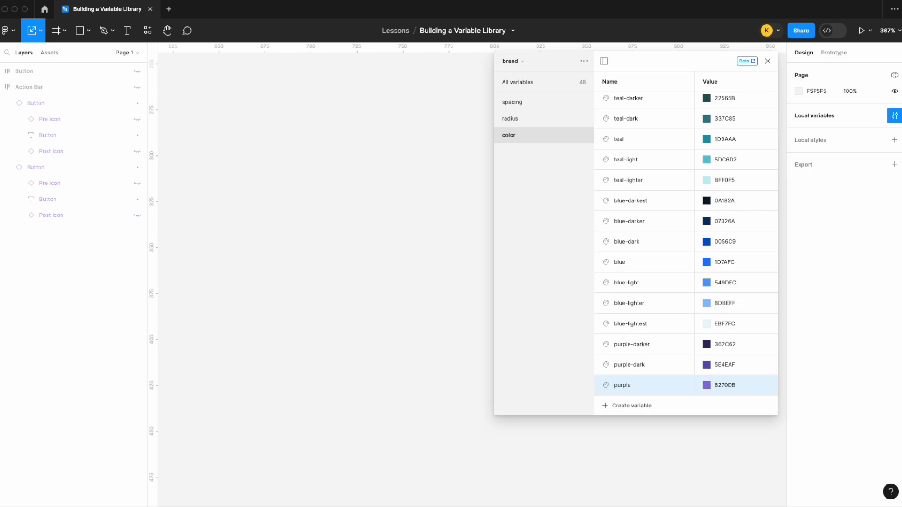
Add a color variable named purple-light with the hex value 9E90EC to the color group.
{"action": "left_click", "coordinate": [618, 404]}
{"action": "left_click", "coordinate": [618, 429]}
{"action": "type", "text": "purple-light"}
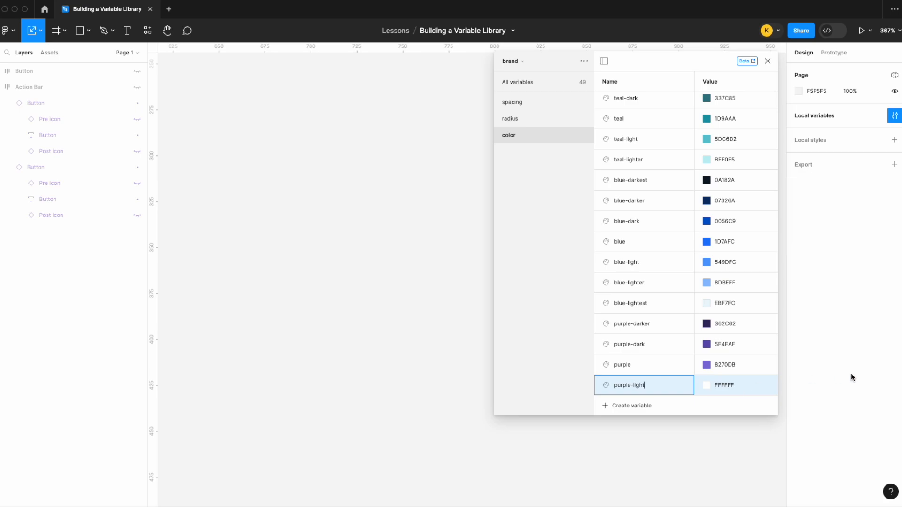
{"action": "left_click", "coordinate": [740, 388]}
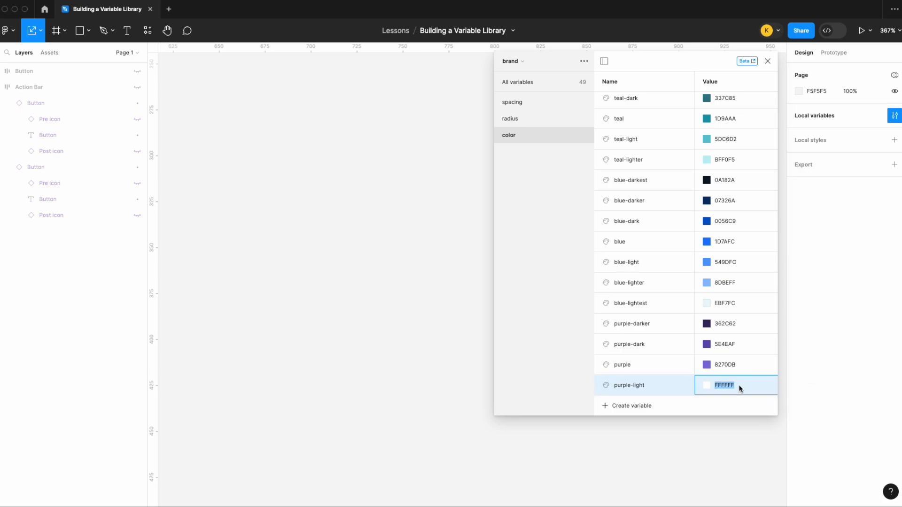
{"action": "type", "text": "9e90ec"}
{"action": "key", "text": "Return"}
Add a color variable named purple-lighter with the hex value F2F0FE to the color group.
{"action": "left_click", "coordinate": [628, 407]}
{"action": "left_click", "coordinate": [621, 425]}
{"action": "type", "text": "light"}
{"action": "key", "text": "BackSpace"}
{"action": "key", "text": "BackSpace"}
{"action": "key", "text": "BackSpace"}
{"action": "key", "text": "BackSpace"}
{"action": "key", "text": "BackSpace"}
{"action": "type", "text": "pu"}
{"action": "key", "text": "BackSpace"}
{"action": "type", "text": "iurple-"}
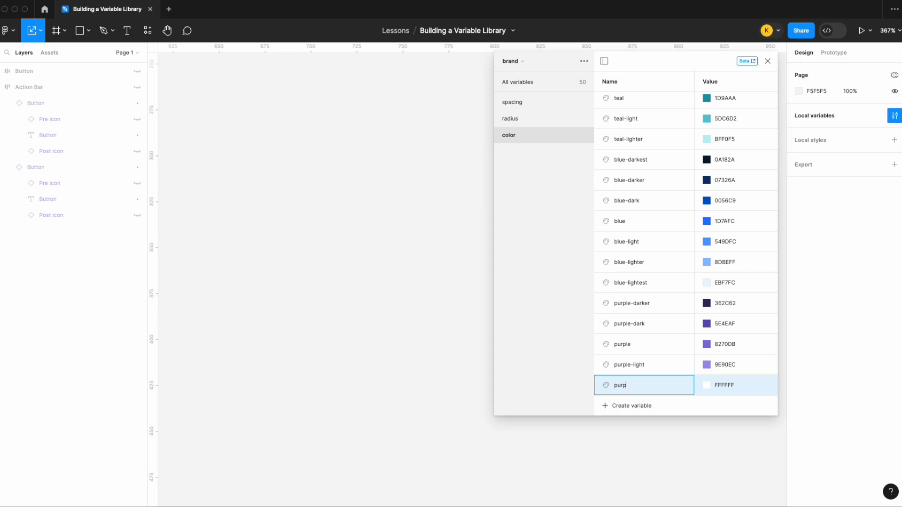
{"action": "key", "text": "BackSpace"}
{"action": "key", "text": "BackSpace"}
{"action": "type", "text": "-lighter"}
{"action": "left_click", "coordinate": [733, 388]}
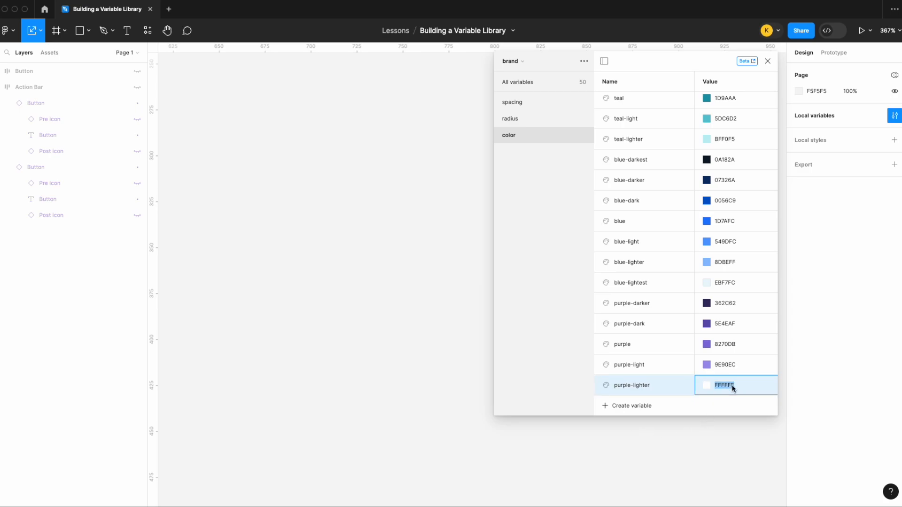
{"action": "type", "text": "f2f0fe"}
{"action": "key", "text": "Return"}
Add a color variable named magenta with the hex value CD519D to the color group.
{"action": "left_click", "coordinate": [622, 406]}
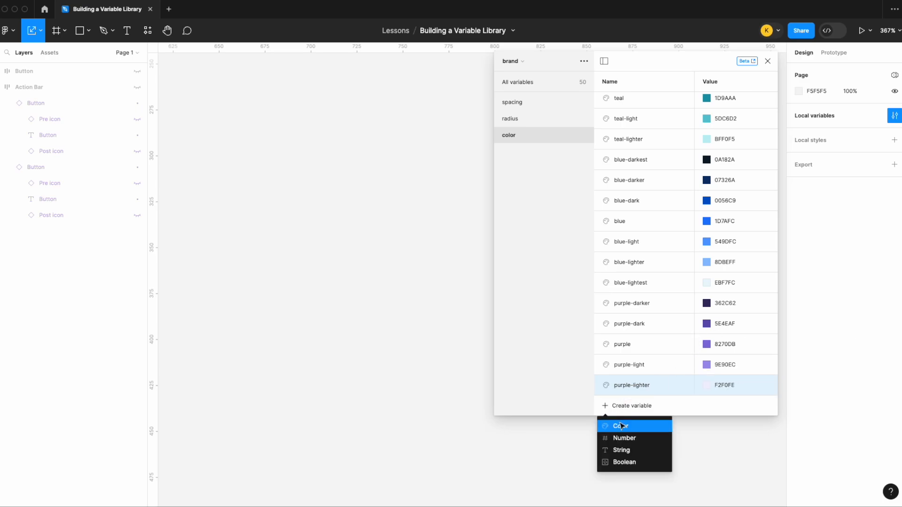
{"action": "left_click", "coordinate": [622, 426]}
{"action": "type", "text": "magenta"}
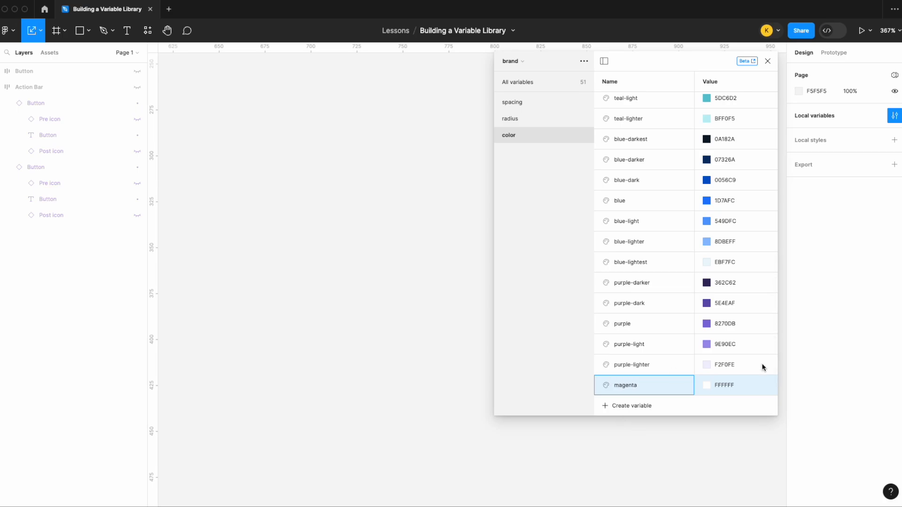
{"action": "left_click", "coordinate": [728, 387]}
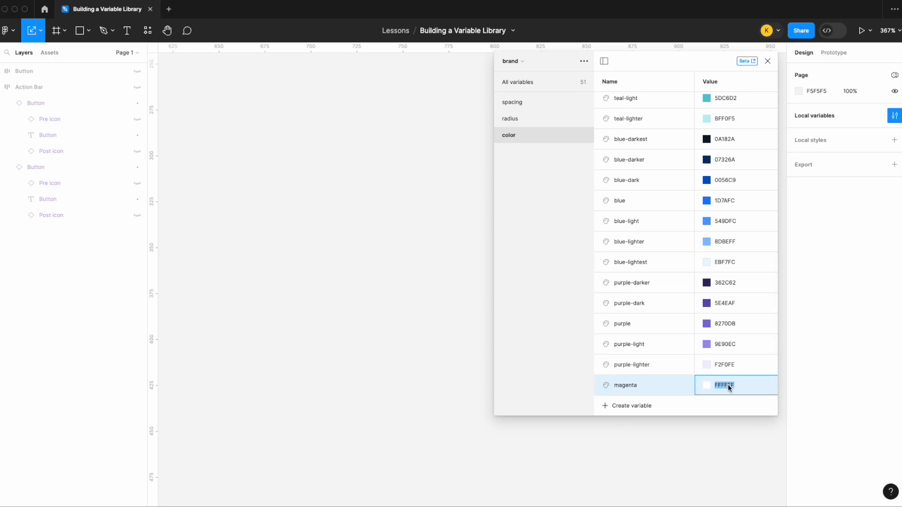
{"action": "type", "text": "cd519d"}
{"action": "key", "text": "Return"}
Add a color variable named grey-darkest with the hex value 111111 to the color group.
{"action": "left_click", "coordinate": [617, 410]}
{"action": "left_click", "coordinate": [618, 425]}
{"action": "type", "text": "grey-darkest"}
{"action": "left_click", "coordinate": [726, 384]}
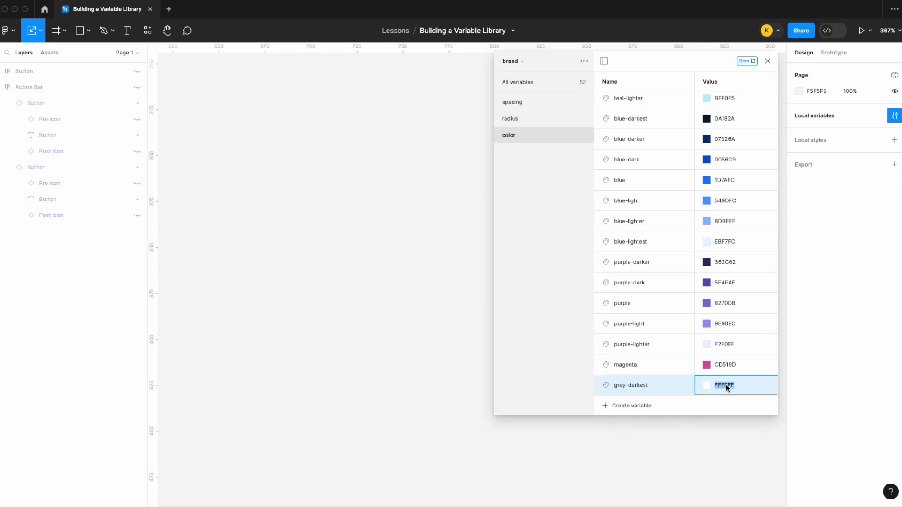
{"action": "type", "text": "111111"}
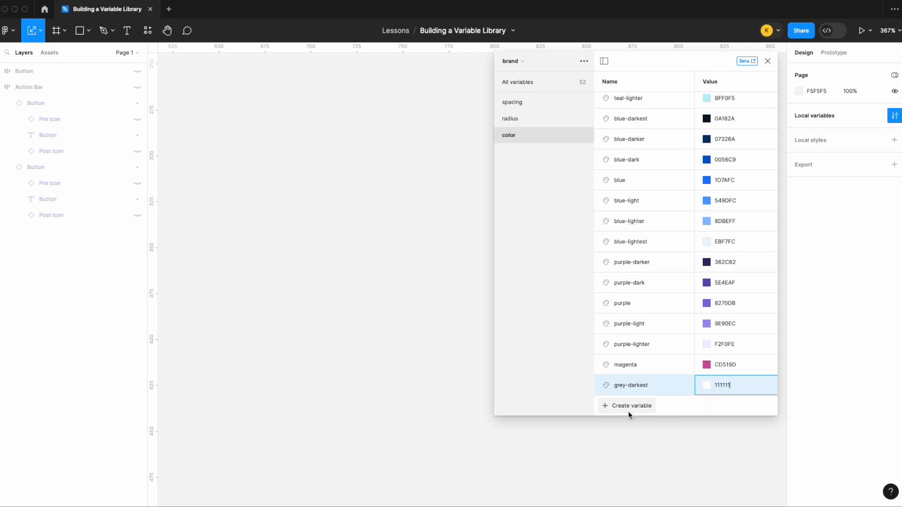
Add a color variable named grey-darker with the hex value 25292E to the color group.
{"action": "left_click", "coordinate": [629, 409]}
{"action": "left_click", "coordinate": [631, 426]}
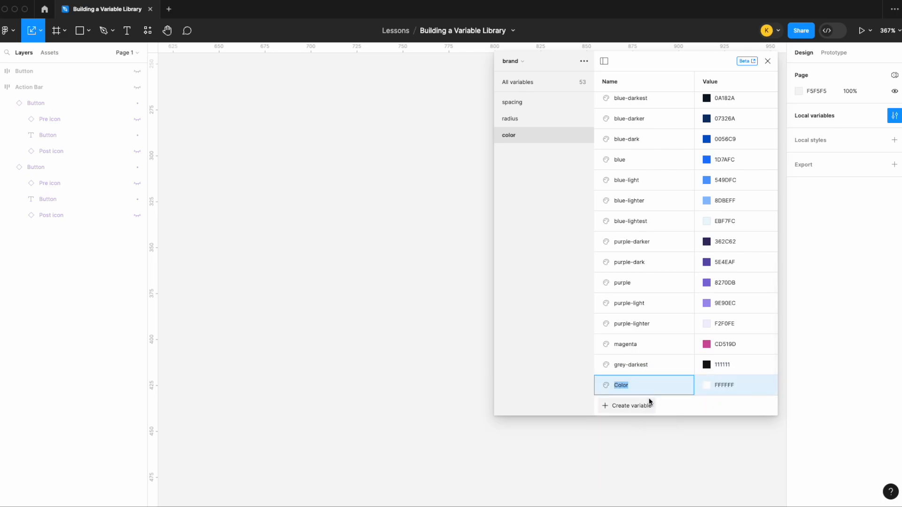
{"action": "type", "text": "grey-darker"}
{"action": "left_click", "coordinate": [724, 386]}
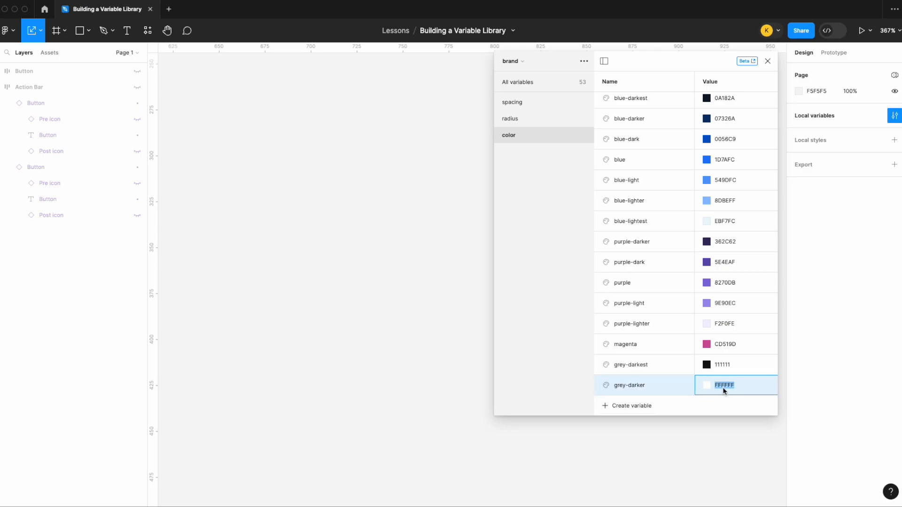
{"action": "type", "text": "25292E"}
{"action": "key", "text": "Return"}
Add a color variable named grey-dark with the hex value 464670 to the color group.
{"action": "left_click", "coordinate": [631, 406]}
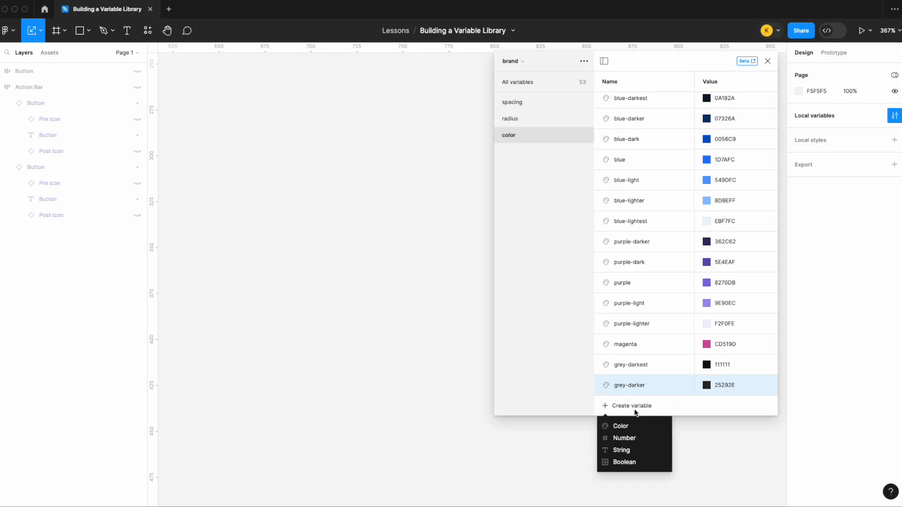
{"action": "left_click", "coordinate": [641, 426]}
{"action": "type", "text": "grey-dark"}
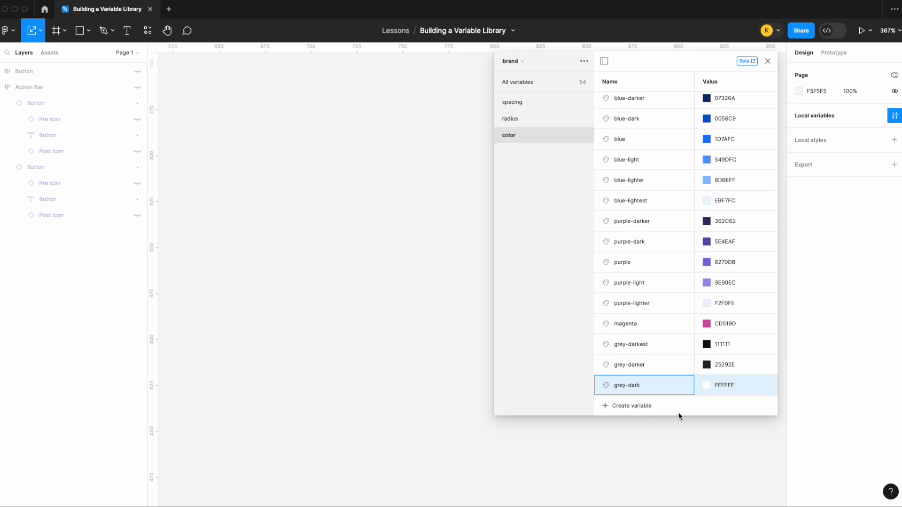
{"action": "left_click", "coordinate": [729, 387]}
{"action": "type", "text": "464"}
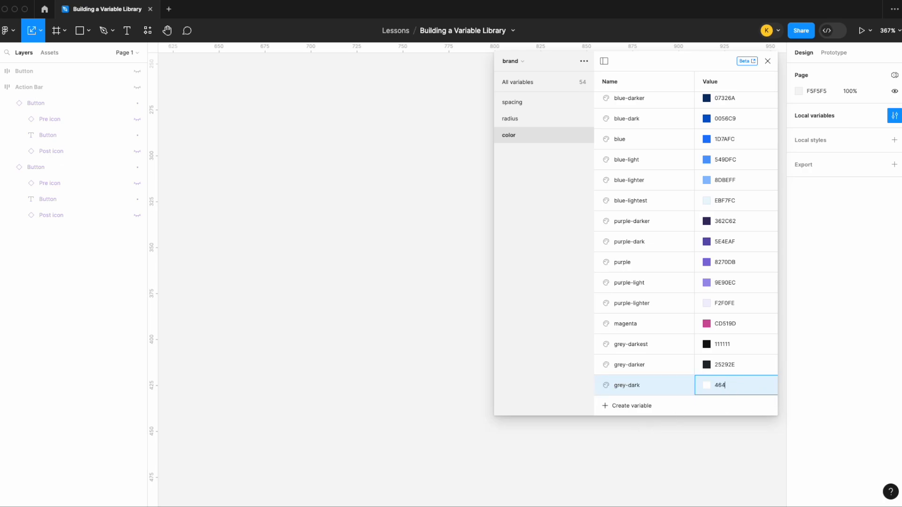
{"action": "type", "text": "670"}
{"action": "key", "text": "Return"}
Add a color variable named grey with the hex value 758195 to the color group.
{"action": "left_click", "coordinate": [630, 406]}
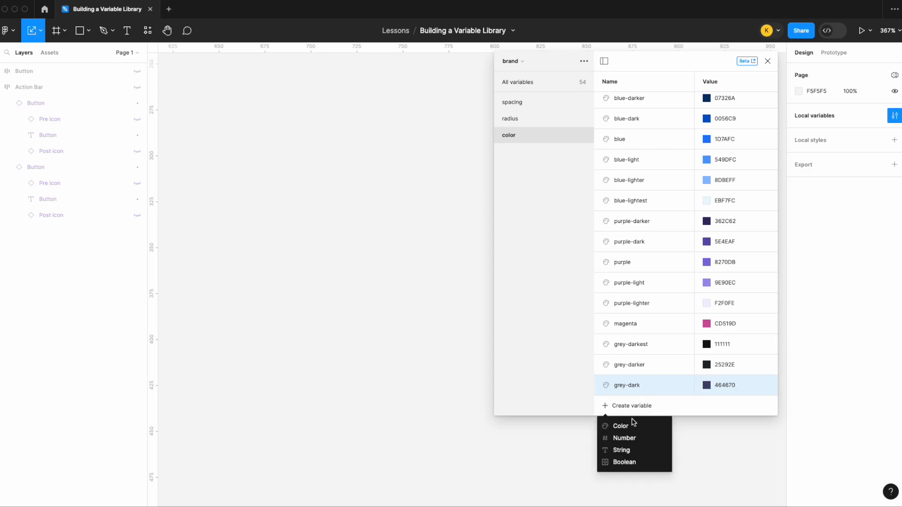
{"action": "left_click", "coordinate": [630, 425]}
{"action": "type", "text": "grey"}
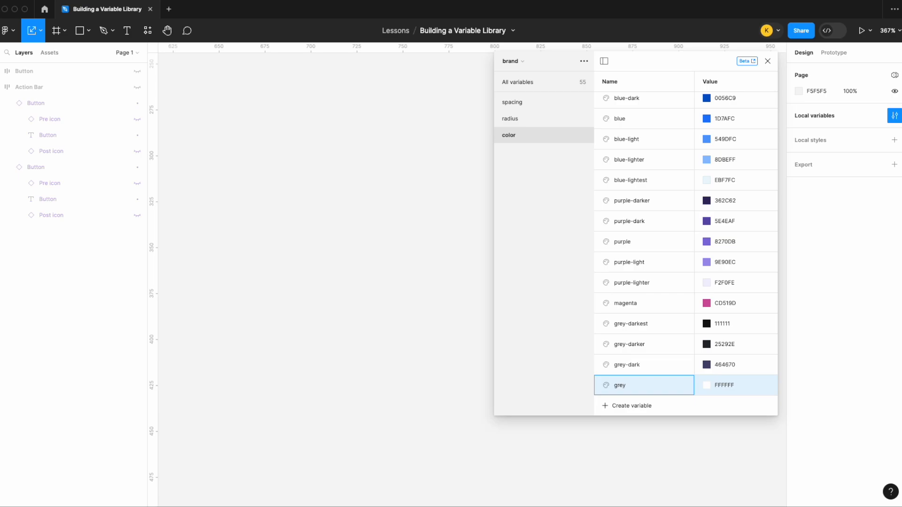
{"action": "left_click", "coordinate": [733, 390]}
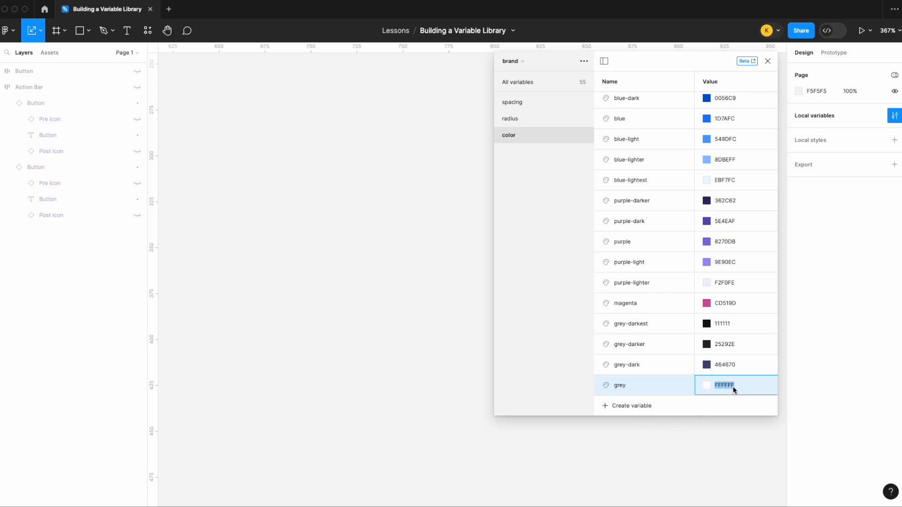
{"action": "type", "text": "758195"}
{"action": "key", "text": "Return"}
Add a color variable named grey-light with the hex value 8490A1 to the color group.
{"action": "left_click", "coordinate": [651, 405]}
{"action": "left_click", "coordinate": [636, 428]}
{"action": "type", "text": "grey-light"}
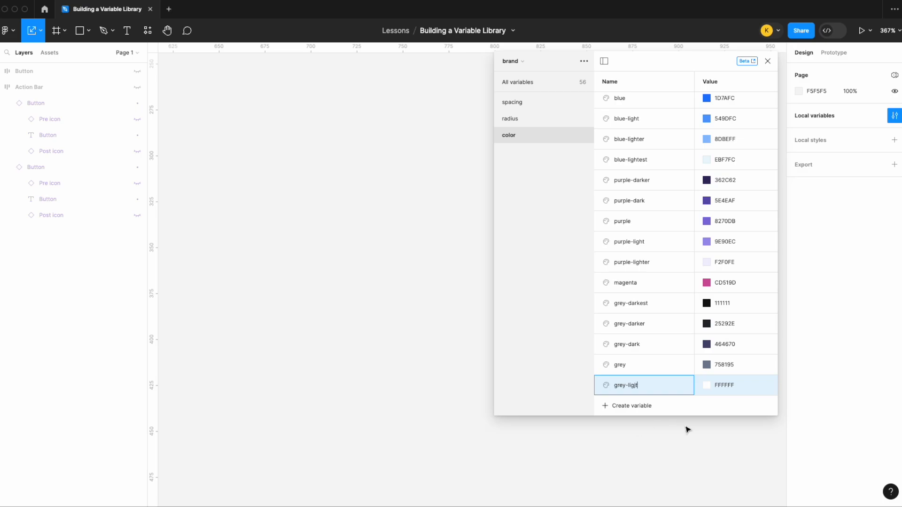
{"action": "left_click", "coordinate": [723, 386]}
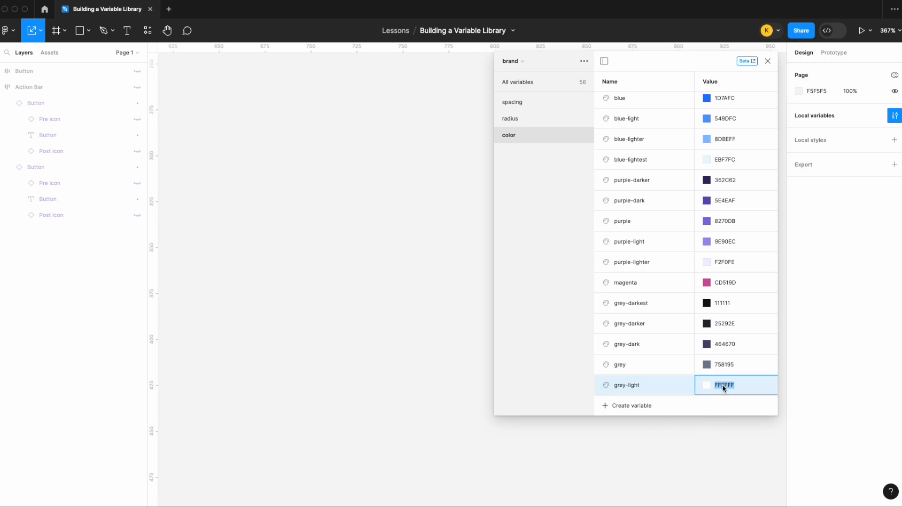
{"action": "type", "text": "8490A1"}
{"action": "key", "text": "Return"}
Add a color variable named grey-lighter with the hex value DCDFE3 to the color group.
{"action": "left_click", "coordinate": [640, 408]}
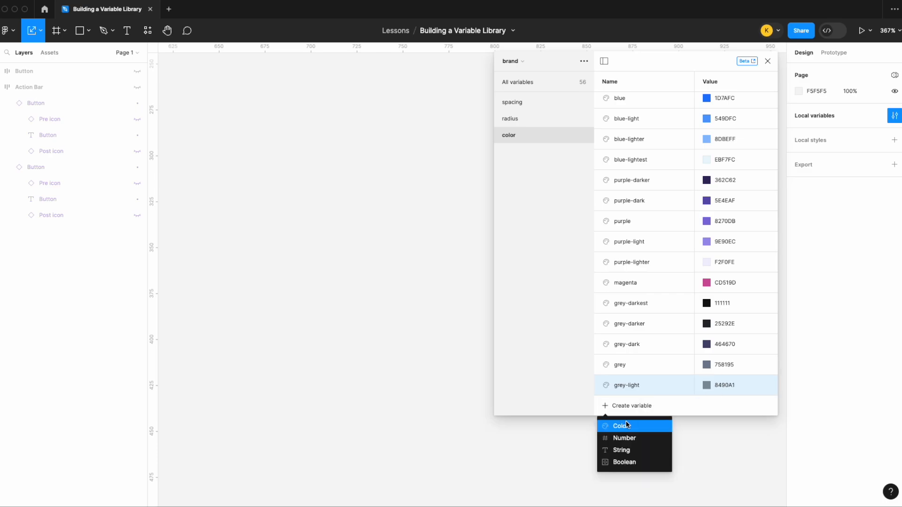
{"action": "left_click", "coordinate": [626, 424]}
{"action": "type", "text": "grey"}
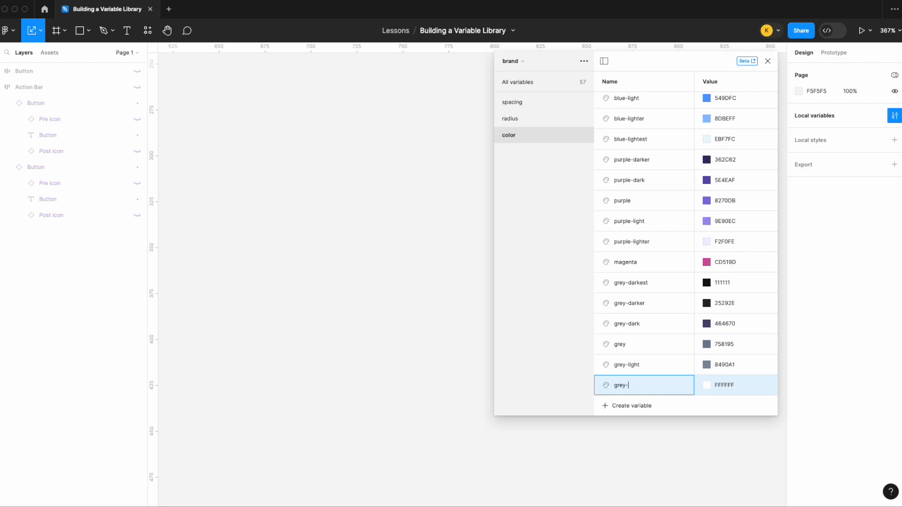
{"action": "type", "text": "-lighter"}
{"action": "left_click", "coordinate": [736, 385]}
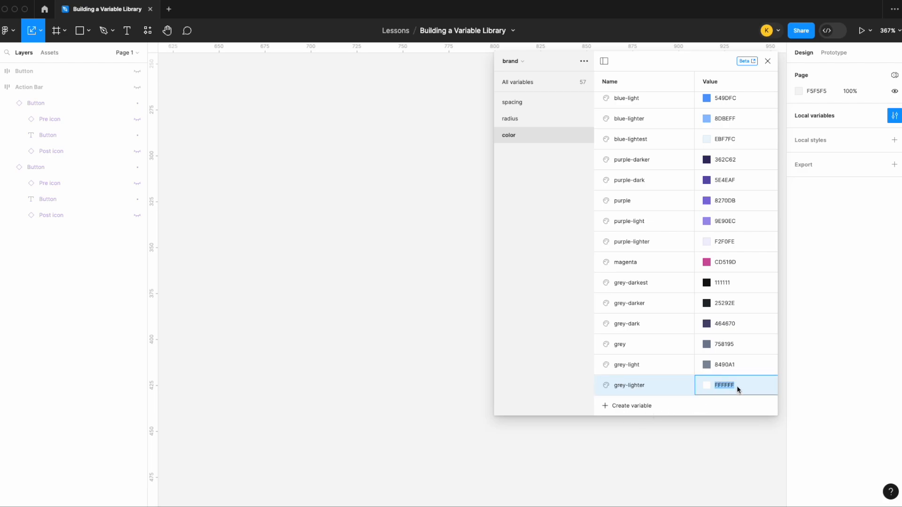
{"action": "type", "text": "dcdfe3"}
{"action": "key", "text": "Return"}
Add a color variable named grey-lightest with the hex value F2F2F2 to the color group.
{"action": "left_click", "coordinate": [645, 407]}
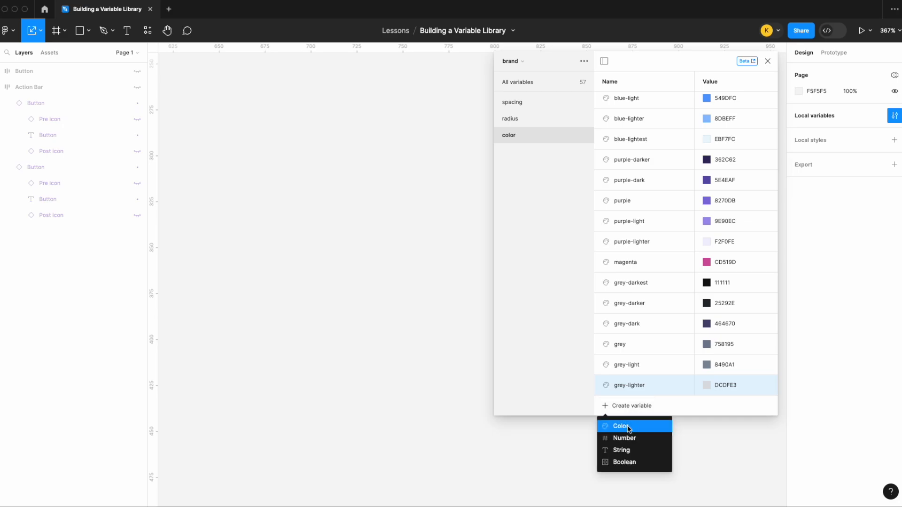
{"action": "left_click", "coordinate": [622, 424]}
{"action": "type", "text": "grey-l"}
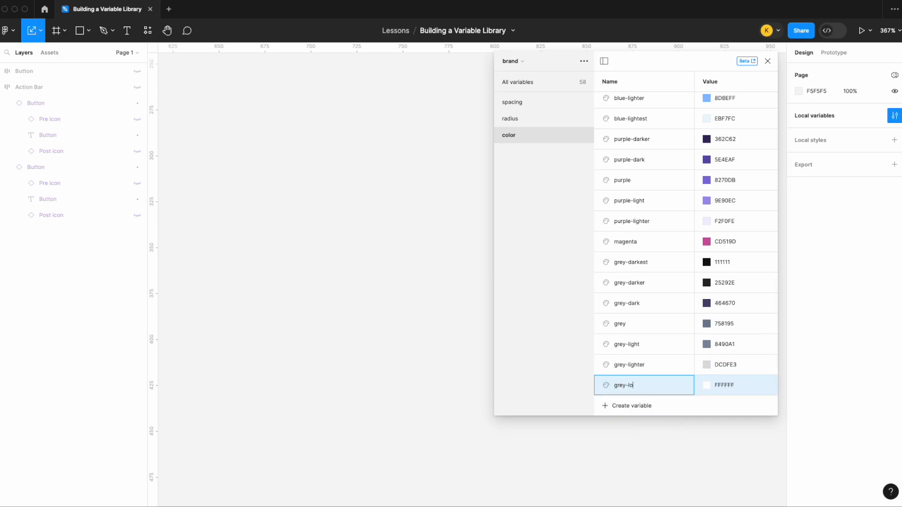
{"action": "type", "text": "ightest"}
{"action": "left_click", "coordinate": [729, 388]}
{"action": "type", "text": "f2f2f2"}
{"action": "key", "text": "Return"}
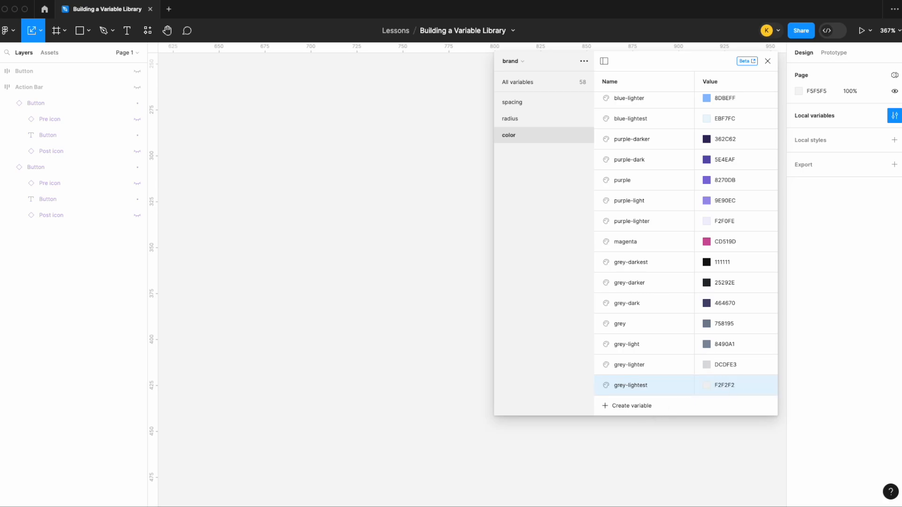
Add a color variable named black with the hex value 000000 to the color group.
{"action": "left_click", "coordinate": [621, 407]}
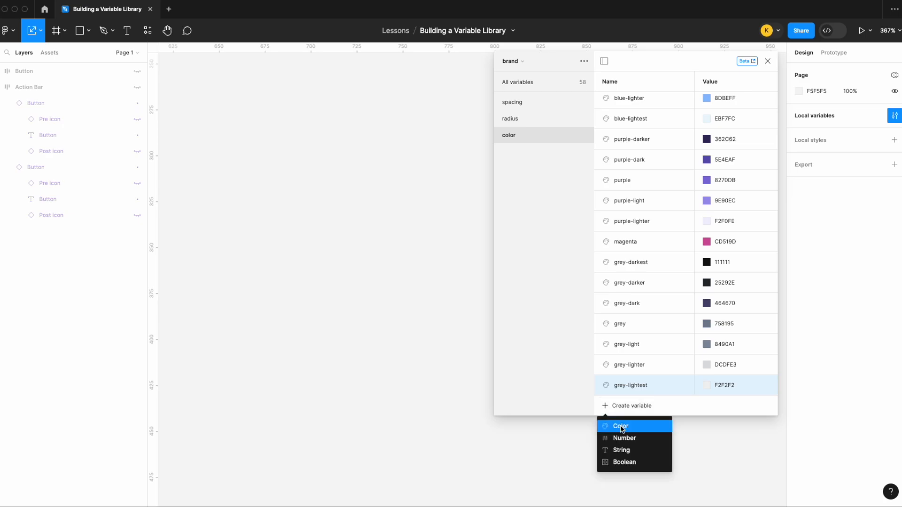
{"action": "left_click", "coordinate": [622, 425]}
{"action": "type", "text": "black"}
{"action": "left_click", "coordinate": [726, 386]}
{"action": "type", "text": "000000"}
{"action": "key", "text": "Return"}
Add a color variable named white with the hex value FFFFFF to the color group.
{"action": "left_click", "coordinate": [643, 404]}
{"action": "left_click", "coordinate": [627, 425]}
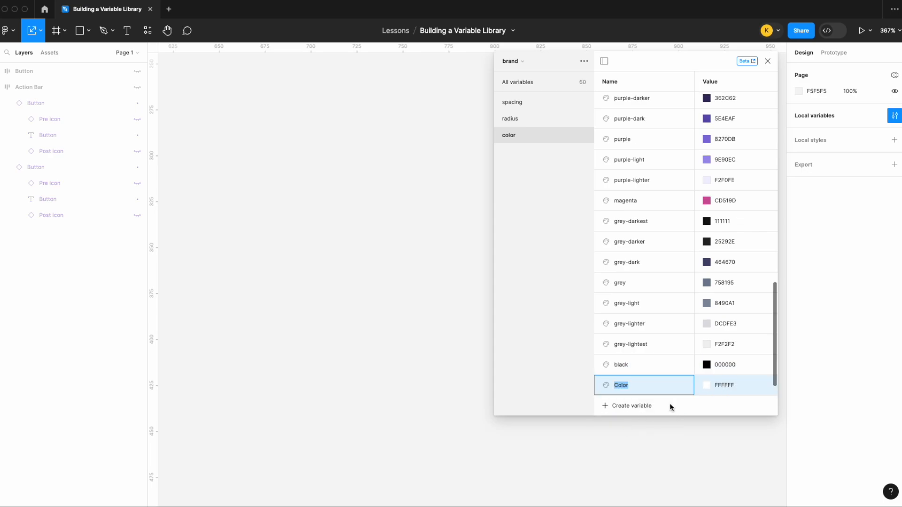
{"action": "type", "text": "white"}
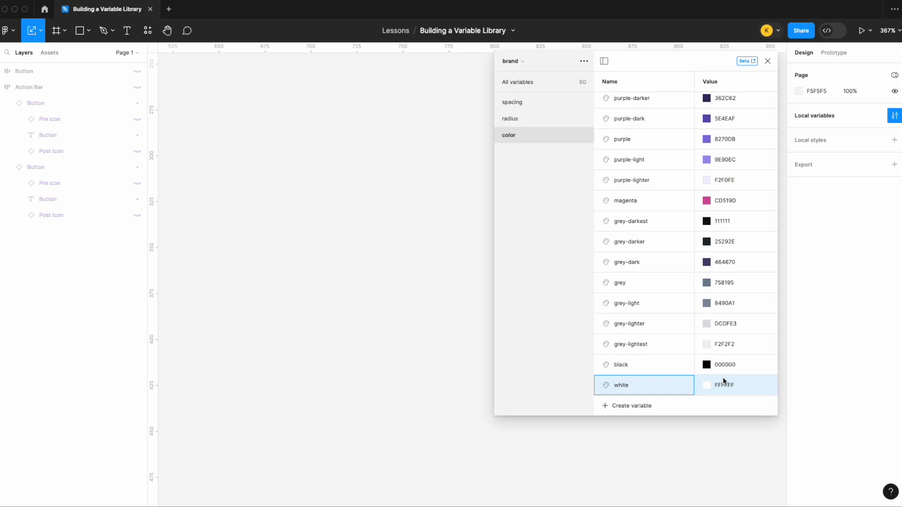
{"action": "key", "text": "Return"}
{"action": "scroll", "coordinate": [680, 178], "scroll_direction": "up", "scroll_amount": 12}
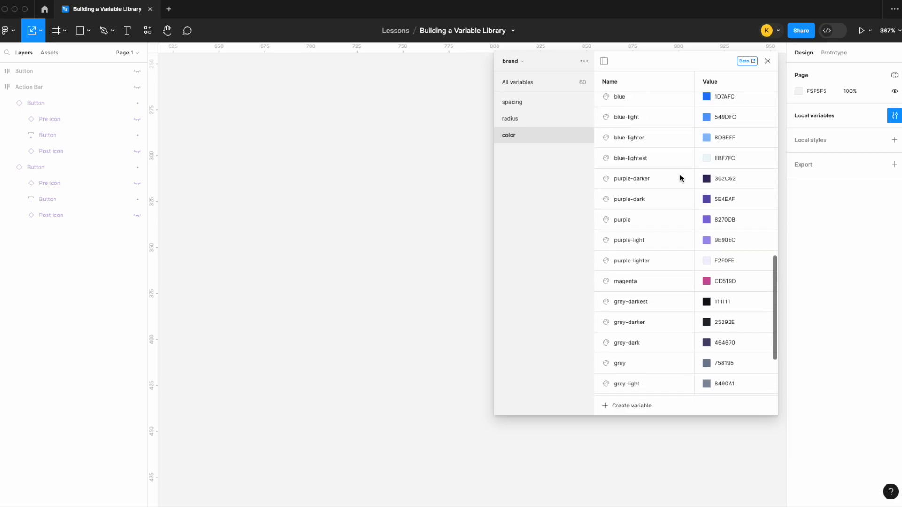
{"action": "scroll", "coordinate": [680, 178], "scroll_direction": "up", "scroll_amount": 3}
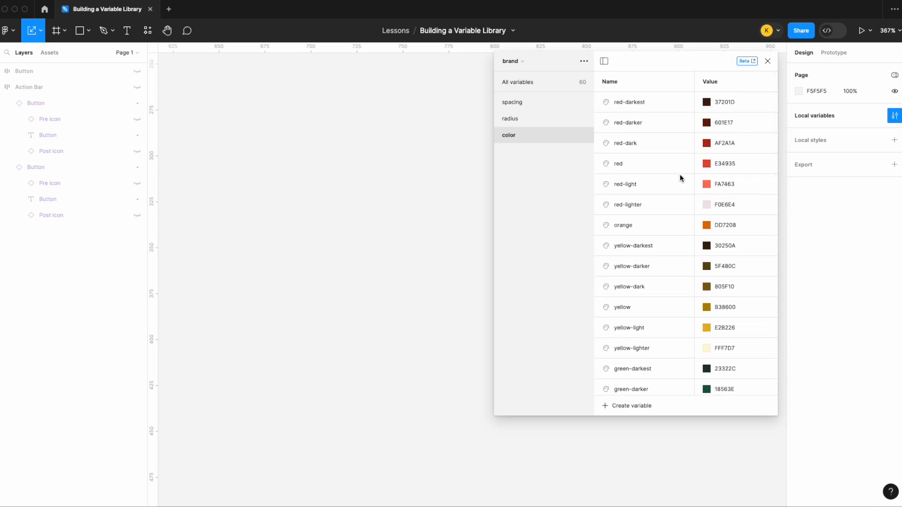
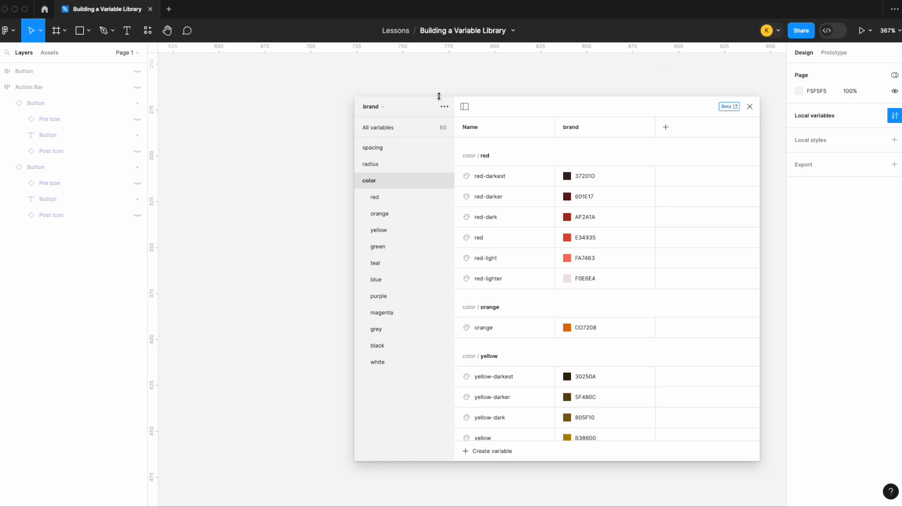
Switch from the brand collection to the alias variable collection.
{"action": "left_click", "coordinate": [387, 107]}
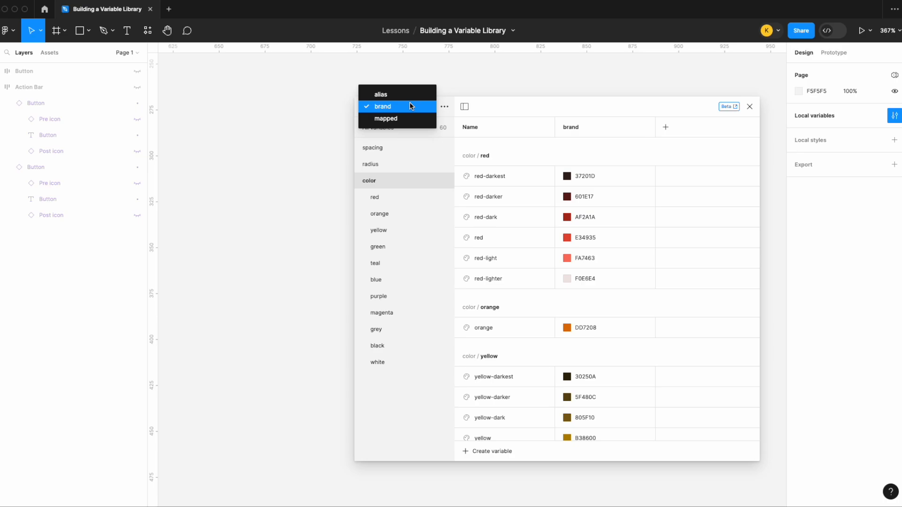
{"action": "left_click", "coordinate": [545, 106]}
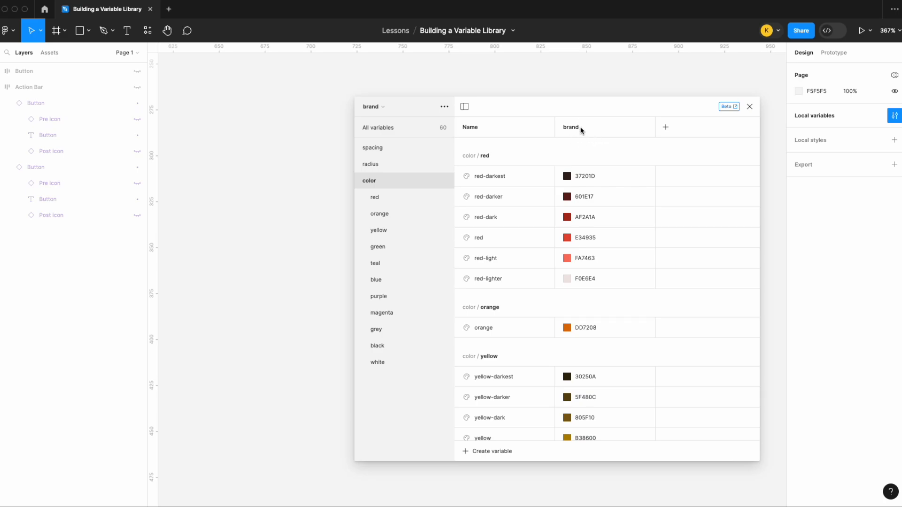
{"action": "left_click", "coordinate": [378, 108]}
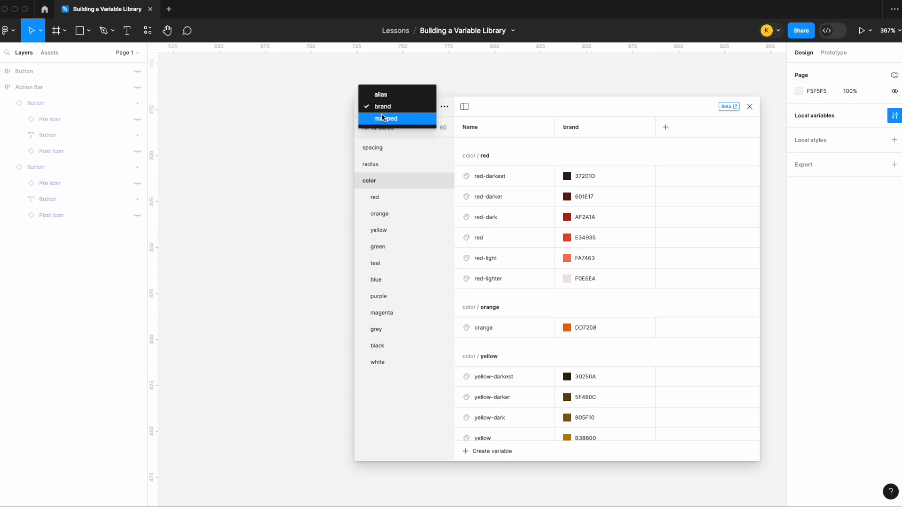
{"action": "left_click", "coordinate": [383, 96]}
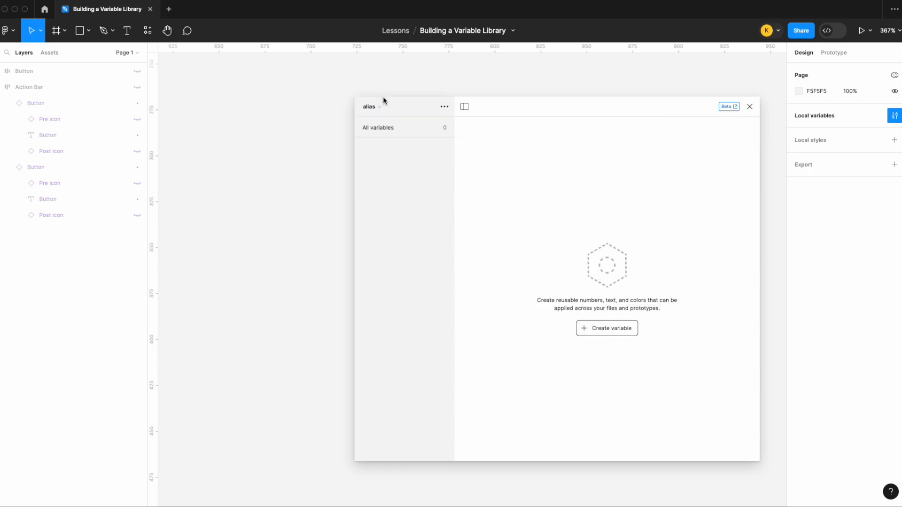
Create the alias collection's first color variable and name it primary-dark.
{"action": "left_click", "coordinate": [610, 329]}
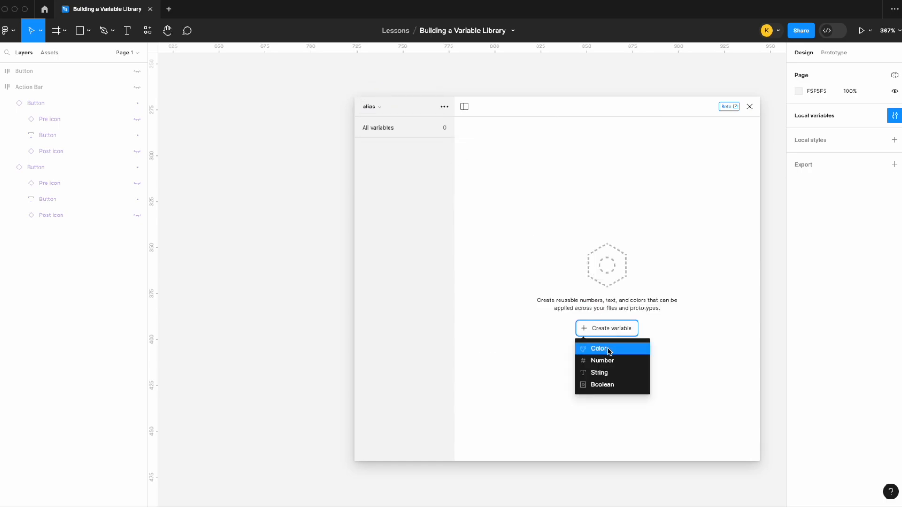
{"action": "left_click", "coordinate": [609, 350]}
{"action": "left_click", "coordinate": [384, 136]}
{"action": "left_click", "coordinate": [486, 147]}
{"action": "double_click", "coordinate": [486, 148]}
{"action": "type", "text": "primary-dark"}
{"action": "key", "text": "Return"}
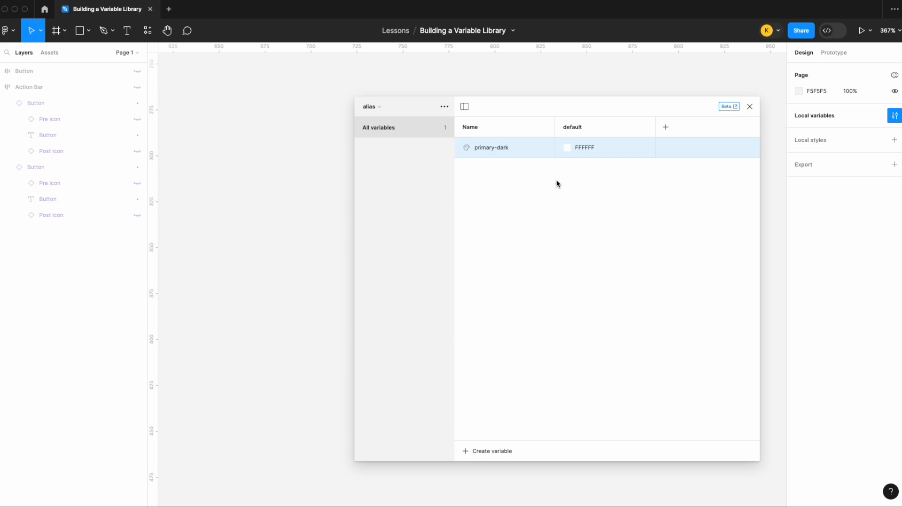
Alias the default value of primary-dark to the brand color color/blue/blue-dark.
{"action": "right_click", "coordinate": [607, 147]}
{"action": "left_click", "coordinate": [622, 157]}
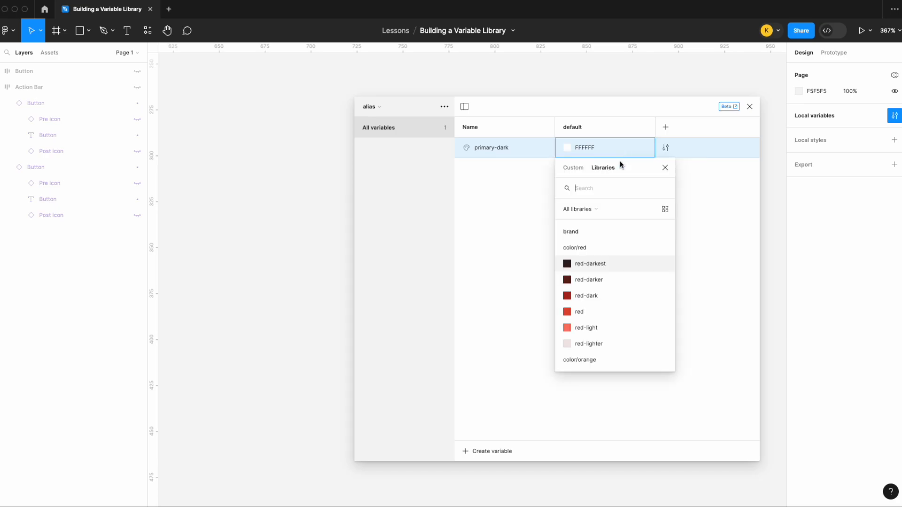
{"action": "scroll", "coordinate": [602, 274], "scroll_direction": "down", "scroll_amount": 10}
{"action": "scroll", "coordinate": [603, 278], "scroll_direction": "down", "scroll_amount": 5}
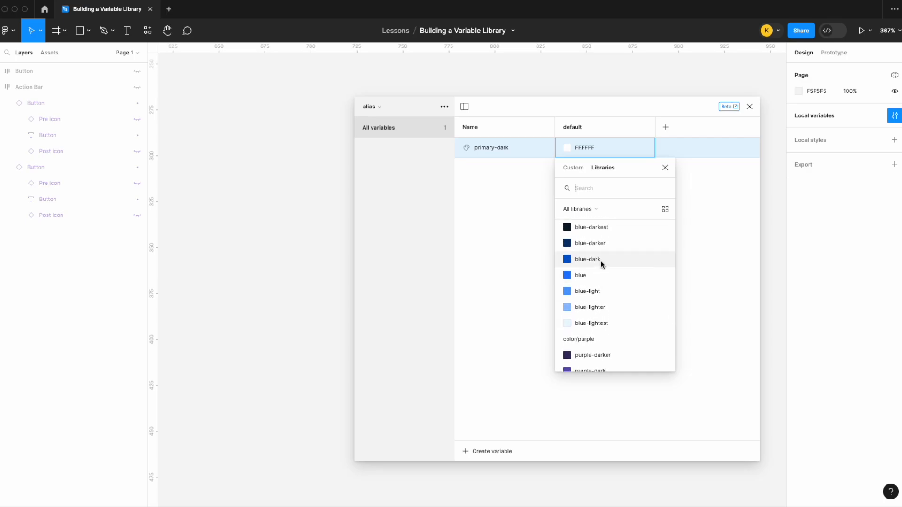
{"action": "left_click", "coordinate": [601, 264]}
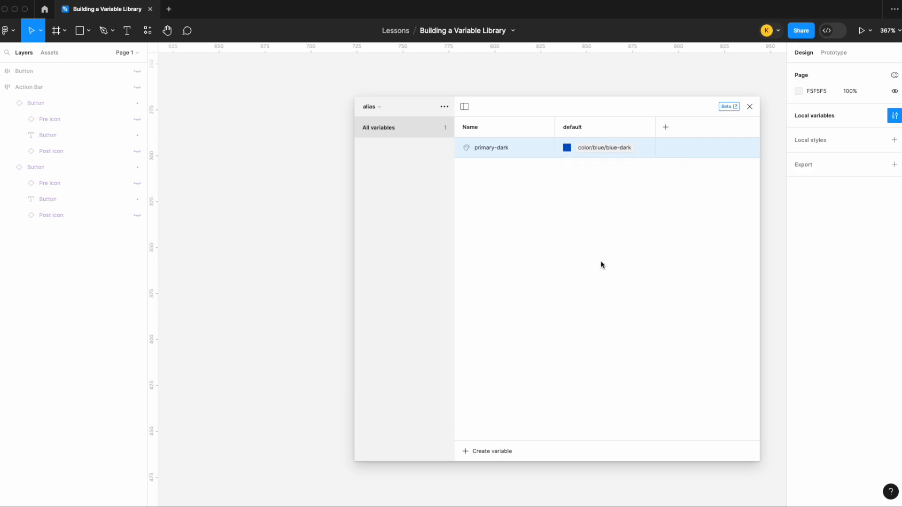
Add a color variable named primary and alias its default value to color/blue/blue.
{"action": "left_click", "coordinate": [495, 453]}
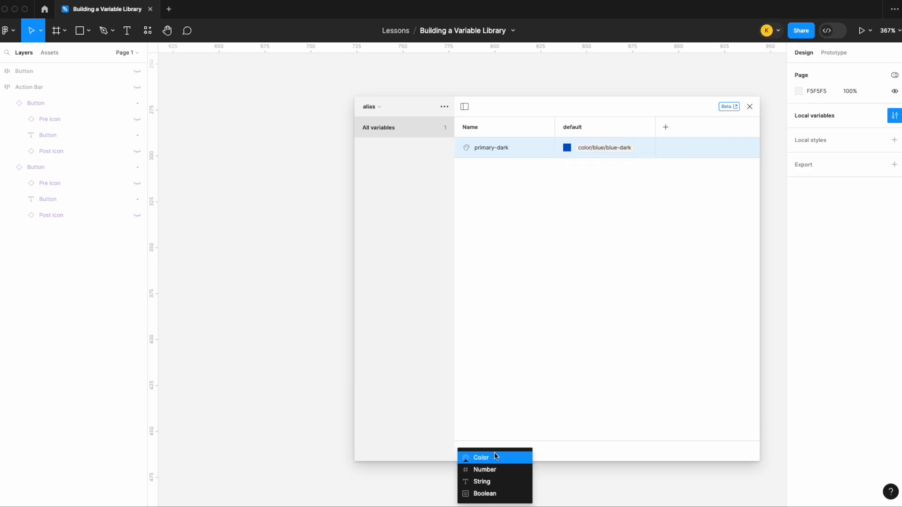
{"action": "left_click", "coordinate": [494, 456]}
{"action": "type", "text": "primary"}
{"action": "left_click", "coordinate": [608, 168]}
{"action": "right_click", "coordinate": [607, 167]}
{"action": "left_click", "coordinate": [623, 171]}
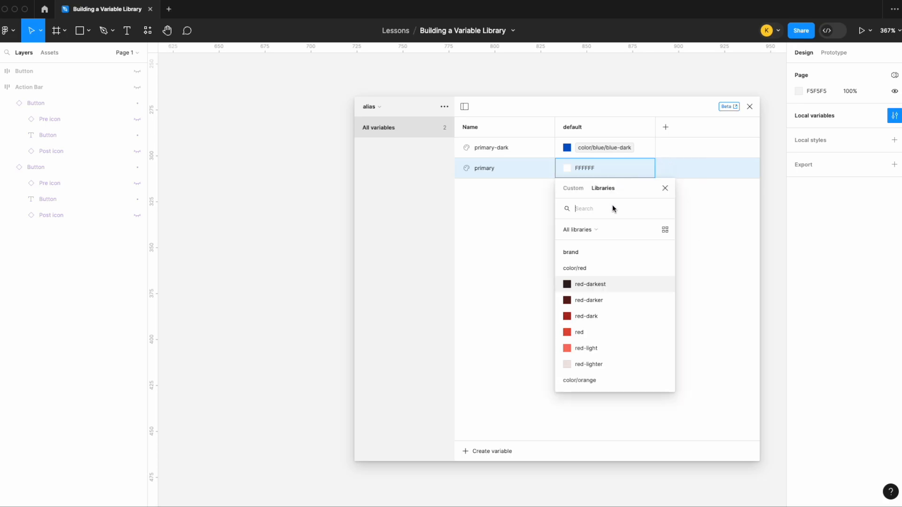
{"action": "type", "text": "color/b"}
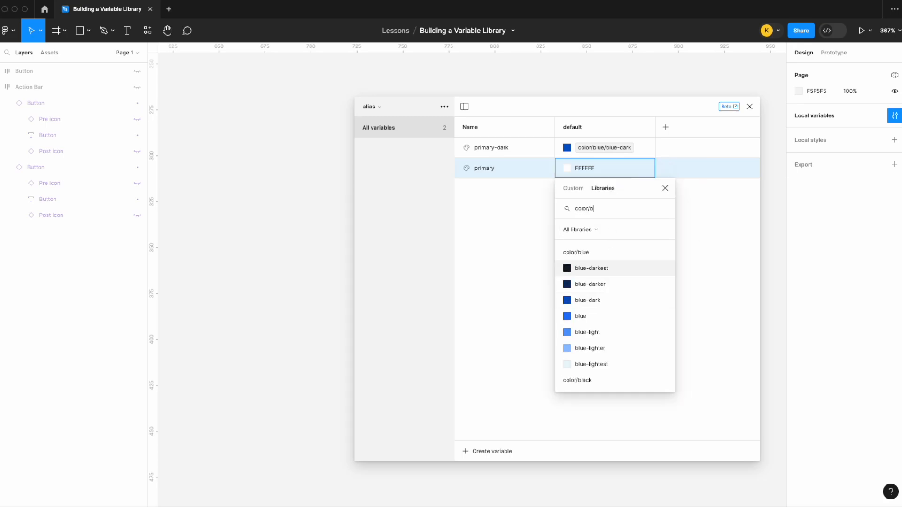
{"action": "left_click", "coordinate": [577, 316]}
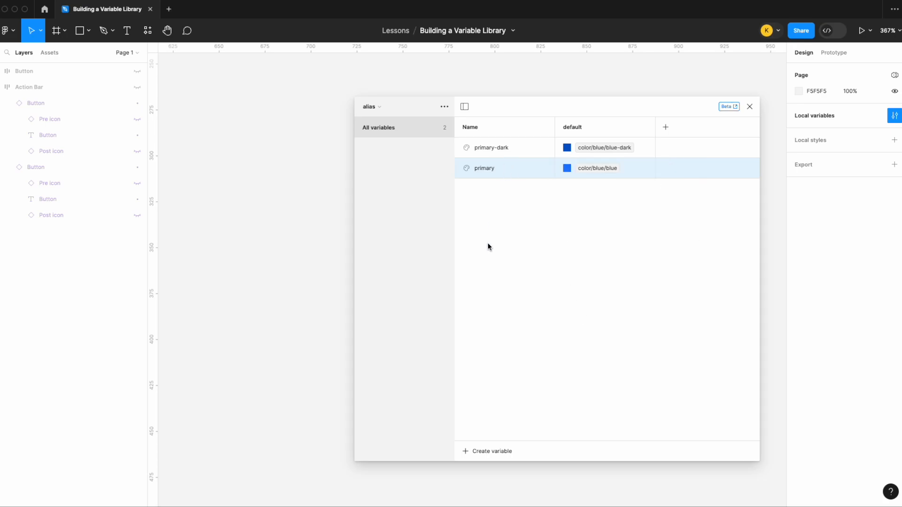
Add a color variable named primary-light and alias its default value to color/blue/blue-light.
{"action": "left_click", "coordinate": [502, 454]}
{"action": "left_click", "coordinate": [500, 458]}
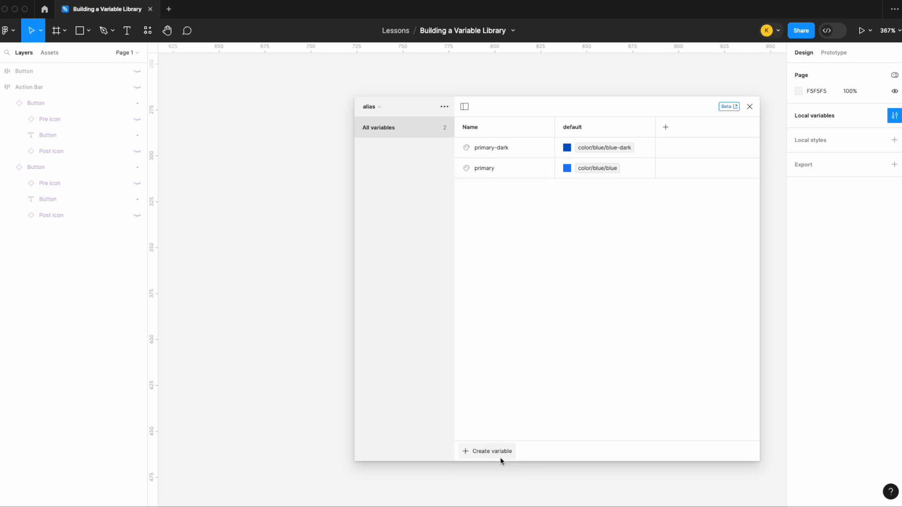
{"action": "type", "text": "primary-light"}
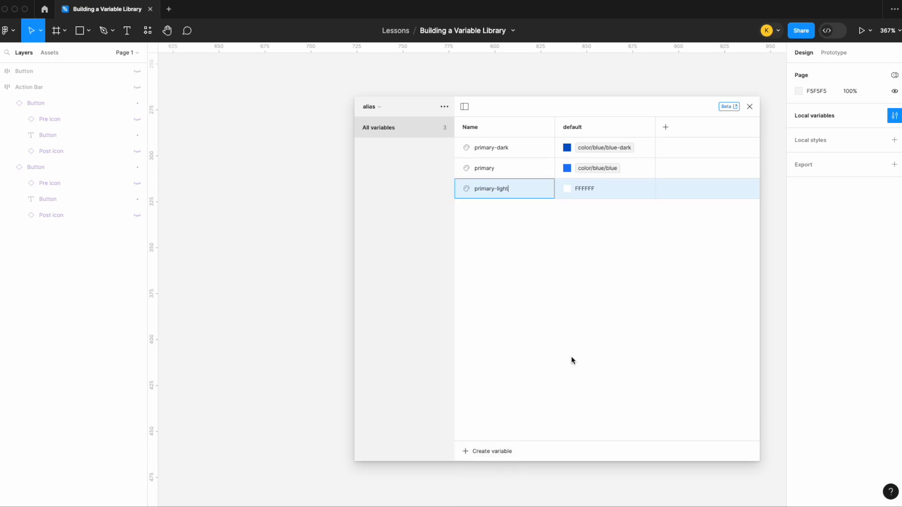
{"action": "right_click", "coordinate": [630, 195]}
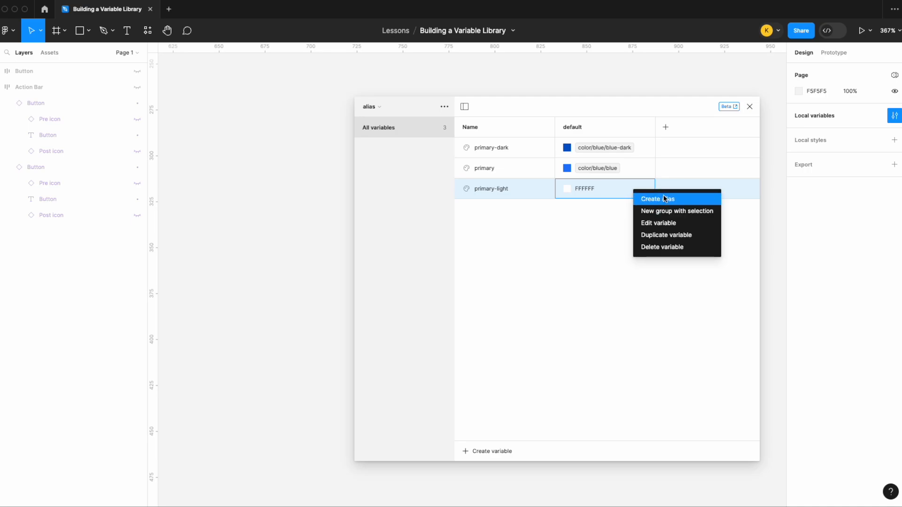
{"action": "left_click", "coordinate": [651, 198]}
{"action": "scroll", "coordinate": [641, 392], "scroll_direction": "down", "scroll_amount": 15}
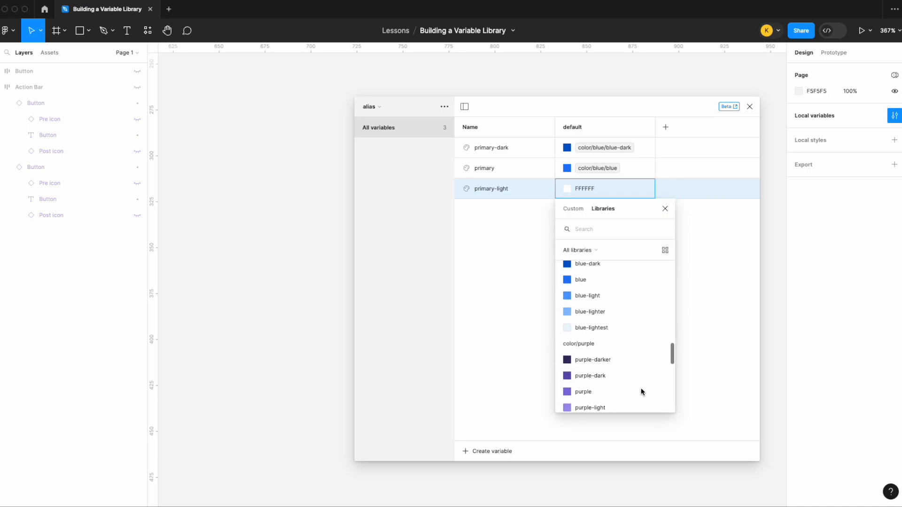
{"action": "left_click", "coordinate": [604, 313]}
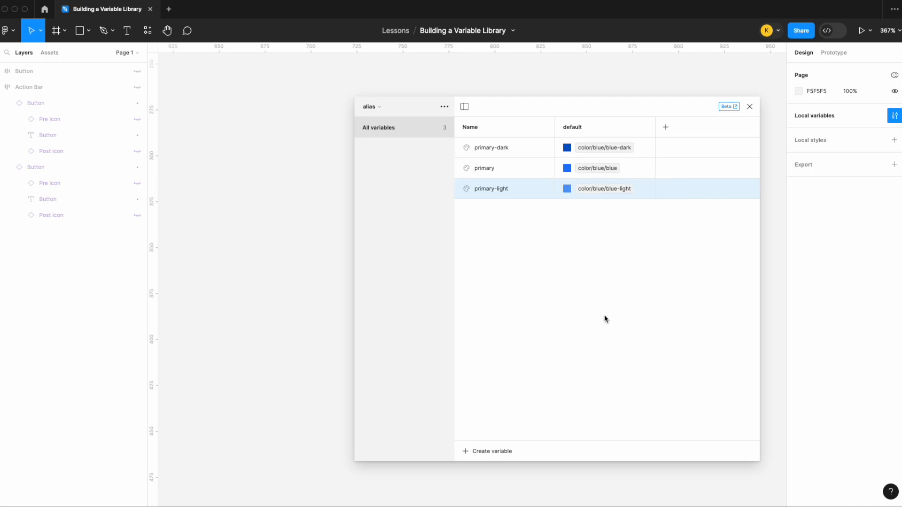
Add a color variable named primary-lighter and alias its default value to color/blue/blue-lighter.
{"action": "left_click", "coordinate": [492, 450]}
{"action": "left_click", "coordinate": [496, 454]}
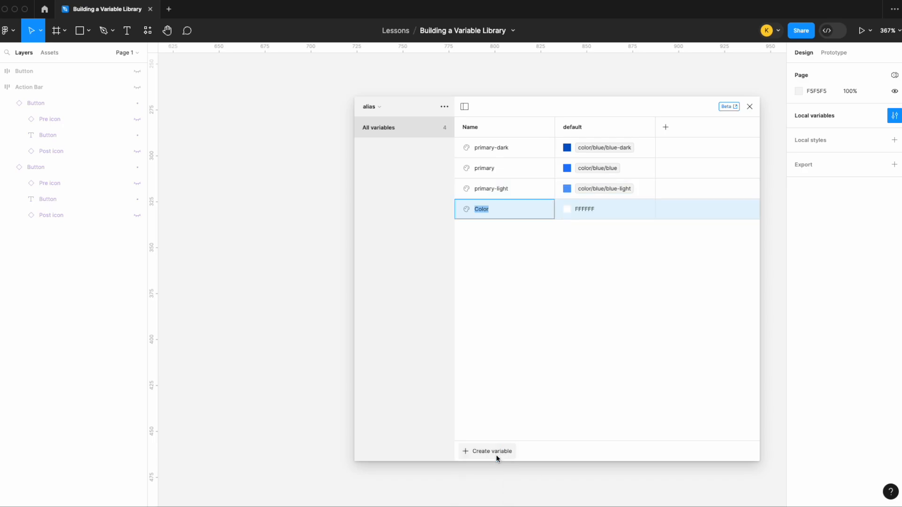
{"action": "type", "text": "primary-lighter"}
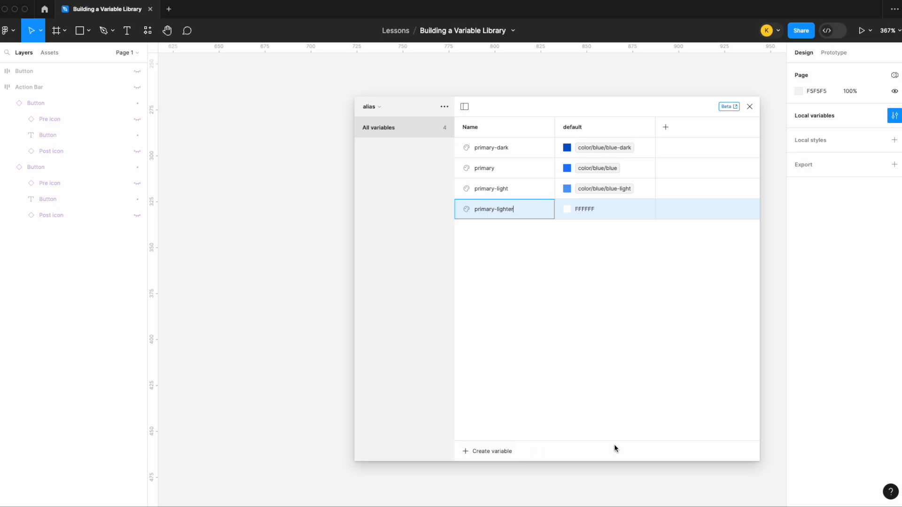
{"action": "right_click", "coordinate": [576, 212]}
{"action": "left_click", "coordinate": [595, 219]}
{"action": "scroll", "coordinate": [600, 366], "scroll_direction": "down", "scroll_amount": 10}
{"action": "scroll", "coordinate": [601, 366], "scroll_direction": "down", "scroll_amount": 3}
{"action": "scroll", "coordinate": [600, 357], "scroll_direction": "up", "scroll_amount": 5}
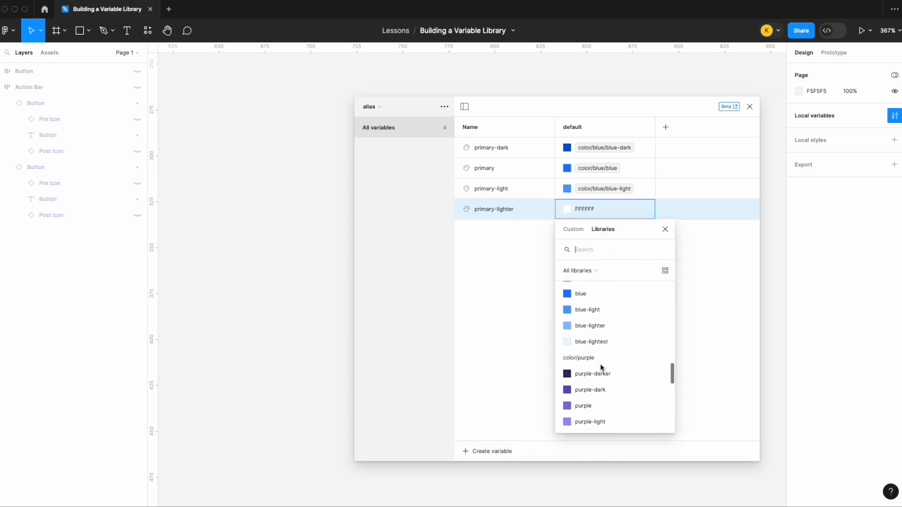
{"action": "left_click", "coordinate": [600, 349]}
Add a color variable named primary-lightest and alias its default value to color/blue/blue-lightest.
{"action": "left_click", "coordinate": [490, 450]}
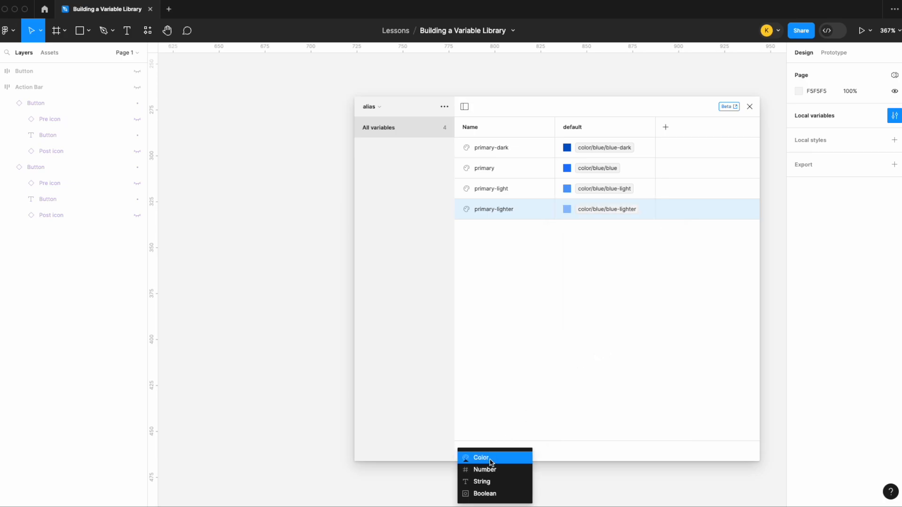
{"action": "left_click", "coordinate": [488, 457]}
{"action": "type", "text": "p"}
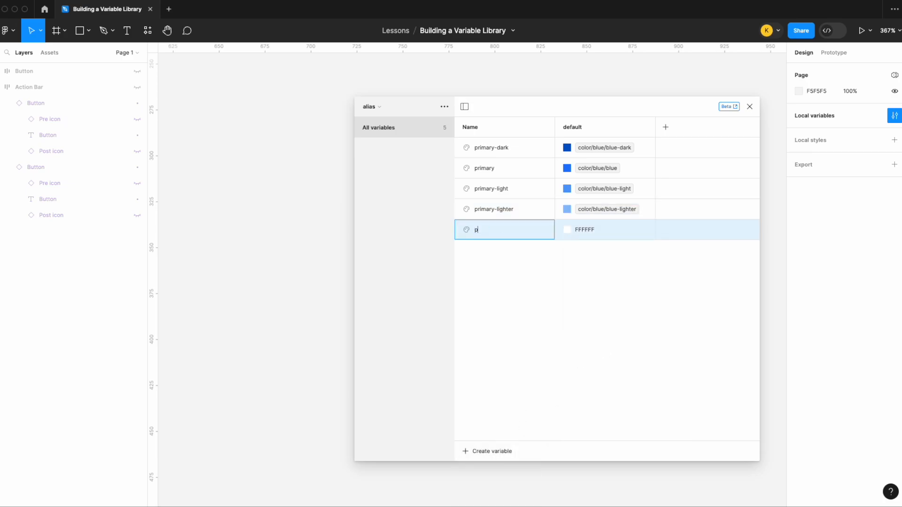
{"action": "type", "text": "rimary-lightest"}
{"action": "right_click", "coordinate": [621, 230]}
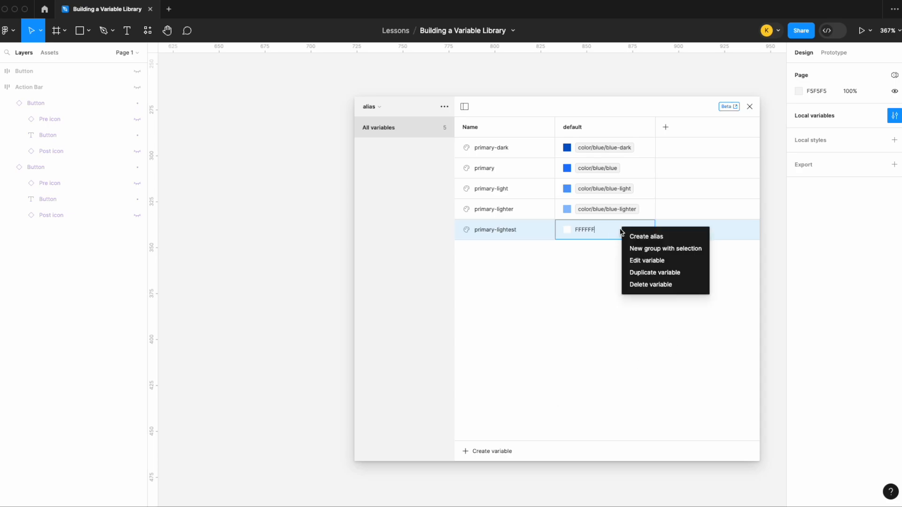
{"action": "left_click", "coordinate": [640, 235]}
{"action": "scroll", "coordinate": [621, 386], "scroll_direction": "down", "scroll_amount": 5}
{"action": "scroll", "coordinate": [621, 387], "scroll_direction": "down", "scroll_amount": 5}
{"action": "scroll", "coordinate": [621, 386], "scroll_direction": "up", "scroll_amount": 6}
{"action": "left_click", "coordinate": [614, 380]}
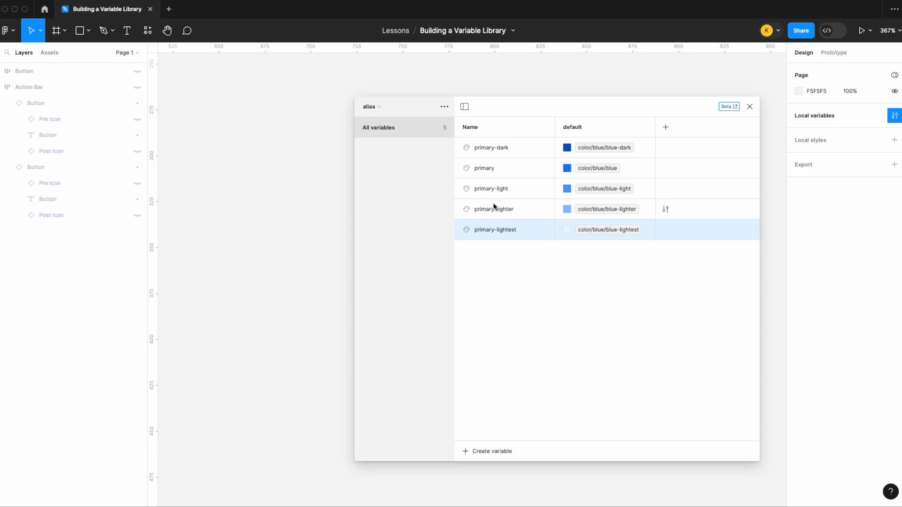
Add a color variable named secondary-dark and alias its default value to color/teal/teal-dark.
{"action": "left_click", "coordinate": [498, 450]}
{"action": "left_click", "coordinate": [500, 458]}
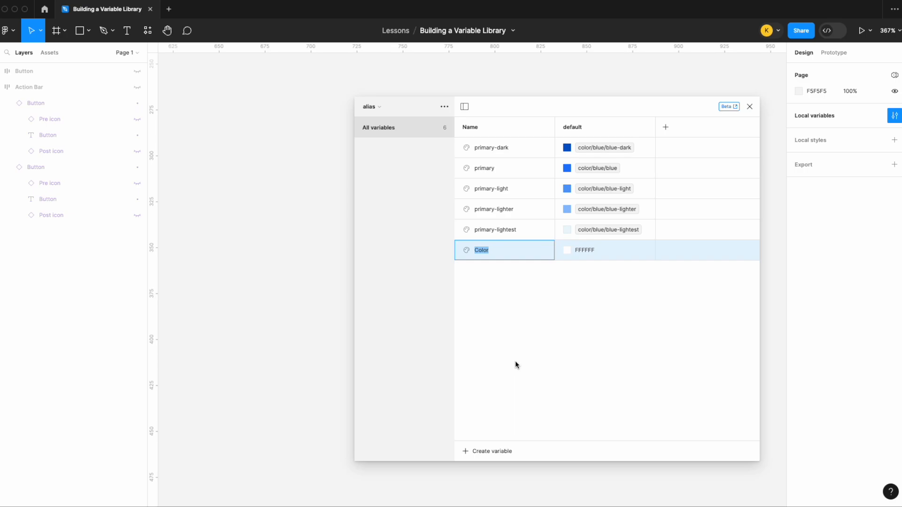
{"action": "type", "text": "secondary-dark"}
{"action": "right_click", "coordinate": [613, 250]}
{"action": "left_click", "coordinate": [620, 253]}
{"action": "scroll", "coordinate": [608, 387], "scroll_direction": "down", "scroll_amount": 9}
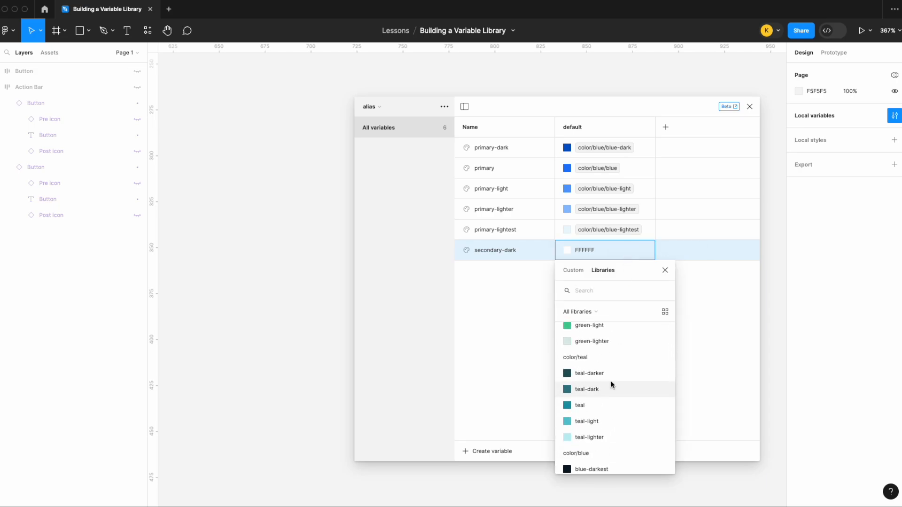
{"action": "left_click", "coordinate": [607, 387]}
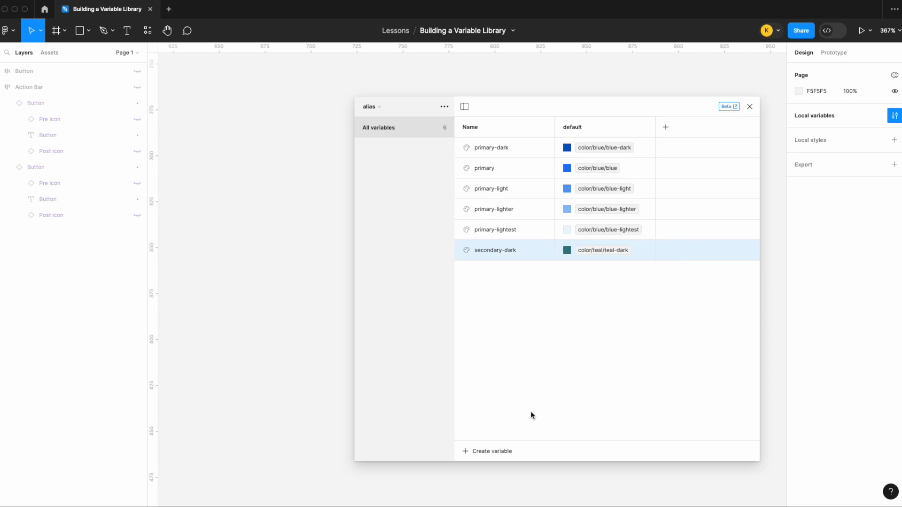
Add a color variable named secondary and alias its default value to color/teal/teal.
{"action": "left_click", "coordinate": [503, 452]}
{"action": "left_click", "coordinate": [498, 456]}
{"action": "type", "text": "secondary"}
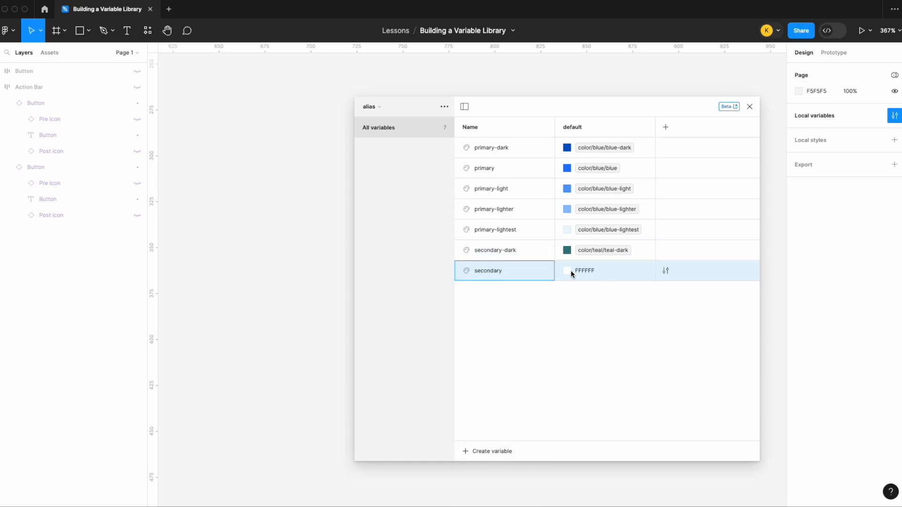
{"action": "right_click", "coordinate": [596, 267]}
{"action": "left_click", "coordinate": [611, 274]}
{"action": "scroll", "coordinate": [652, 435], "scroll_direction": "down", "scroll_amount": 5}
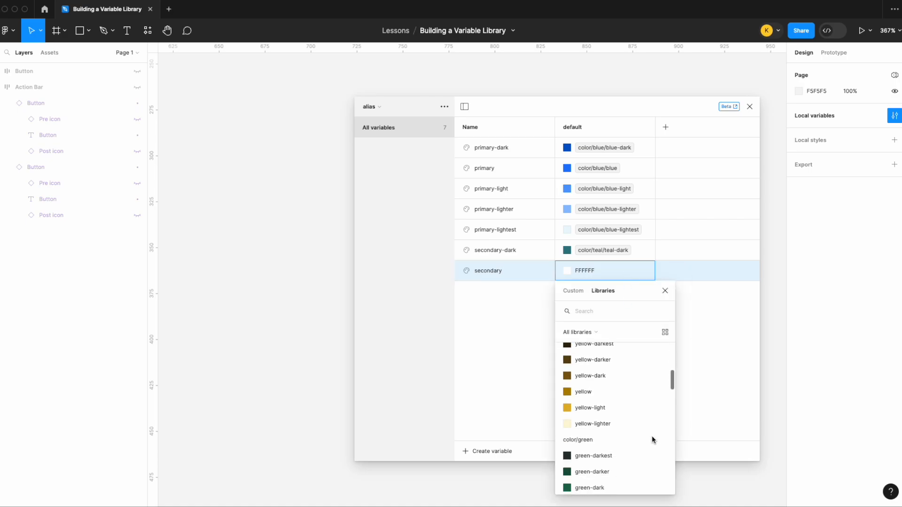
{"action": "type", "text": "teal"}
{"action": "left_click", "coordinate": [581, 402]}
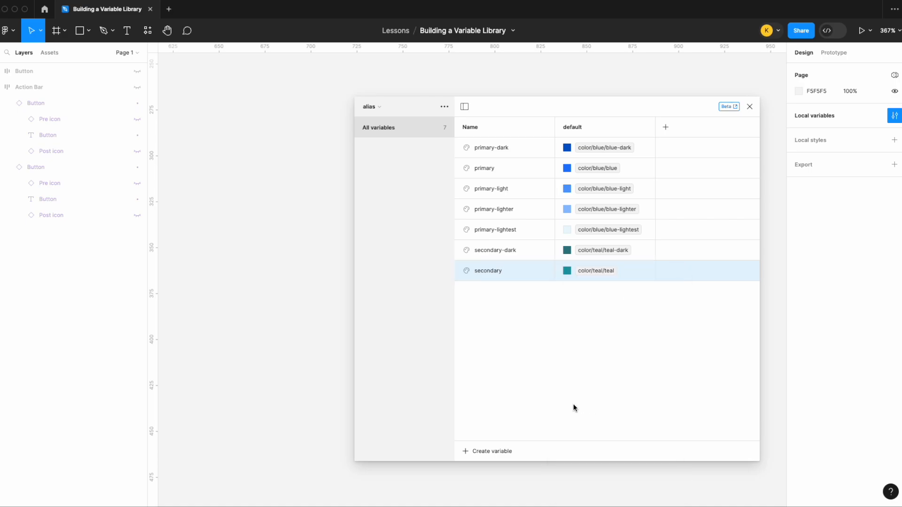
Add a color variable named secondary-light and alias its default value to color/teal/teal-light.
{"action": "left_click", "coordinate": [495, 448]}
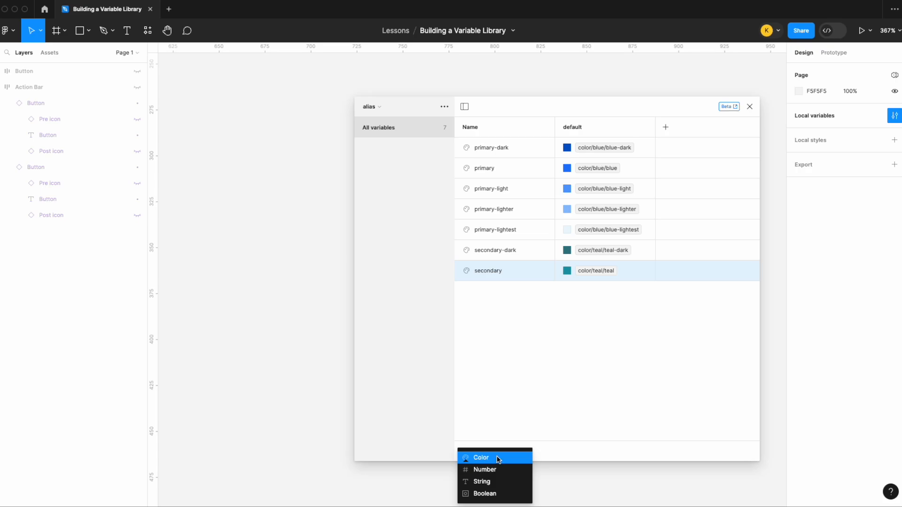
{"action": "left_click", "coordinate": [498, 459]}
{"action": "type", "text": "seconda"}
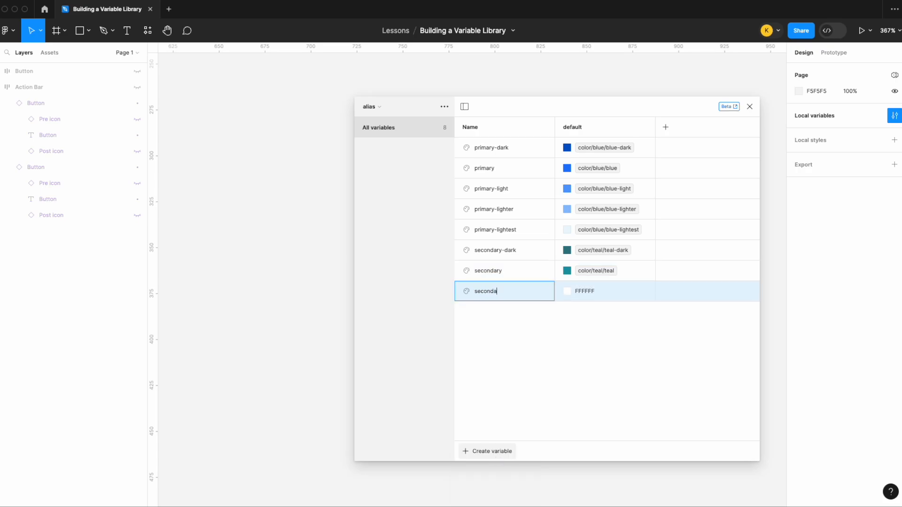
{"action": "type", "text": "ry-light"}
{"action": "right_click", "coordinate": [599, 293]}
{"action": "left_click", "coordinate": [611, 302]}
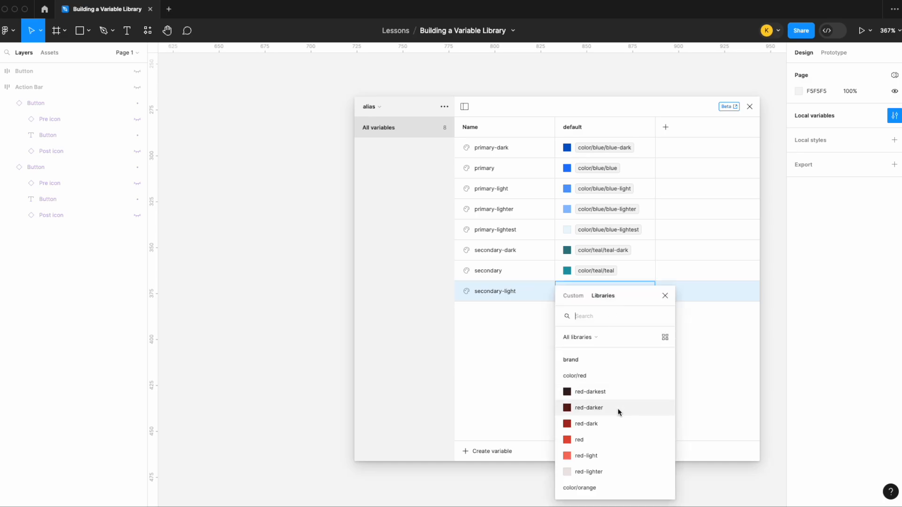
{"action": "type", "text": "tea"}
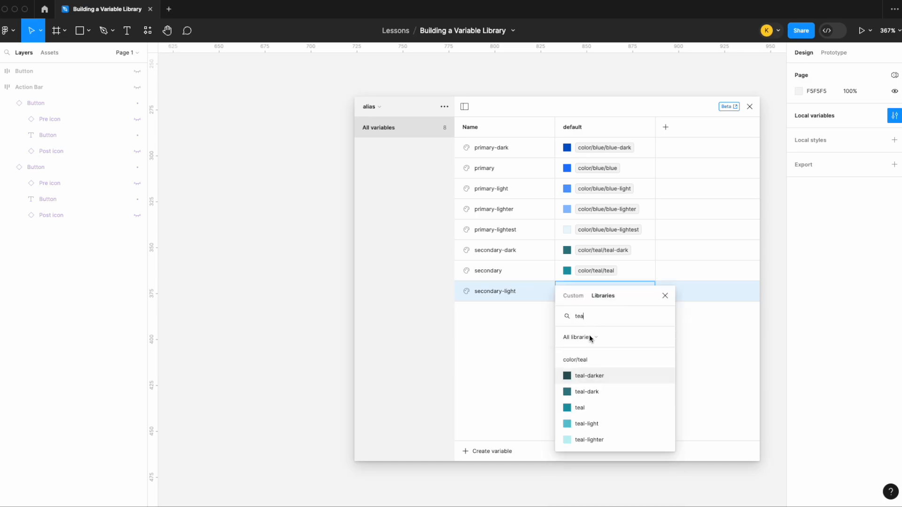
{"action": "left_click", "coordinate": [591, 428]}
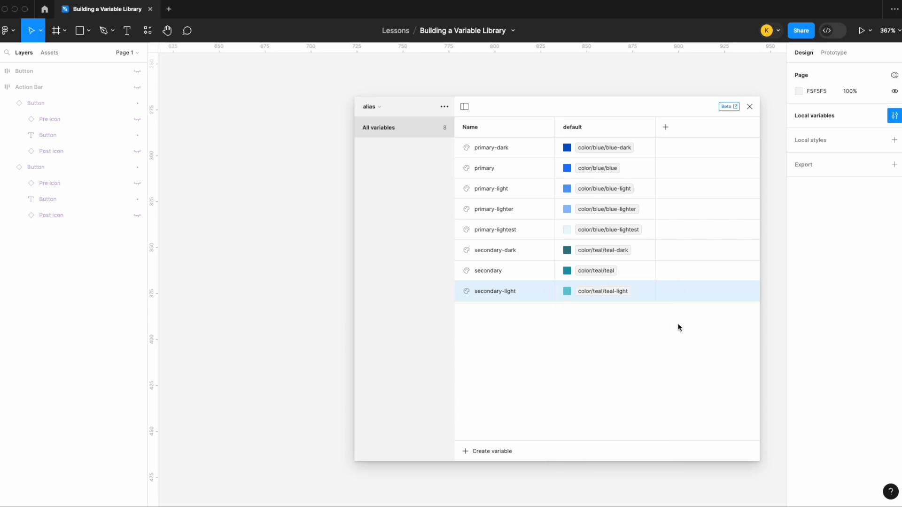
Add a color variable named black and alias its default value to color/black/black.
{"action": "left_click", "coordinate": [492, 451]}
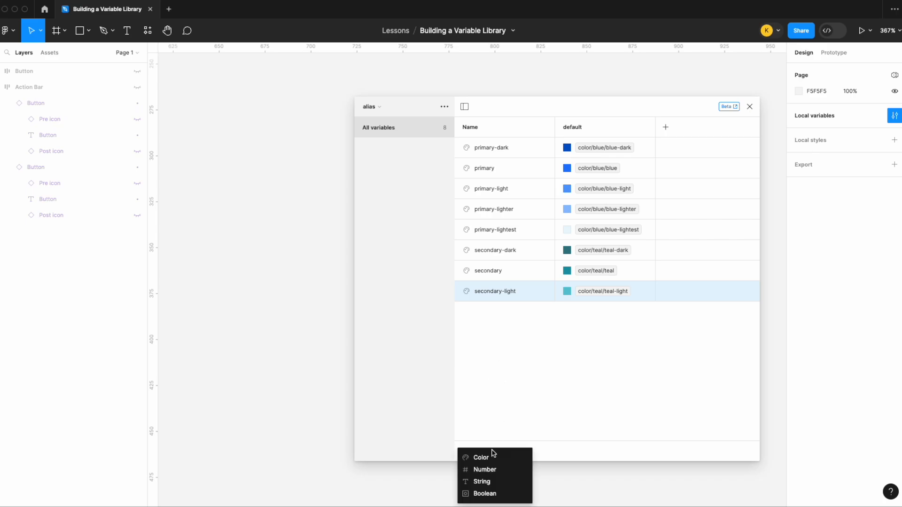
{"action": "left_click", "coordinate": [492, 458]}
{"action": "type", "text": "black"}
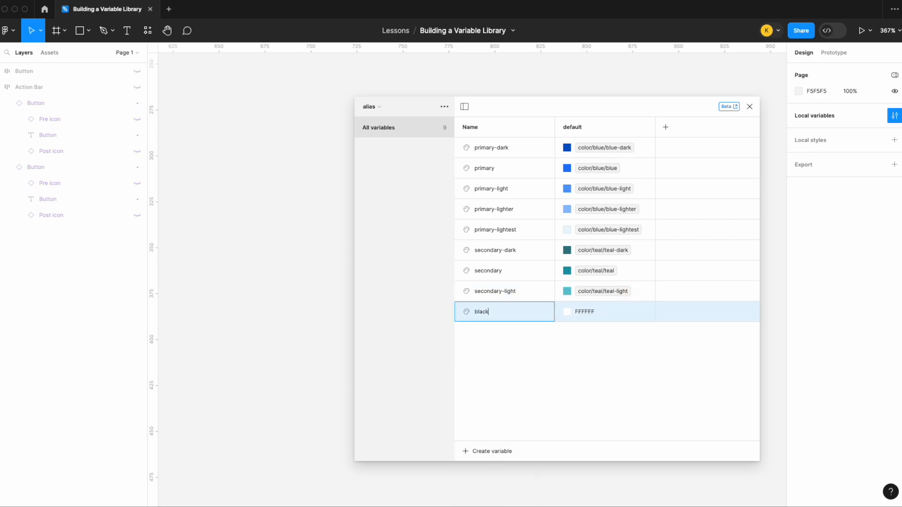
{"action": "right_click", "coordinate": [612, 314]}
{"action": "left_click", "coordinate": [633, 324]}
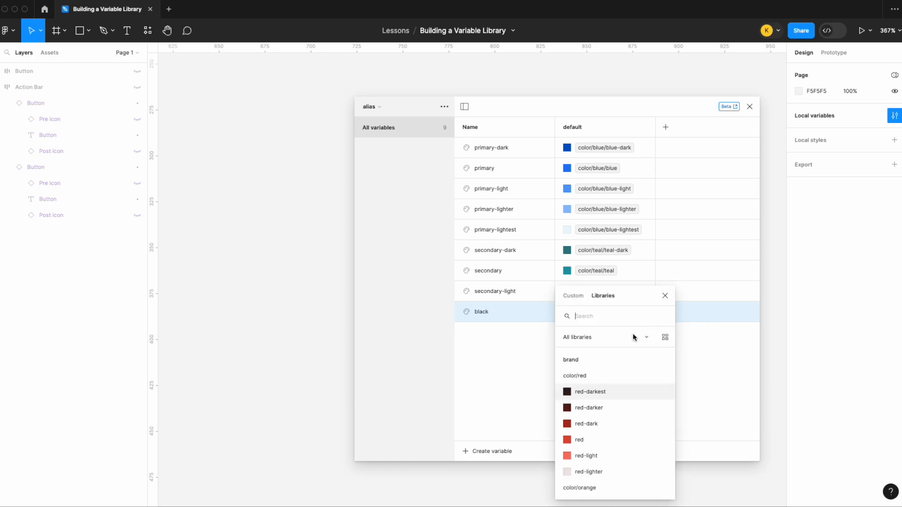
{"action": "type", "text": "black"}
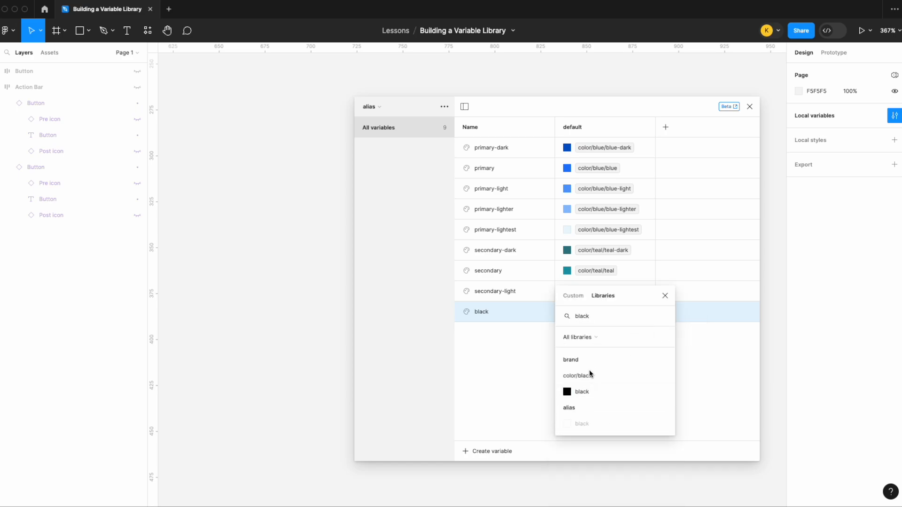
{"action": "left_click", "coordinate": [590, 390]}
Add a color variable named neutral-darkest and alias its default value to color/grey/grey-darkest.
{"action": "left_click", "coordinate": [490, 454]}
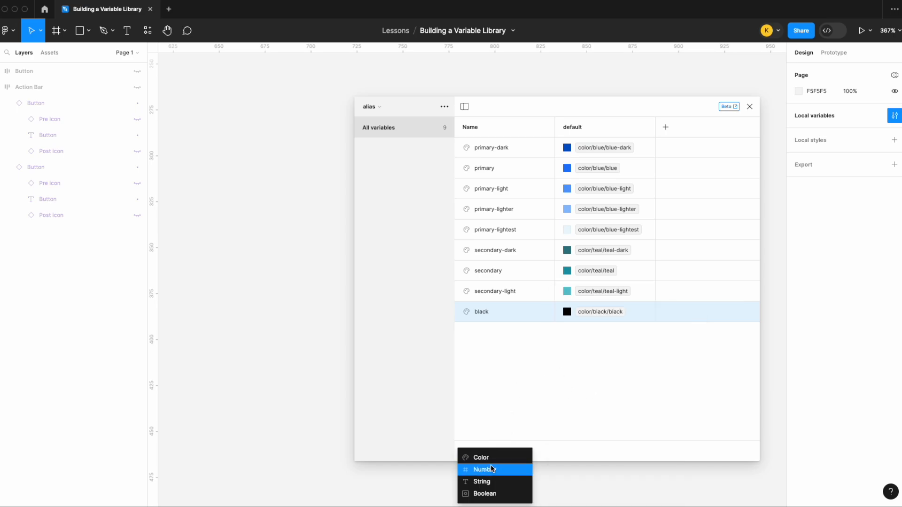
{"action": "left_click", "coordinate": [483, 458]}
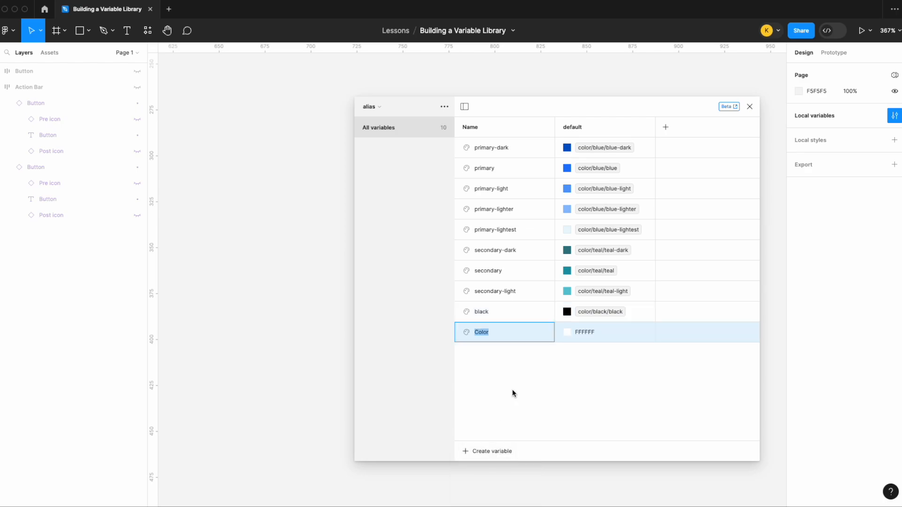
{"action": "type", "text": "neutral-darkest"}
{"action": "right_click", "coordinate": [615, 334]}
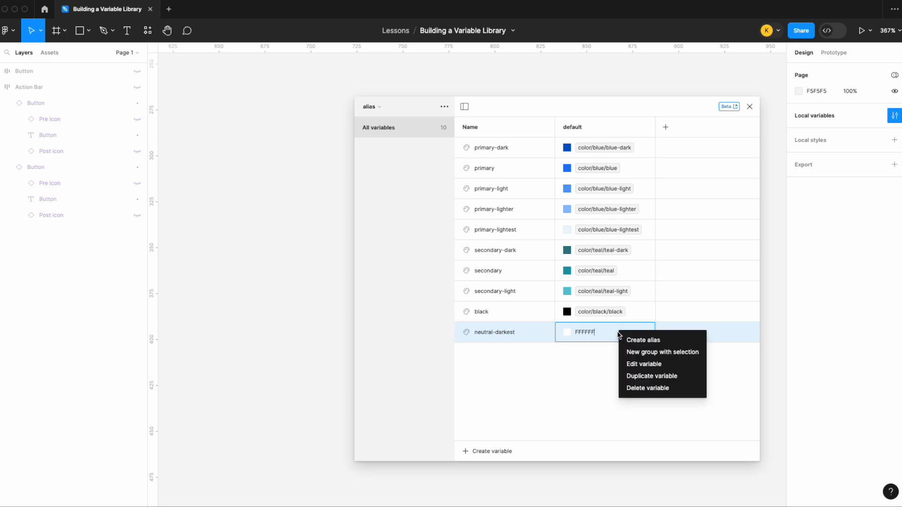
{"action": "left_click", "coordinate": [634, 340]}
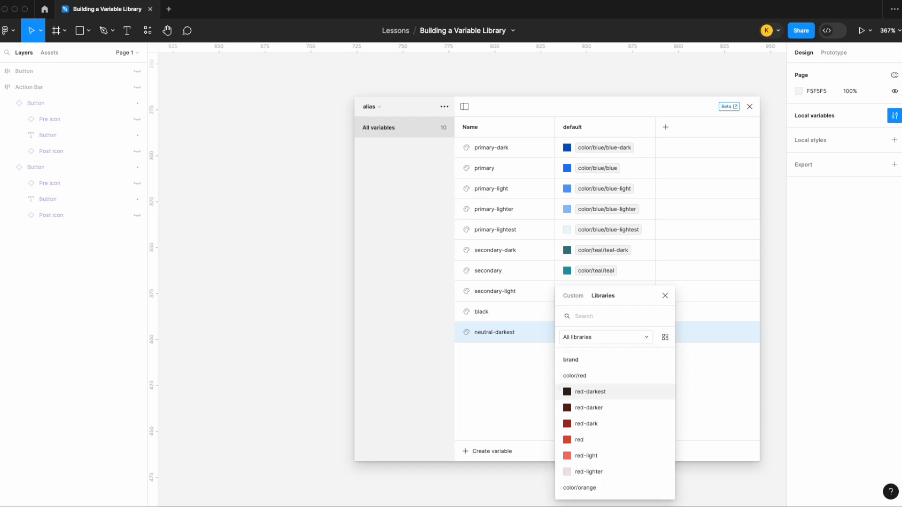
{"action": "type", "text": "grey"}
{"action": "left_click", "coordinate": [604, 375]}
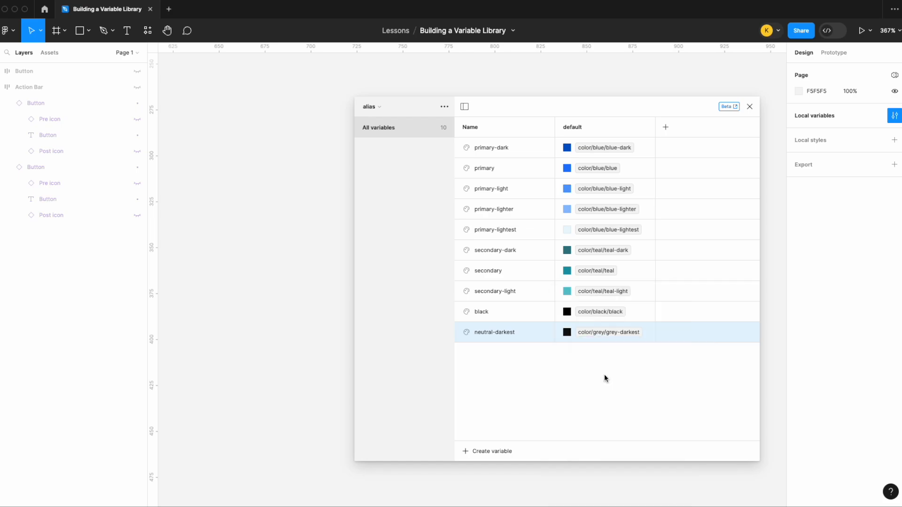
{"action": "left_click", "coordinate": [481, 451]}
{"action": "left_click", "coordinate": [486, 467]}
{"action": "type", "text": "newu"}
{"action": "key", "text": "Return"}
{"action": "right_click", "coordinate": [514, 355]}
{"action": "left_click", "coordinate": [539, 399]}
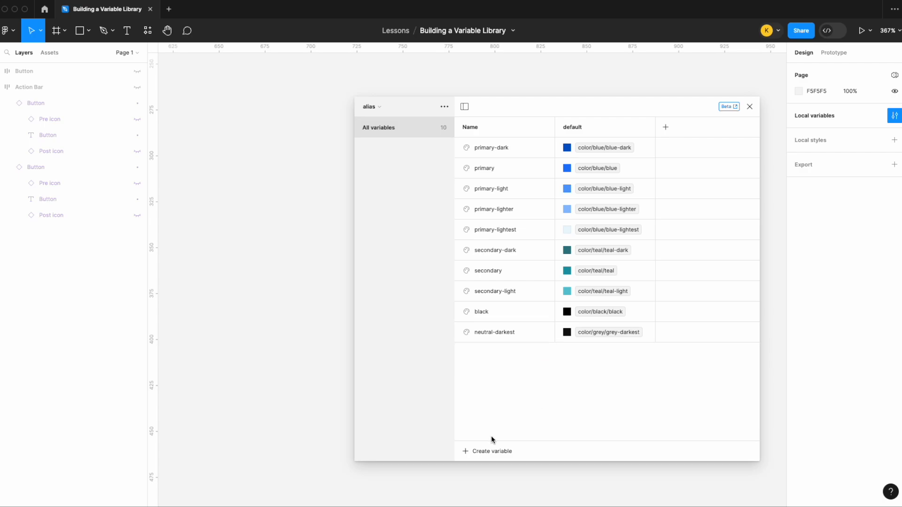
Add a color variable named neutral-darker and alias its default value to color/grey/grey-darker.
{"action": "left_click", "coordinate": [490, 450]}
{"action": "left_click", "coordinate": [499, 456]}
{"action": "type", "text": "n"}
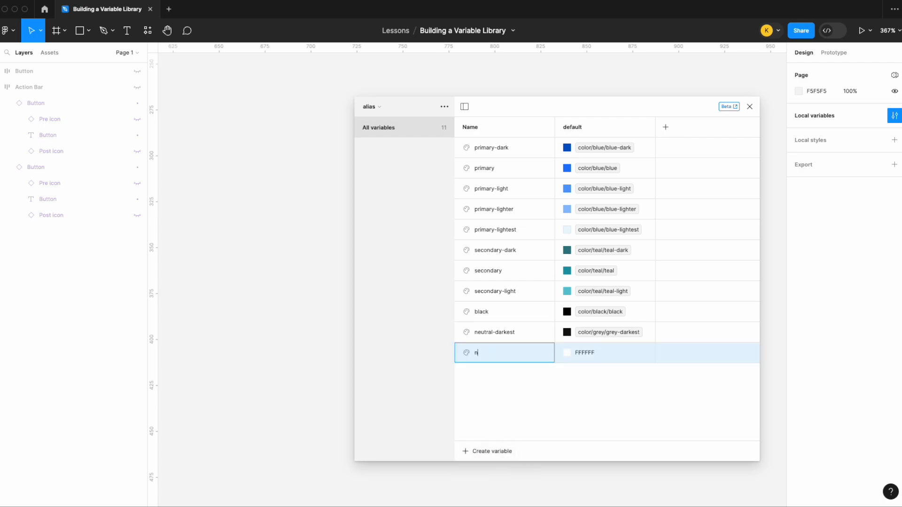
{"action": "type", "text": "eutral-darker"}
{"action": "right_click", "coordinate": [603, 354]}
{"action": "left_click", "coordinate": [611, 358]}
{"action": "scroll", "coordinate": [602, 418], "scroll_direction": "down", "scroll_amount": 2}
{"action": "scroll", "coordinate": [602, 418], "scroll_direction": "up", "scroll_amount": 2}
{"action": "type", "text": "grey"}
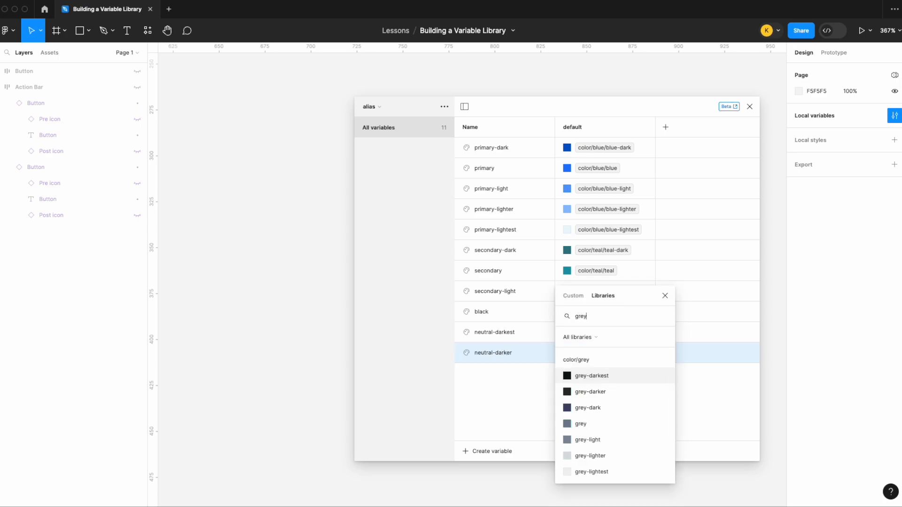
{"action": "left_click", "coordinate": [589, 389]}
Add a color variable named neutral-dark and alias its default value to color/grey/grey-dark.
{"action": "left_click", "coordinate": [466, 452]}
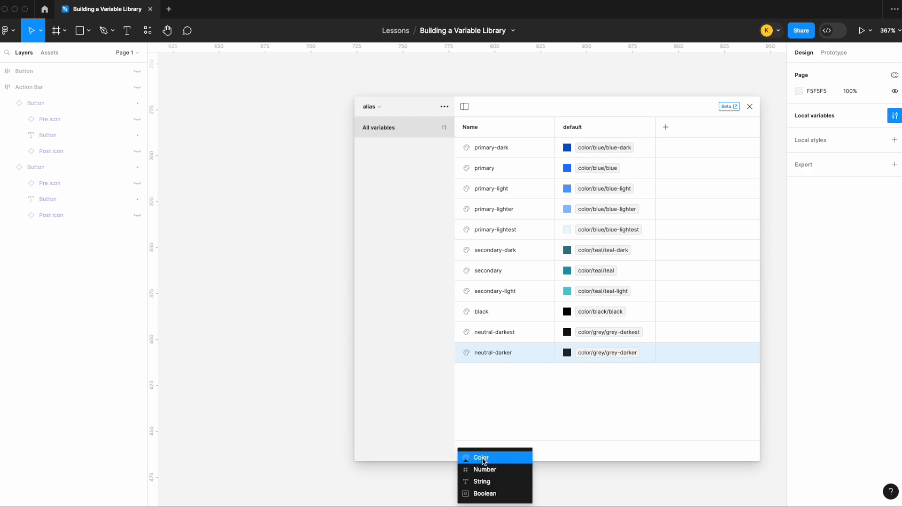
{"action": "left_click", "coordinate": [484, 459]}
{"action": "type", "text": "neutral-dar"}
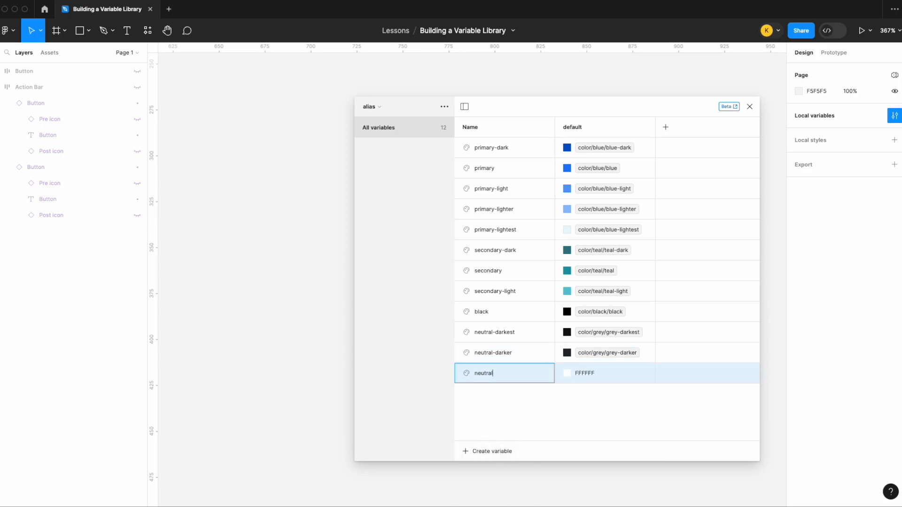
{"action": "right_click", "coordinate": [630, 374]}
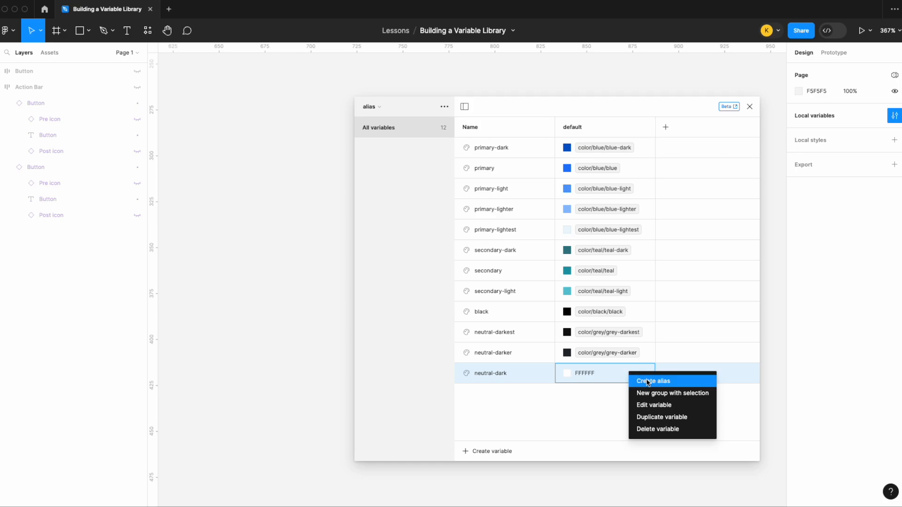
{"action": "left_click", "coordinate": [647, 379]}
{"action": "type", "text": "grey"}
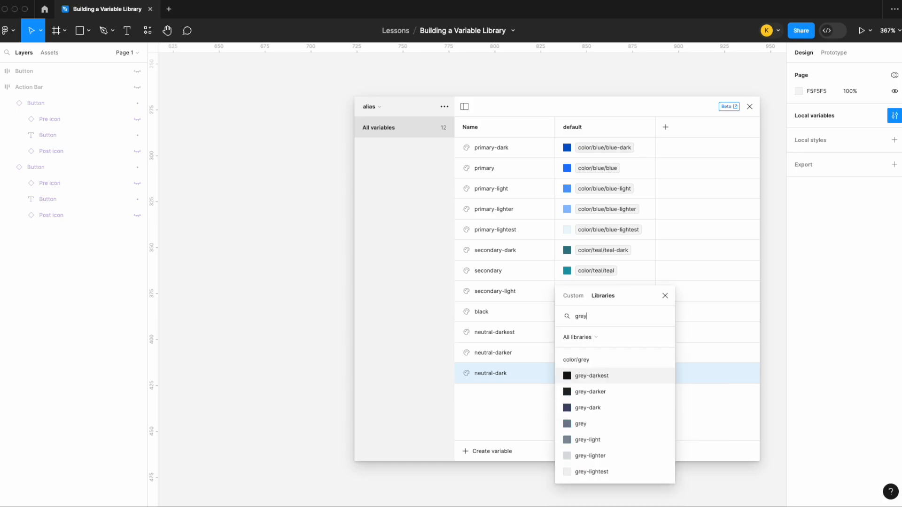
{"action": "left_click", "coordinate": [582, 409]}
Add a color variable named neutral and alias its default value to color/grey/grey.
{"action": "left_click", "coordinate": [511, 449]}
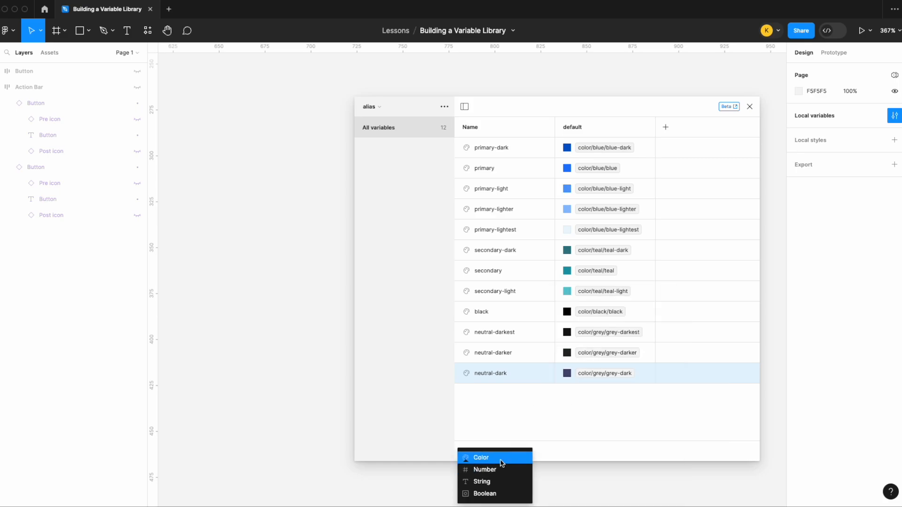
{"action": "left_click", "coordinate": [484, 458]}
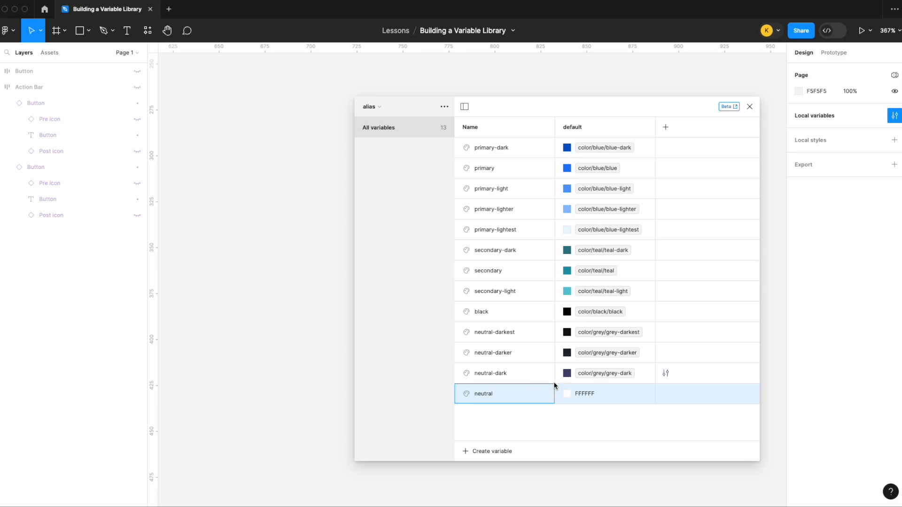
{"action": "right_click", "coordinate": [593, 398]}
{"action": "left_click", "coordinate": [611, 398]}
{"action": "type", "text": "grey"}
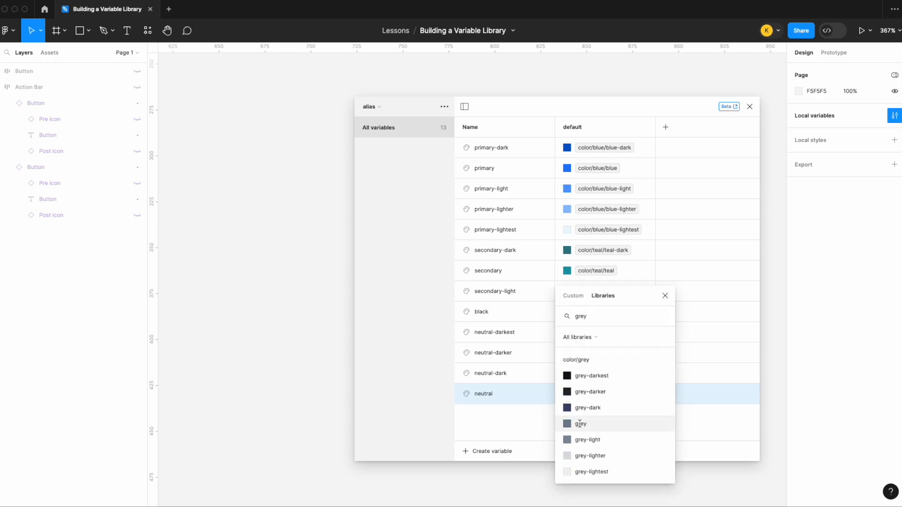
{"action": "left_click", "coordinate": [582, 425]}
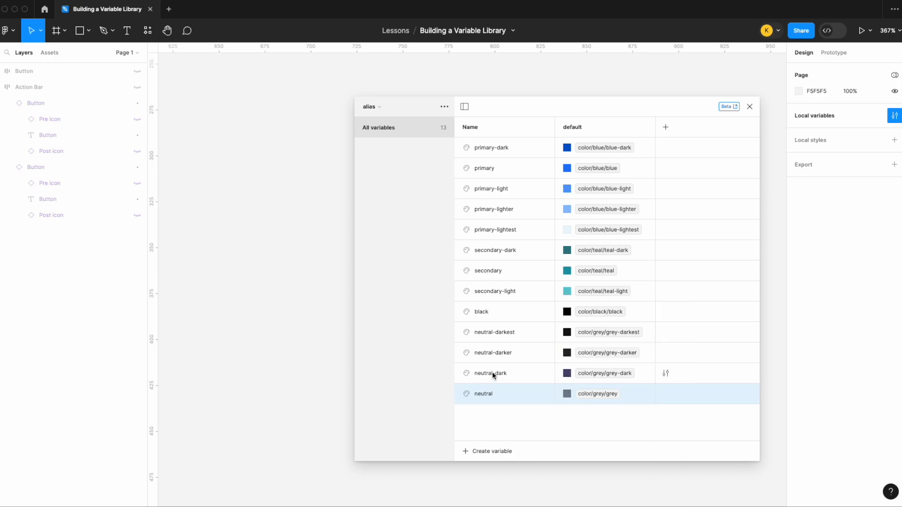
Add a color variable named neutral-light and alias its default value to color/grey/grey-light.
{"action": "left_click", "coordinate": [484, 452]}
{"action": "left_click", "coordinate": [480, 456]}
{"action": "type", "text": "neutr"}
{"action": "type", "text": "al-l"}
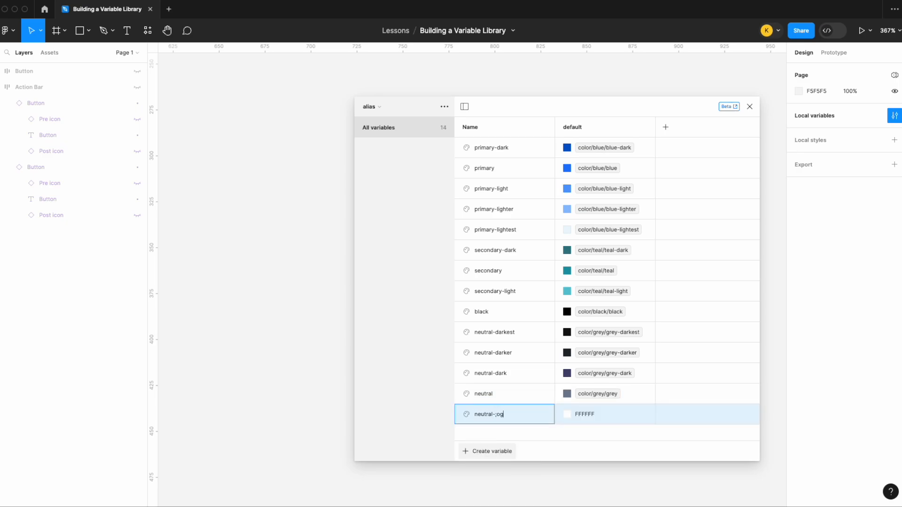
{"action": "type", "text": "ight"}
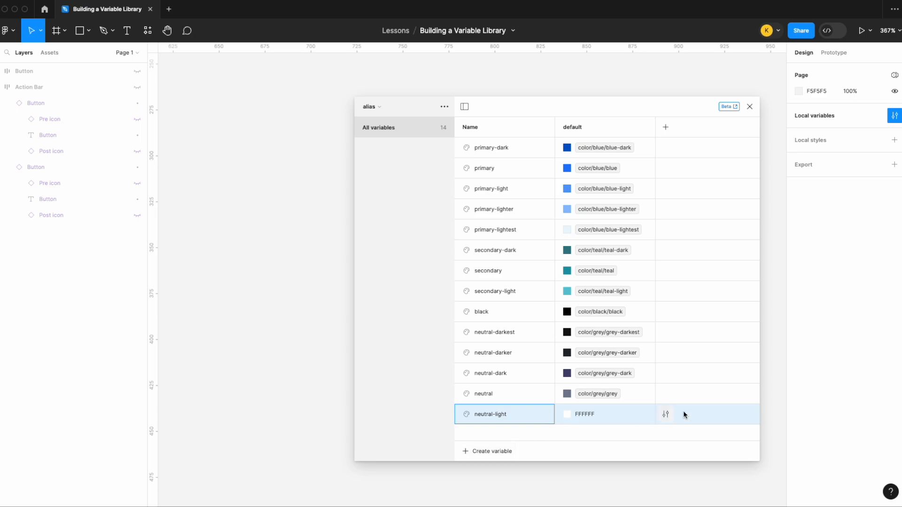
{"action": "right_click", "coordinate": [577, 409]}
{"action": "left_click", "coordinate": [599, 416]}
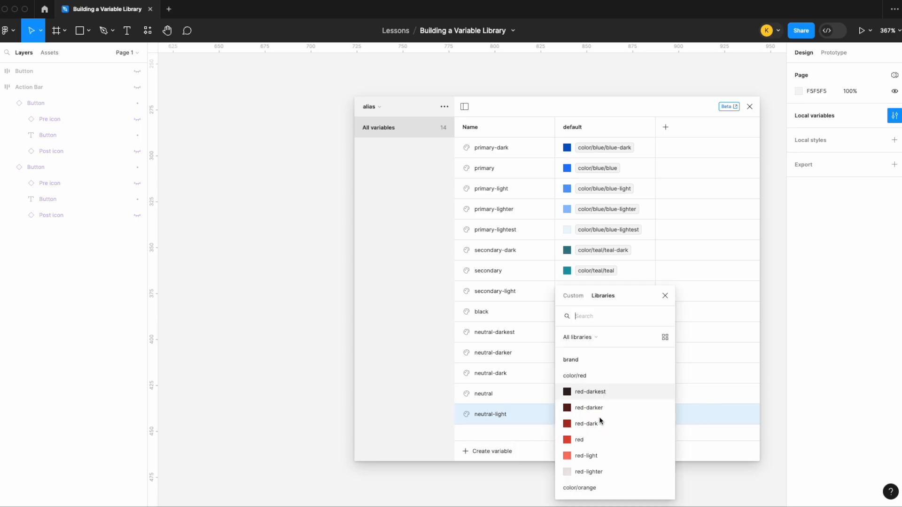
{"action": "type", "text": "grey"}
{"action": "left_click", "coordinate": [590, 435]}
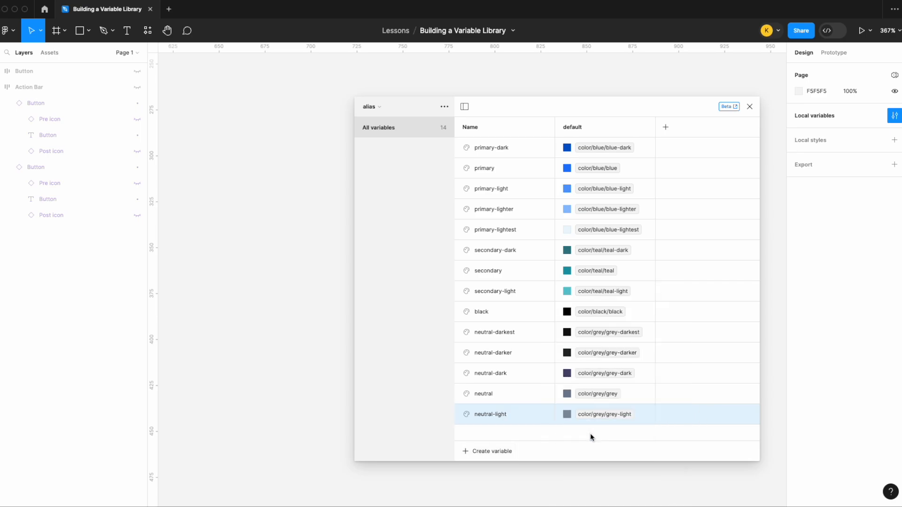
Add a color variable named neutral-lighter and alias its default value to neutral-light.
{"action": "left_click", "coordinate": [502, 452]}
{"action": "left_click", "coordinate": [499, 459]}
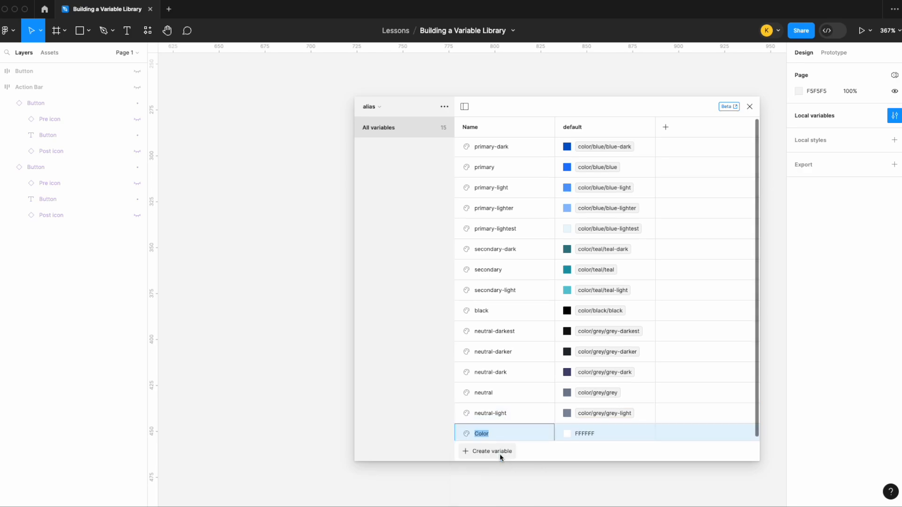
{"action": "type", "text": "neutr"}
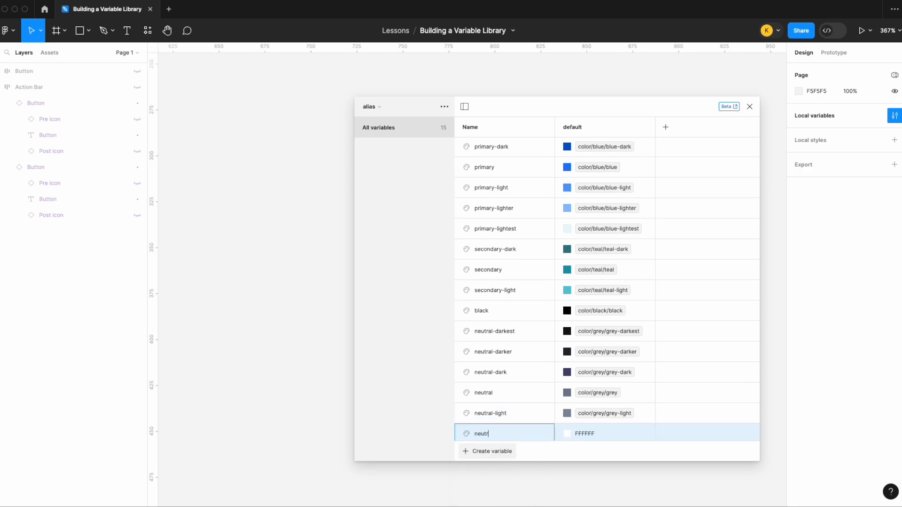
{"action": "type", "text": "al-lighter"}
{"action": "right_click", "coordinate": [602, 430]}
{"action": "left_click", "coordinate": [617, 438]}
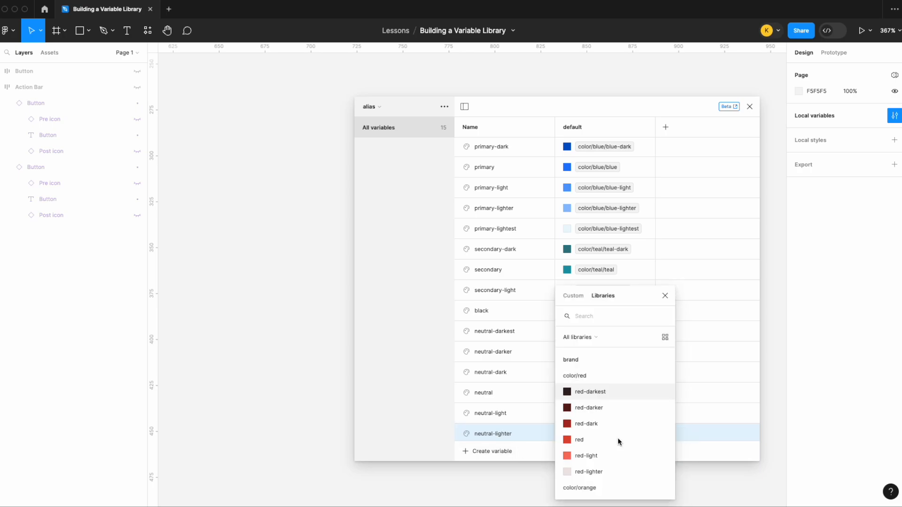
{"action": "type", "text": "ne"}
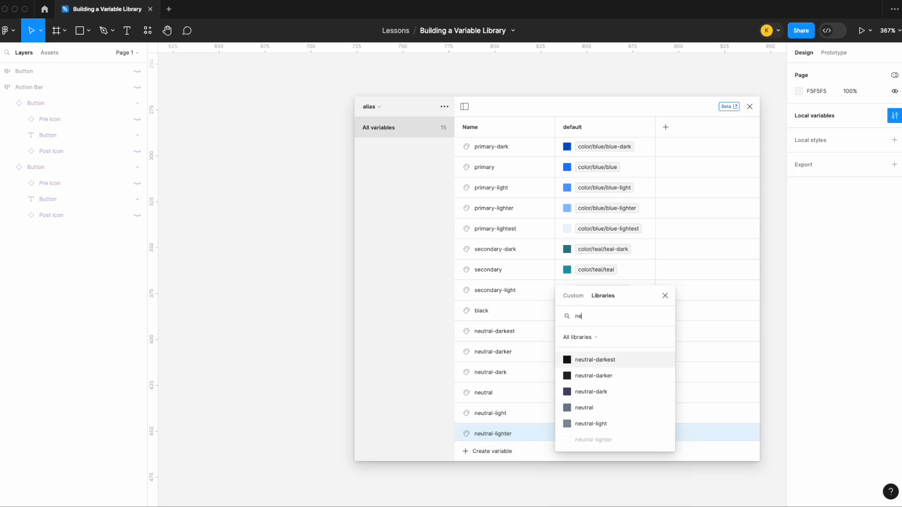
{"action": "left_click", "coordinate": [621, 423]}
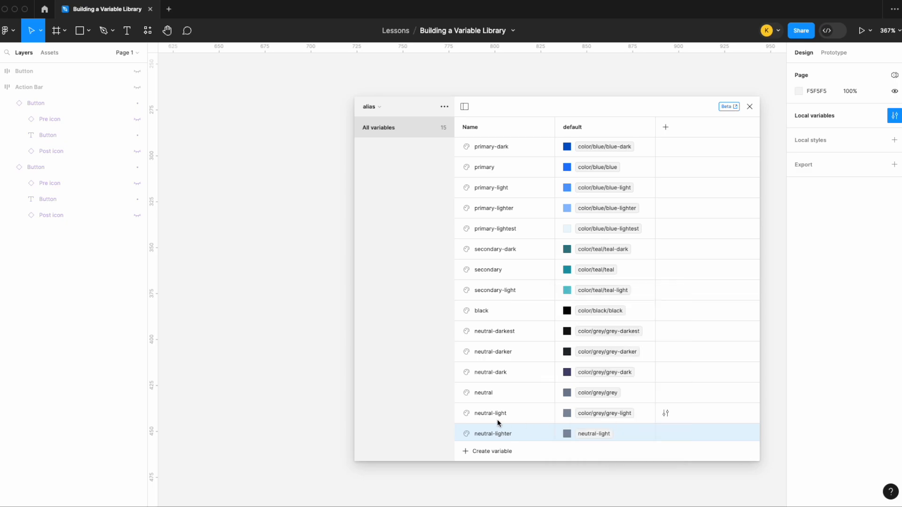
Try aliasing neutral-lighter's default value to color/grey/grey-light instead.
{"action": "left_click", "coordinate": [606, 431]}
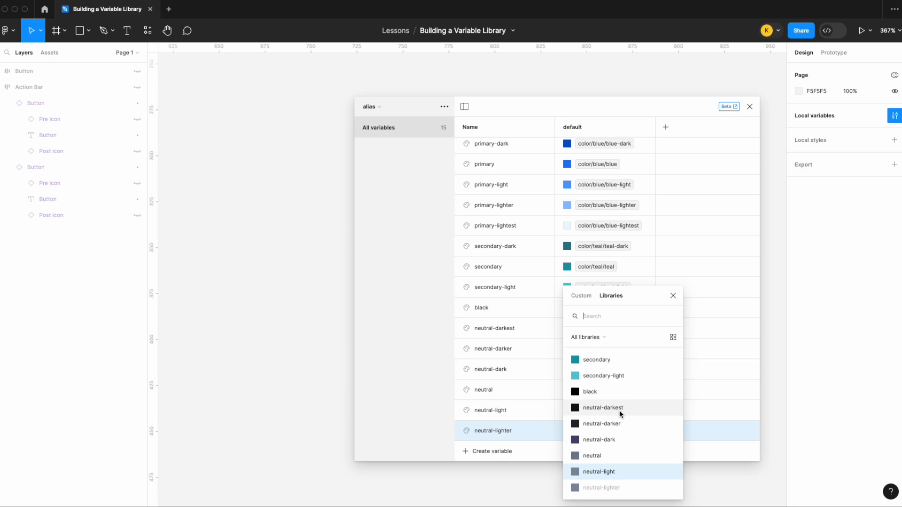
{"action": "type", "text": "grey"}
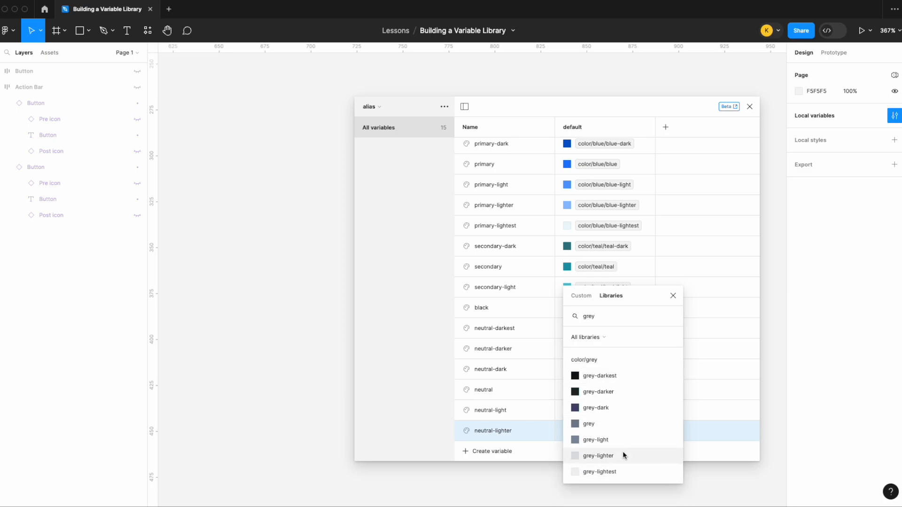
{"action": "left_click", "coordinate": [621, 442]}
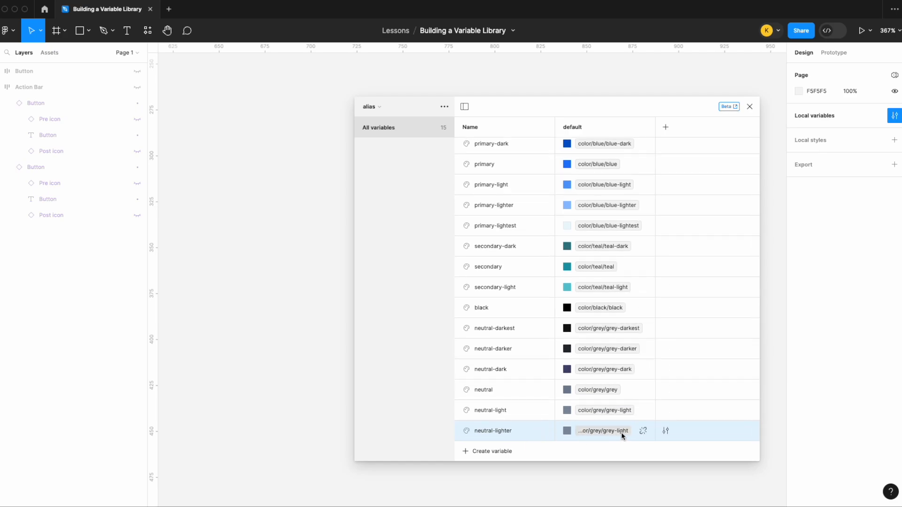
Change the alias of neutral-lighter's default value to color/grey/grey-lighter.
{"action": "left_click", "coordinate": [591, 428]}
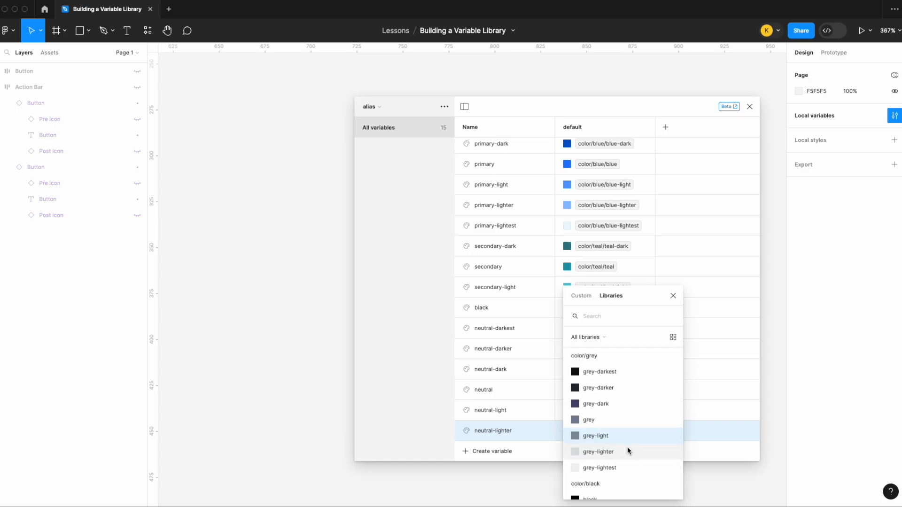
{"action": "left_click", "coordinate": [628, 449]}
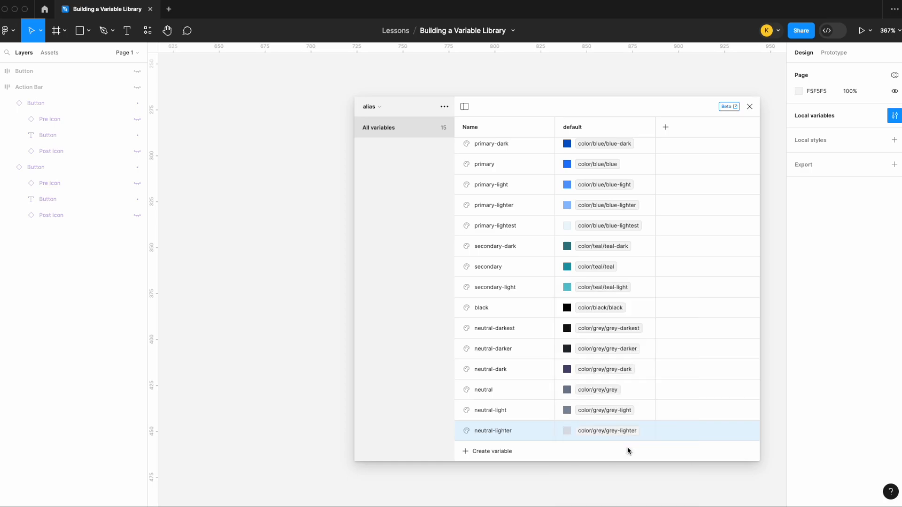
Add a color variable named neutral-lightest and alias its default value to color/grey/grey-lightest.
{"action": "left_click", "coordinate": [487, 450]}
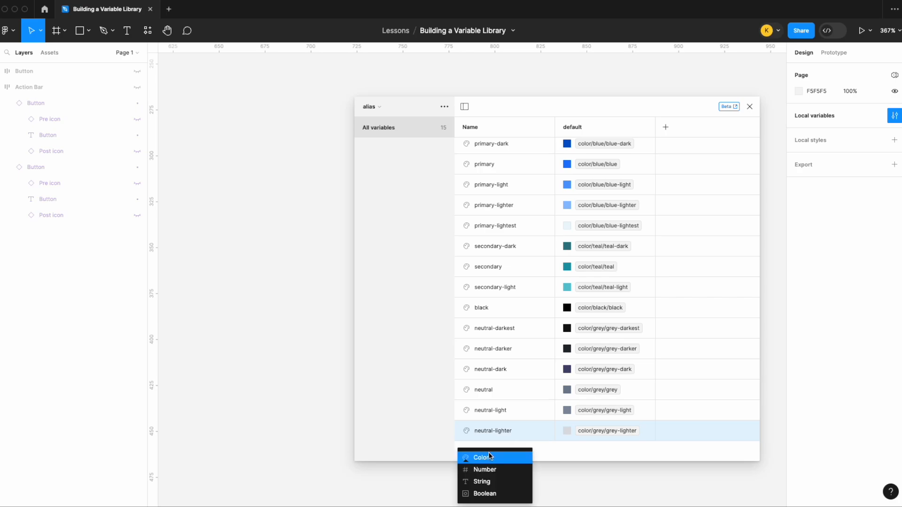
{"action": "left_click", "coordinate": [489, 454]}
{"action": "type", "text": "neutral"}
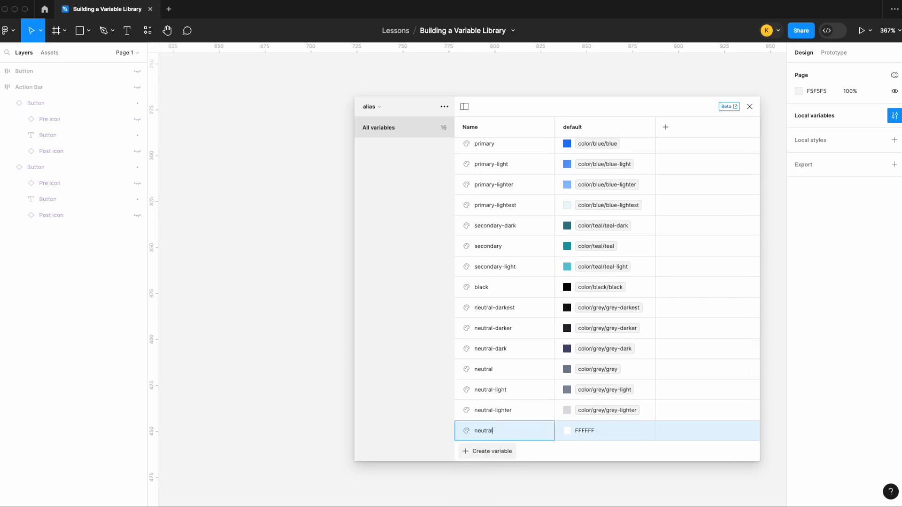
{"action": "type", "text": "-lightest"}
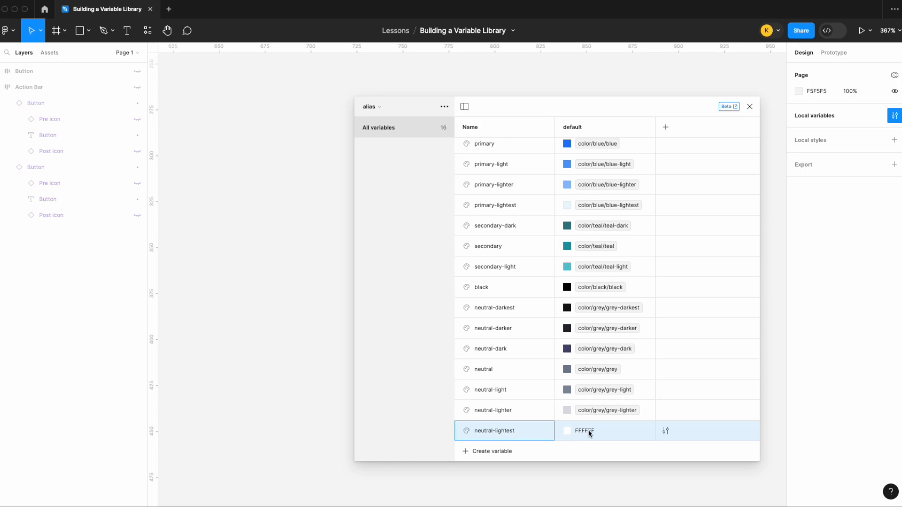
{"action": "right_click", "coordinate": [603, 433]}
{"action": "left_click", "coordinate": [626, 438]}
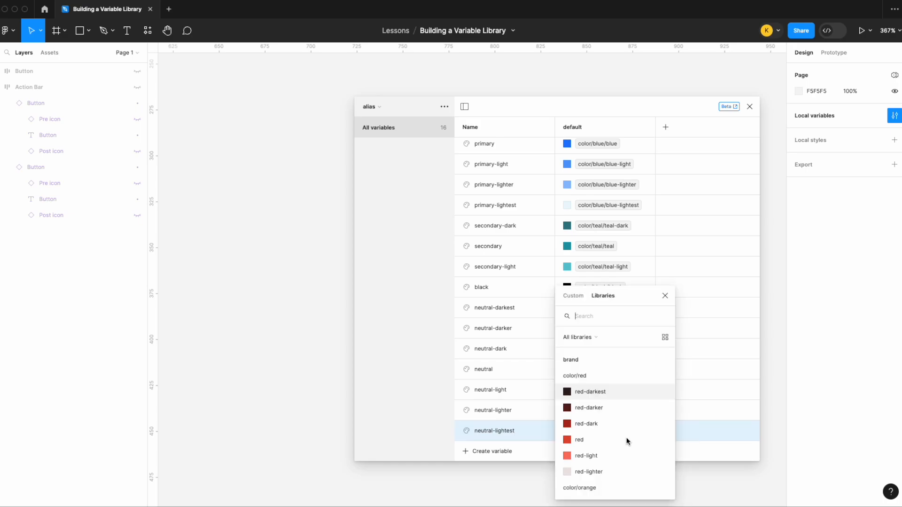
{"action": "type", "text": "grey"}
{"action": "left_click", "coordinate": [606, 471]}
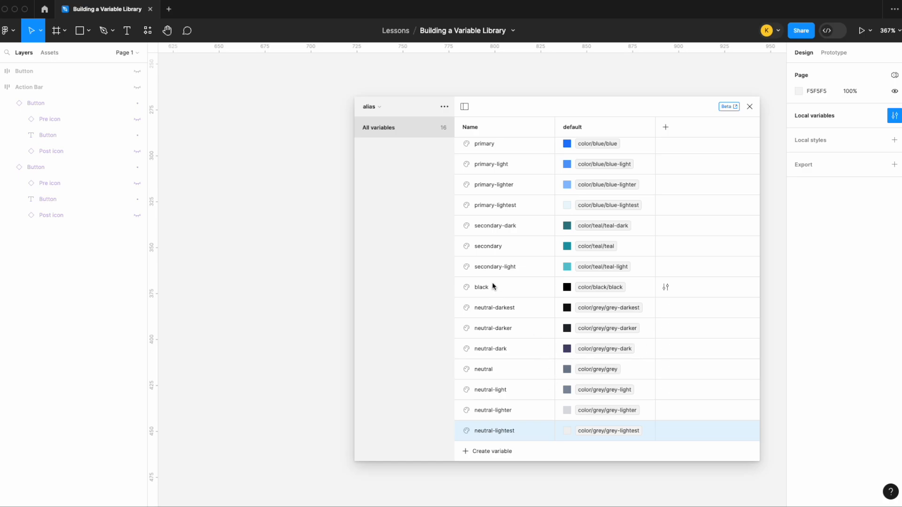
Add a color variable named white and alias its default value to color/white/white.
{"action": "scroll", "coordinate": [582, 228], "scroll_direction": "up", "scroll_amount": 2}
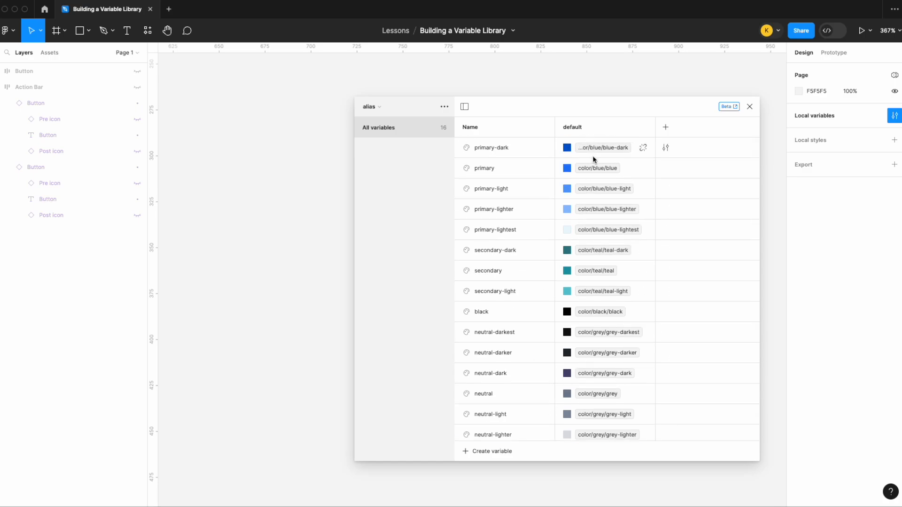
{"action": "scroll", "coordinate": [605, 357], "scroll_direction": "down", "scroll_amount": 2}
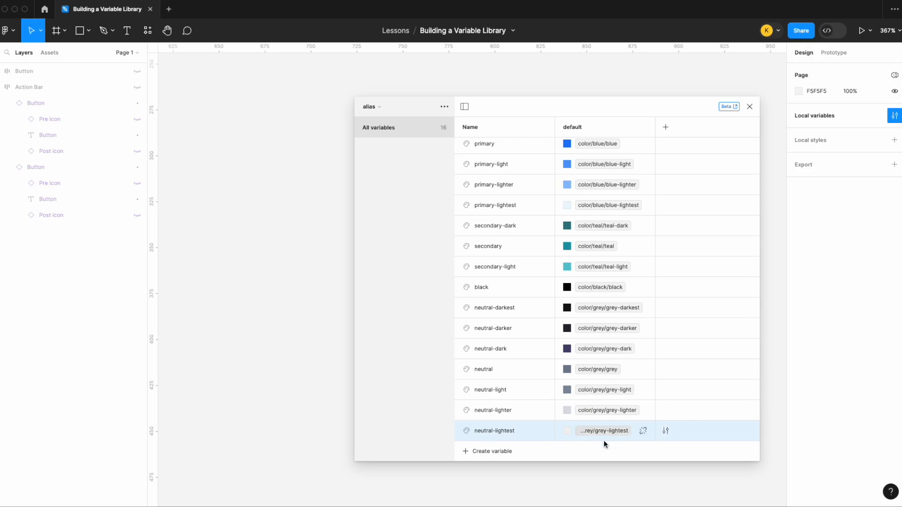
{"action": "left_click", "coordinate": [509, 452]}
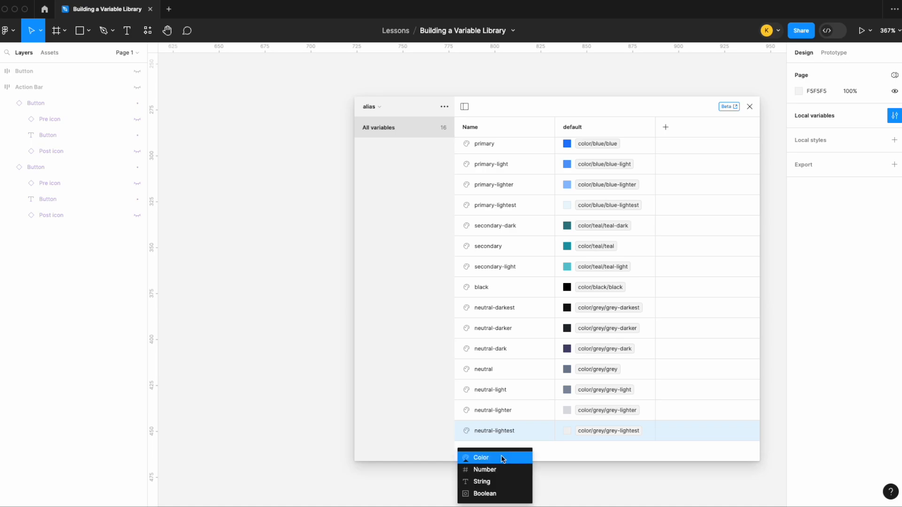
{"action": "left_click", "coordinate": [502, 458]}
{"action": "type", "text": "white"}
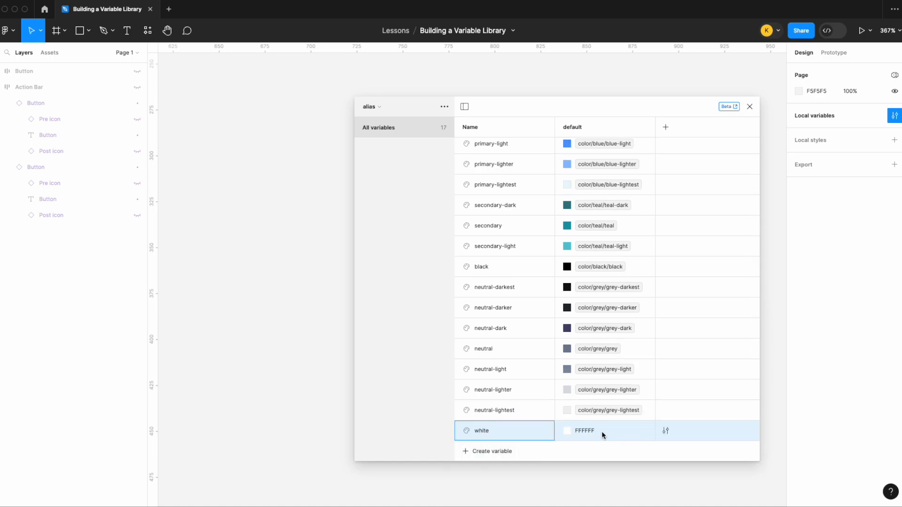
{"action": "right_click", "coordinate": [603, 435]}
{"action": "left_click", "coordinate": [613, 436]}
{"action": "type", "text": "white"}
{"action": "left_click", "coordinate": [588, 392]}
Add a color variable named information-darkest and alias its default value to color/blue/blue-darkest.
{"action": "left_click", "coordinate": [495, 452]}
{"action": "left_click", "coordinate": [495, 458]}
{"action": "type", "text": "information-darkest"}
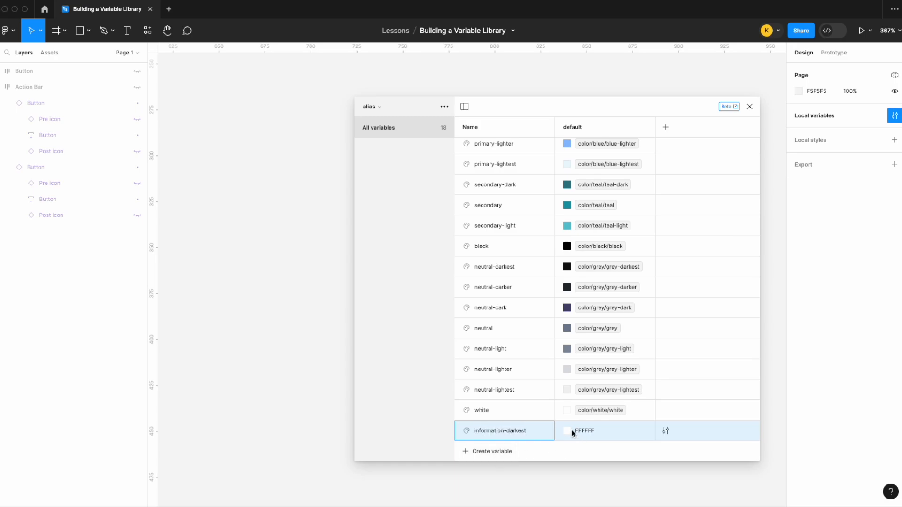
{"action": "right_click", "coordinate": [617, 429]}
{"action": "left_click", "coordinate": [647, 434]}
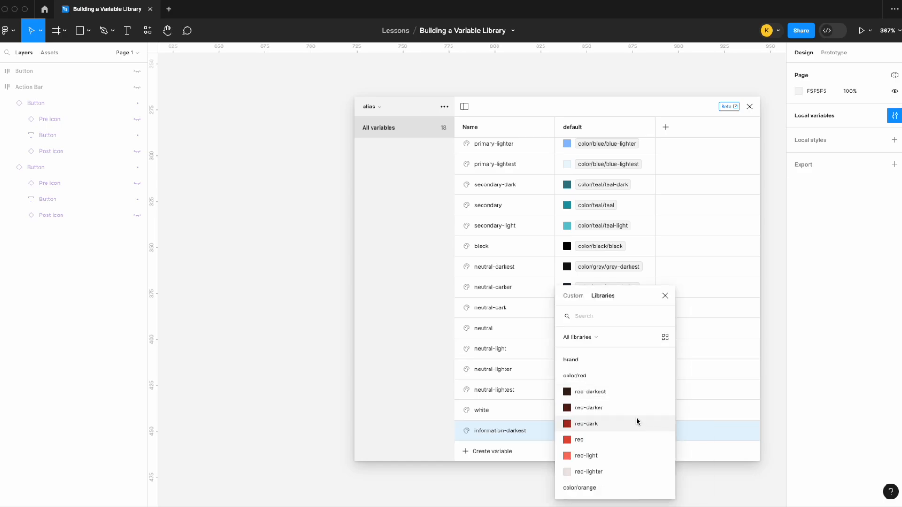
{"action": "type", "text": "color"}
{"action": "scroll", "coordinate": [596, 422], "scroll_direction": "down", "scroll_amount": 5}
{"action": "scroll", "coordinate": [596, 421], "scroll_direction": "down", "scroll_amount": 10}
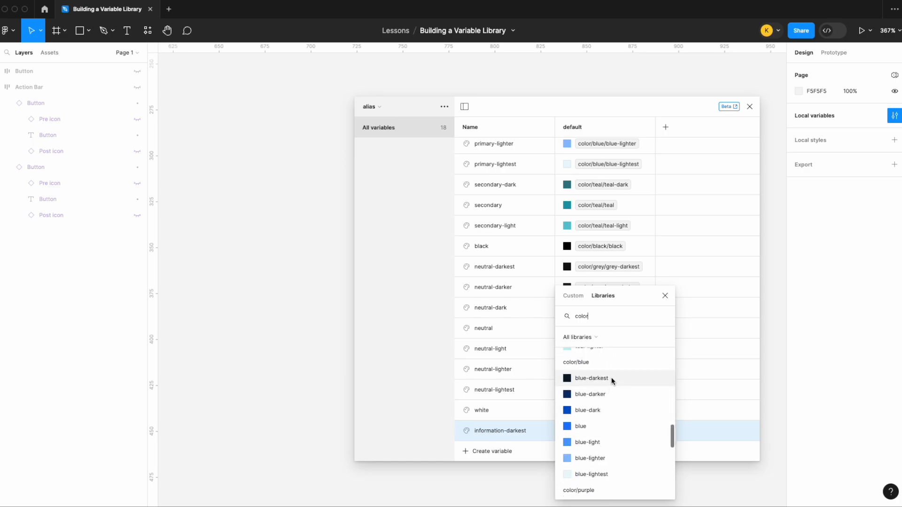
{"action": "left_click", "coordinate": [611, 377]}
Add a color variable named information-dark and alias its default value to color/blue/blue-dark.
{"action": "left_click", "coordinate": [487, 451]}
{"action": "left_click", "coordinate": [490, 458]}
{"action": "type", "text": "information-dark"}
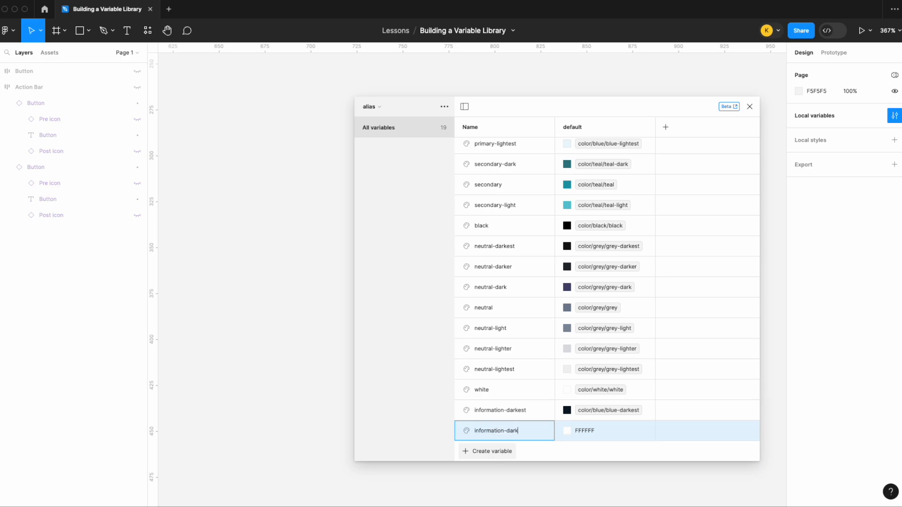
{"action": "left_click", "coordinate": [622, 432]}
{"action": "right_click", "coordinate": [623, 431]}
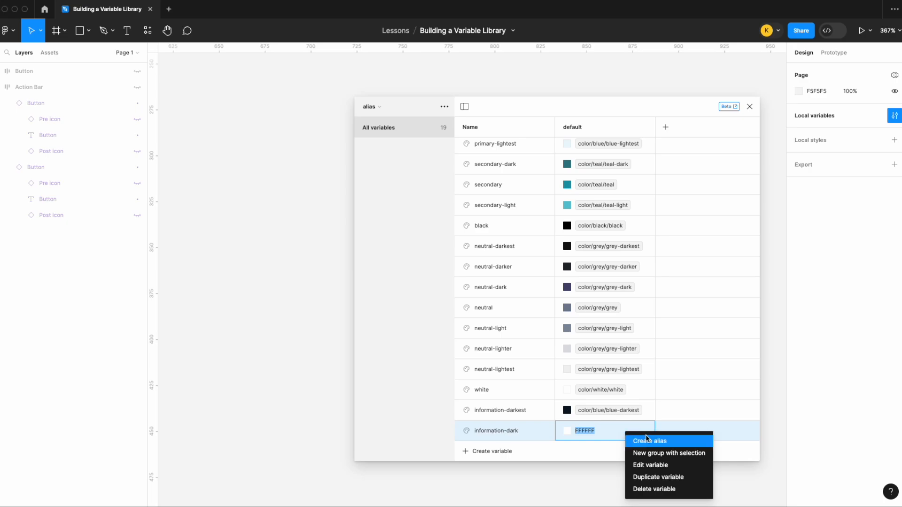
{"action": "left_click", "coordinate": [647, 441]}
{"action": "type", "text": "color"}
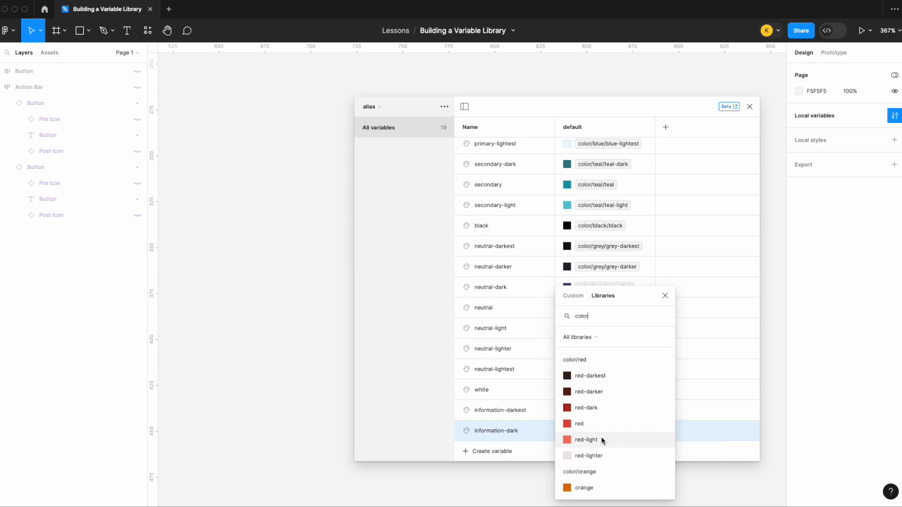
{"action": "scroll", "coordinate": [603, 440], "scroll_direction": "down", "scroll_amount": 3}
{"action": "scroll", "coordinate": [602, 437], "scroll_direction": "down", "scroll_amount": 6}
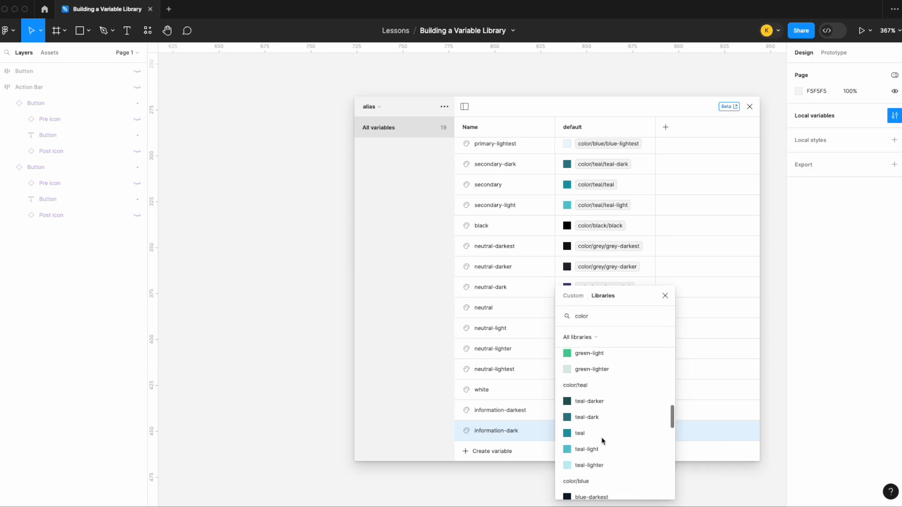
{"action": "left_click", "coordinate": [606, 429]}
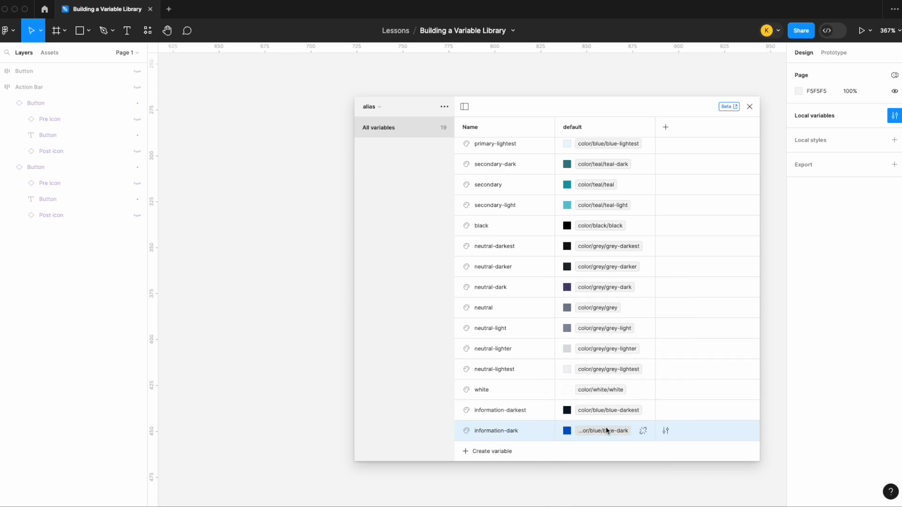
Add a color variable named information and alias its default value to color/blue/blue.
{"action": "left_click", "coordinate": [499, 452]}
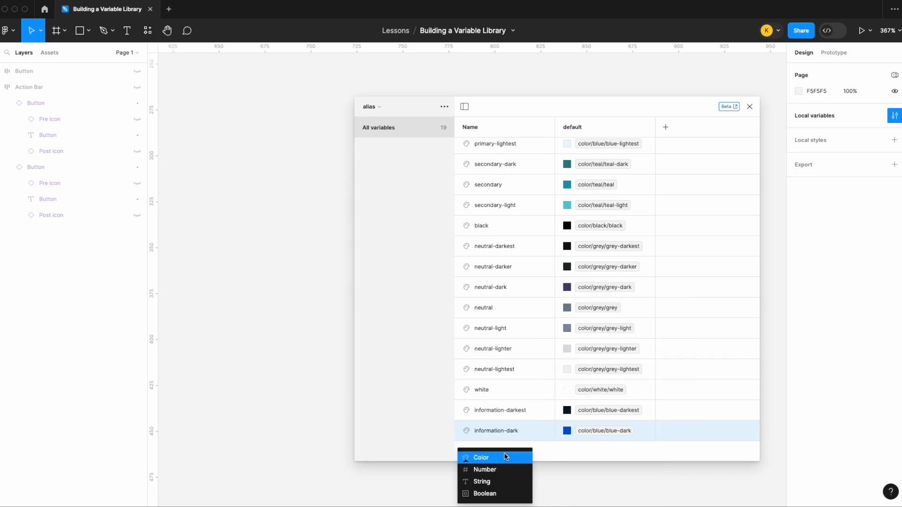
{"action": "left_click", "coordinate": [503, 453]}
{"action": "type", "text": "in"}
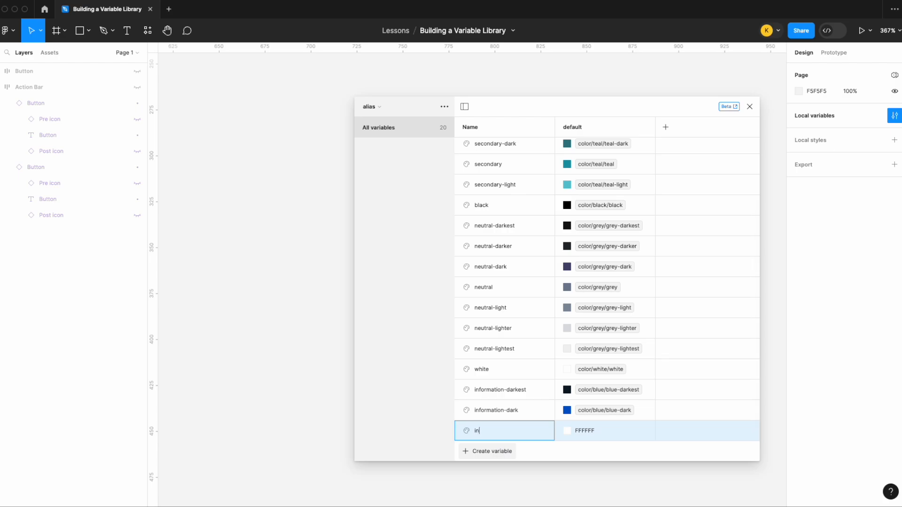
{"action": "type", "text": "formation"}
{"action": "right_click", "coordinate": [615, 429]}
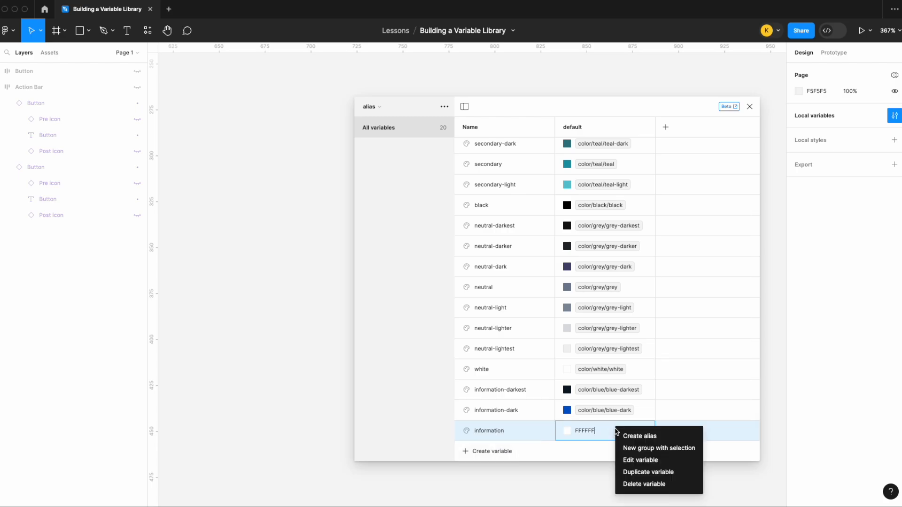
{"action": "left_click", "coordinate": [633, 435]}
{"action": "type", "text": "colo"}
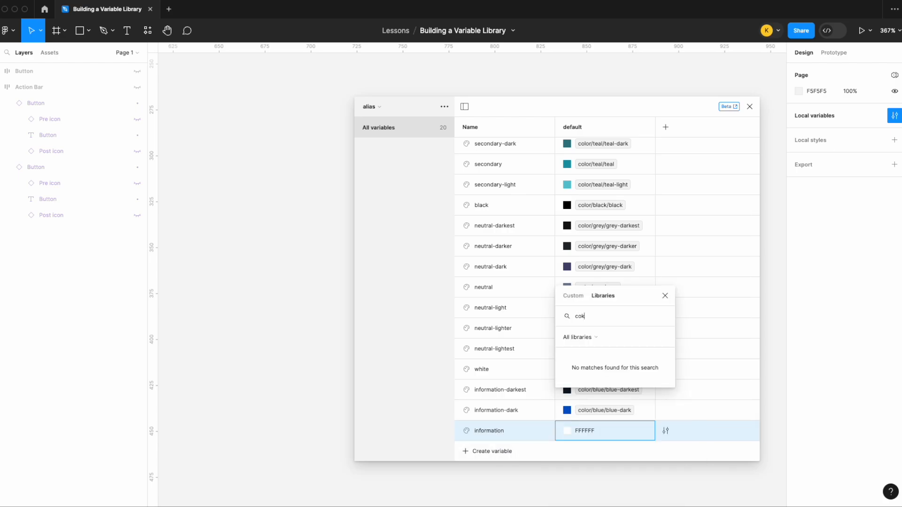
{"action": "type", "text": "r"}
{"action": "scroll", "coordinate": [627, 449], "scroll_direction": "down", "scroll_amount": 10}
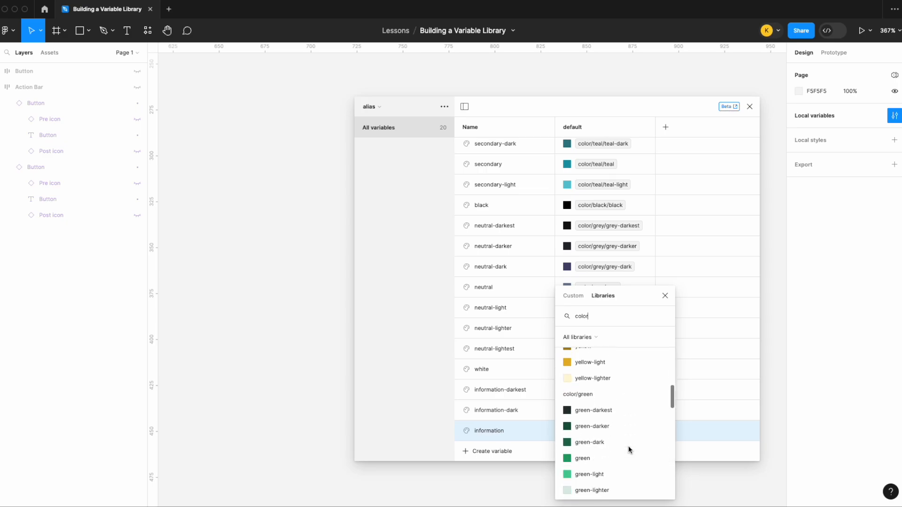
{"action": "scroll", "coordinate": [627, 447], "scroll_direction": "down", "scroll_amount": 3}
{"action": "left_click", "coordinate": [614, 447]}
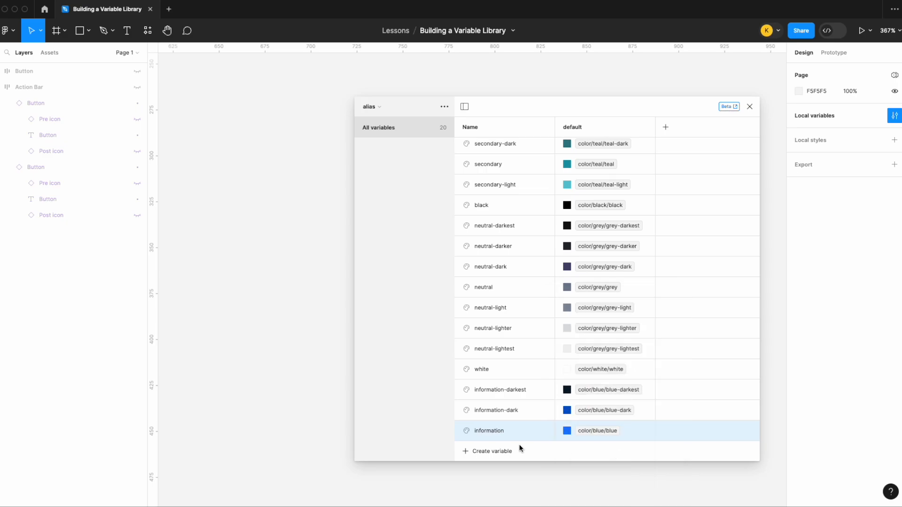
Add a color variable named information-light and alias its default value to color/blue/blue-light.
{"action": "left_click", "coordinate": [482, 453]}
{"action": "left_click", "coordinate": [483, 457]}
{"action": "type", "text": "information-light"}
{"action": "left_click", "coordinate": [613, 430]}
{"action": "right_click", "coordinate": [613, 430]}
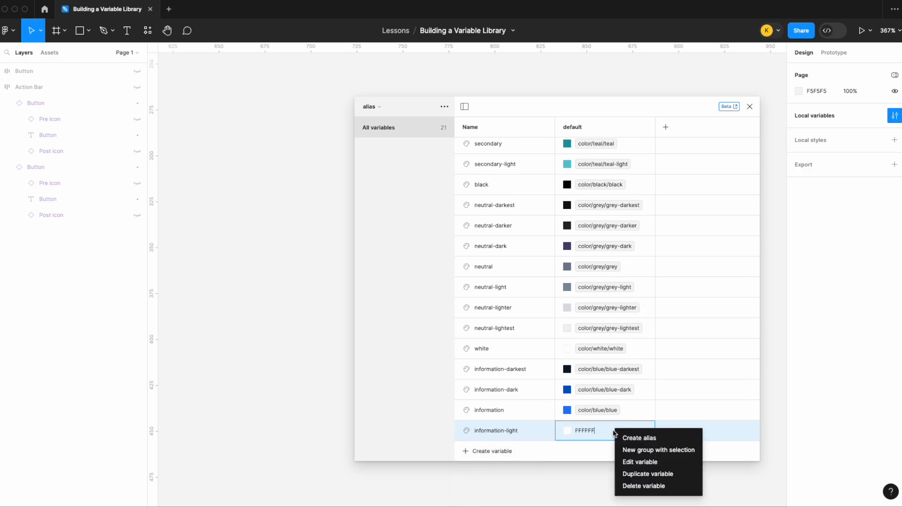
{"action": "left_click", "coordinate": [633, 437]}
{"action": "type", "text": "color"}
{"action": "scroll", "coordinate": [607, 464], "scroll_direction": "down", "scroll_amount": 12}
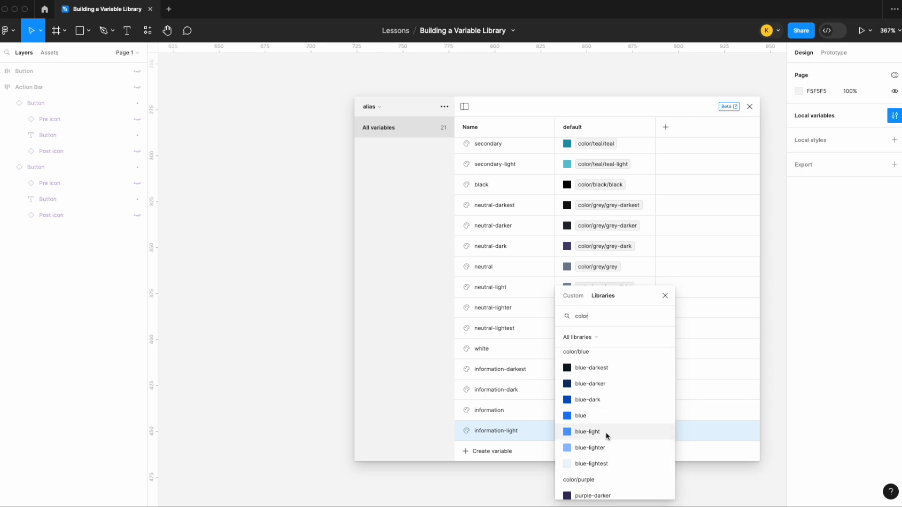
{"action": "left_click", "coordinate": [605, 432]}
Add a color variable named information-lighter and alias its default value to color/blue/blue-lighter.
{"action": "left_click", "coordinate": [494, 451]}
{"action": "left_click", "coordinate": [498, 457]}
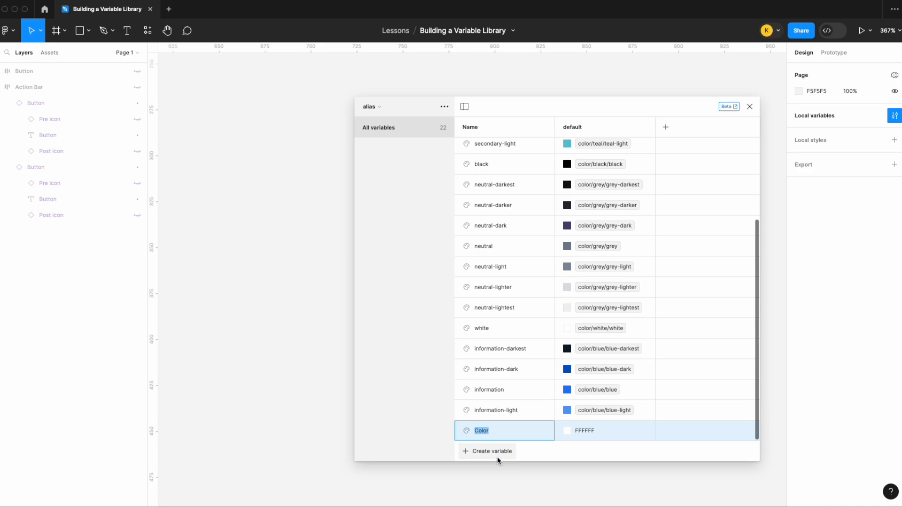
{"action": "type", "text": "informati"}
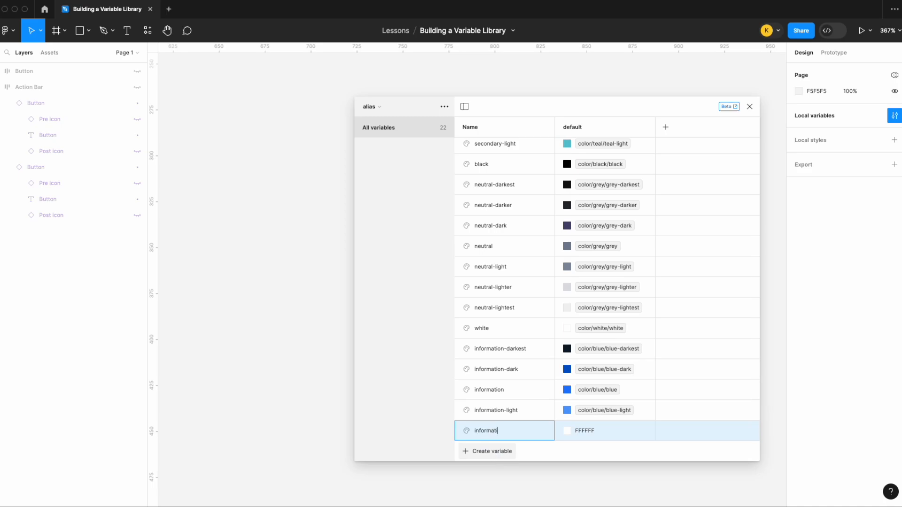
{"action": "type", "text": "on-lighter"}
{"action": "right_click", "coordinate": [620, 433]}
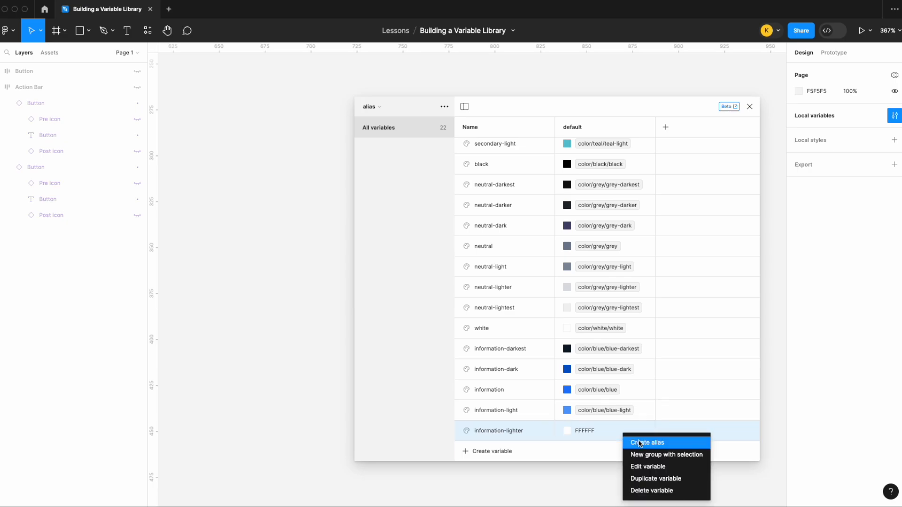
{"action": "left_click", "coordinate": [639, 442]}
{"action": "type", "text": "blue"}
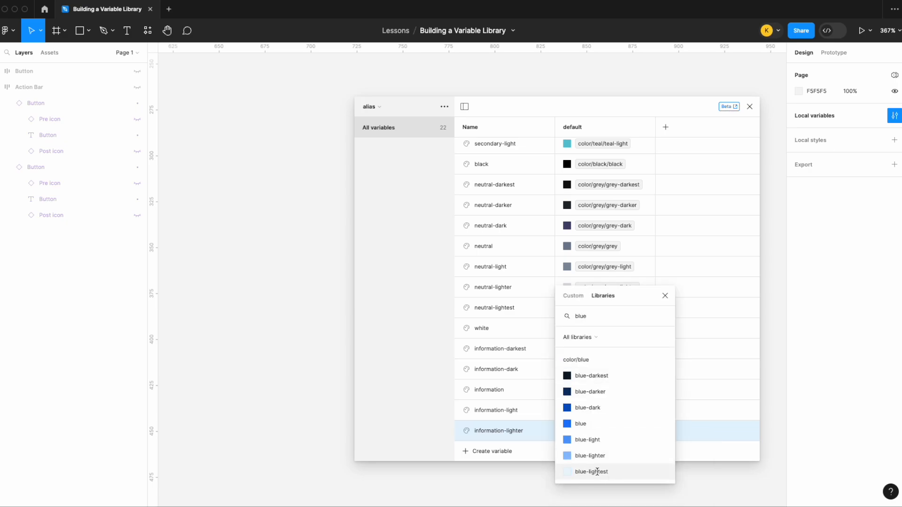
{"action": "left_click", "coordinate": [605, 452]}
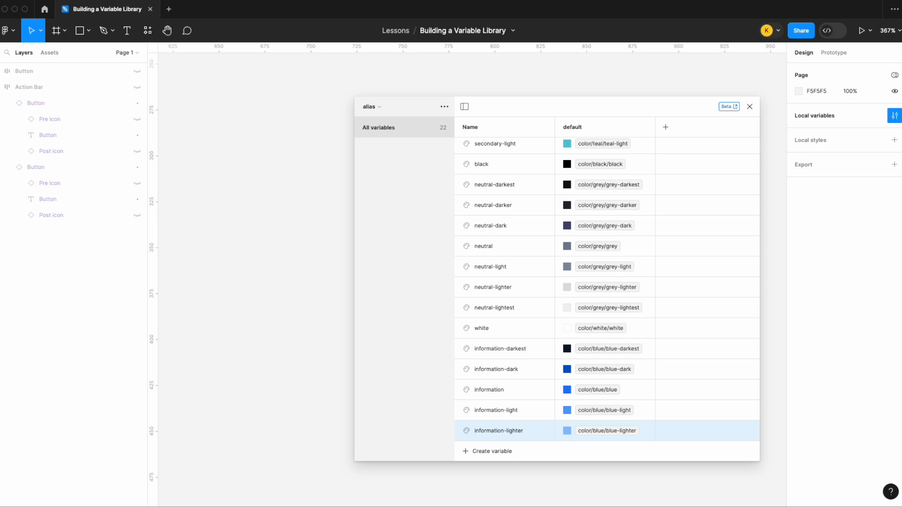
Add a color variable named success-darkest and alias its default value to color/green/green-darkest.
{"action": "left_click", "coordinate": [497, 450]}
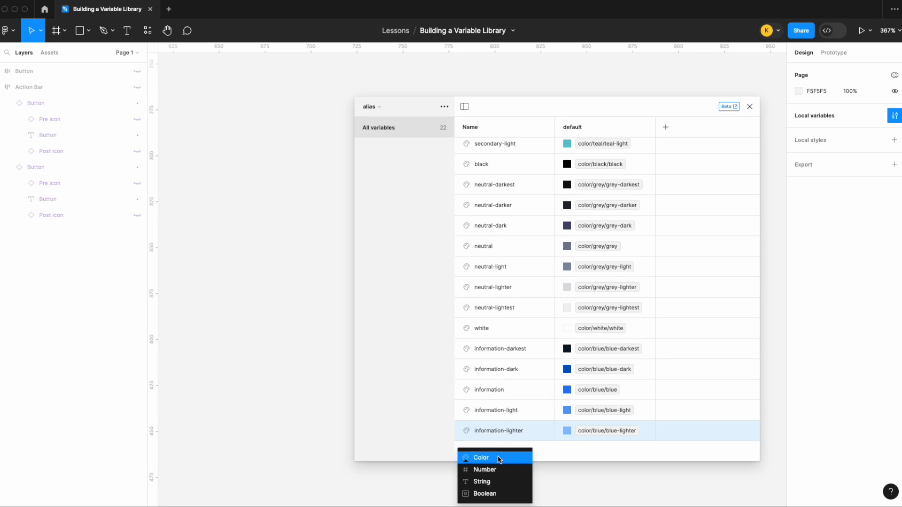
{"action": "left_click", "coordinate": [500, 461]}
{"action": "type", "text": "success-darkest"}
{"action": "right_click", "coordinate": [611, 424]}
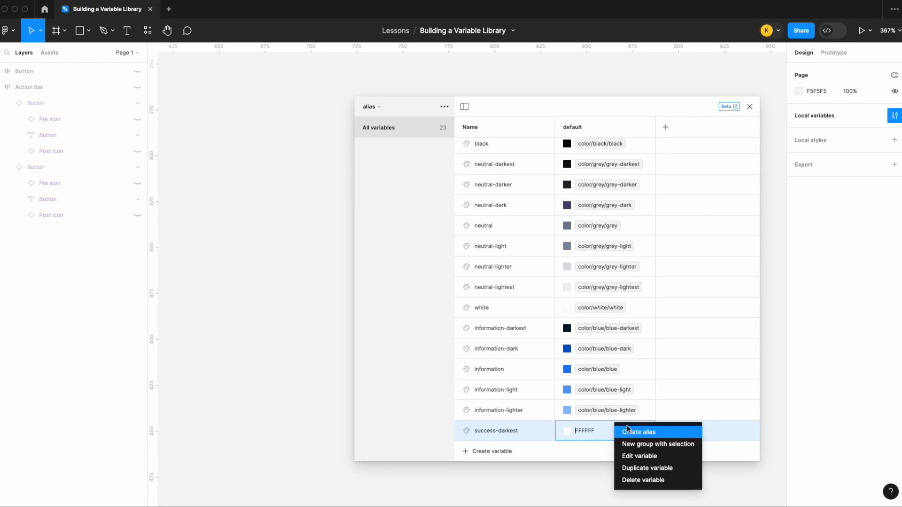
{"action": "left_click", "coordinate": [628, 428]}
{"action": "type", "text": "succ"}
{"action": "key", "text": "BackSpace"}
{"action": "key", "text": "BackSpace"}
{"action": "key", "text": "BackSpace"}
{"action": "key", "text": "BackSpace"}
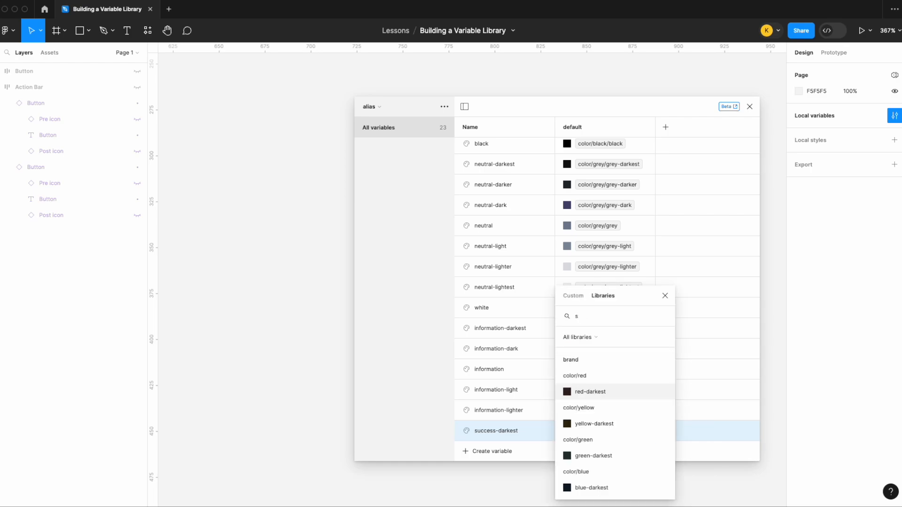
{"action": "type", "text": "gred"}
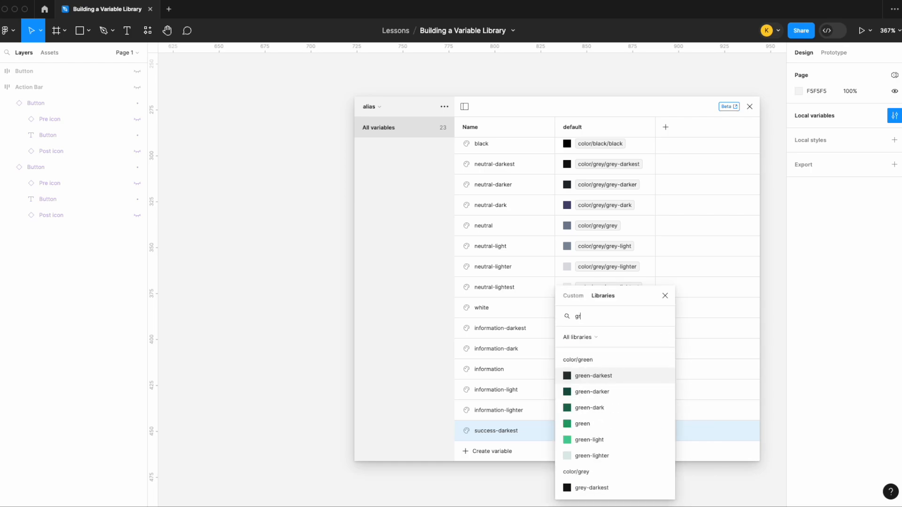
{"action": "key", "text": "BackSpace"}
{"action": "left_click", "coordinate": [606, 375]}
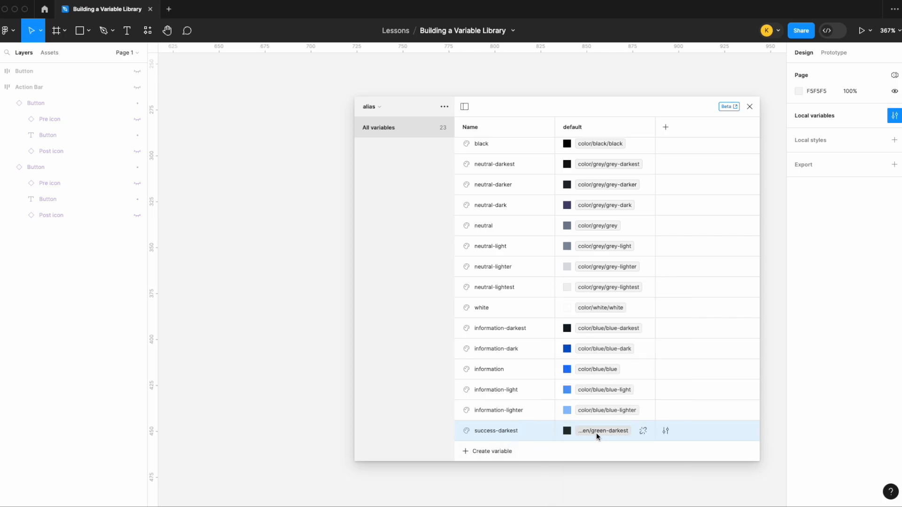
Add a color variable named succes-dark and alias its default value to color/green/green-dark.
{"action": "left_click", "coordinate": [493, 451]}
{"action": "left_click", "coordinate": [495, 457]}
{"action": "type", "text": "succes-dark"}
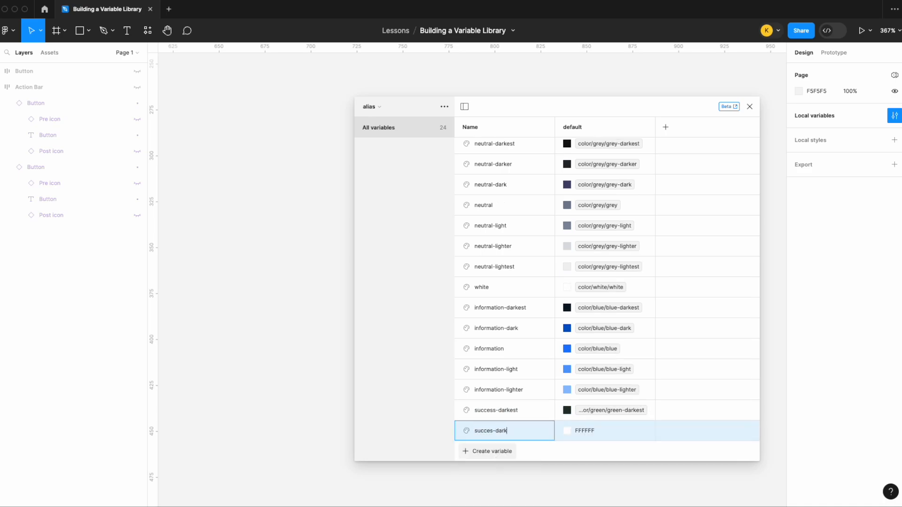
{"action": "left_click", "coordinate": [616, 431]}
{"action": "right_click", "coordinate": [617, 430]}
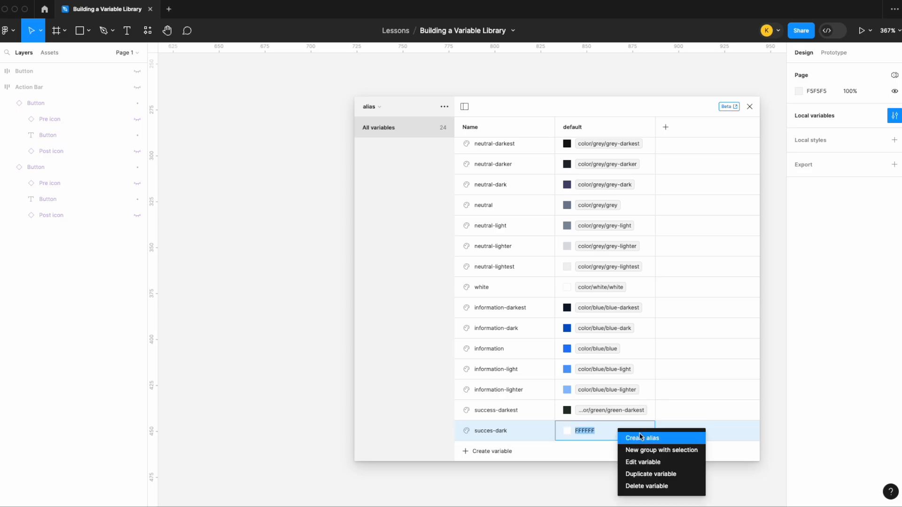
{"action": "left_click", "coordinate": [641, 438]}
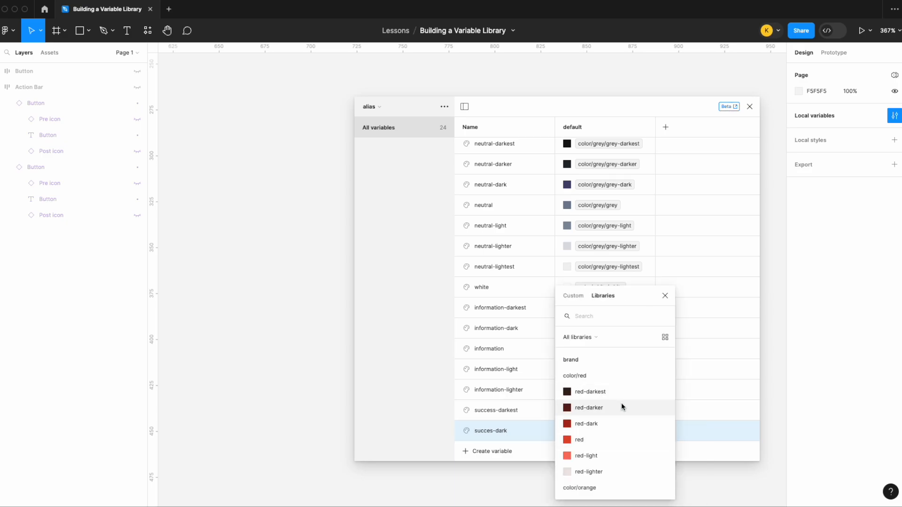
{"action": "type", "text": "gre"}
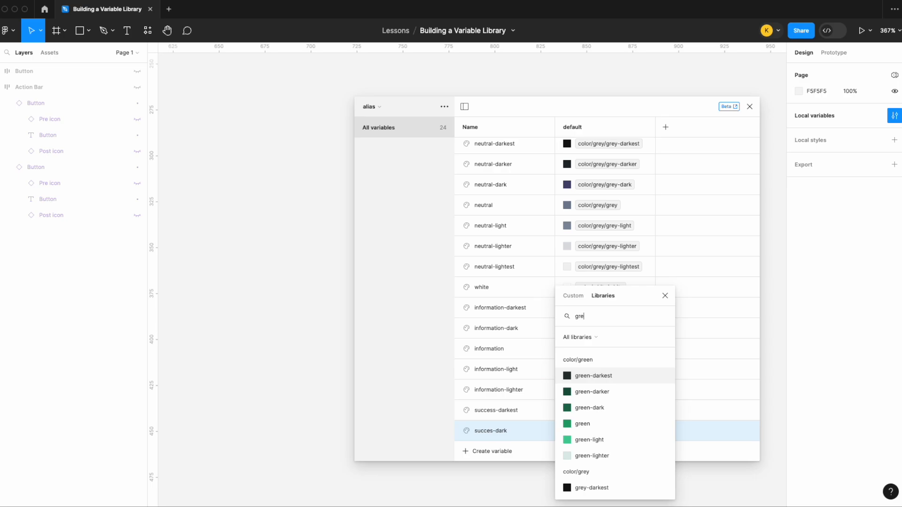
{"action": "left_click", "coordinate": [599, 408]}
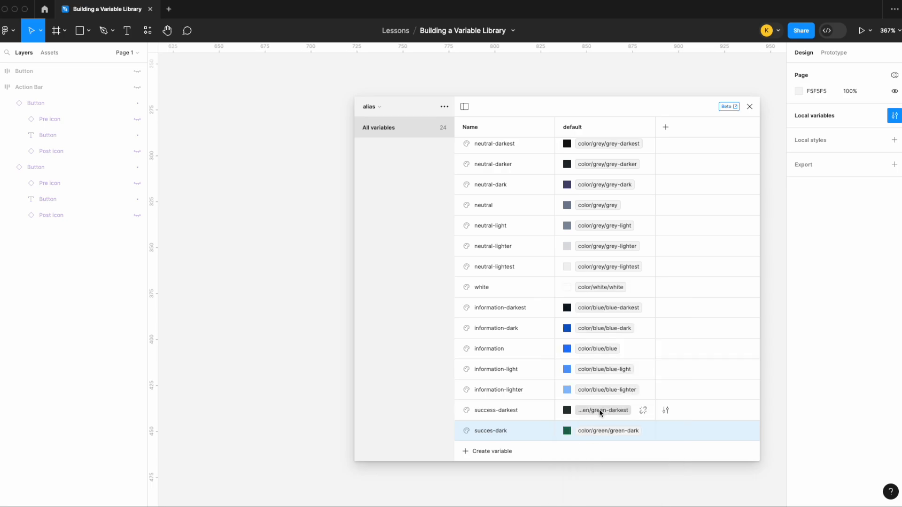
Add a color variable named success and alias its default value to color/green/green.
{"action": "left_click", "coordinate": [505, 454]}
{"action": "left_click", "coordinate": [508, 458]}
{"action": "type", "text": "ucc"}
{"action": "type", "text": "success"}
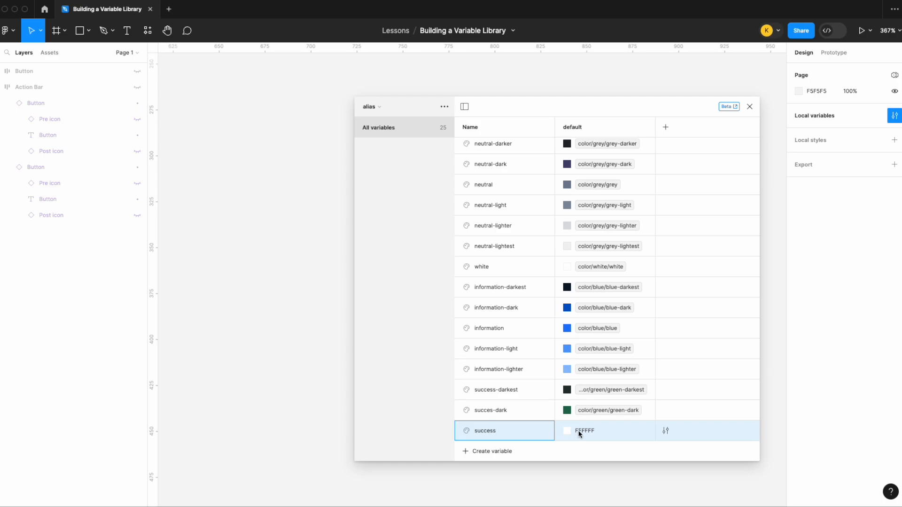
{"action": "right_click", "coordinate": [604, 432]}
{"action": "left_click", "coordinate": [623, 441]}
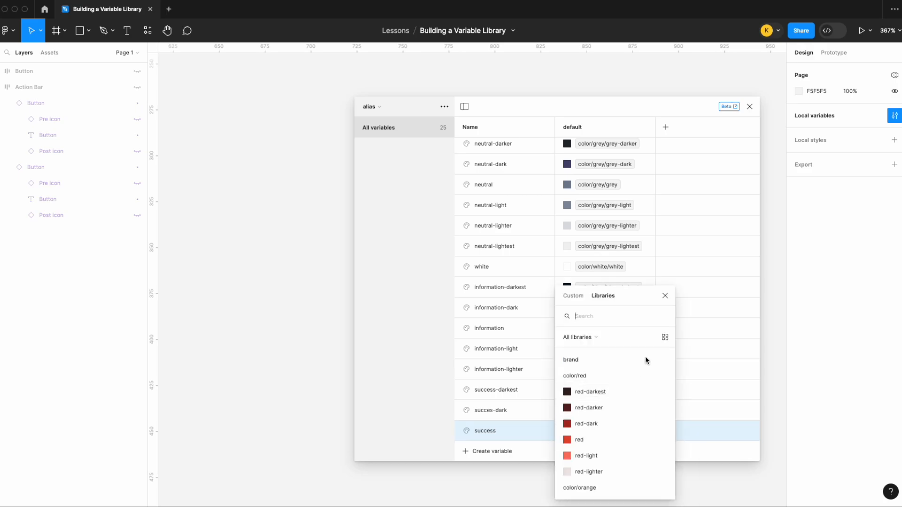
{"action": "type", "text": "green"}
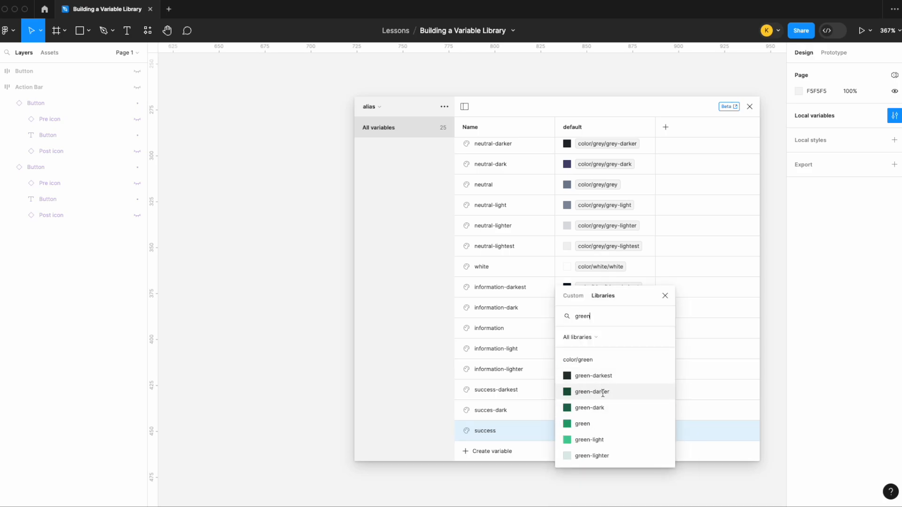
{"action": "left_click", "coordinate": [590, 424]}
Add a color variable named success-light and alias its default value to color/green/green-light.
{"action": "left_click", "coordinate": [501, 451]}
{"action": "left_click", "coordinate": [493, 459]}
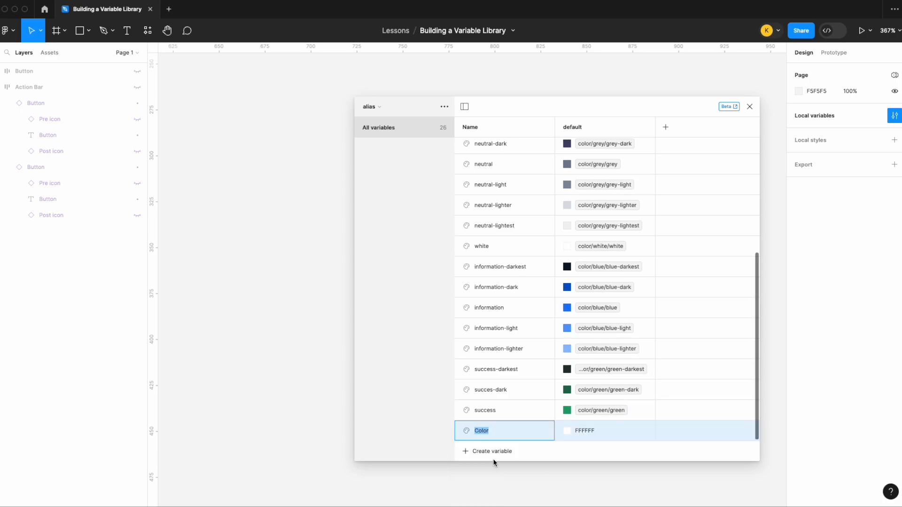
{"action": "type", "text": "succe"}
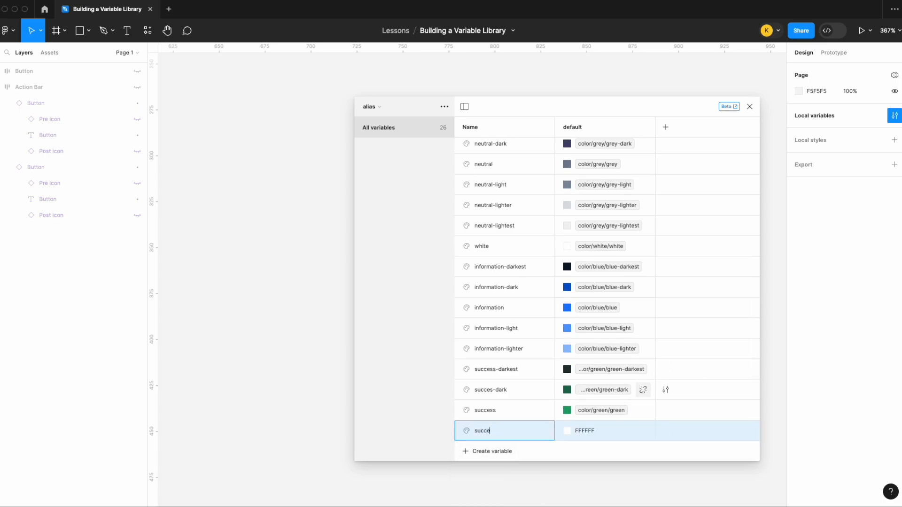
{"action": "type", "text": "ss-light"}
{"action": "right_click", "coordinate": [595, 435]}
{"action": "left_click", "coordinate": [621, 444]}
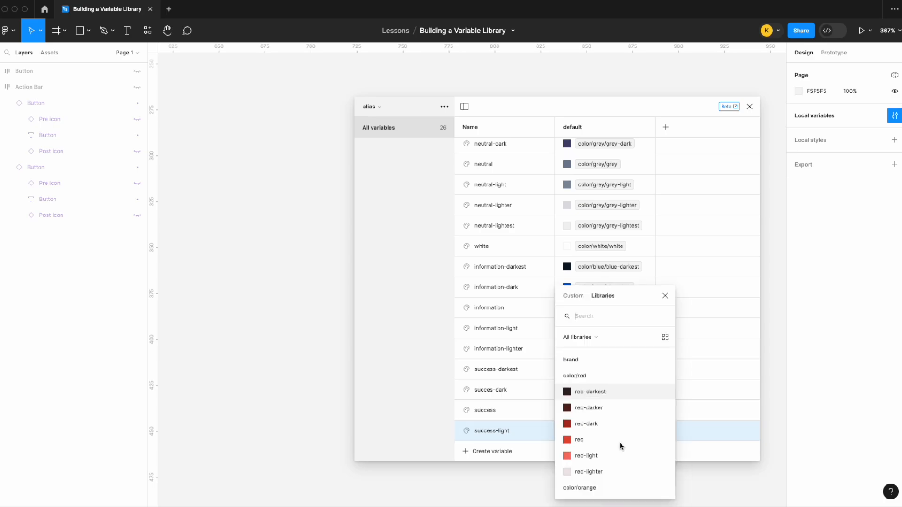
{"action": "type", "text": "gre"}
{"action": "left_click", "coordinate": [596, 441]}
Add a color variable named warning-darkest and alias its default value to color/yellow/yellow-darkest.
{"action": "left_click", "coordinate": [505, 452]}
{"action": "left_click", "coordinate": [497, 455]}
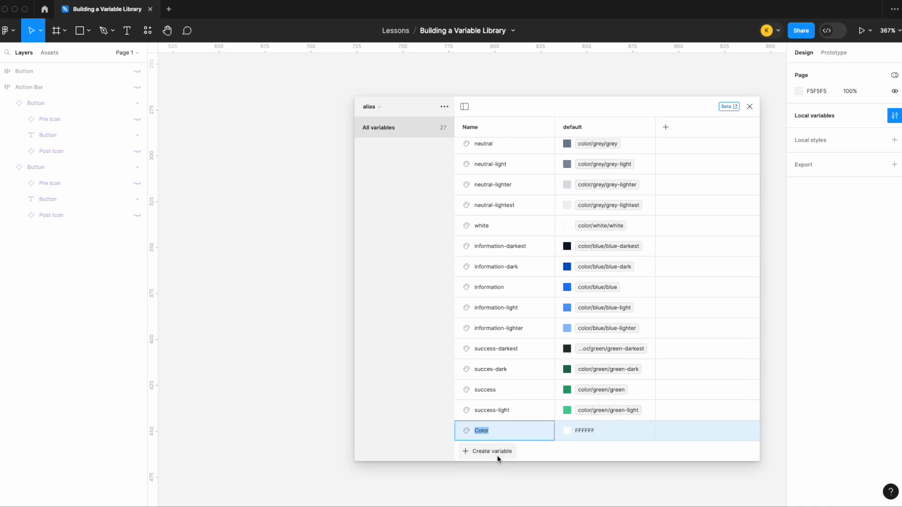
{"action": "type", "text": "warning-darkest"}
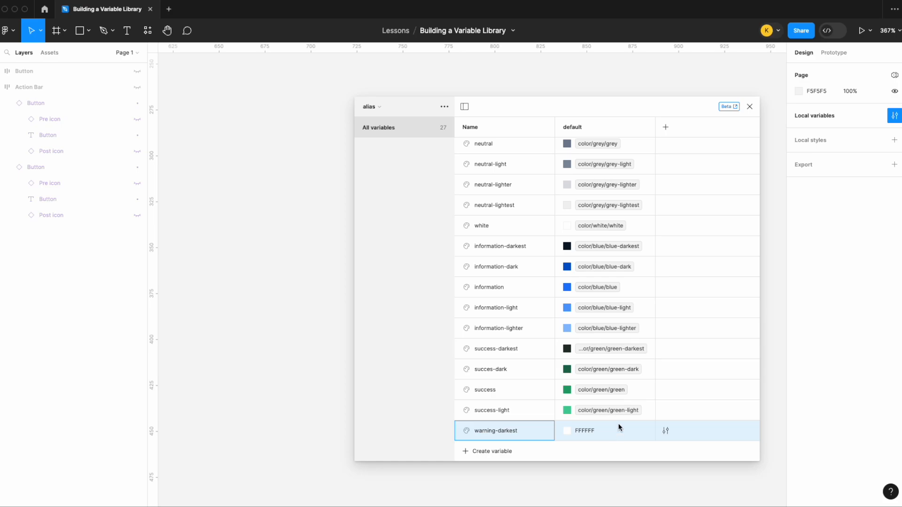
{"action": "right_click", "coordinate": [571, 428]}
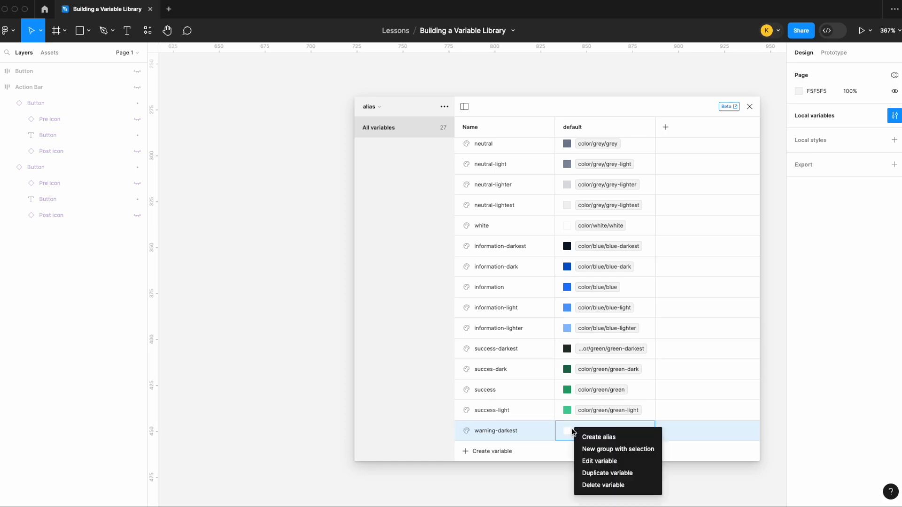
{"action": "left_click", "coordinate": [588, 433]}
{"action": "type", "text": "yello"}
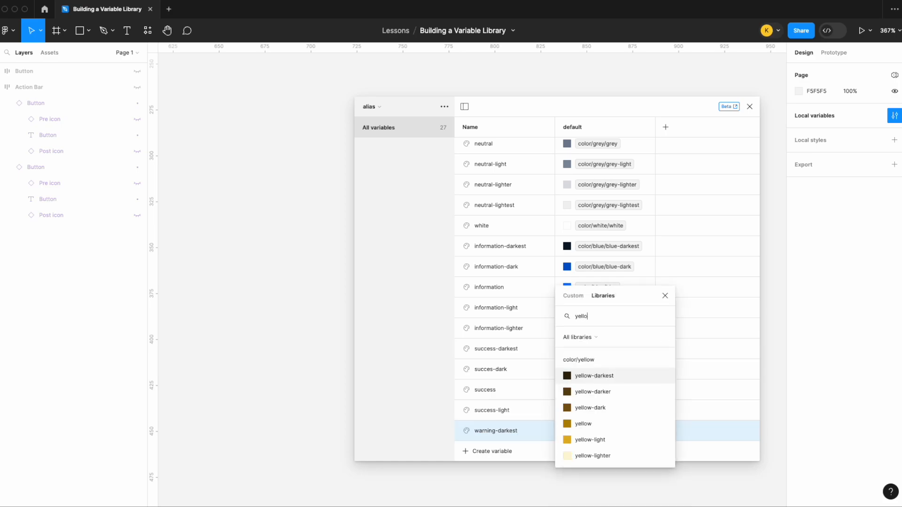
{"action": "left_click", "coordinate": [602, 376]}
Add a color variable named warking-darker and alias its default value to color/yellow/yellow-darker.
{"action": "left_click", "coordinate": [489, 451]}
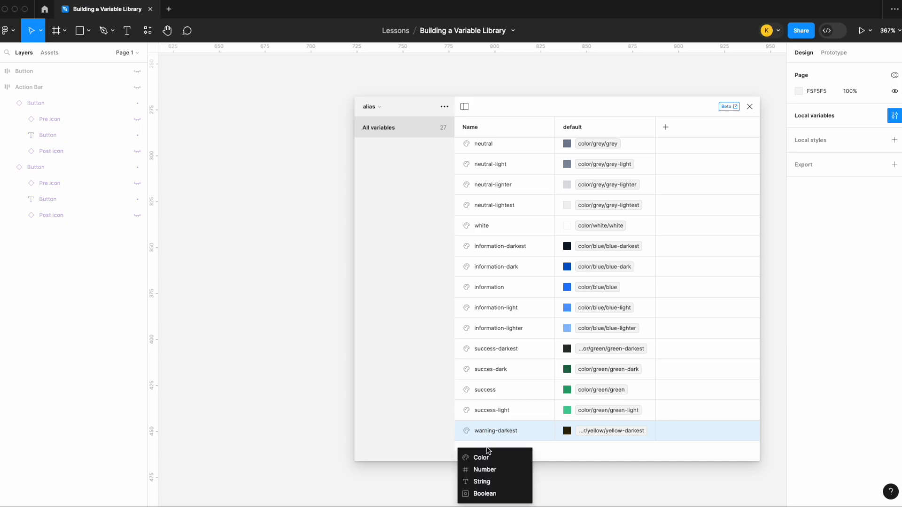
{"action": "left_click", "coordinate": [488, 458]}
{"action": "type", "text": "warking-darker"}
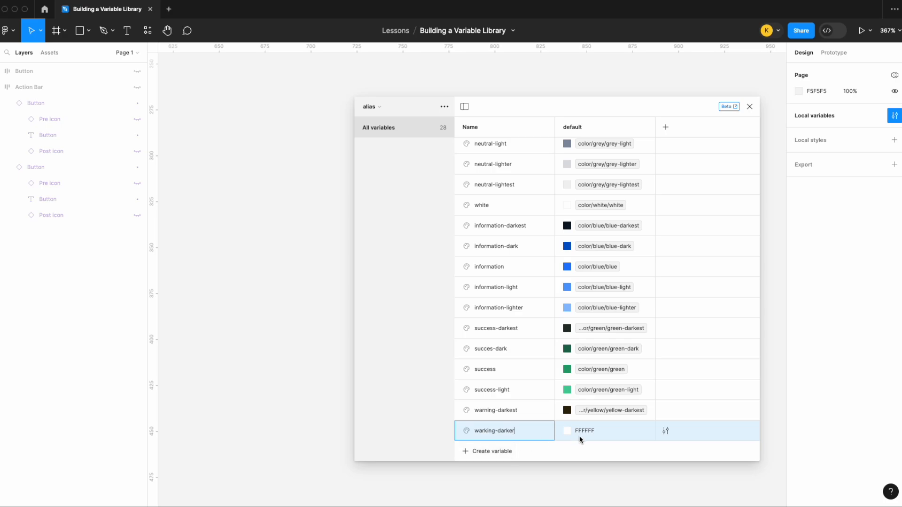
{"action": "right_click", "coordinate": [579, 425]}
{"action": "left_click", "coordinate": [595, 432]}
{"action": "type", "text": "yellow"}
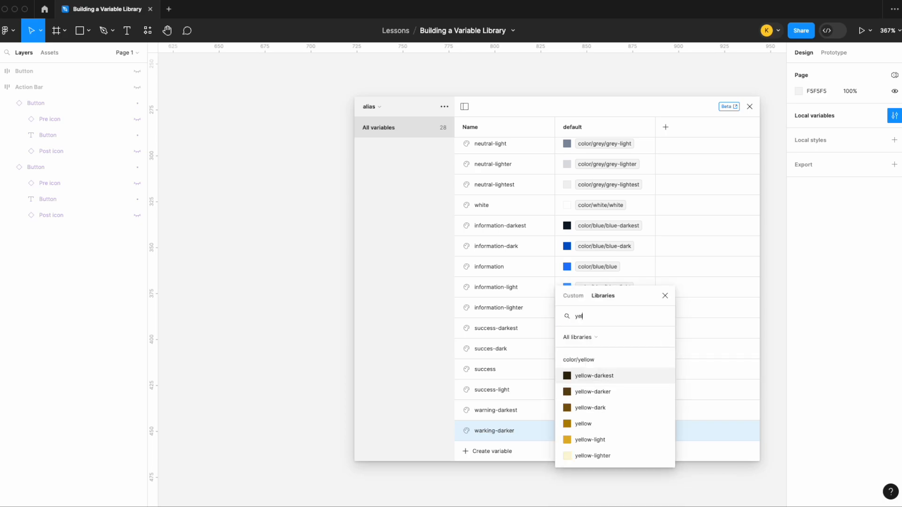
{"action": "left_click", "coordinate": [594, 407]}
{"action": "left_click", "coordinate": [625, 430]}
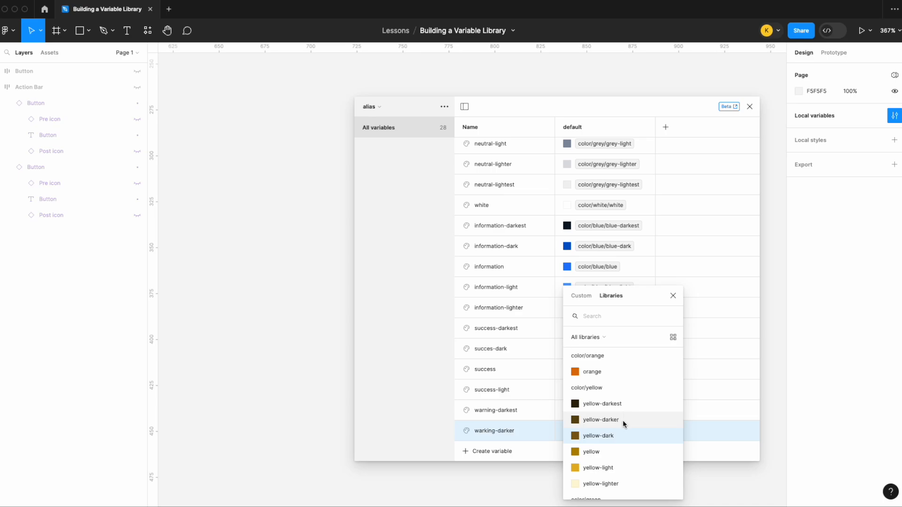
{"action": "left_click", "coordinate": [622, 419]}
Add a color variable named warning and alias its default value to color/orange/orange.
{"action": "left_click", "coordinate": [486, 452]}
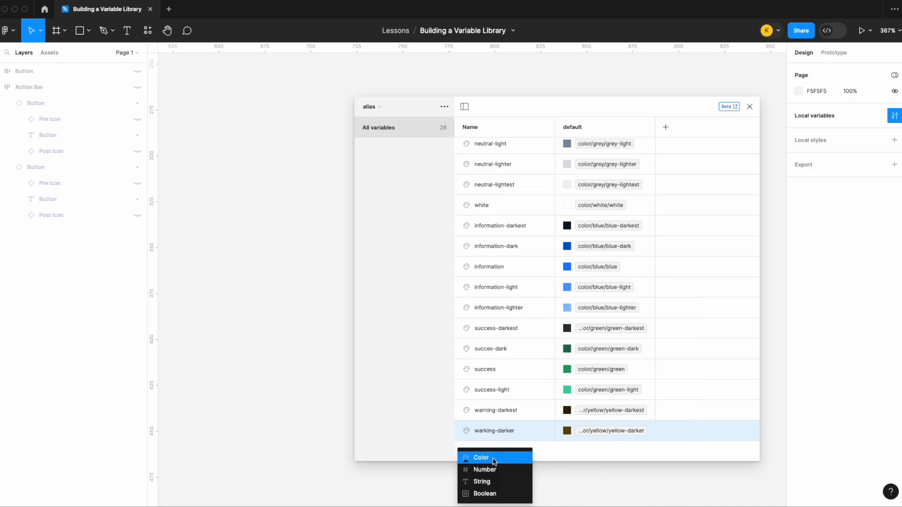
{"action": "left_click", "coordinate": [493, 458]}
{"action": "type", "text": "warning"}
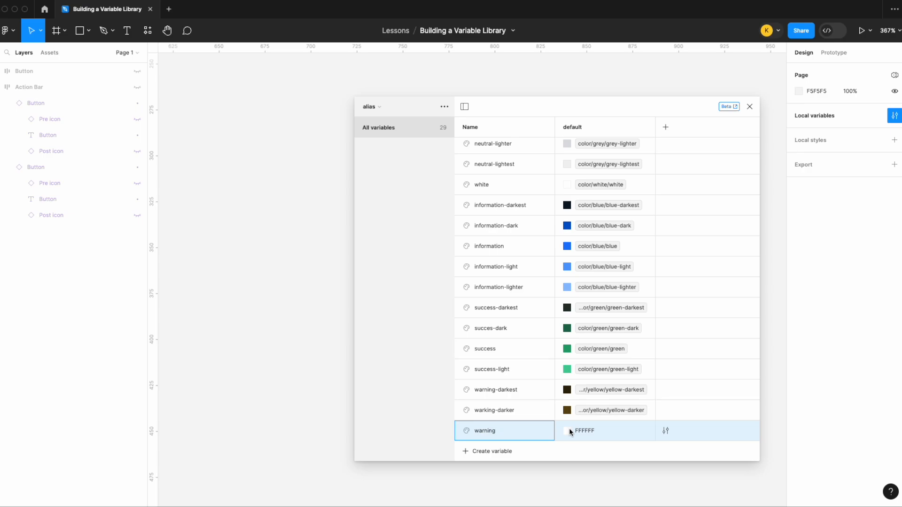
{"action": "left_click", "coordinate": [568, 430]}
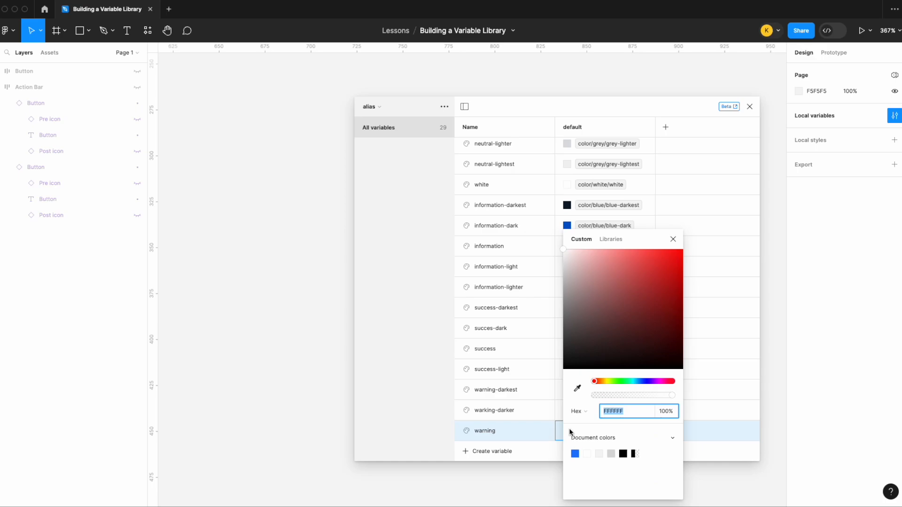
{"action": "left_click", "coordinate": [672, 239]}
{"action": "right_click", "coordinate": [605, 426]}
{"action": "left_click", "coordinate": [625, 434]}
{"action": "type", "text": "orange"}
{"action": "left_click", "coordinate": [611, 375]}
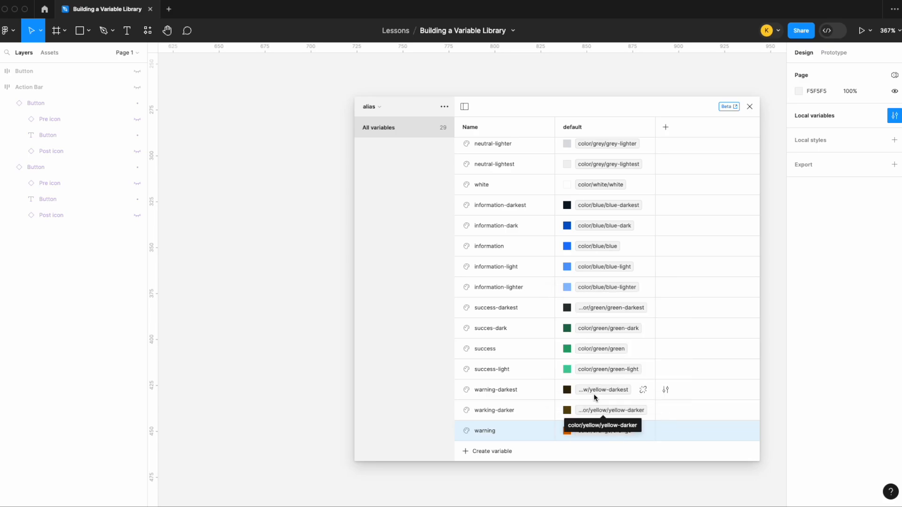
Add a color variable named warning-light and alias its default value to color/yellow/yellow-light.
{"action": "left_click", "coordinate": [492, 451]}
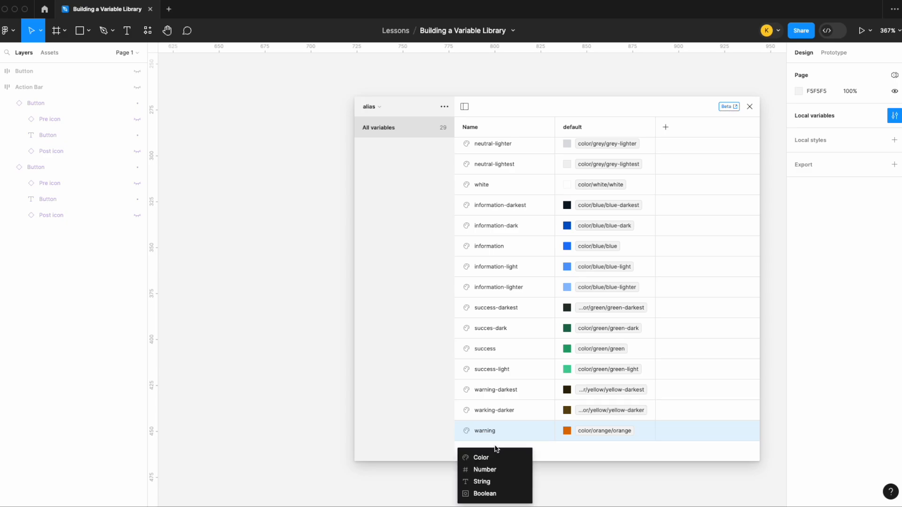
{"action": "left_click", "coordinate": [495, 458]}
{"action": "type", "text": "warni"}
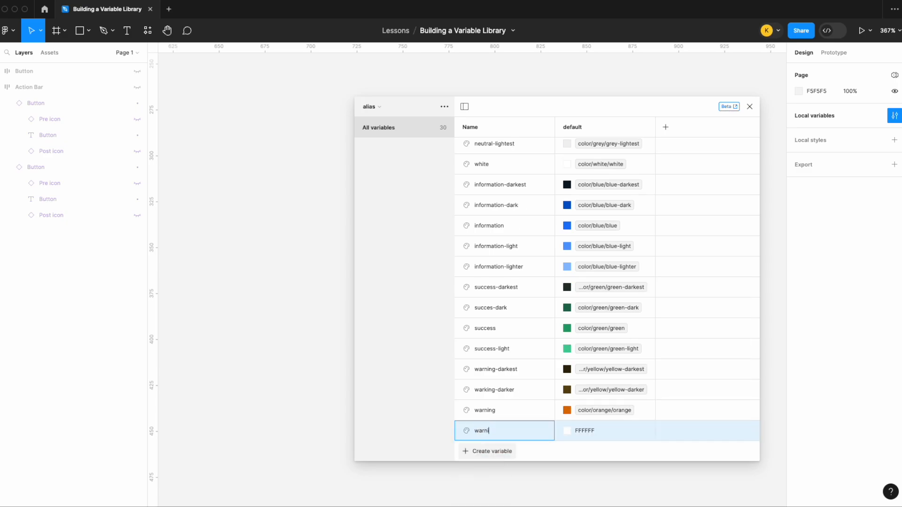
{"action": "type", "text": "ng-light"}
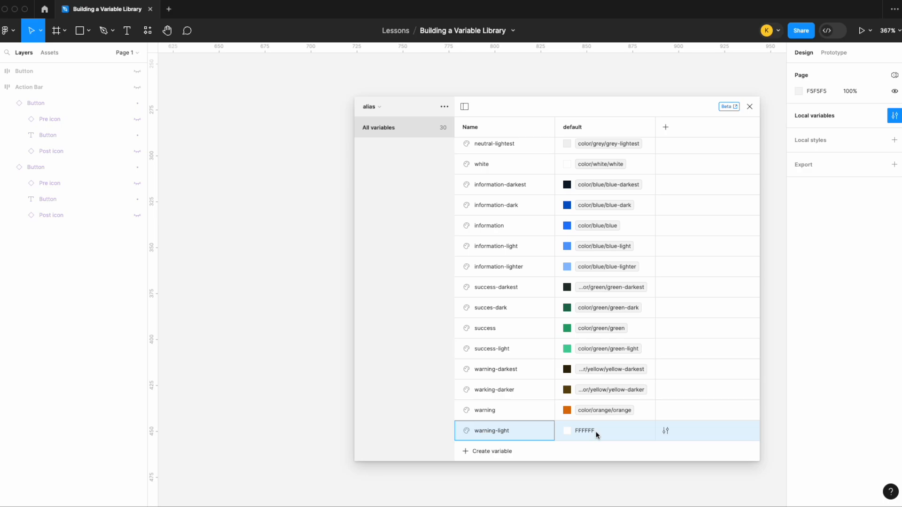
{"action": "right_click", "coordinate": [597, 431]}
{"action": "left_click", "coordinate": [619, 440]}
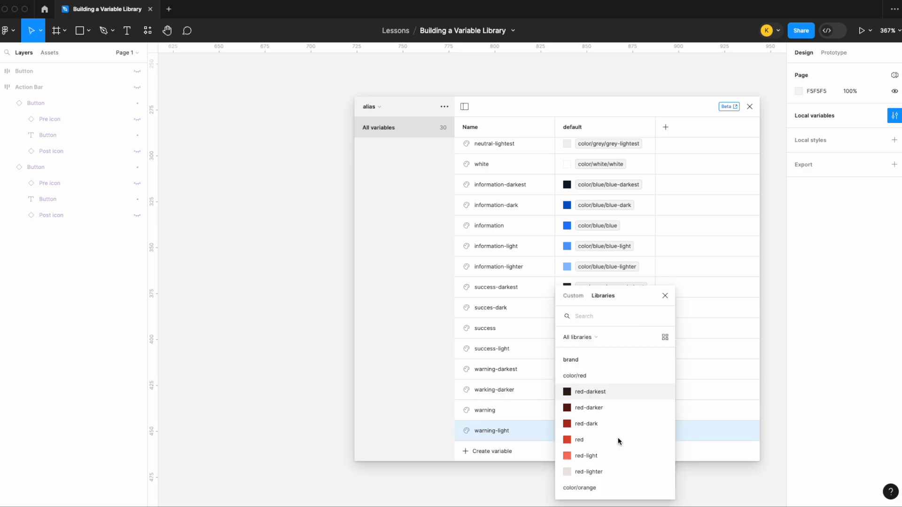
{"action": "type", "text": "yel"}
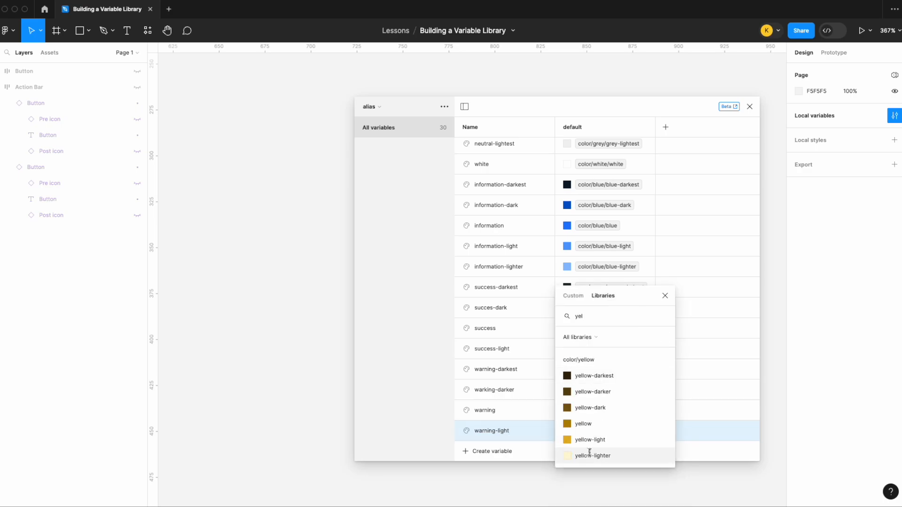
{"action": "left_click", "coordinate": [602, 439]}
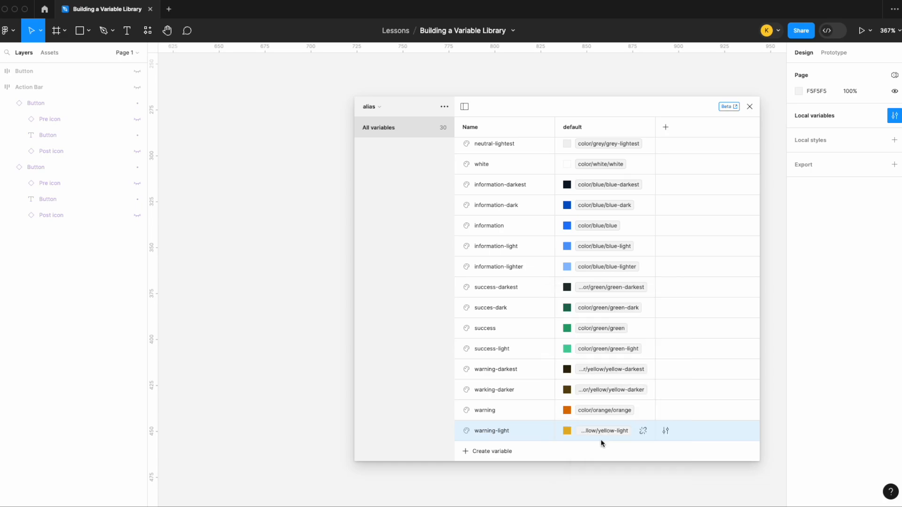
Add a color variable named error-darkest and alias its default value to color/red/red-darkest.
{"action": "scroll", "coordinate": [525, 255], "scroll_direction": "up", "scroll_amount": 5}
{"action": "scroll", "coordinate": [524, 255], "scroll_direction": "up", "scroll_amount": 3}
{"action": "scroll", "coordinate": [524, 255], "scroll_direction": "down", "scroll_amount": 10}
{"action": "left_click", "coordinate": [493, 450]}
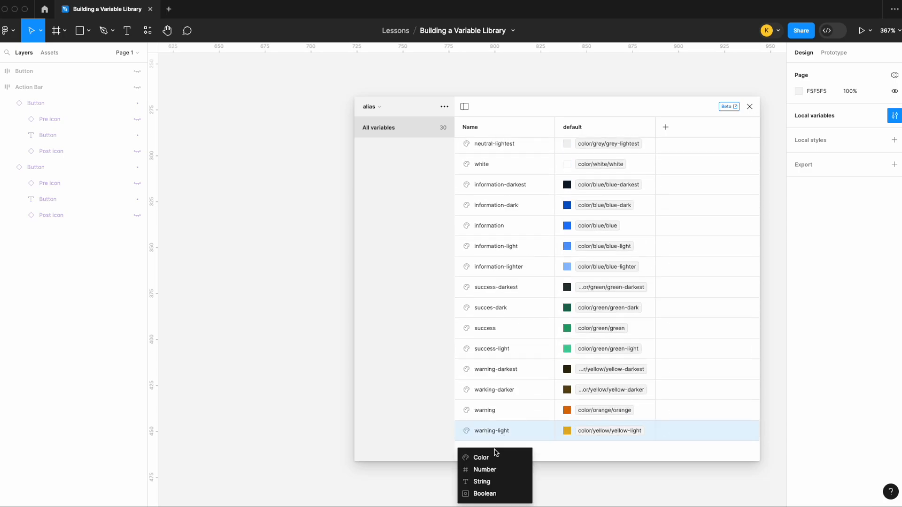
{"action": "left_click", "coordinate": [496, 455]}
{"action": "type", "text": "erro"}
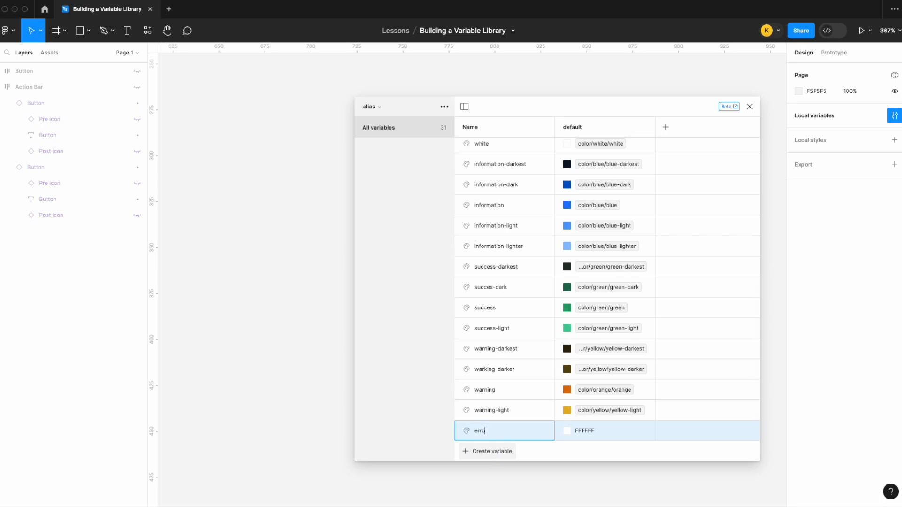
{"action": "type", "text": "r-darkest"}
{"action": "right_click", "coordinate": [608, 431]}
{"action": "left_click", "coordinate": [625, 437]}
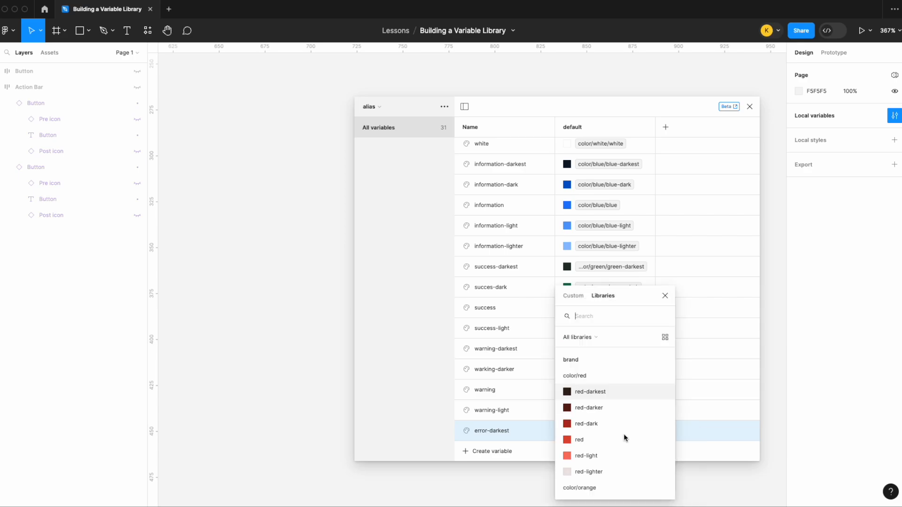
{"action": "left_click", "coordinate": [621, 395]}
Add a color variable named error-dark and alias its default value to color/red/red-dark.
{"action": "left_click", "coordinate": [507, 451]}
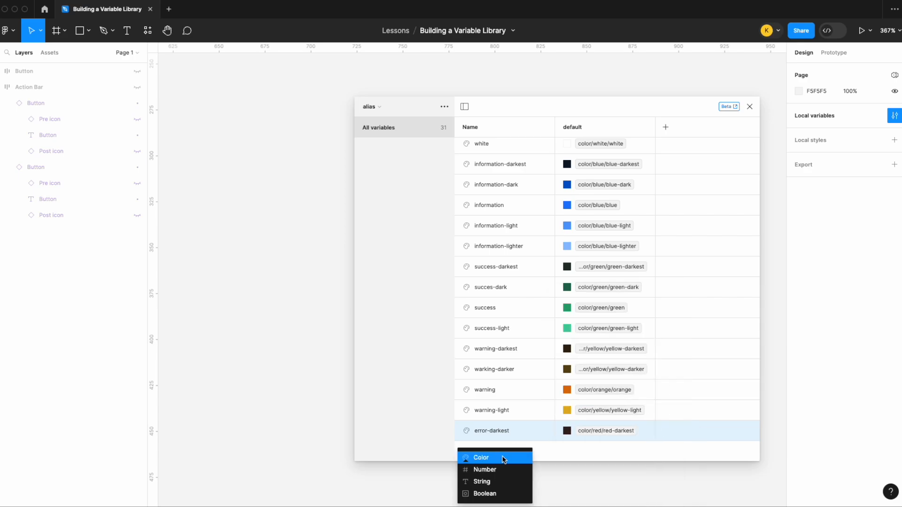
{"action": "left_click", "coordinate": [502, 457]}
{"action": "type", "text": "erro"}
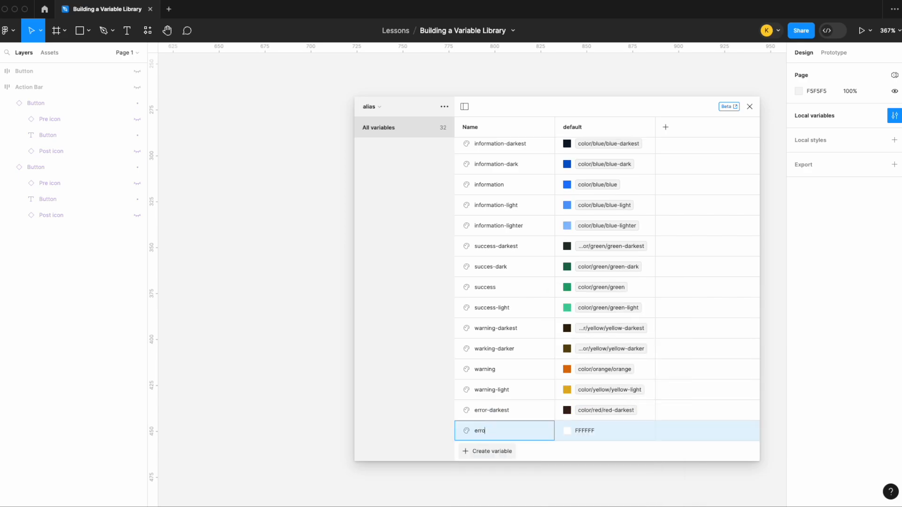
{"action": "type", "text": "r-dark"}
{"action": "right_click", "coordinate": [588, 432]}
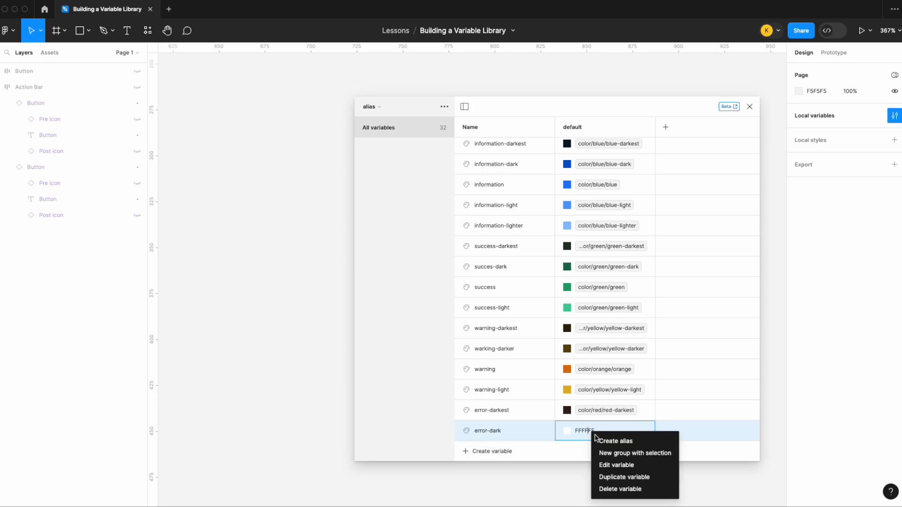
{"action": "left_click", "coordinate": [605, 439]}
{"action": "left_click", "coordinate": [604, 425]}
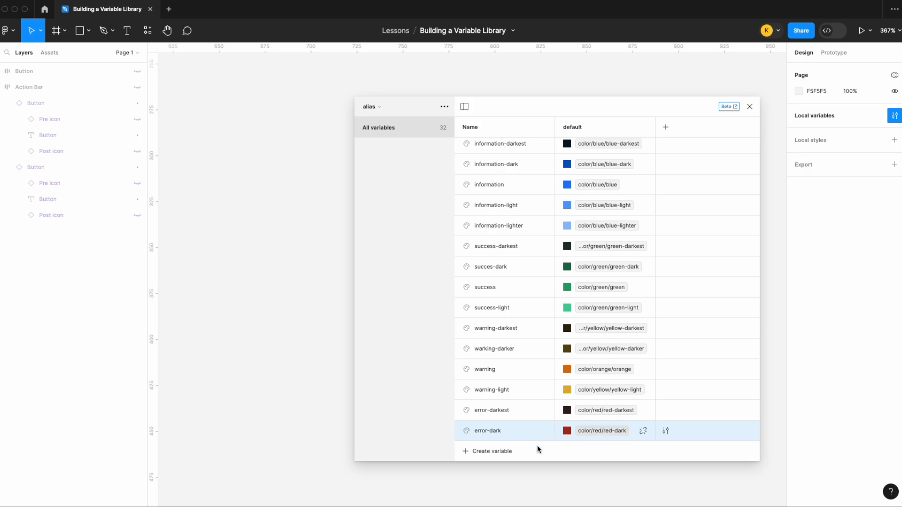
Add a color variable named error and alias its default value to color/red/red.
{"action": "left_click", "coordinate": [503, 451]}
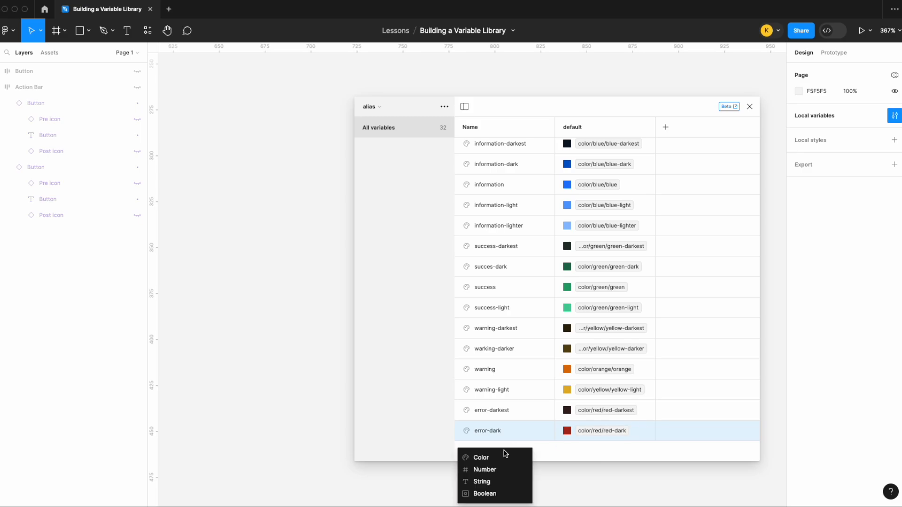
{"action": "left_click", "coordinate": [495, 457]}
{"action": "type", "text": "error"}
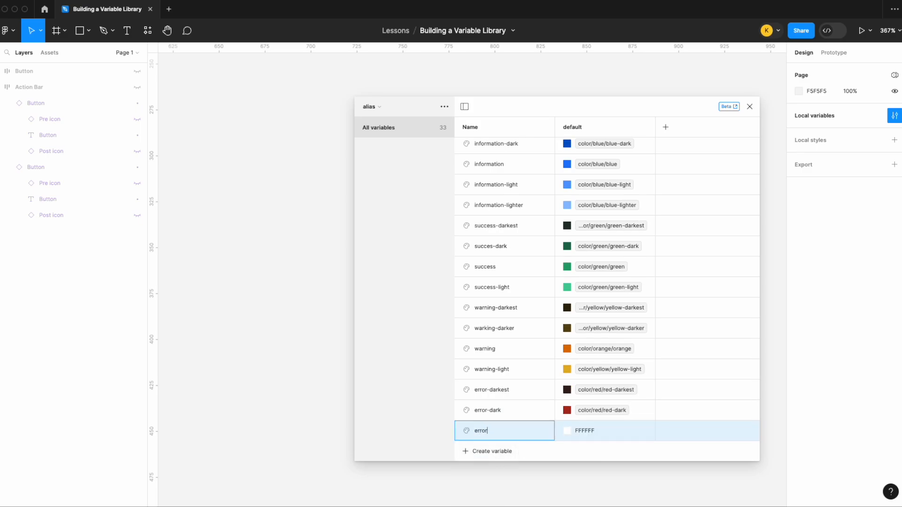
{"action": "right_click", "coordinate": [587, 429]}
{"action": "left_click", "coordinate": [603, 432]}
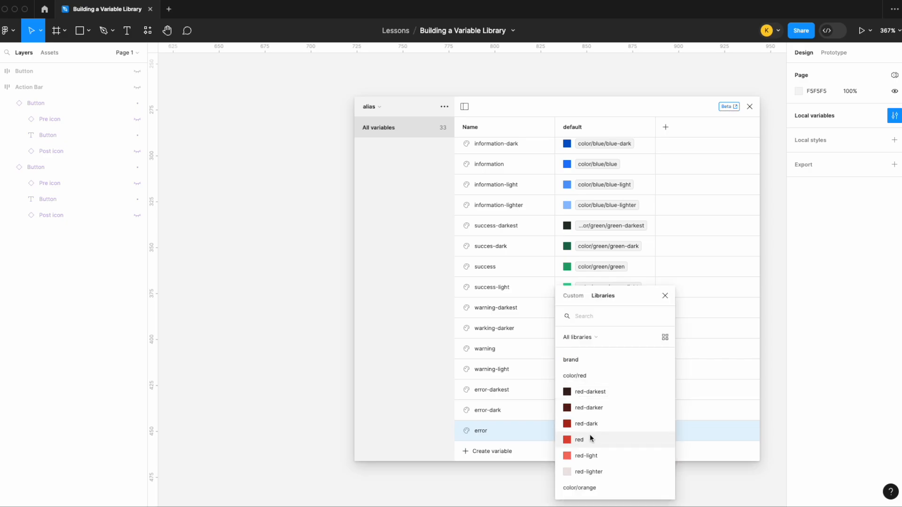
{"action": "left_click", "coordinate": [588, 440]}
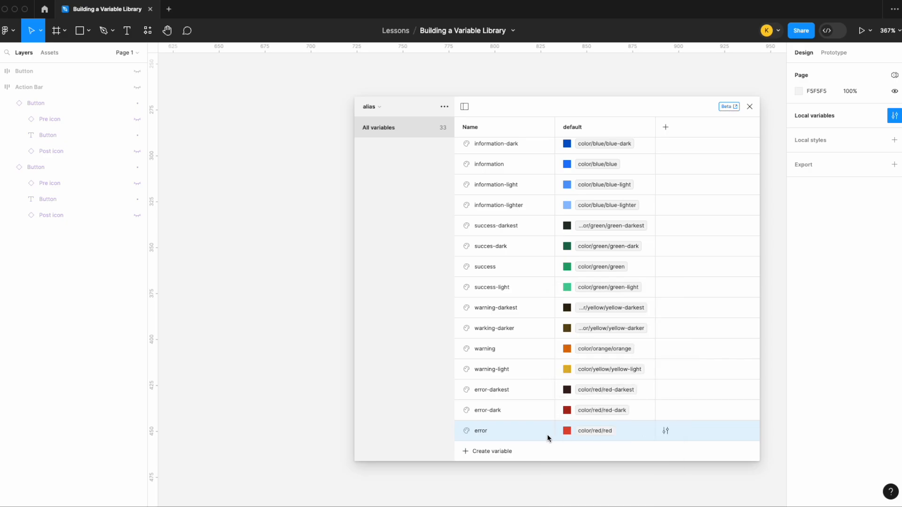
Add a color variable named error-light and alias its default value to color/red/red-light.
{"action": "left_click", "coordinate": [483, 451]}
{"action": "left_click", "coordinate": [481, 457]}
{"action": "type", "text": "error-light"}
{"action": "left_click", "coordinate": [598, 428]}
{"action": "right_click", "coordinate": [598, 429]}
{"action": "left_click", "coordinate": [614, 438]}
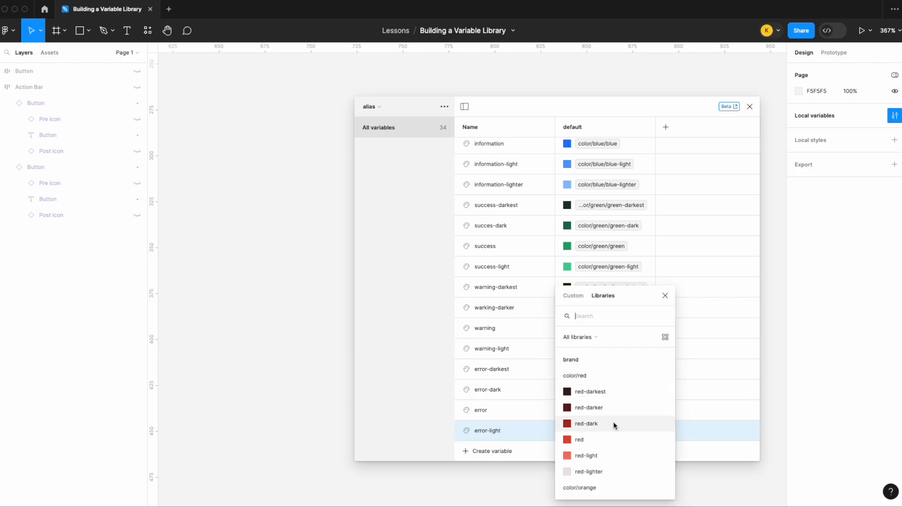
{"action": "left_click", "coordinate": [601, 453]}
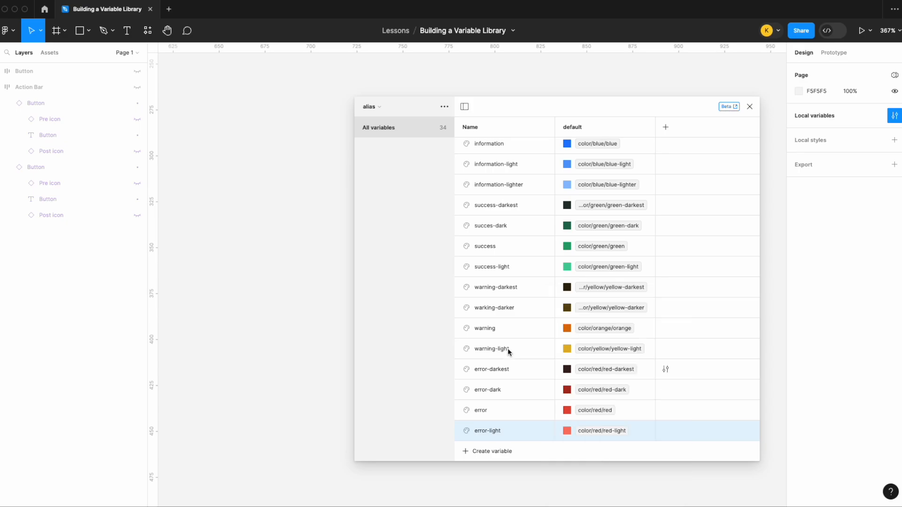
Review all variables in the alias collection, from the primary colors through to the error colors.
{"action": "scroll", "coordinate": [509, 352], "scroll_direction": "up", "scroll_amount": 10}
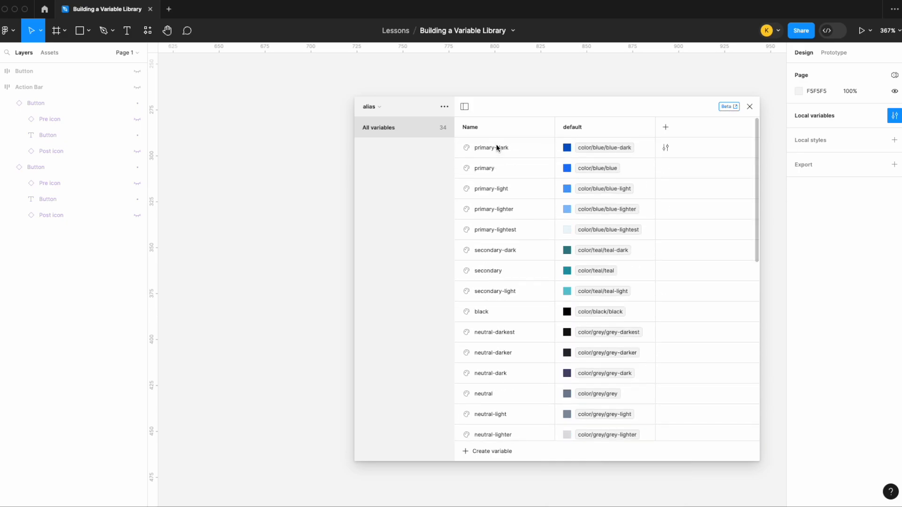
{"action": "scroll", "coordinate": [502, 277], "scroll_direction": "down", "scroll_amount": 2}
{"action": "scroll", "coordinate": [521, 291], "scroll_direction": "down", "scroll_amount": 1}
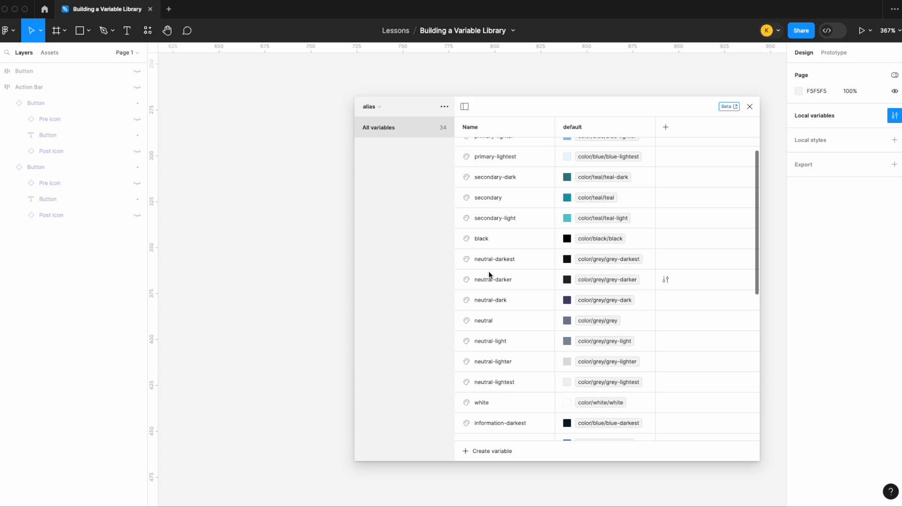
{"action": "scroll", "coordinate": [512, 301], "scroll_direction": "down", "scroll_amount": 5}
{"action": "scroll", "coordinate": [514, 329], "scroll_direction": "down", "scroll_amount": 2}
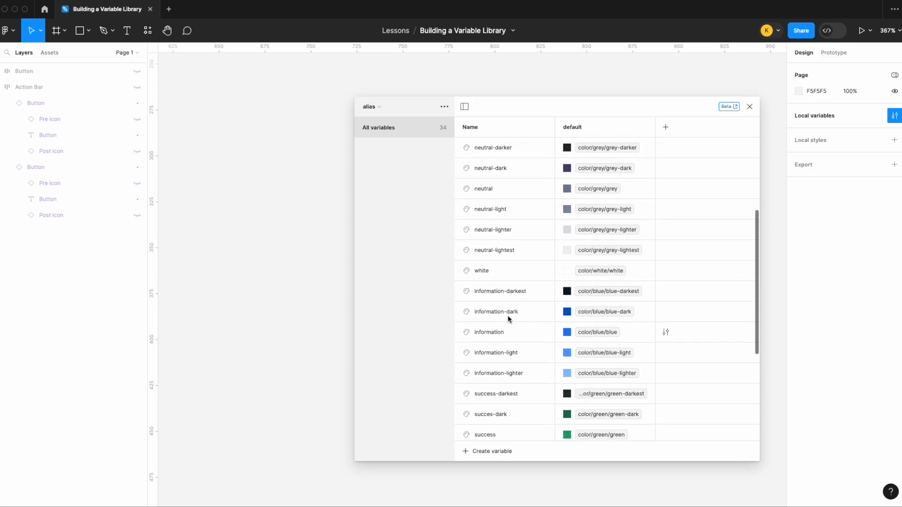
{"action": "scroll", "coordinate": [513, 326], "scroll_direction": "down", "scroll_amount": 2}
{"action": "scroll", "coordinate": [505, 348], "scroll_direction": "down", "scroll_amount": 6}
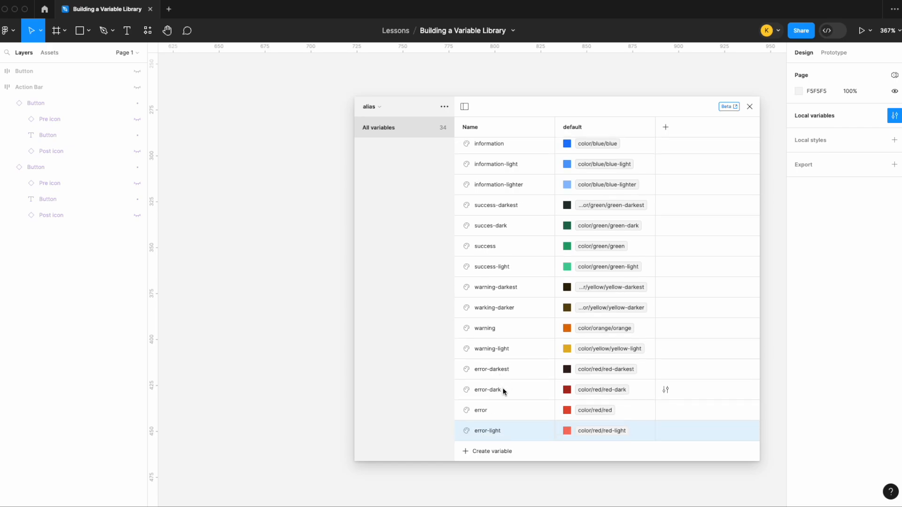
Add a color variable named highlight and alias its default value to color/purple/purple.
{"action": "left_click", "coordinate": [491, 451]}
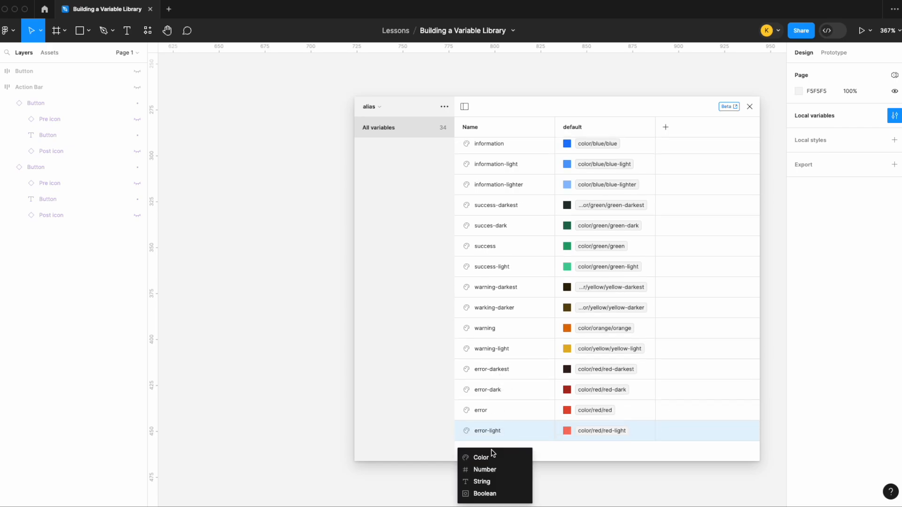
{"action": "left_click", "coordinate": [492, 457]}
{"action": "type", "text": "highlight"}
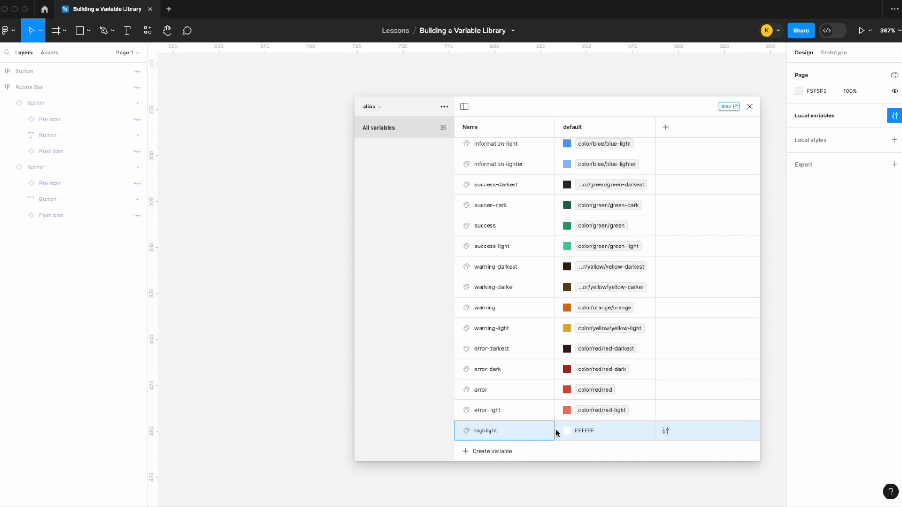
{"action": "right_click", "coordinate": [591, 431]}
{"action": "left_click", "coordinate": [606, 431]}
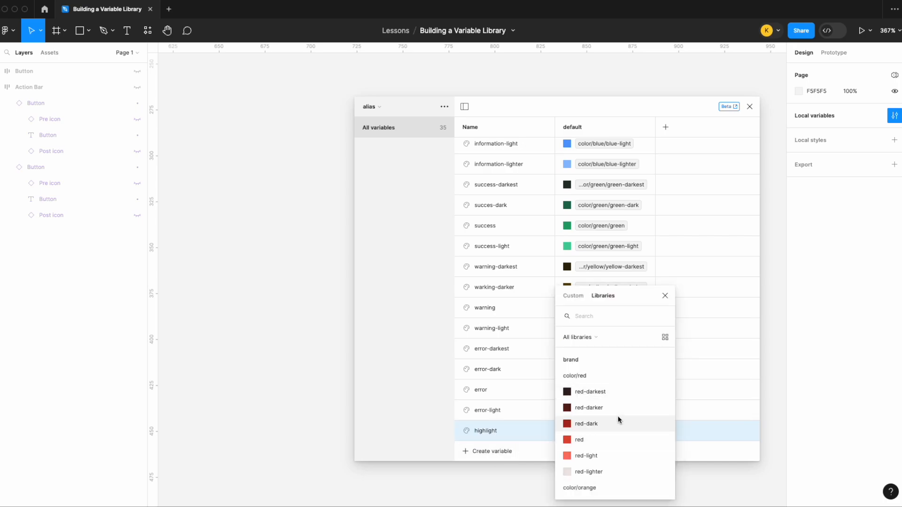
{"action": "type", "text": "purp"}
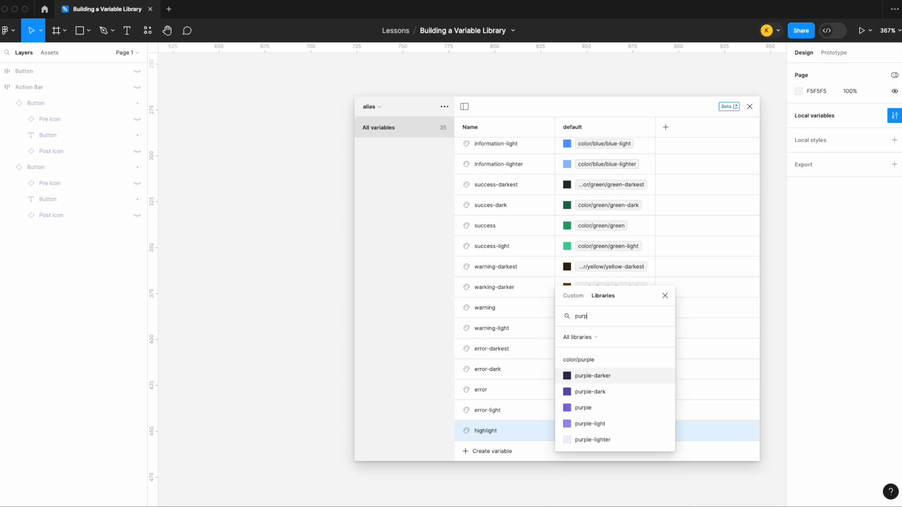
{"action": "left_click", "coordinate": [604, 413]}
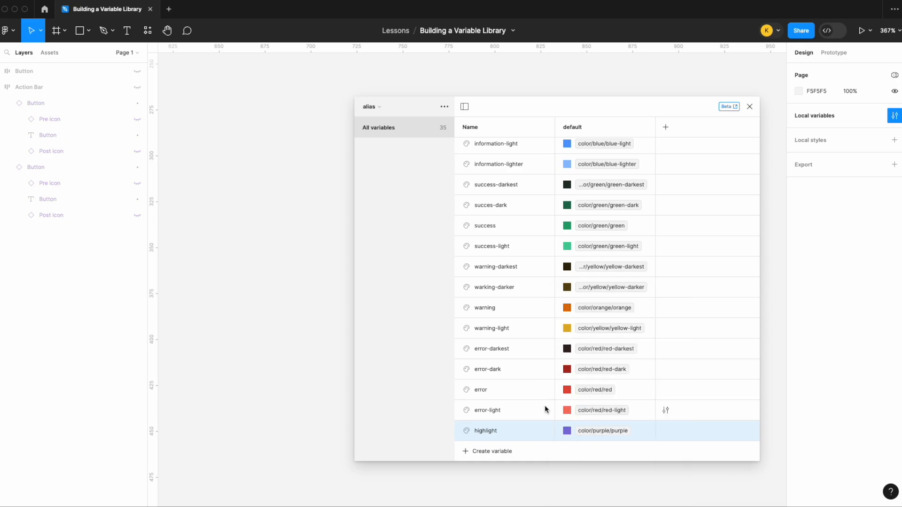
Review the color variables in the alias collection, including the theme's neutral group.
{"action": "scroll", "coordinate": [529, 352], "scroll_direction": "up", "scroll_amount": 5}
{"action": "scroll", "coordinate": [530, 354], "scroll_direction": "down", "scroll_amount": 5}
{"action": "scroll", "coordinate": [529, 353], "scroll_direction": "up", "scroll_amount": 5}
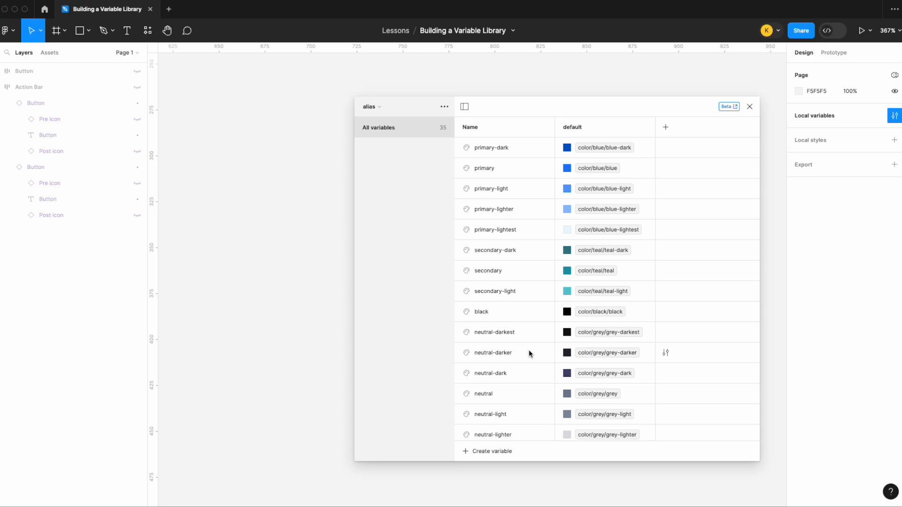
{"action": "scroll", "coordinate": [500, 274], "scroll_direction": "down", "scroll_amount": 3}
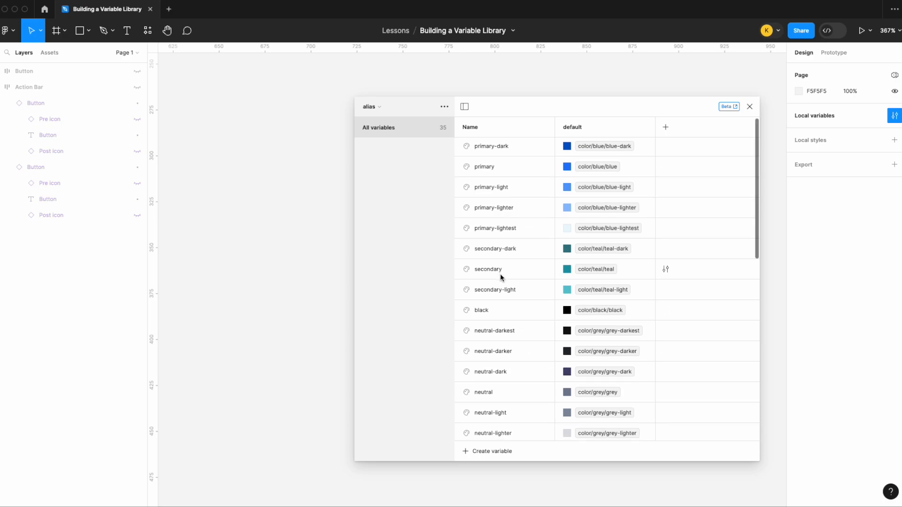
{"action": "scroll", "coordinate": [499, 297], "scroll_direction": "up", "scroll_amount": 3}
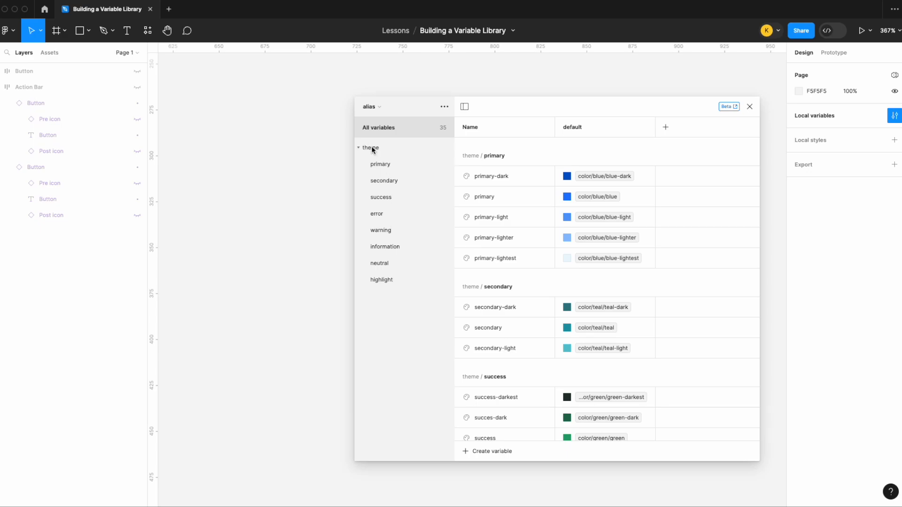
{"action": "left_click", "coordinate": [382, 259]}
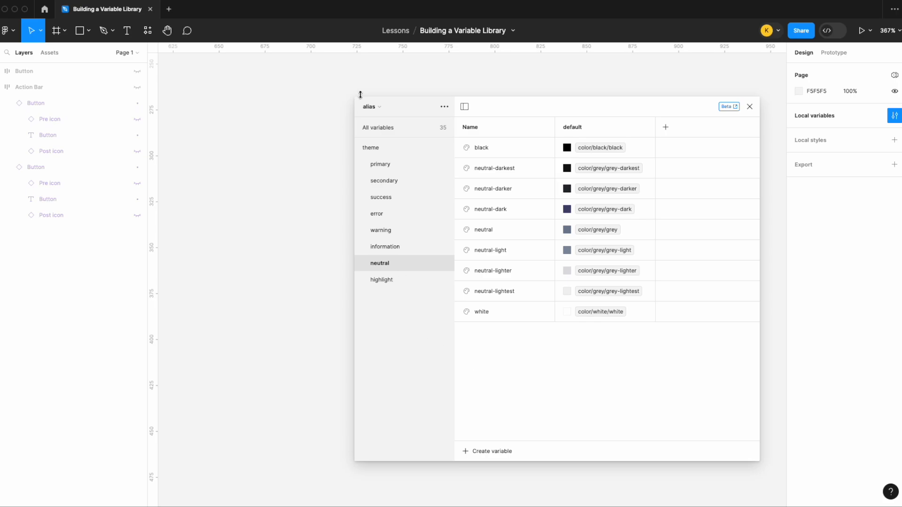
Switch to the mapped collection and create a color variable named text/headings.
{"action": "left_click", "coordinate": [371, 106]}
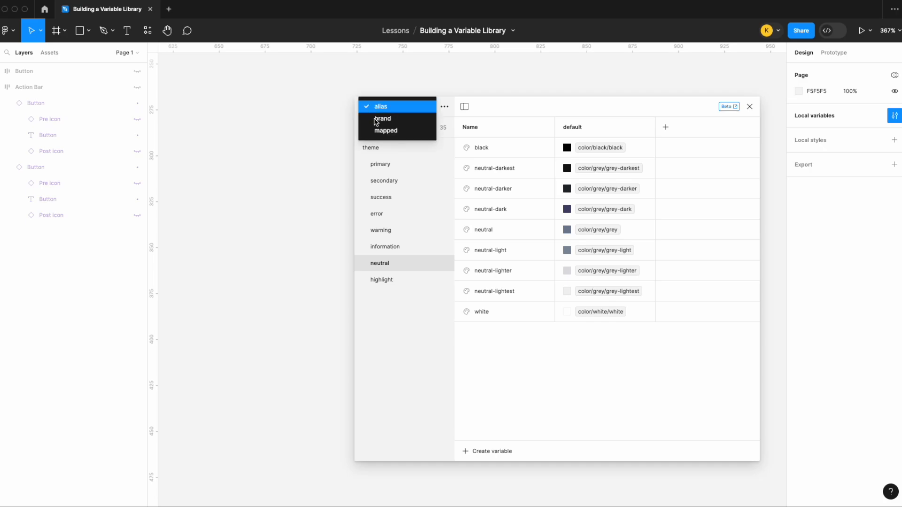
{"action": "left_click", "coordinate": [377, 119]}
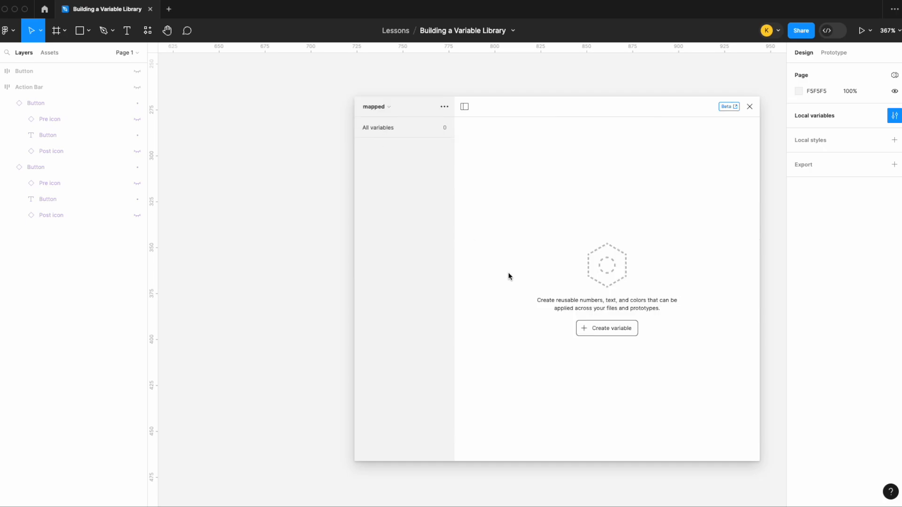
{"action": "left_click", "coordinate": [590, 329]}
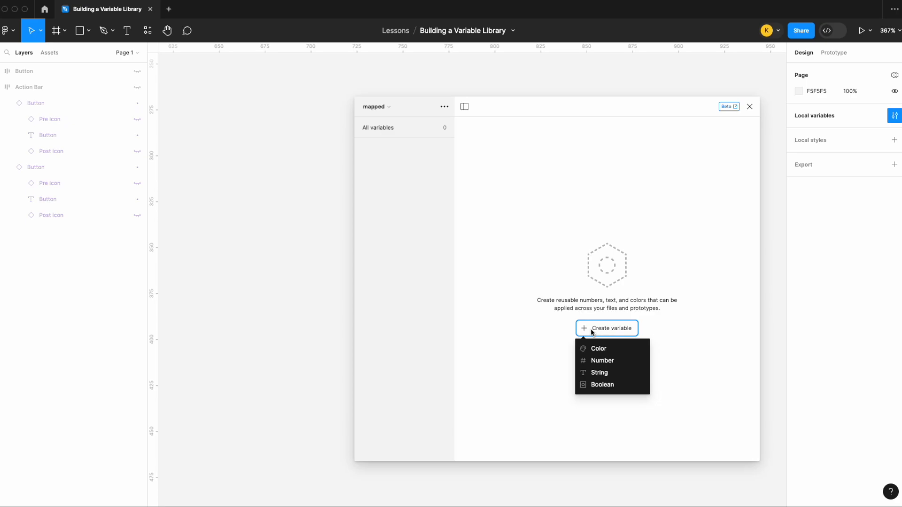
{"action": "left_click", "coordinate": [597, 348]}
{"action": "left_click", "coordinate": [395, 127]}
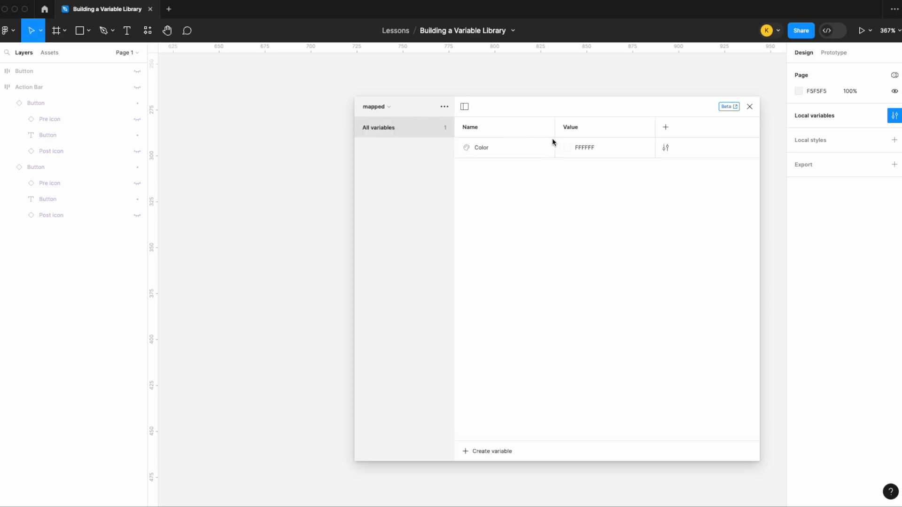
{"action": "double_click", "coordinate": [487, 149]}
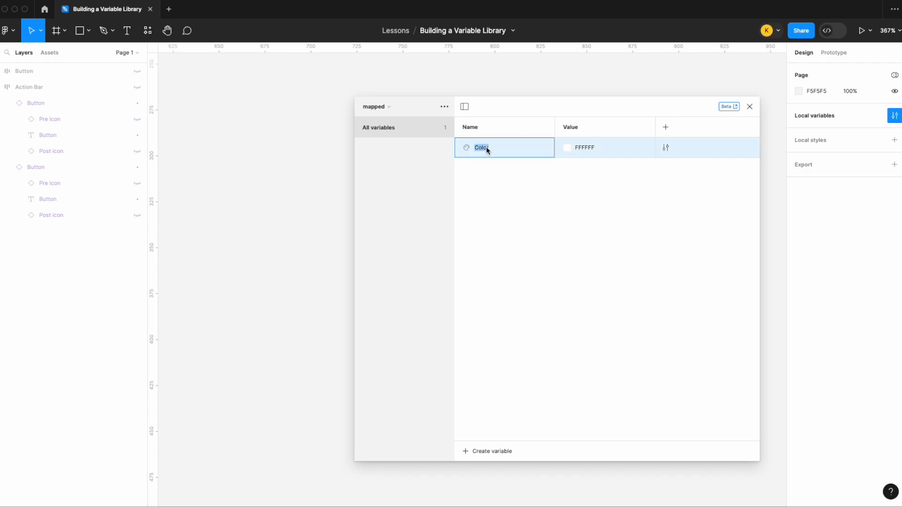
{"action": "type", "text": "text/headings"}
{"action": "key", "text": "Return"}
Rename the mapped collection's value column to light.
{"action": "double_click", "coordinate": [576, 128]}
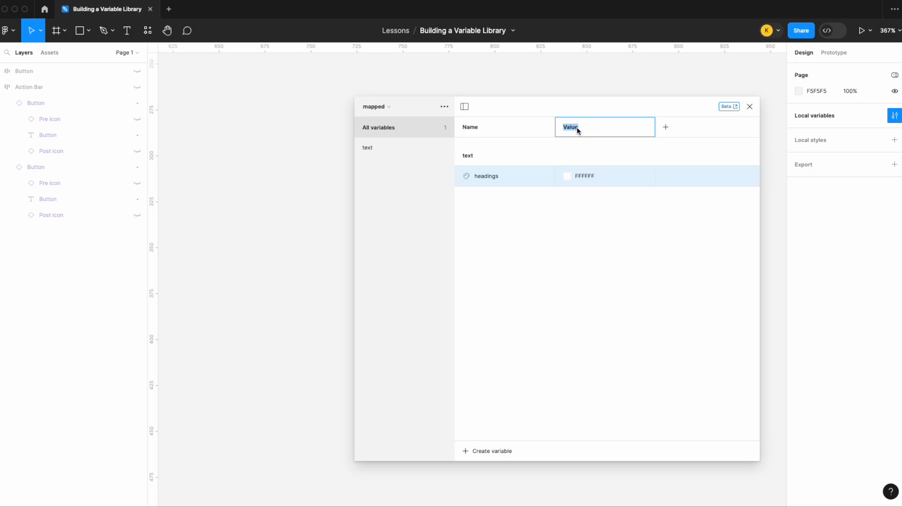
{"action": "type", "text": "light"}
{"action": "key", "text": "Return"}
Alias the headings variable's light value to theme/neutral/black, searching the libraries for "them".
{"action": "right_click", "coordinate": [602, 181]}
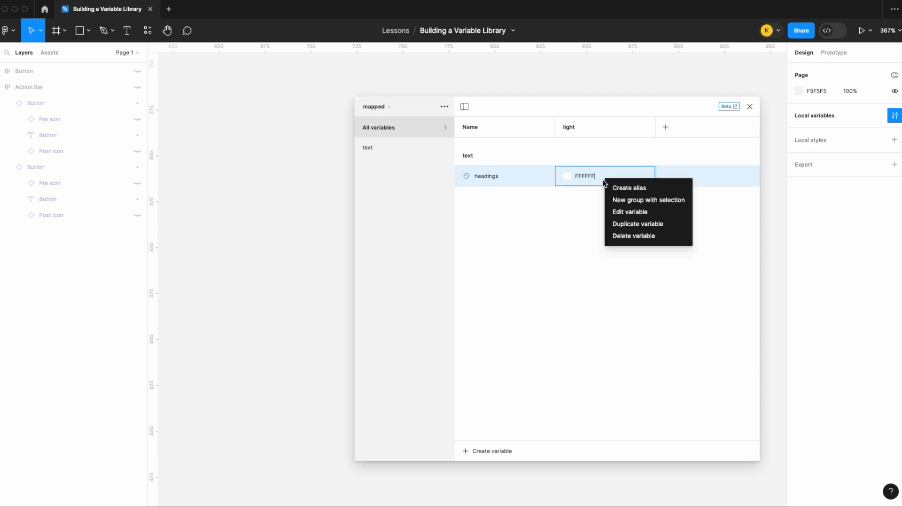
{"action": "left_click", "coordinate": [617, 187]}
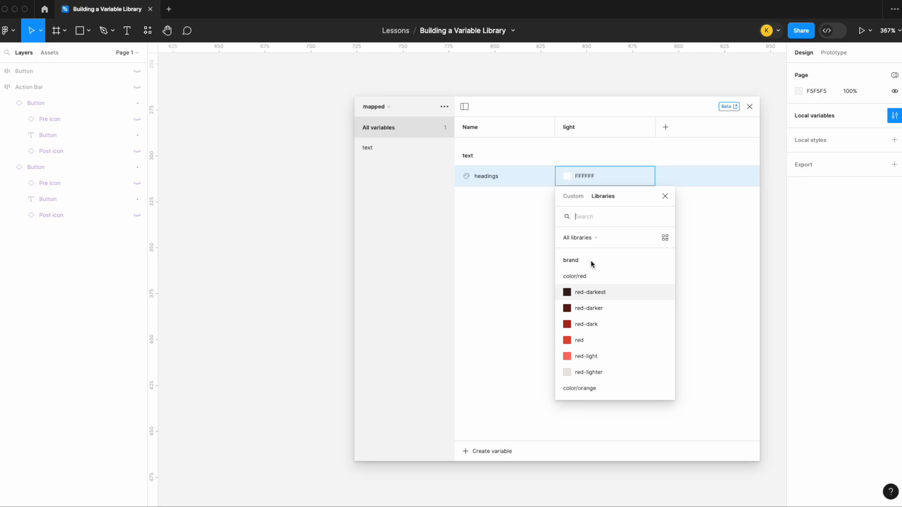
{"action": "scroll", "coordinate": [591, 339], "scroll_direction": "down", "scroll_amount": 10}
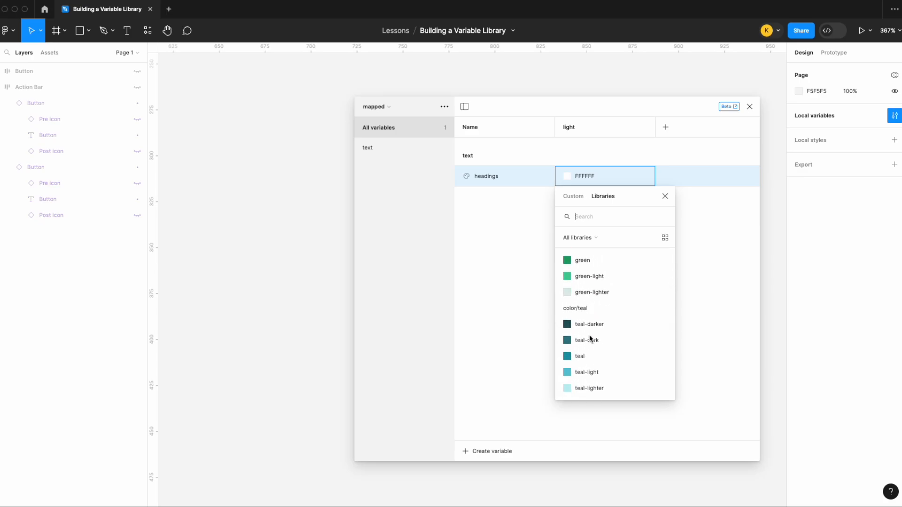
{"action": "type", "text": "them"}
{"action": "scroll", "coordinate": [591, 347], "scroll_direction": "down", "scroll_amount": 5}
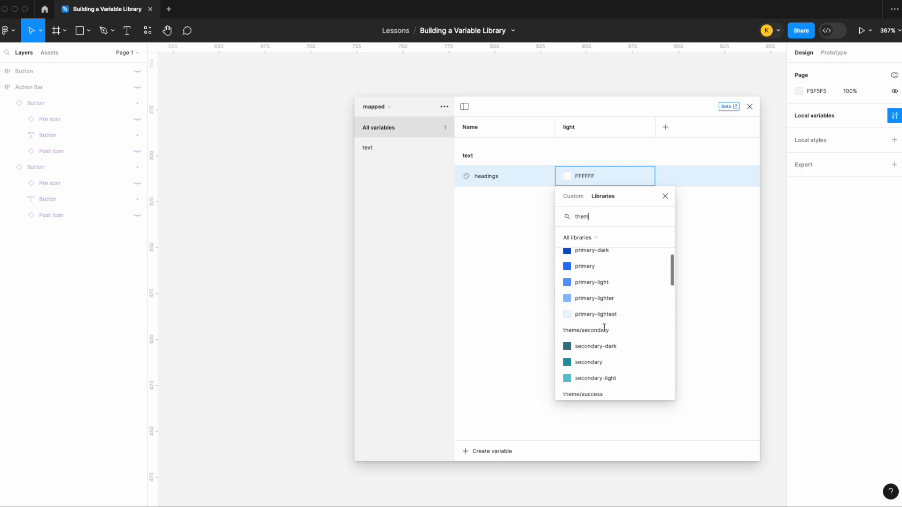
{"action": "scroll", "coordinate": [604, 331], "scroll_direction": "down", "scroll_amount": 7}
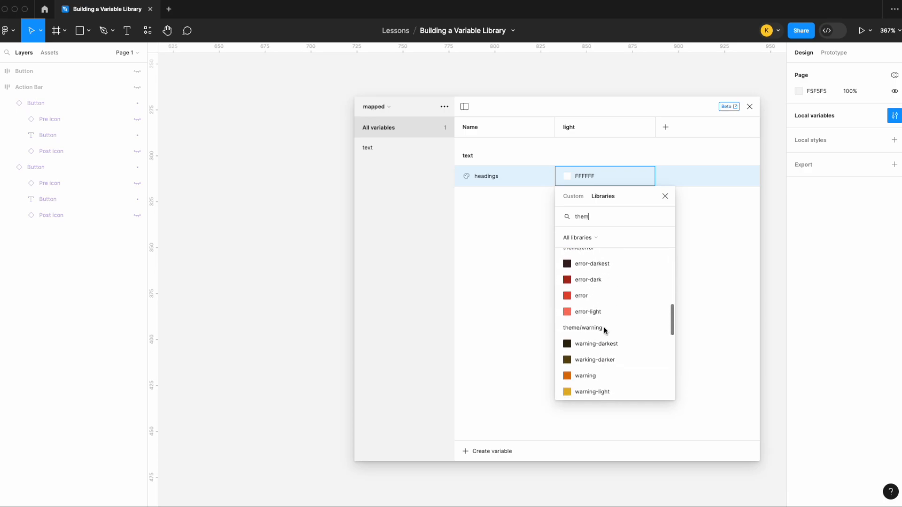
{"action": "scroll", "coordinate": [604, 326], "scroll_direction": "down", "scroll_amount": 8}
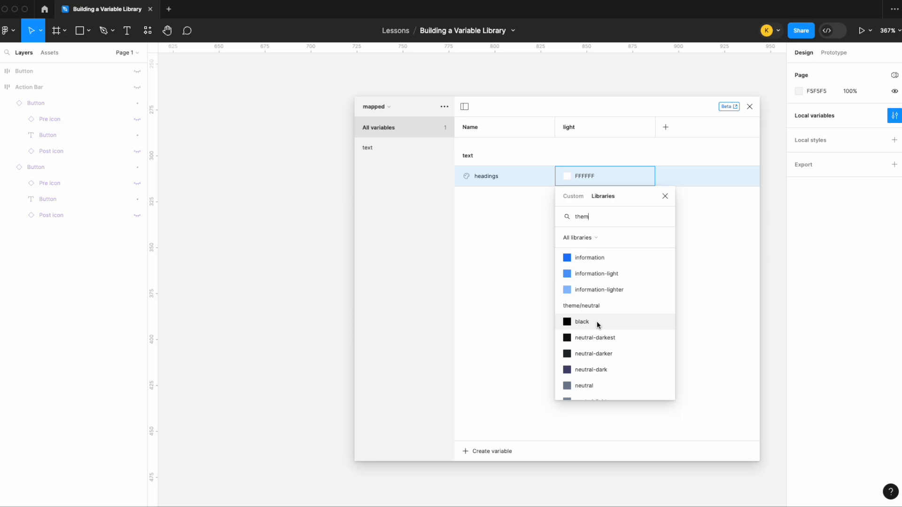
{"action": "left_click", "coordinate": [596, 321]}
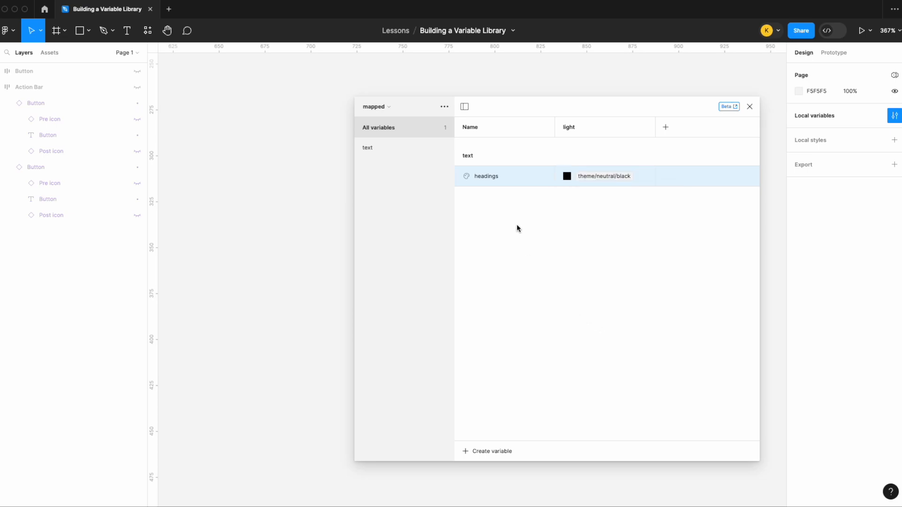
{"action": "left_click", "coordinate": [489, 452]}
{"action": "left_click", "coordinate": [484, 457]}
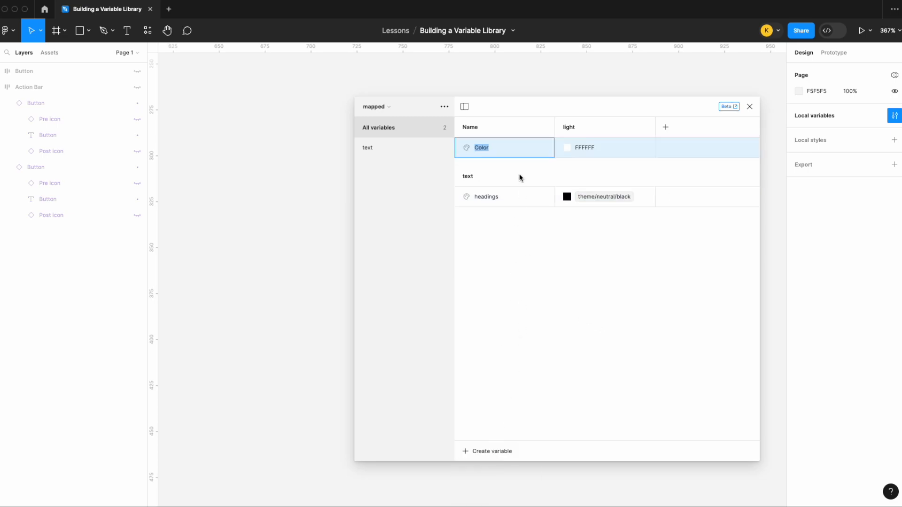
{"action": "left_click", "coordinate": [497, 147]}
{"action": "right_click", "coordinate": [497, 147]}
{"action": "left_click", "coordinate": [527, 190]}
Create a color variable named body inside the text group.
{"action": "left_click", "coordinate": [412, 149]}
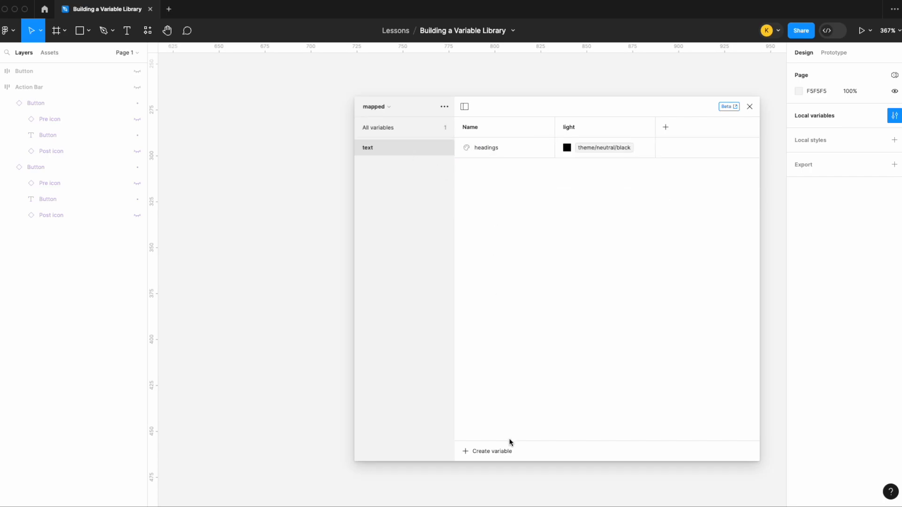
{"action": "left_click", "coordinate": [506, 450]}
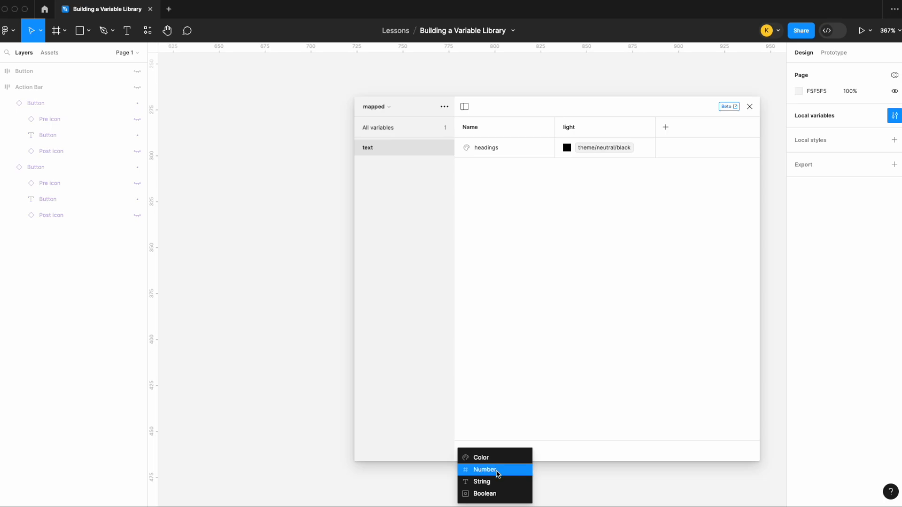
{"action": "left_click", "coordinate": [495, 458]}
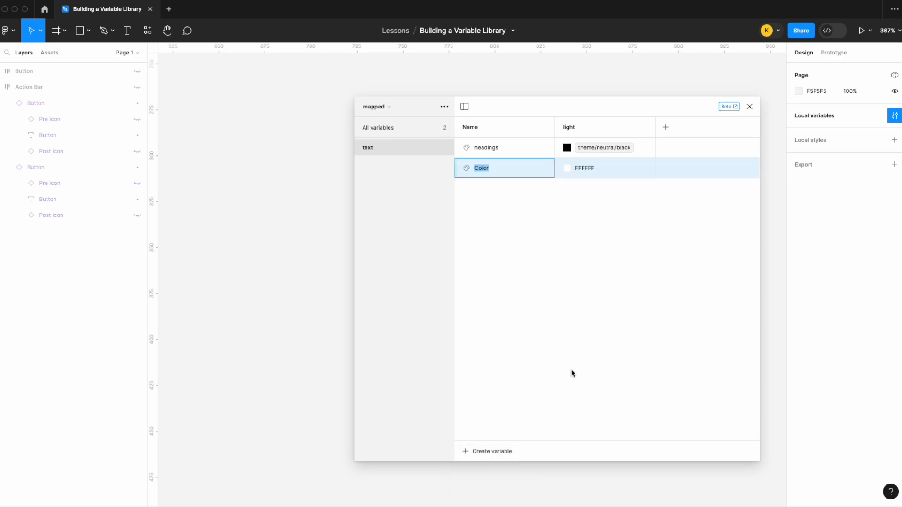
{"action": "type", "text": "body"}
{"action": "key", "text": "Return"}
Alias the body variable's light value to theme/neutral/neutral-darkest, searching the libraries for "neut".
{"action": "right_click", "coordinate": [621, 167]}
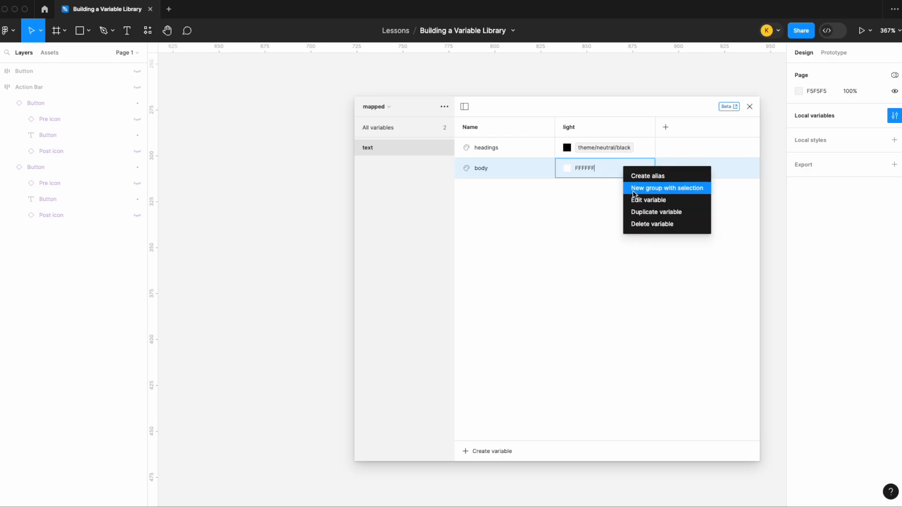
{"action": "left_click", "coordinate": [646, 174]}
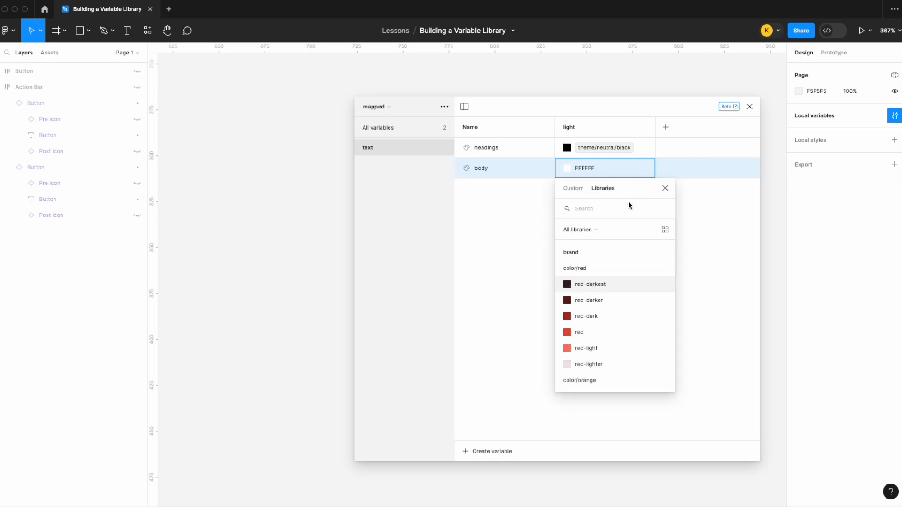
{"action": "type", "text": "neaut"}
{"action": "key", "text": "BackSpace"}
{"action": "key", "text": "BackSpace"}
{"action": "key", "text": "BackSpace"}
{"action": "type", "text": "ut"}
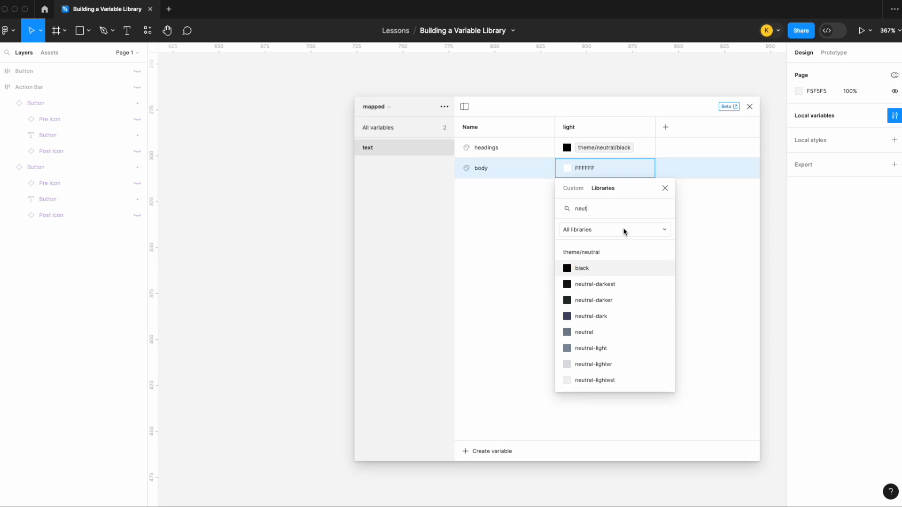
{"action": "left_click", "coordinate": [579, 284]}
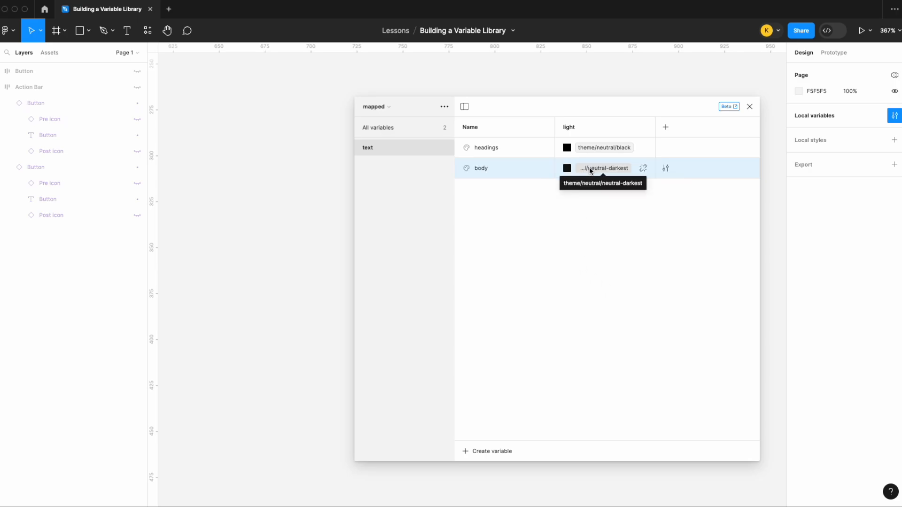
Add a color variable named action to the text group and alias its light value to theme/primary/primary.
{"action": "left_click", "coordinate": [492, 452]}
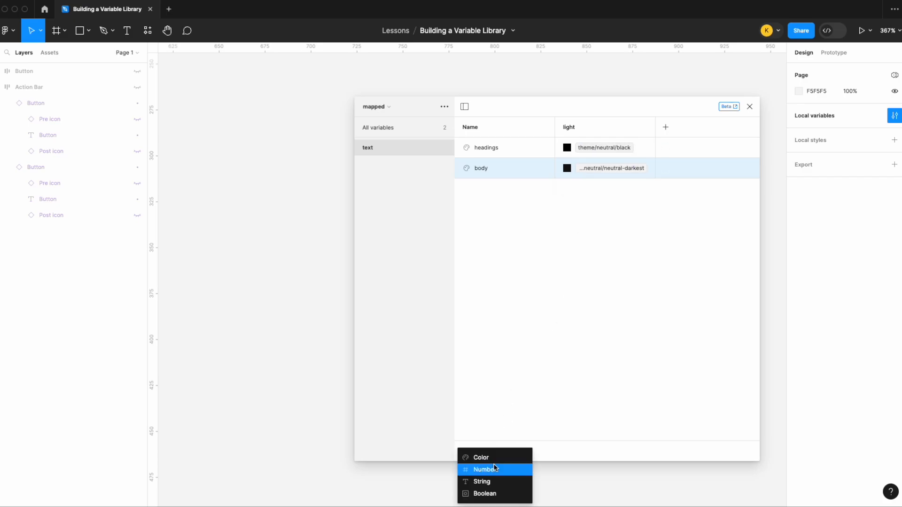
{"action": "left_click", "coordinate": [494, 457]}
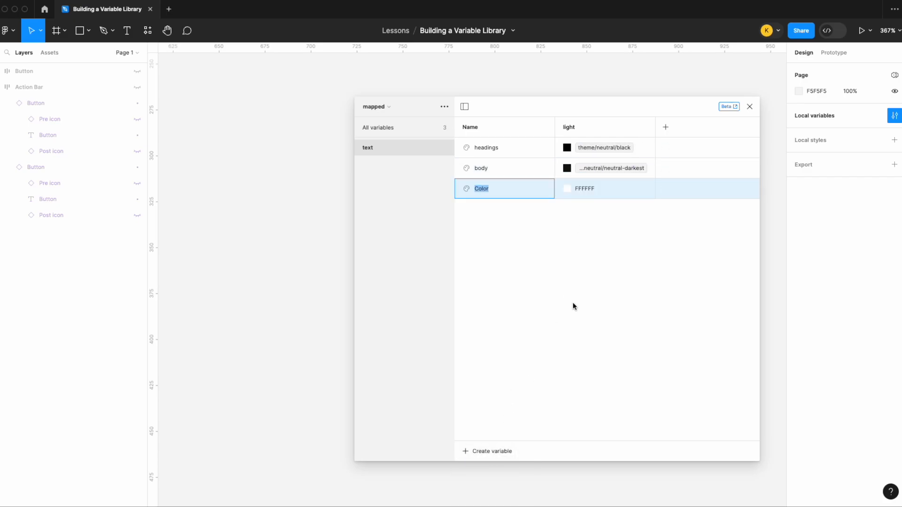
{"action": "type", "text": "action"}
{"action": "right_click", "coordinate": [597, 189]}
{"action": "left_click", "coordinate": [612, 193]}
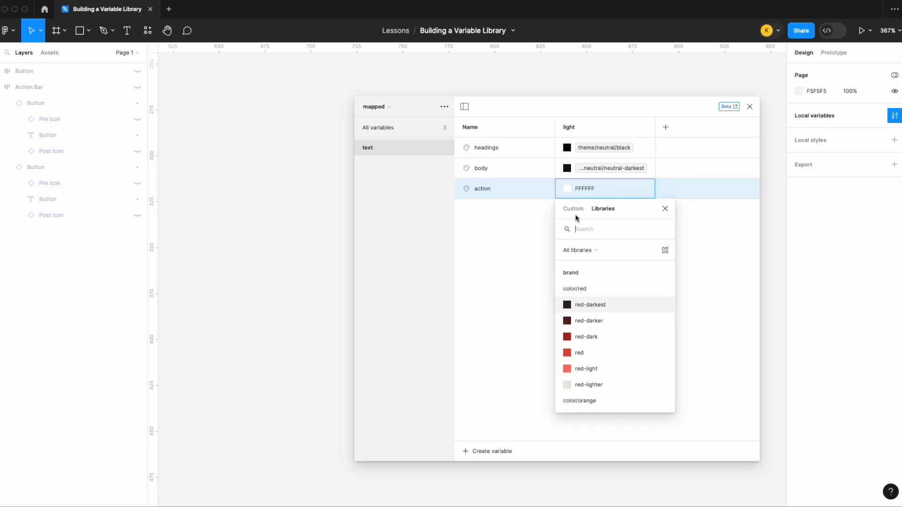
{"action": "type", "text": "prim"}
{"action": "left_click", "coordinate": [581, 304]}
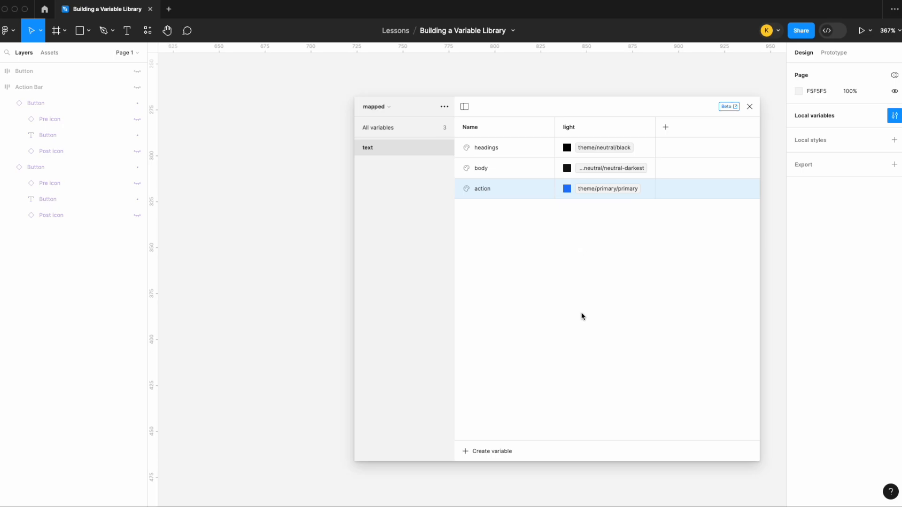
Add a color variable named action-hover to the text group and alias its light value to theme/primary/primary-dark.
{"action": "left_click", "coordinate": [476, 449]}
{"action": "left_click", "coordinate": [478, 457]}
{"action": "type", "text": "act"}
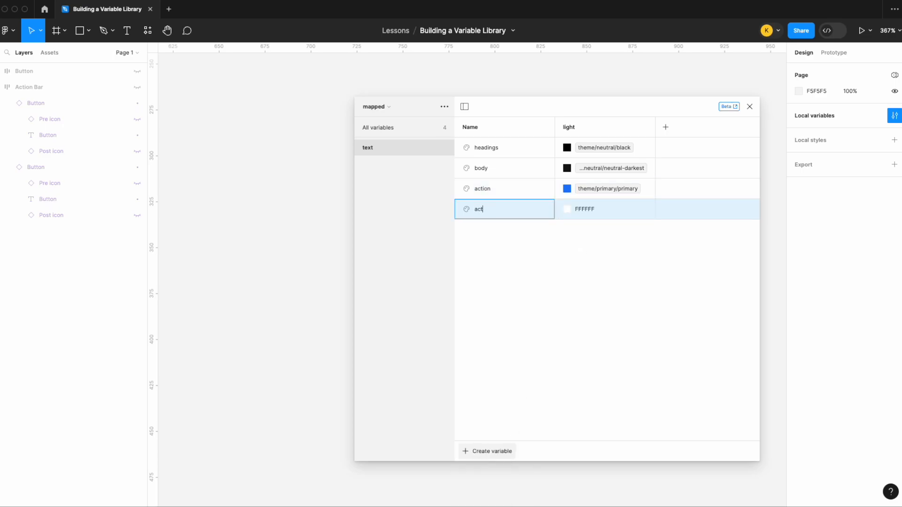
{"action": "type", "text": "ion-hover"}
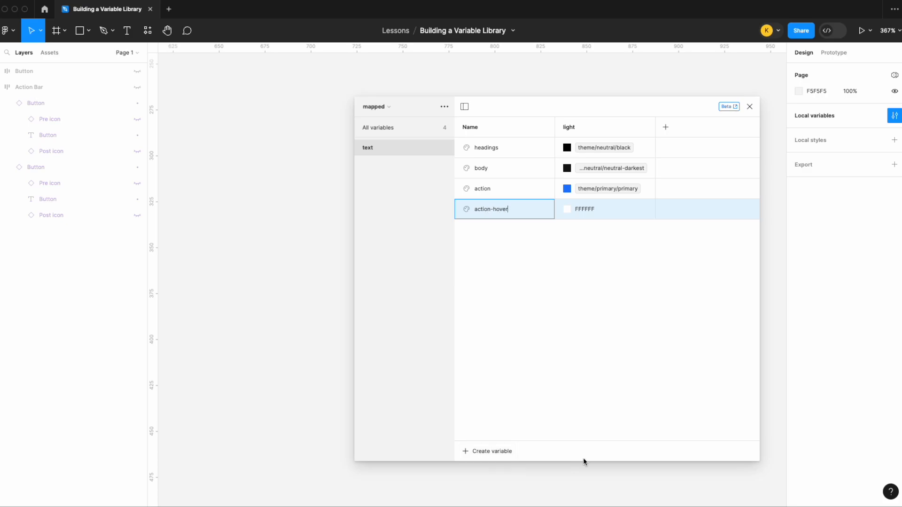
{"action": "right_click", "coordinate": [583, 208]}
{"action": "left_click", "coordinate": [603, 217]}
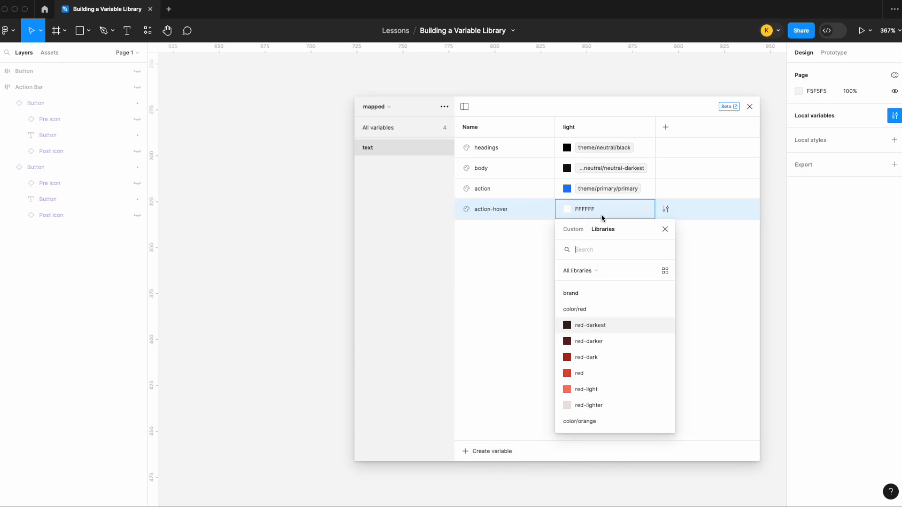
{"action": "type", "text": "them"}
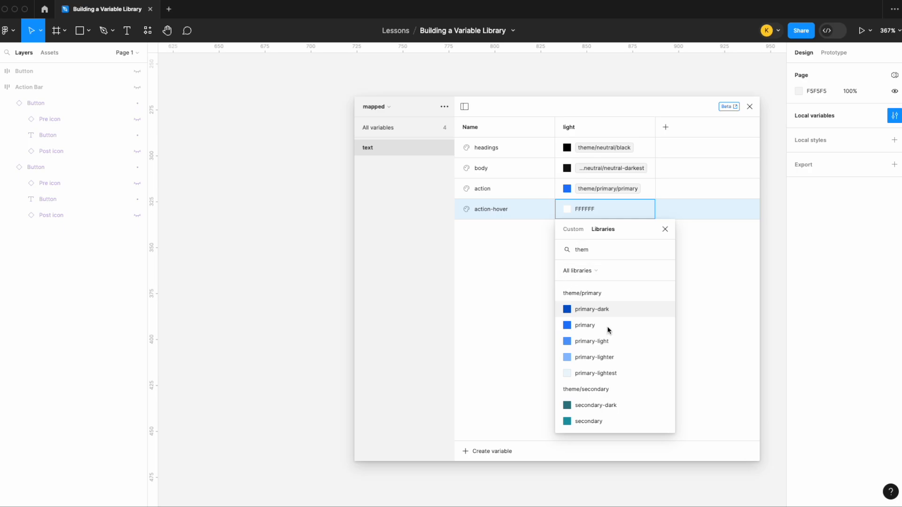
{"action": "left_click", "coordinate": [617, 313]}
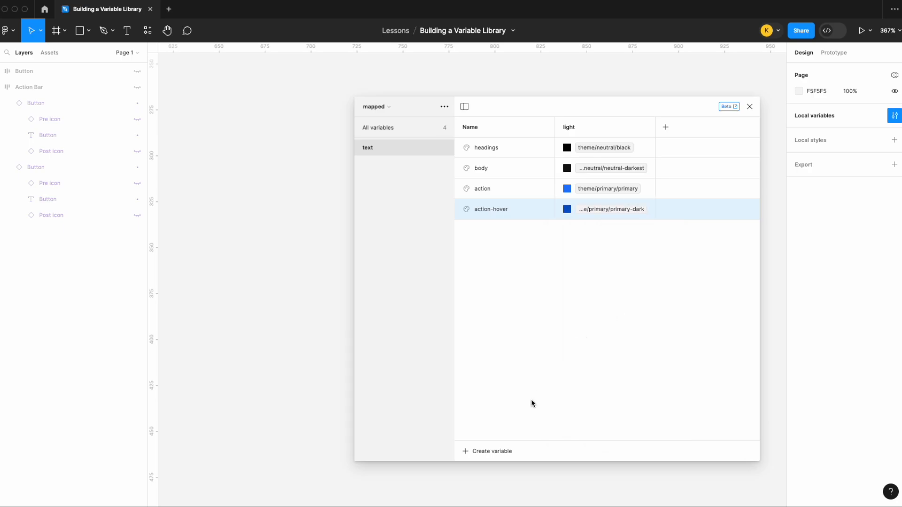
Add a color variable named disabled to the text group and alias its light value to theme/neutral/neutral.
{"action": "left_click", "coordinate": [473, 451]}
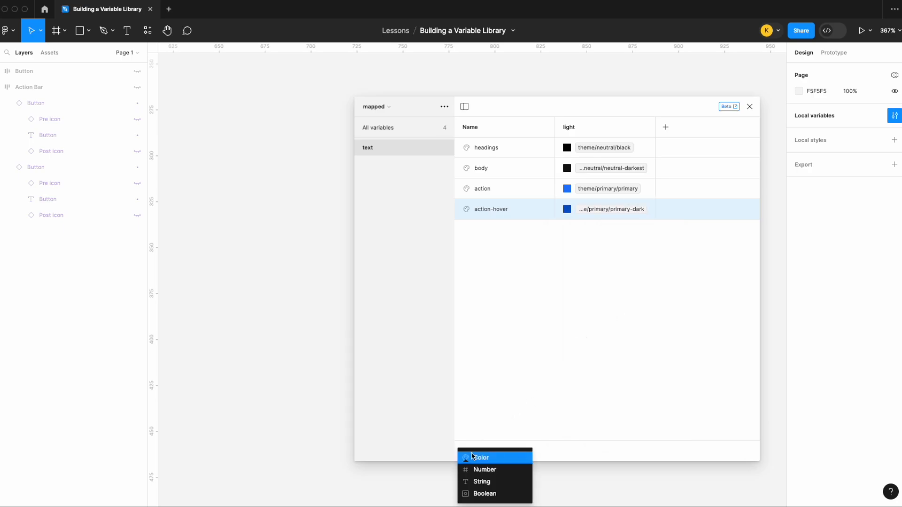
{"action": "left_click", "coordinate": [481, 457]}
{"action": "type", "text": "disabled"}
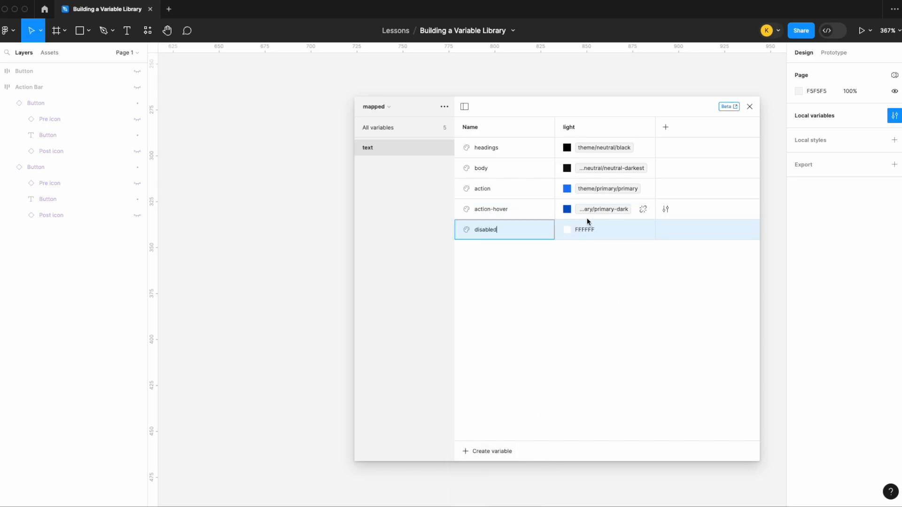
{"action": "right_click", "coordinate": [588, 230]}
{"action": "left_click", "coordinate": [610, 239]}
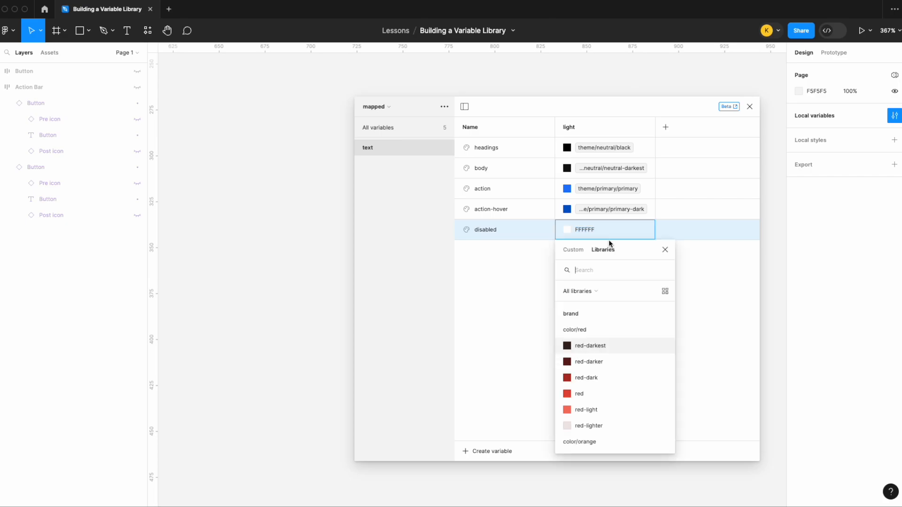
{"action": "type", "text": "theme"}
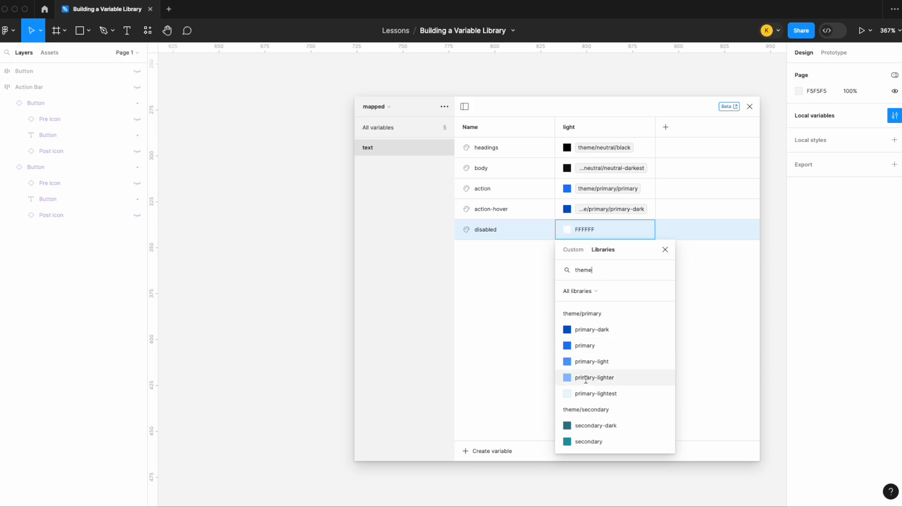
{"action": "scroll", "coordinate": [586, 383], "scroll_direction": "down", "scroll_amount": 3}
{"action": "type", "text": "/ne"}
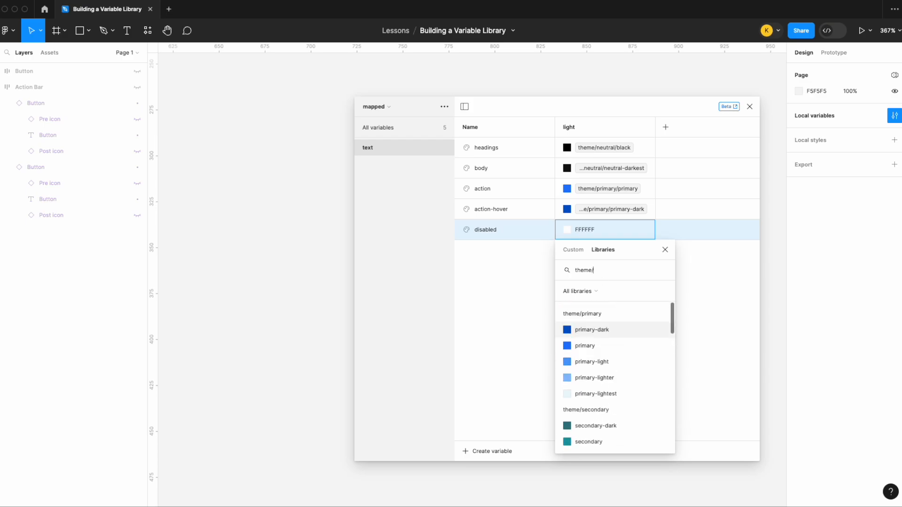
{"action": "left_click", "coordinate": [609, 393]}
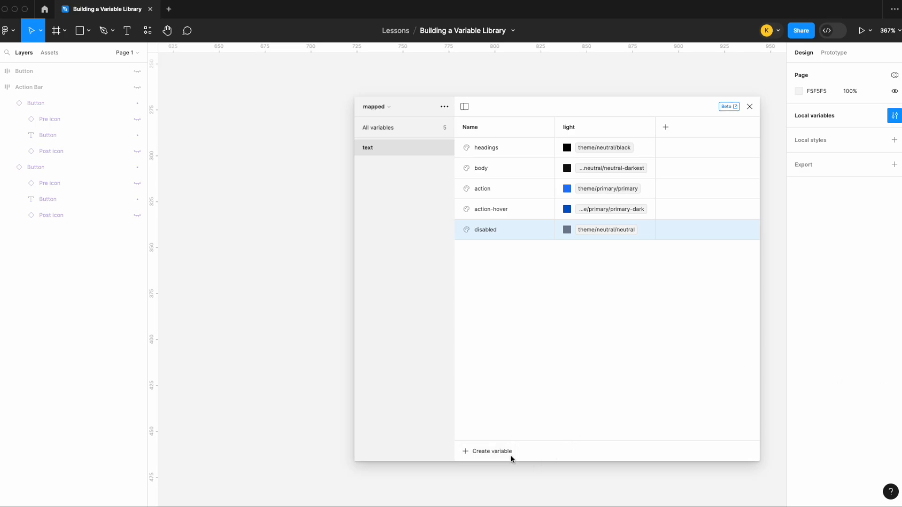
Add a color variable named highlight to the text group and alias its light value to theme/highlight/highlight.
{"action": "left_click", "coordinate": [496, 450]}
{"action": "left_click", "coordinate": [497, 459]}
{"action": "type", "text": "highlight"}
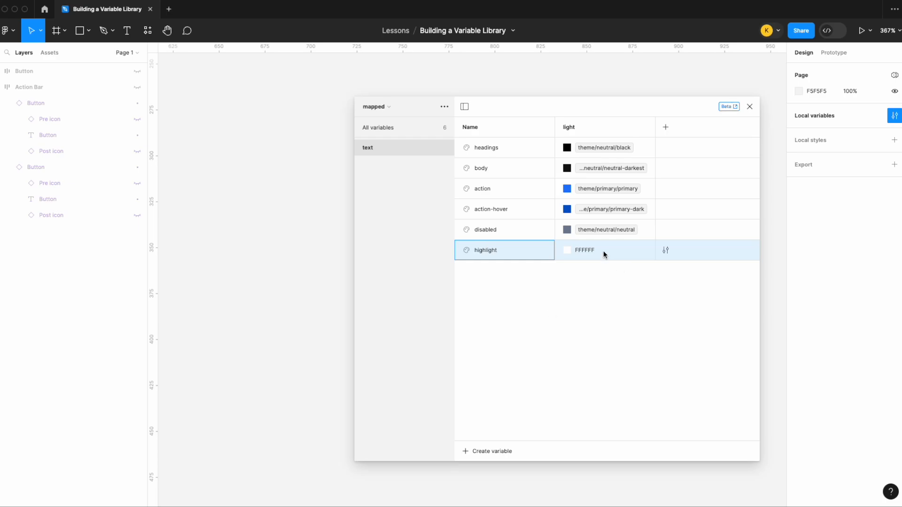
{"action": "right_click", "coordinate": [603, 250]}
{"action": "left_click", "coordinate": [621, 260]}
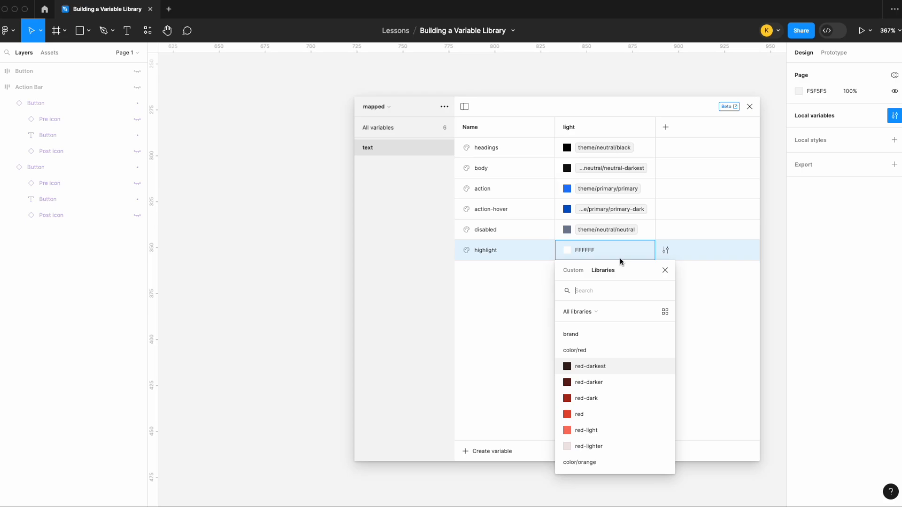
{"action": "type", "text": "theme/hi"}
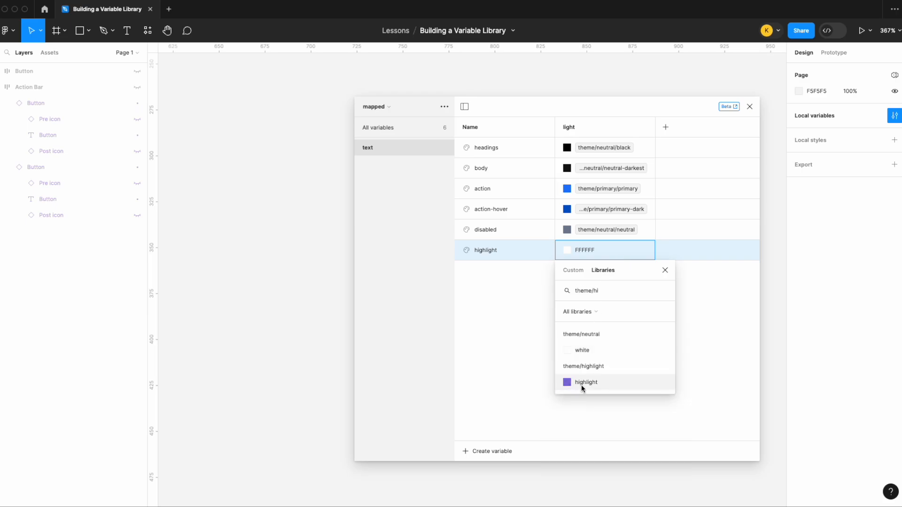
{"action": "left_click", "coordinate": [581, 384]}
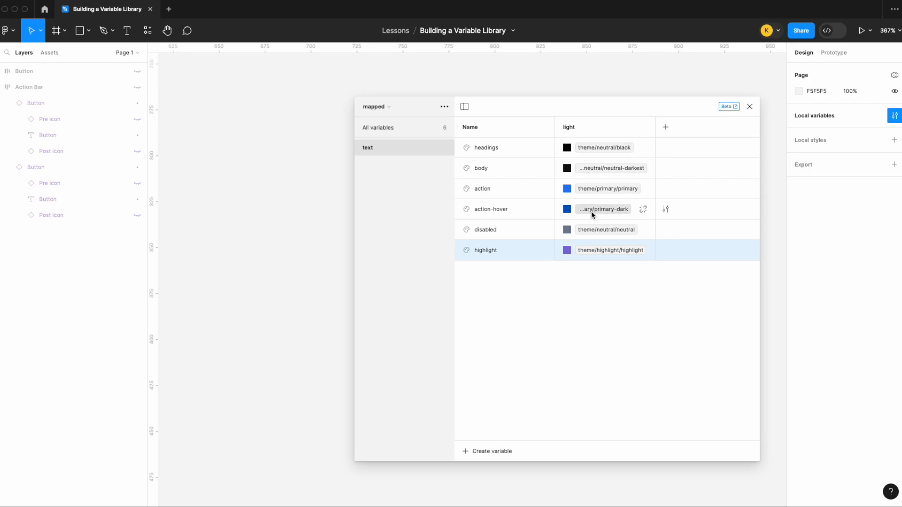
Add a color variable named information to the text group and alias its light value to theme/information/information.
{"action": "left_click", "coordinate": [500, 451]}
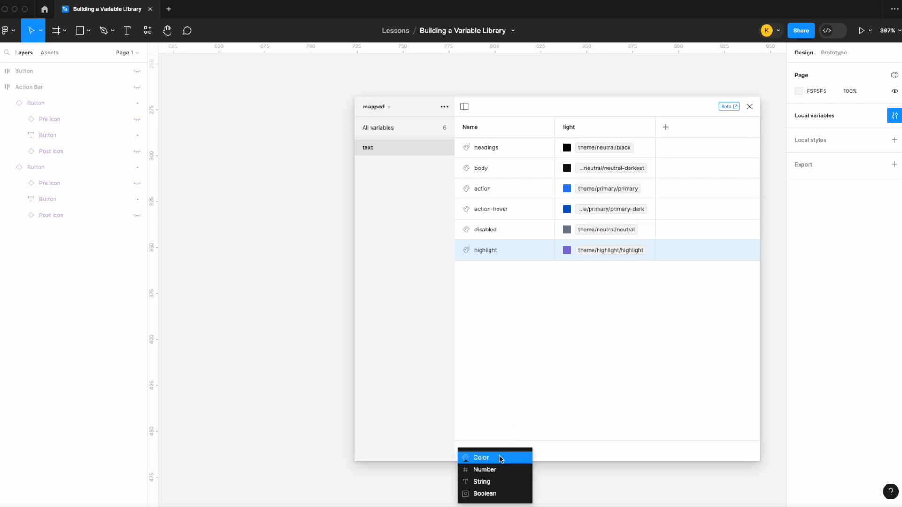
{"action": "left_click", "coordinate": [502, 458]}
{"action": "type", "text": "information"}
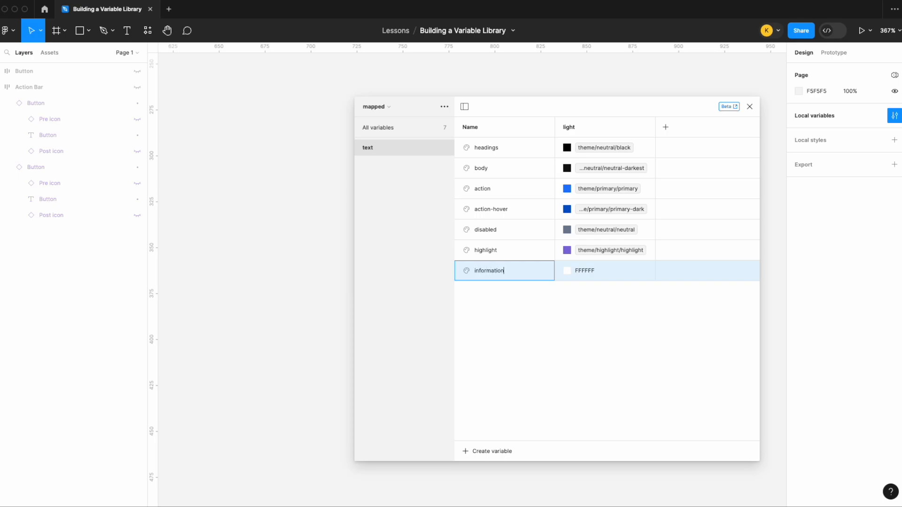
{"action": "key", "text": "Return"}
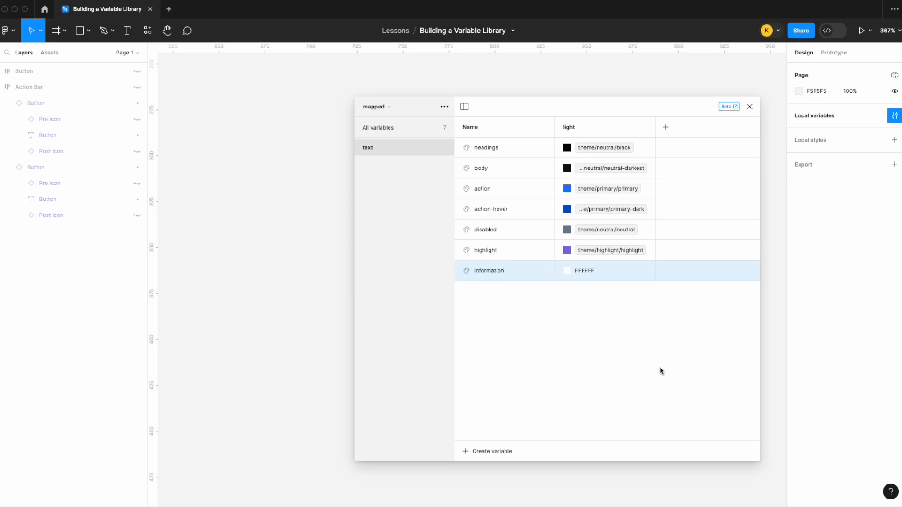
{"action": "right_click", "coordinate": [594, 265]}
{"action": "left_click", "coordinate": [614, 276]}
{"action": "type", "text": "theme/in"}
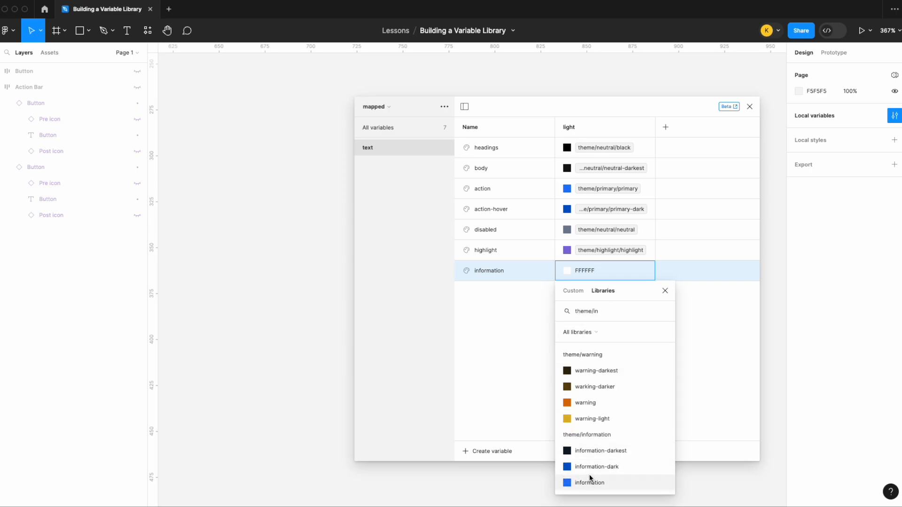
{"action": "left_click", "coordinate": [590, 483]}
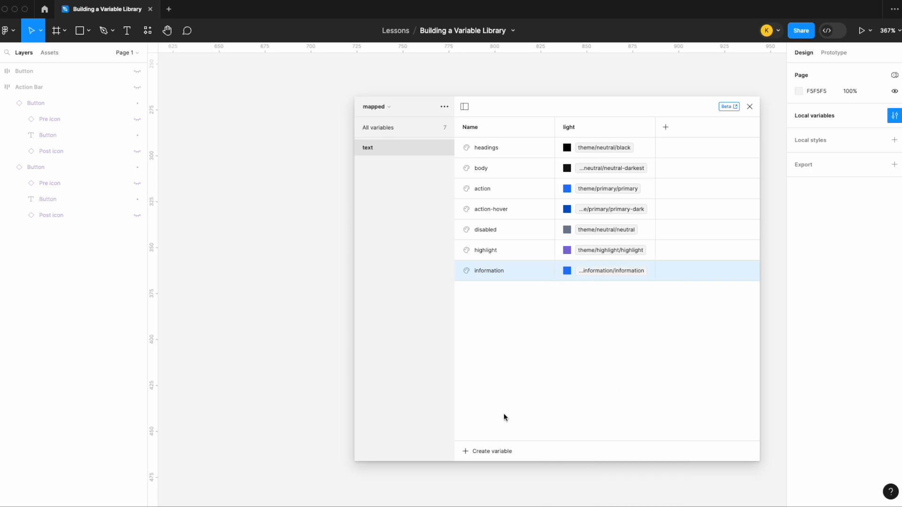
Add a color variable named success to the text group and alias its light value to theme/success/succes-dark.
{"action": "left_click", "coordinate": [494, 450]}
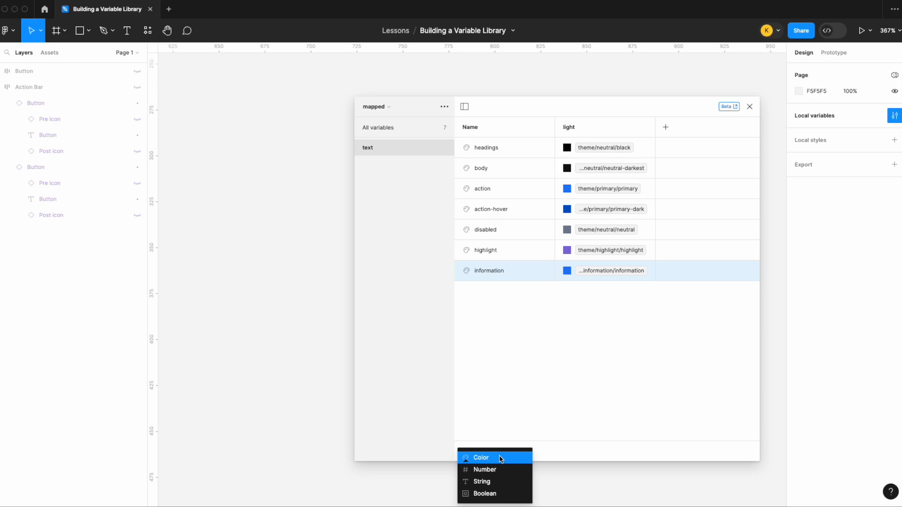
{"action": "left_click", "coordinate": [501, 458]}
{"action": "type", "text": "success"}
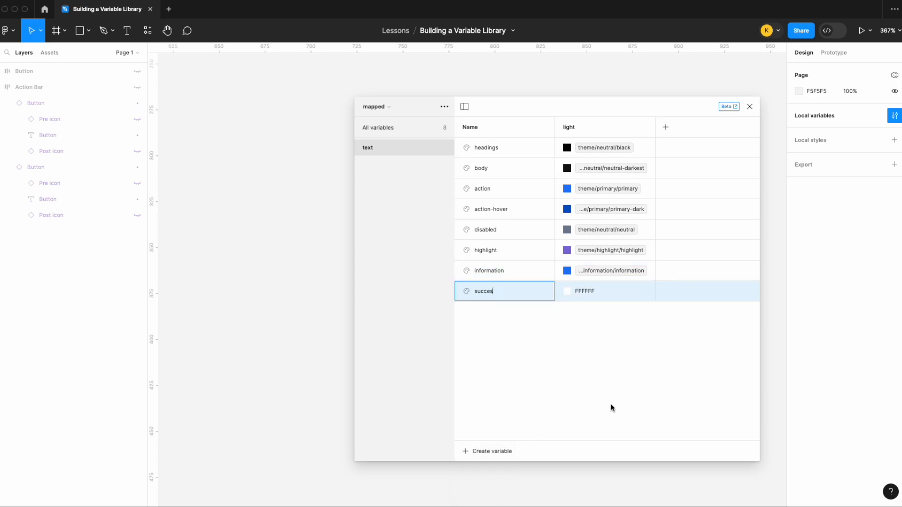
{"action": "right_click", "coordinate": [598, 292]}
{"action": "left_click", "coordinate": [614, 297]}
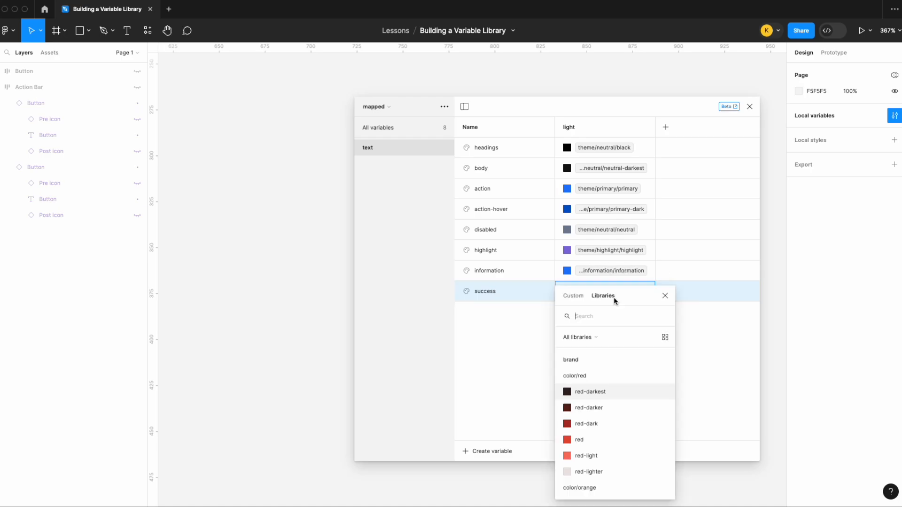
{"action": "type", "text": "succ"}
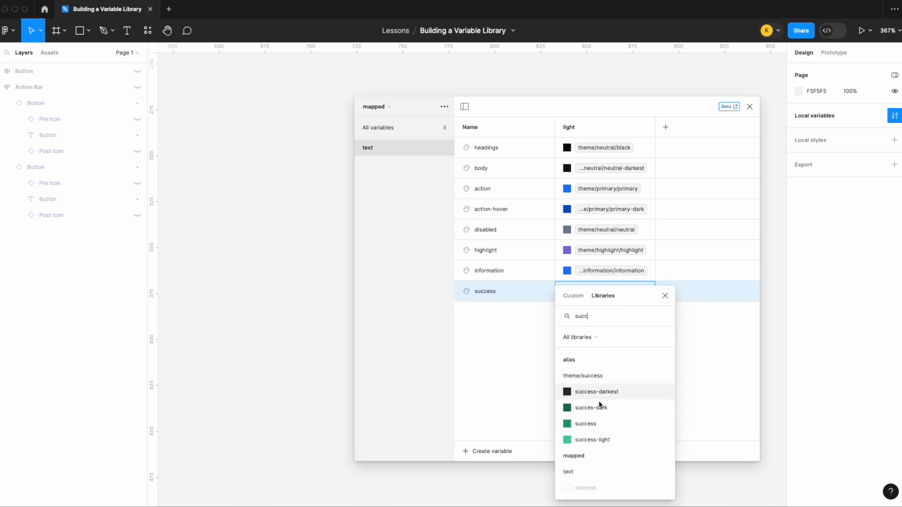
{"action": "left_click", "coordinate": [598, 407]}
Add a color variable named warning to the text group and alias its light value to theme/warning/warking-darker.
{"action": "left_click", "coordinate": [491, 451]}
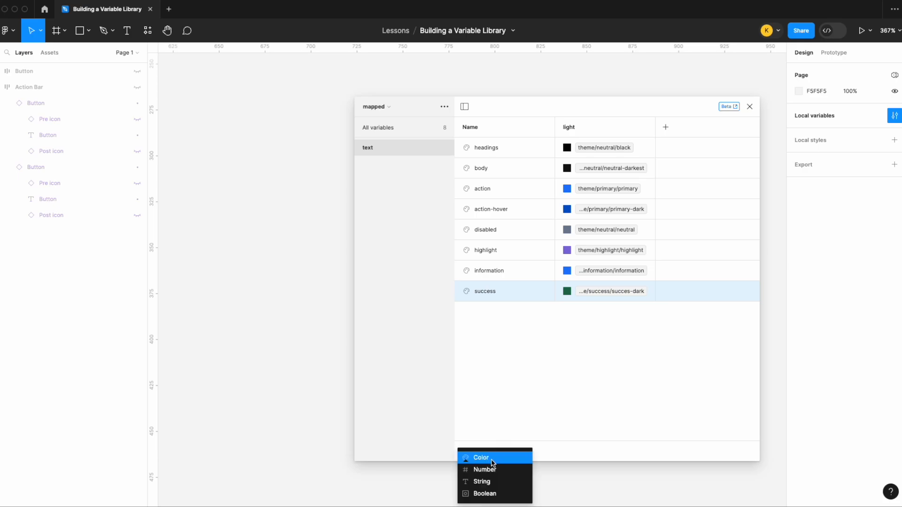
{"action": "left_click", "coordinate": [479, 455]}
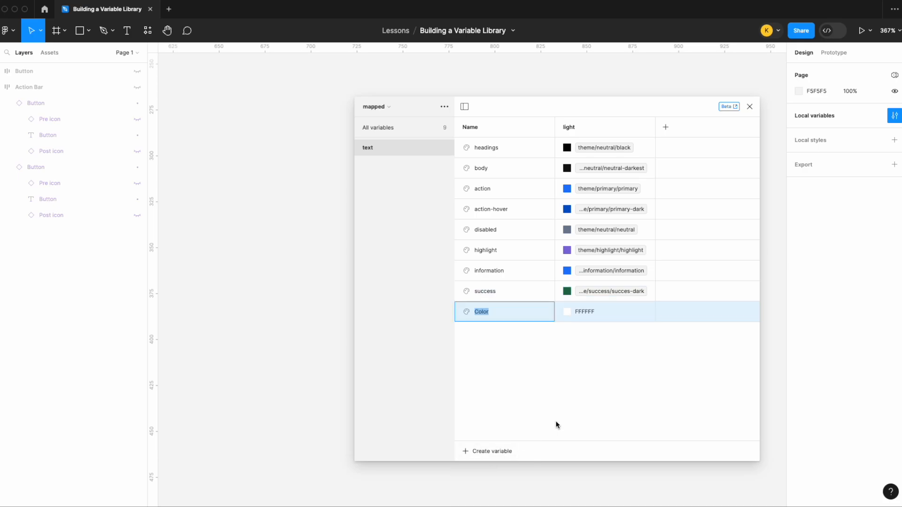
{"action": "type", "text": "warning"}
{"action": "key", "text": "Return"}
{"action": "right_click", "coordinate": [595, 312]}
{"action": "left_click", "coordinate": [604, 315]}
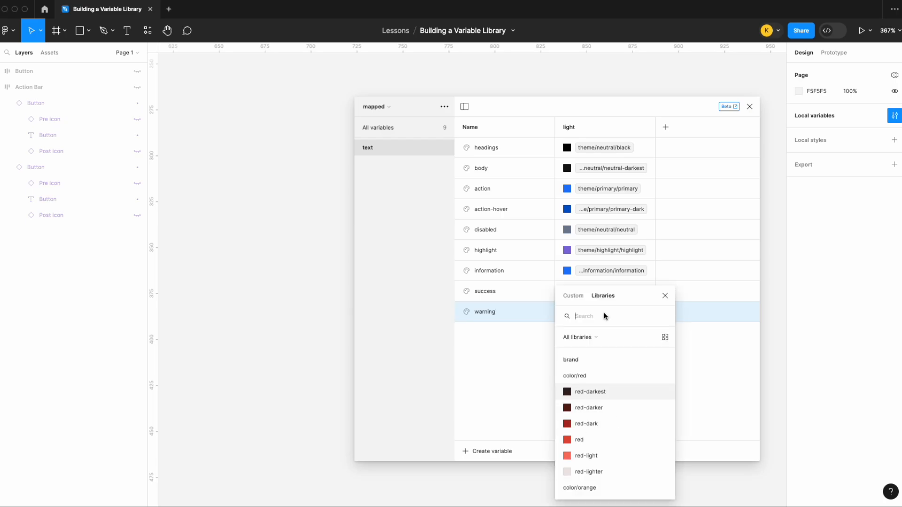
{"action": "type", "text": "war"}
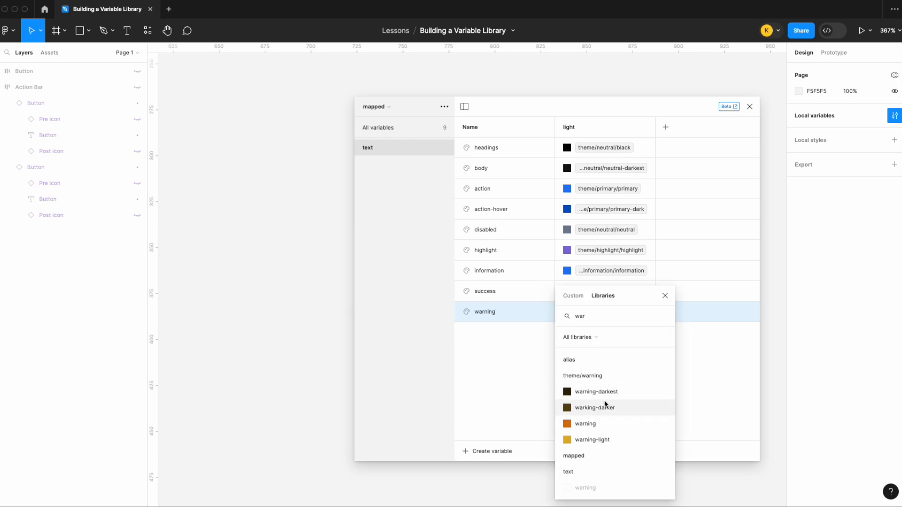
{"action": "left_click", "coordinate": [605, 407]}
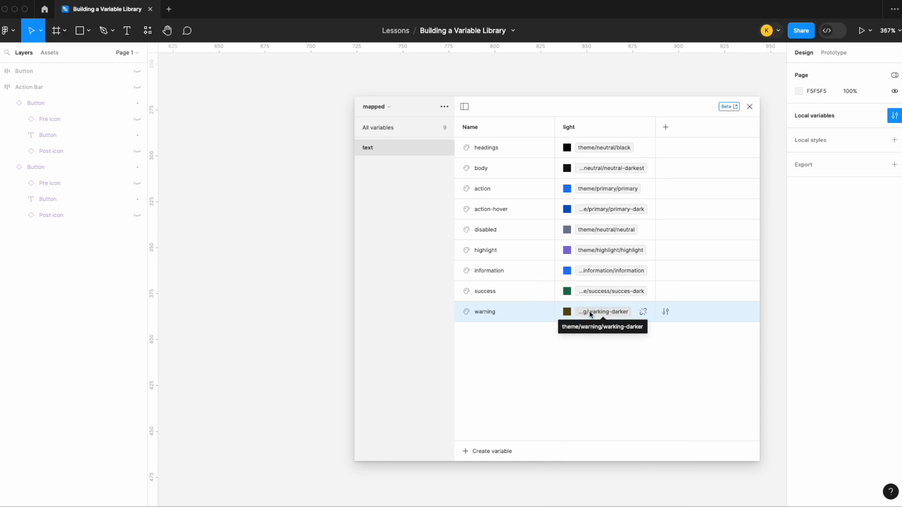
Add a color variable named error to the text group and alias its light value to theme/error/error-dark.
{"action": "left_click", "coordinate": [481, 445]}
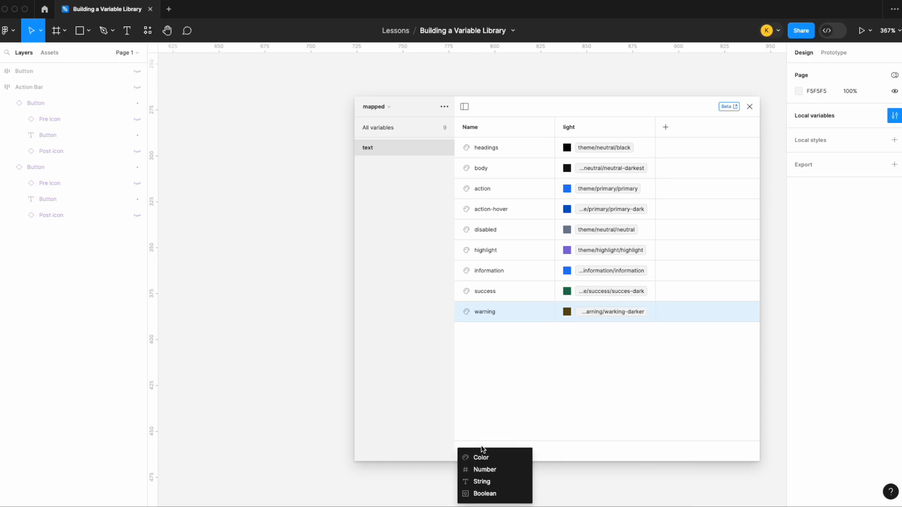
{"action": "left_click", "coordinate": [488, 455]}
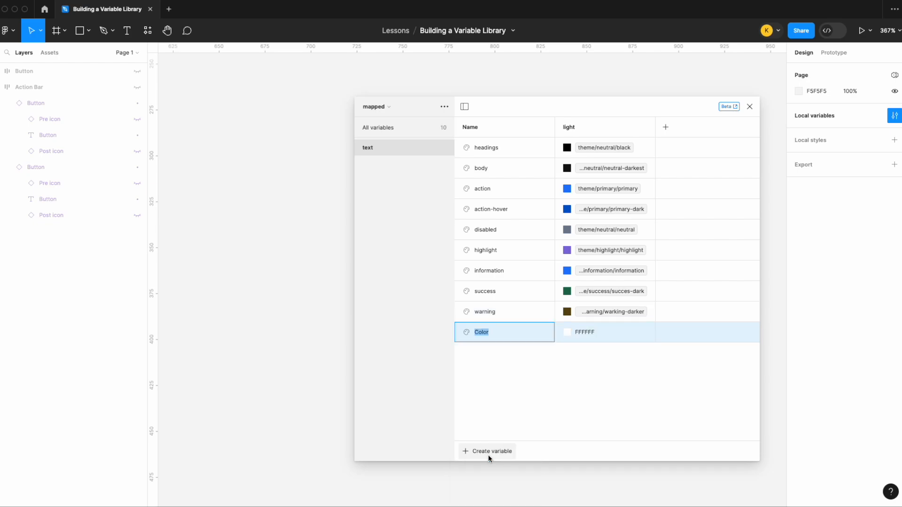
{"action": "type", "text": "error"}
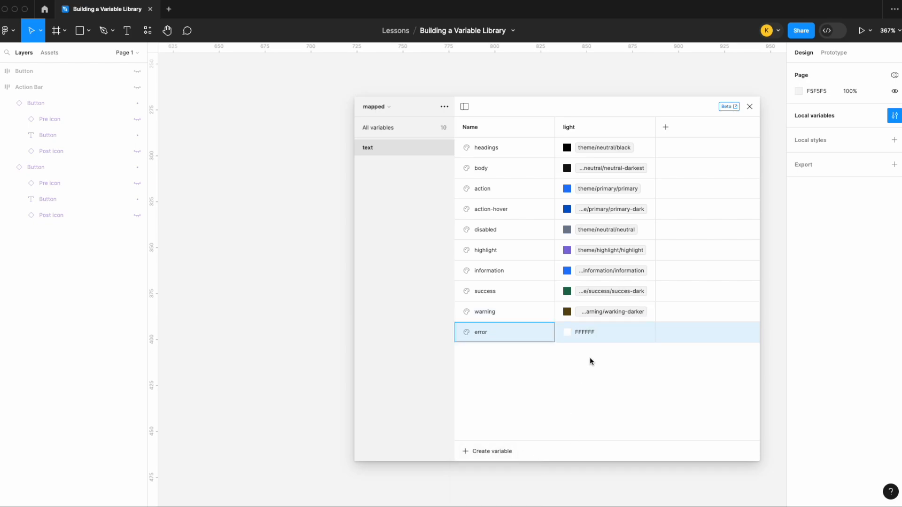
{"action": "right_click", "coordinate": [597, 334]}
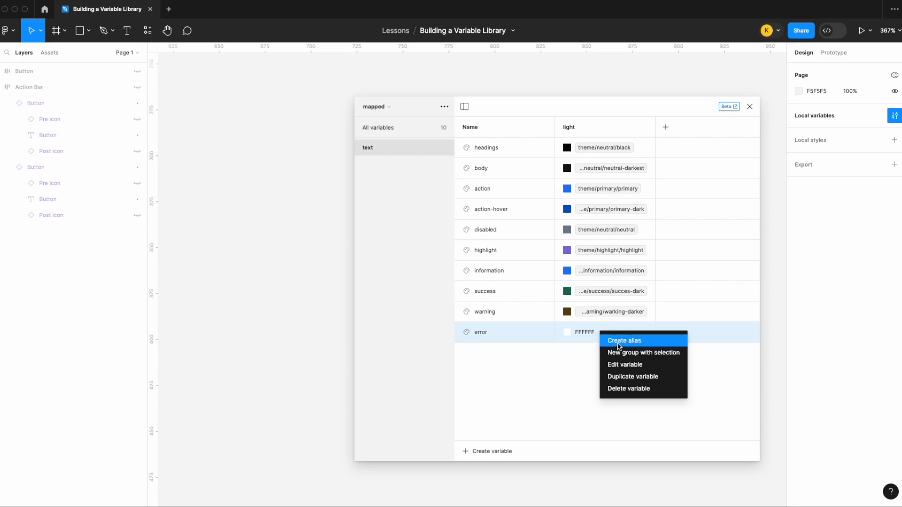
{"action": "left_click", "coordinate": [613, 339]}
{"action": "type", "text": "theme/err"}
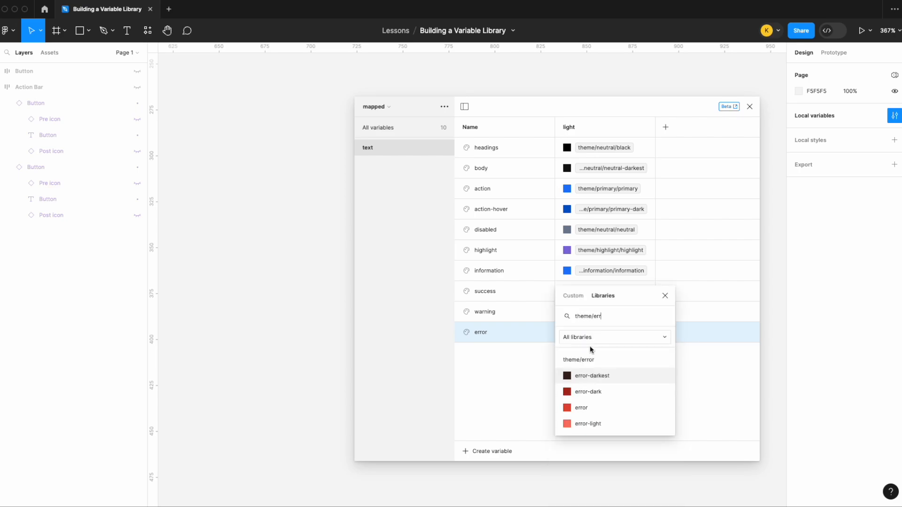
{"action": "left_click", "coordinate": [603, 390]}
Add a color variable named on-action to the text group and alias its light value to theme/neutral/white.
{"action": "left_click", "coordinate": [508, 451]}
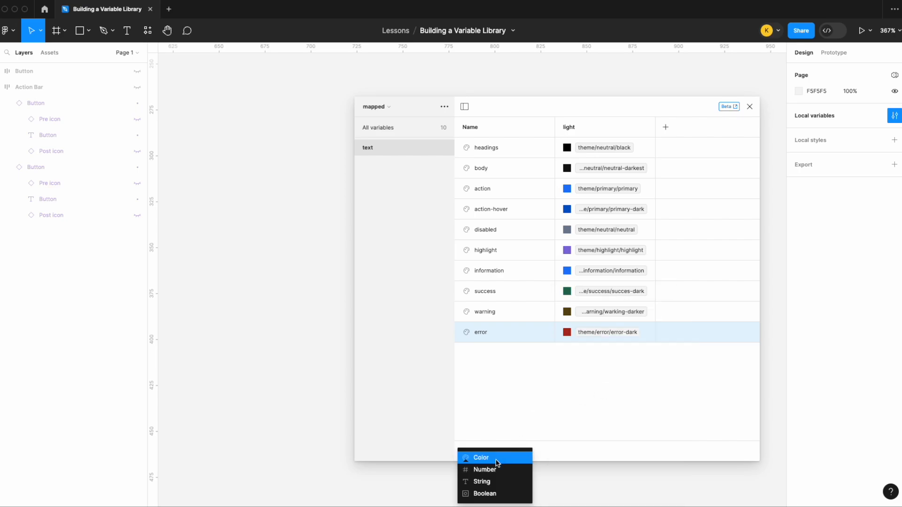
{"action": "left_click", "coordinate": [496, 457]}
{"action": "type", "text": "on-"}
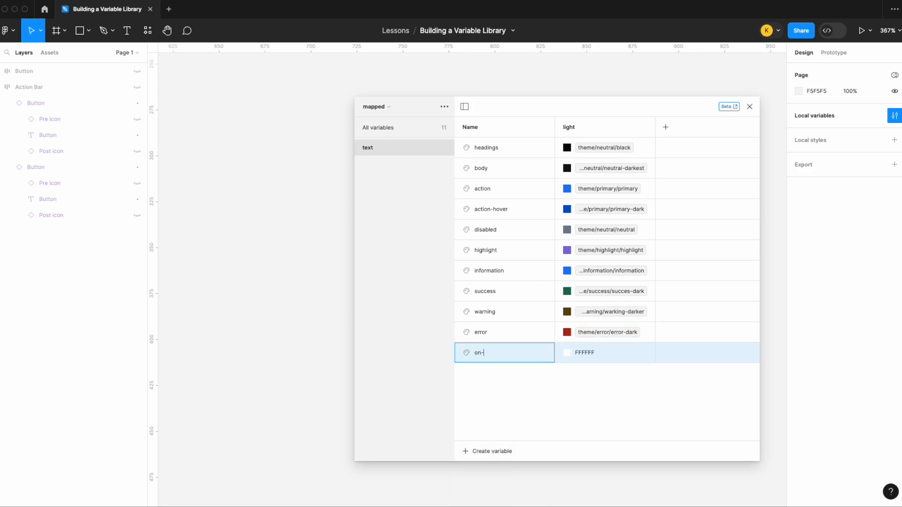
{"action": "type", "text": "action"}
{"action": "right_click", "coordinate": [601, 364]}
{"action": "left_click", "coordinate": [613, 368]}
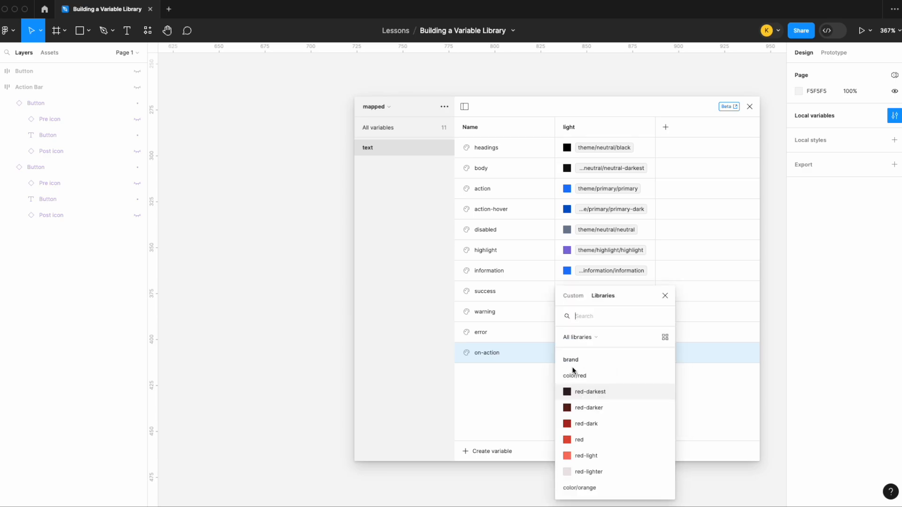
{"action": "type", "text": "whi"}
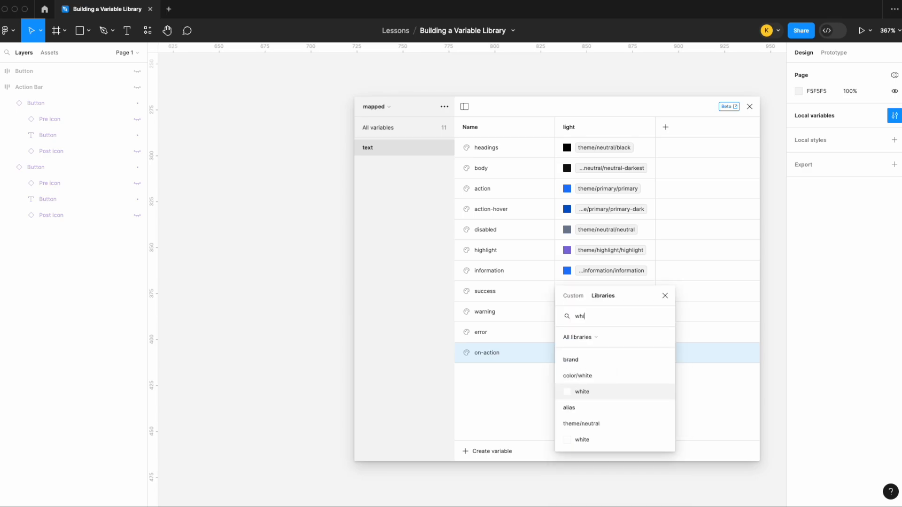
{"action": "left_click", "coordinate": [594, 440]}
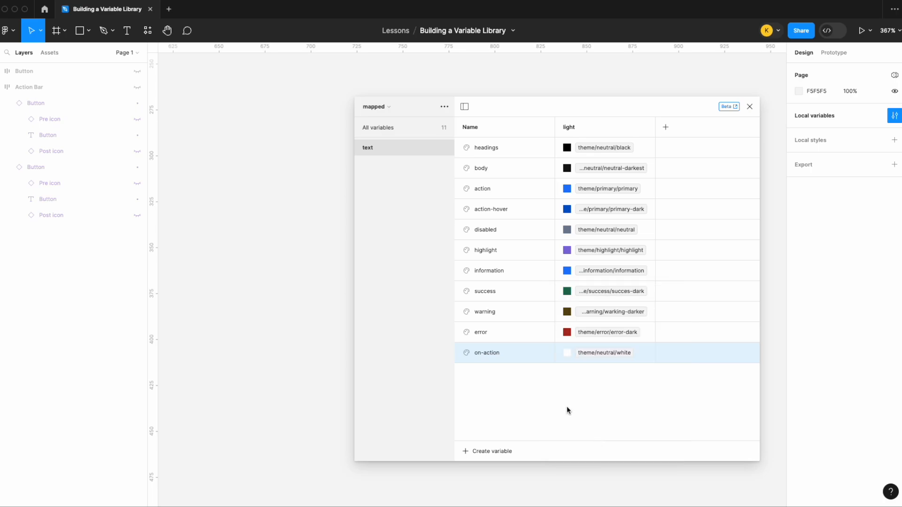
Add a color variable named on-disabled to the text group and alias its light value to theme/neutral/neutral-darker.
{"action": "left_click", "coordinate": [492, 451]}
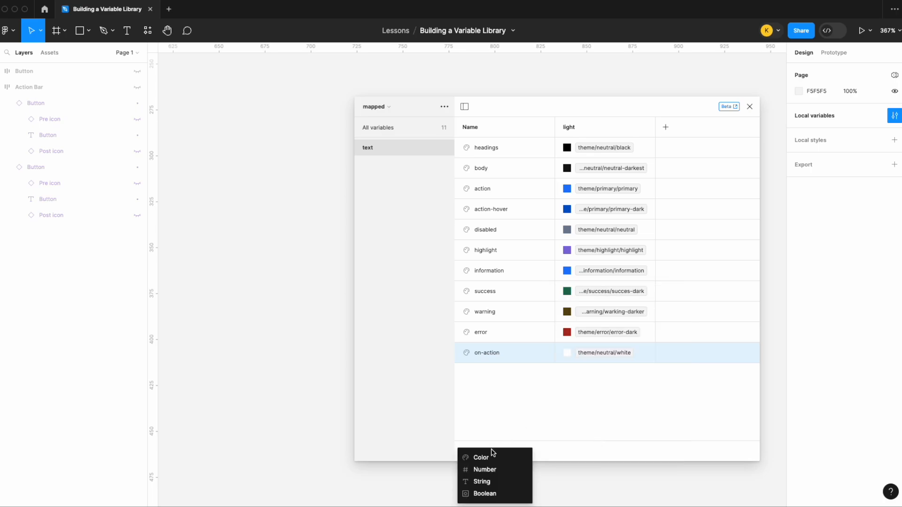
{"action": "left_click", "coordinate": [488, 456]}
{"action": "type", "text": "on-disabled"}
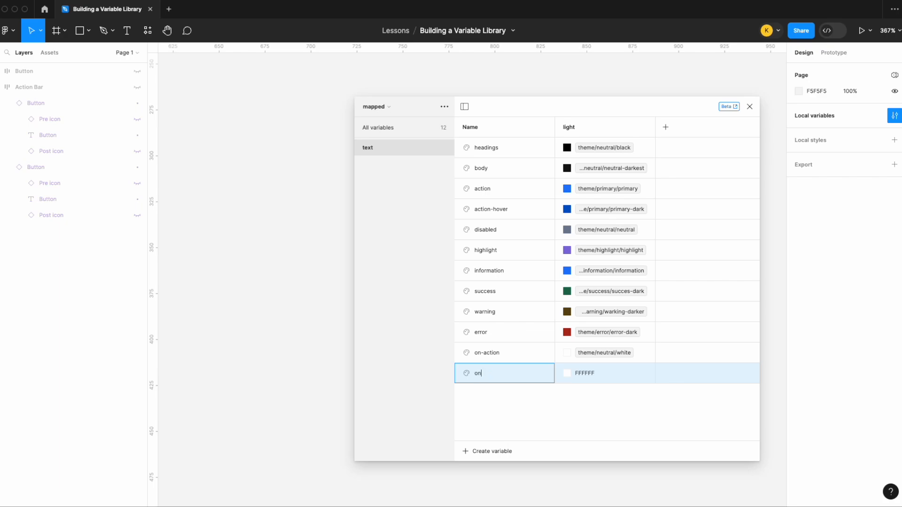
{"action": "right_click", "coordinate": [599, 373]}
{"action": "left_click", "coordinate": [615, 381]}
{"action": "type", "text": "theme/ne"}
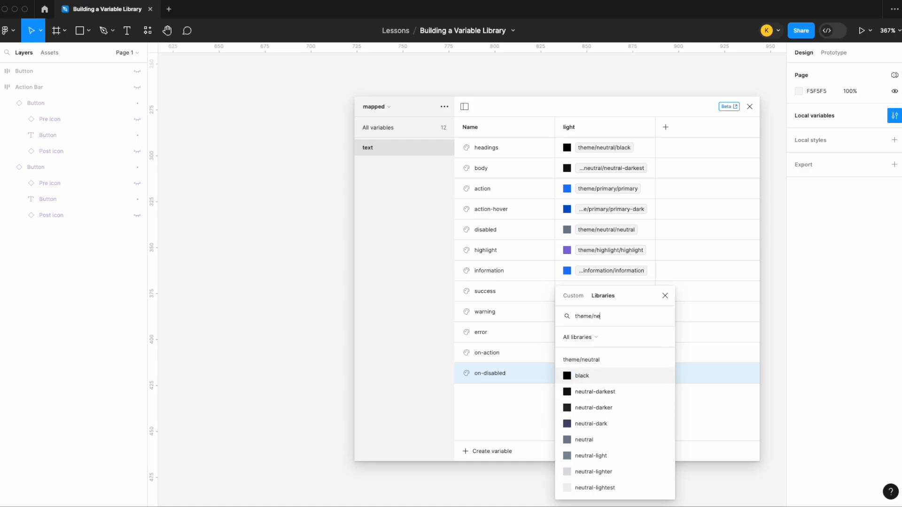
{"action": "left_click", "coordinate": [598, 409]}
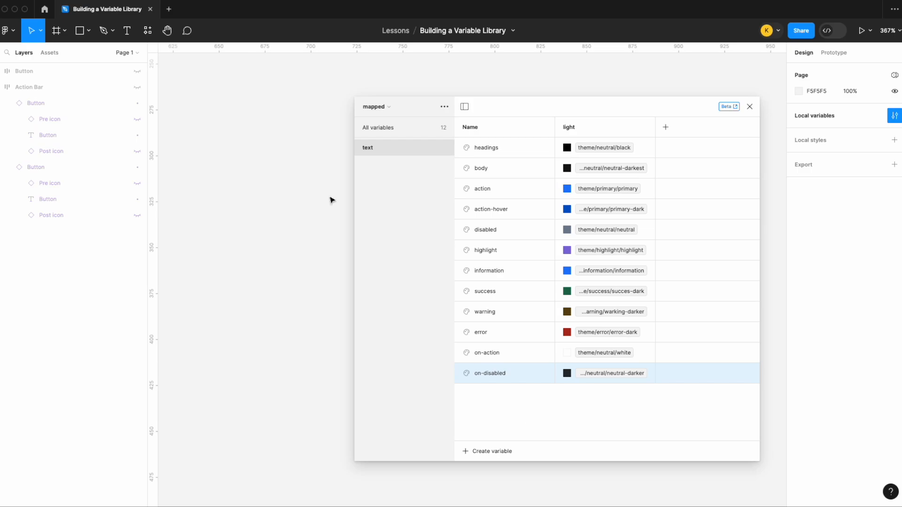
Add a color variable named icon/primary to the mapped collection and alias its light value to theme/neutral/neutral-darkest.
{"action": "left_click", "coordinate": [395, 127]}
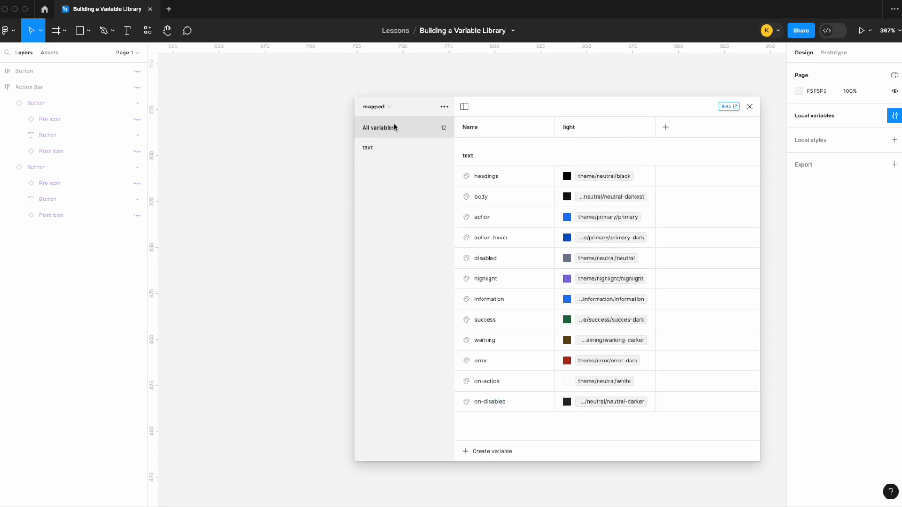
{"action": "left_click", "coordinate": [493, 451]}
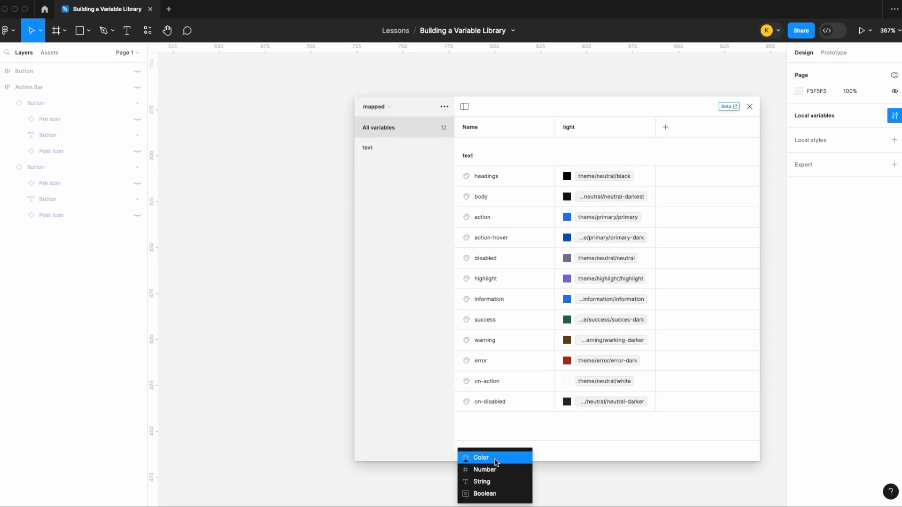
{"action": "left_click", "coordinate": [495, 459]}
{"action": "type", "text": "icon/primary"}
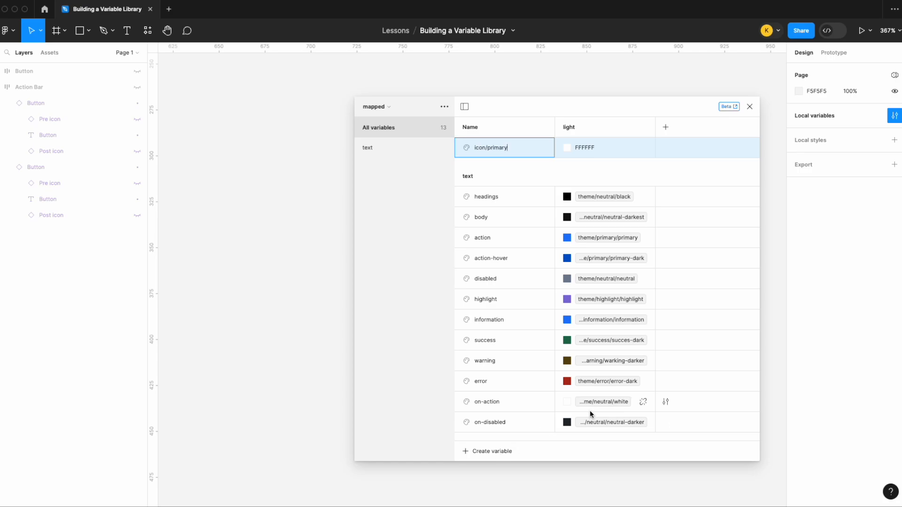
{"action": "right_click", "coordinate": [597, 141]}
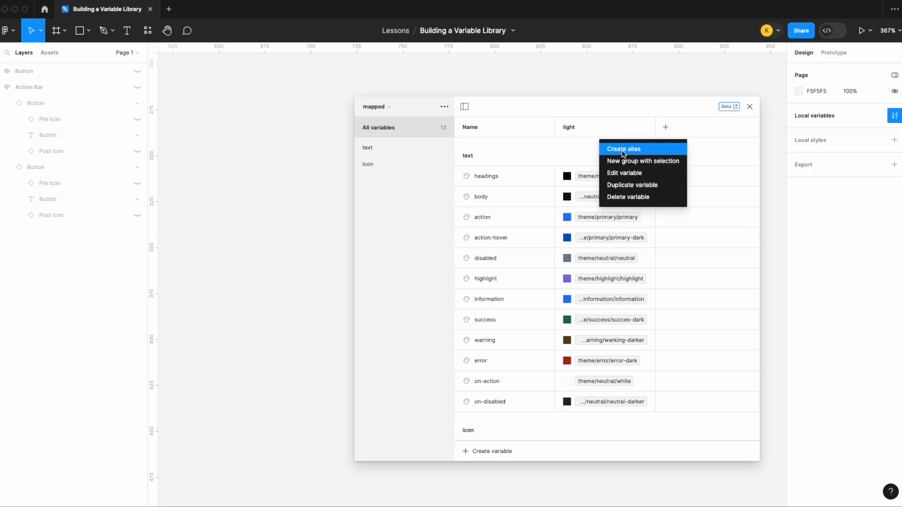
{"action": "left_click", "coordinate": [375, 164]}
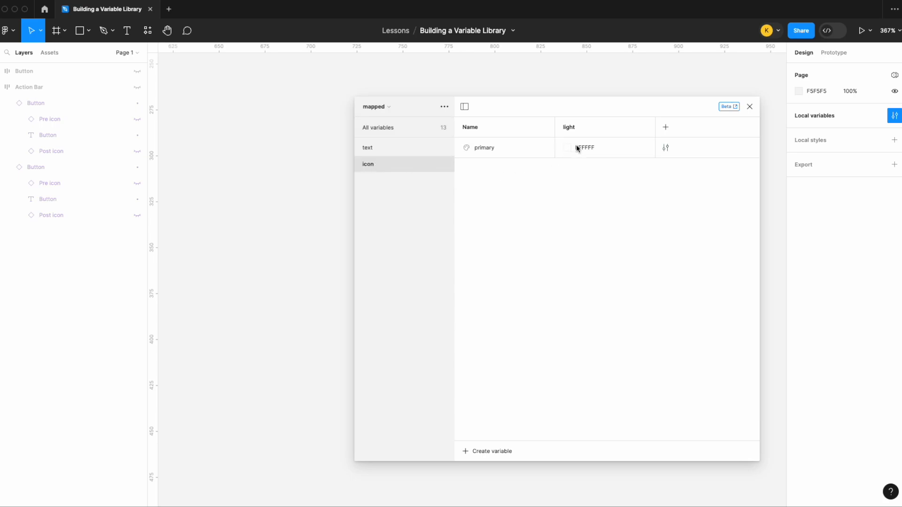
{"action": "right_click", "coordinate": [595, 149]}
{"action": "left_click", "coordinate": [613, 159]}
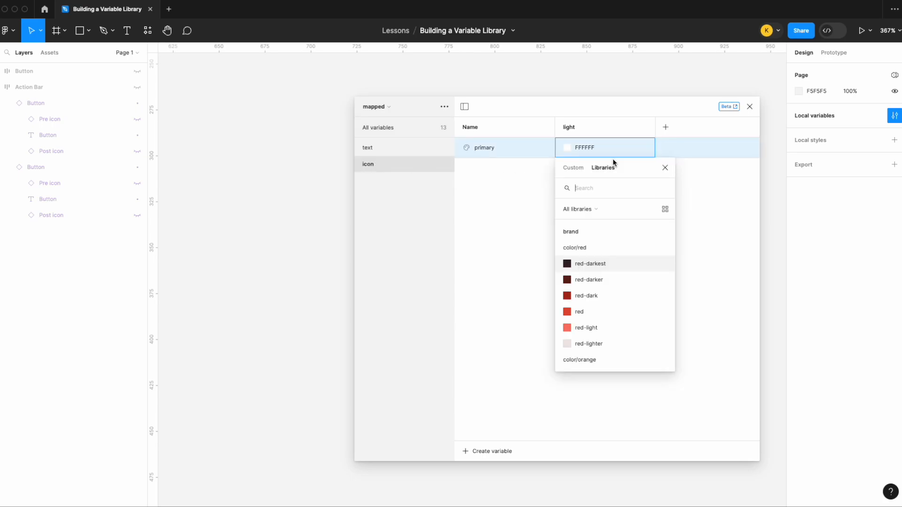
{"action": "type", "text": "theme/neut"}
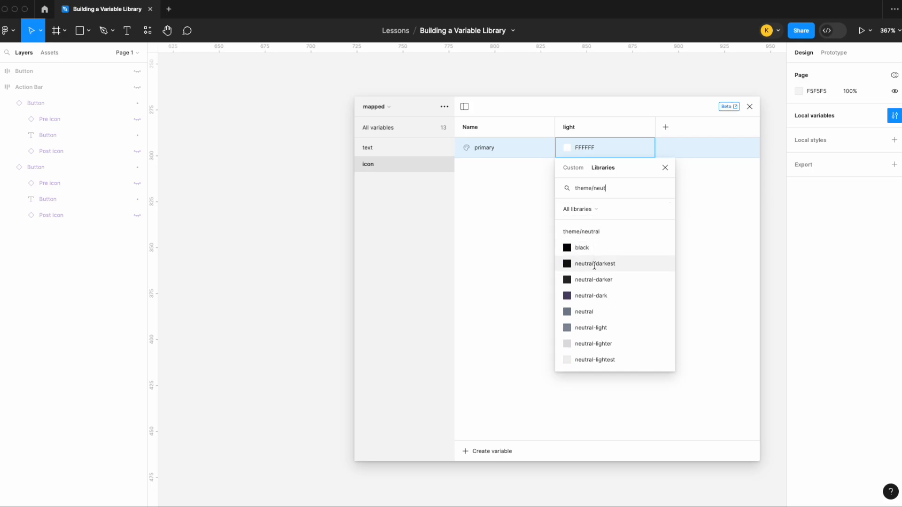
{"action": "left_click", "coordinate": [594, 264]}
Add a color variable named information to the icon group and alias its light value to theme/information/information.
{"action": "left_click", "coordinate": [502, 450]}
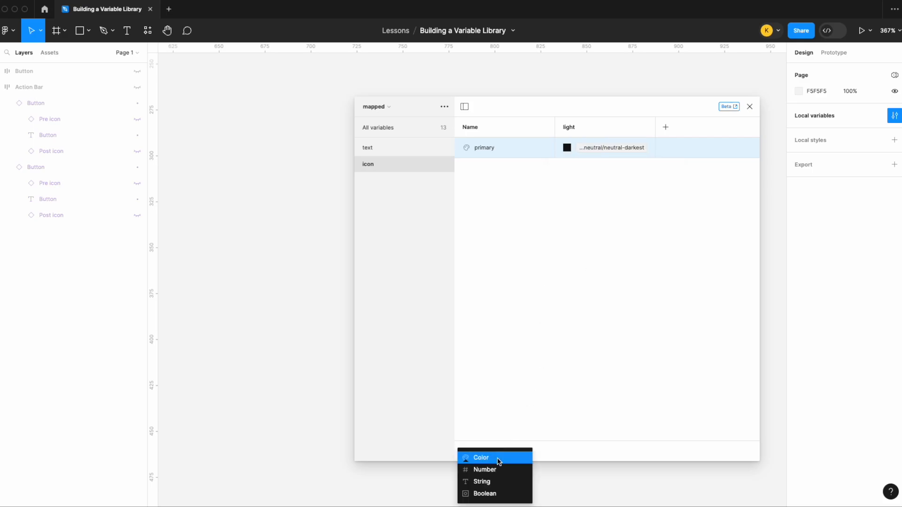
{"action": "left_click", "coordinate": [497, 457]}
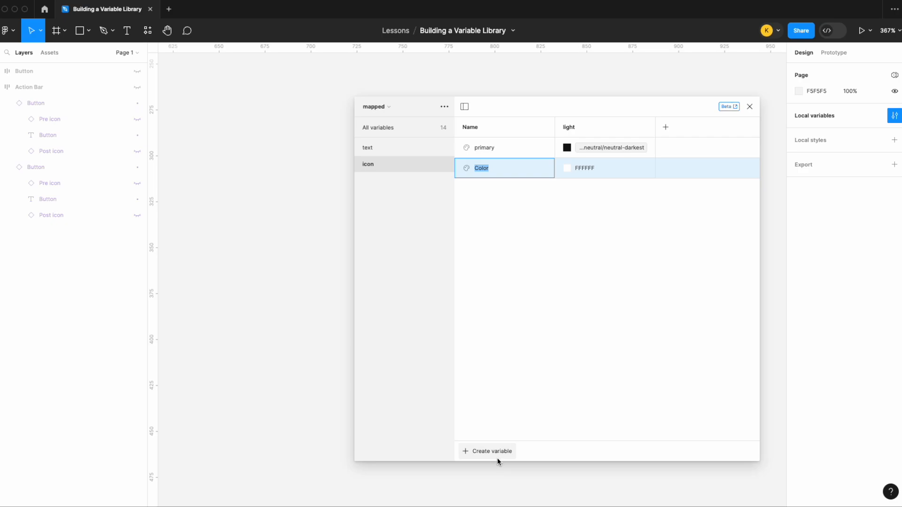
{"action": "type", "text": "information"}
{"action": "right_click", "coordinate": [608, 173]}
{"action": "left_click", "coordinate": [640, 177]}
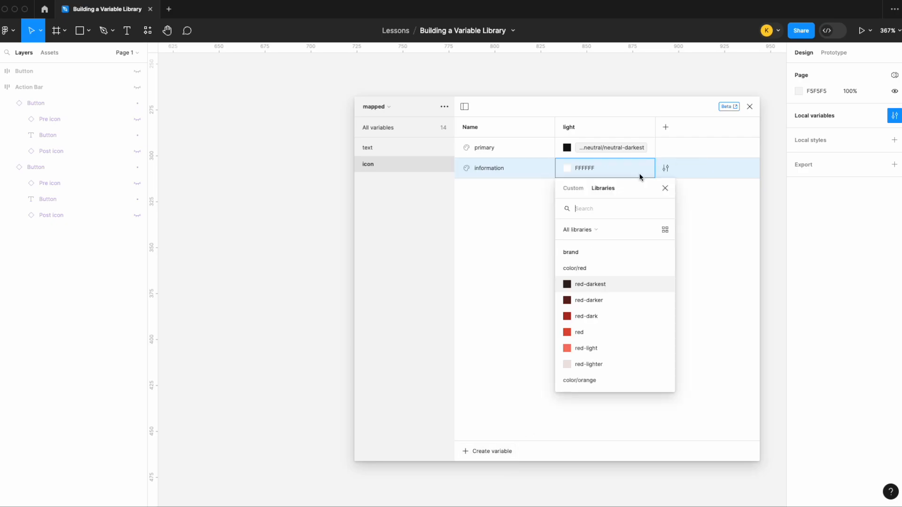
{"action": "type", "text": "theme"}
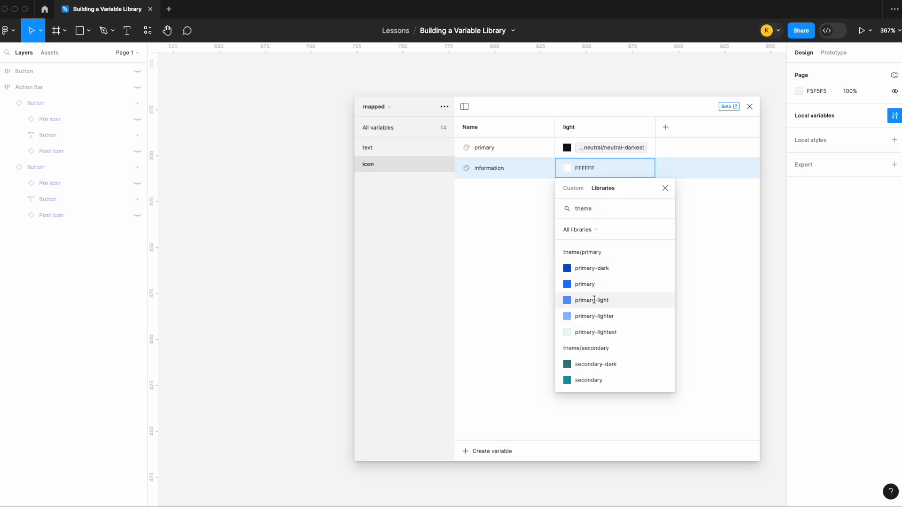
{"action": "type", "text": "/information"}
{"action": "left_click", "coordinate": [596, 299]}
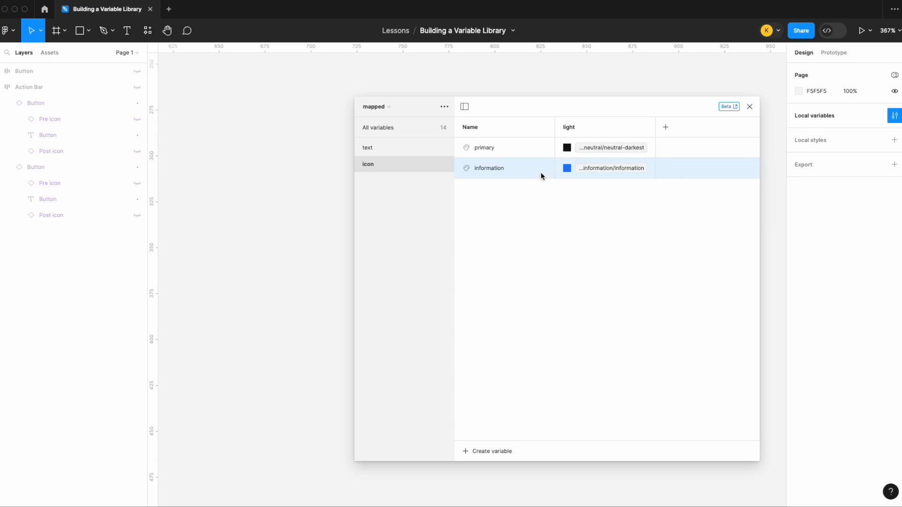
Add a color variable named success to the icon group and alias its light value to theme/success/success.
{"action": "left_click", "coordinate": [499, 451]}
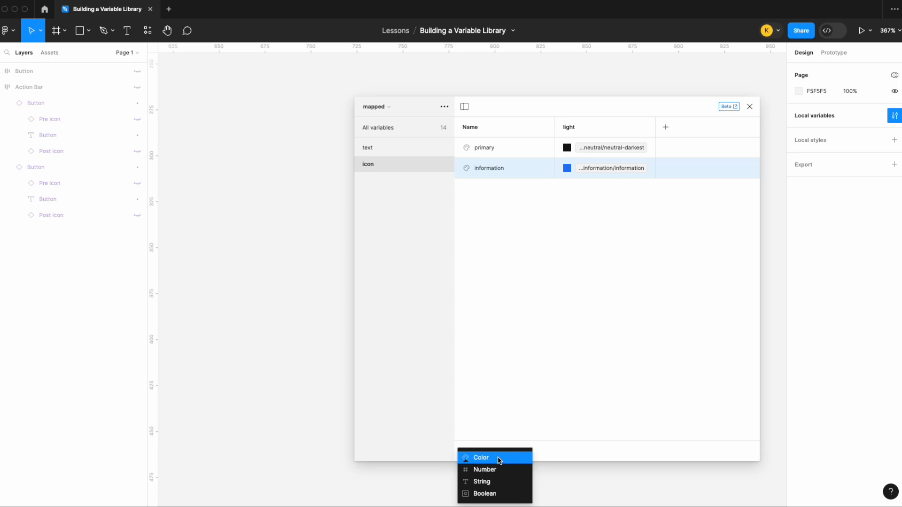
{"action": "left_click", "coordinate": [499, 457]}
{"action": "type", "text": "success"}
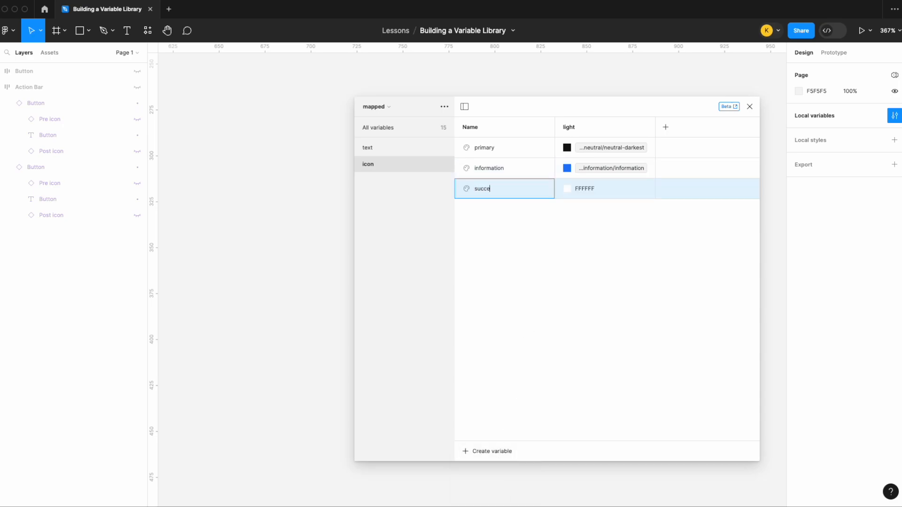
{"action": "right_click", "coordinate": [604, 188]}
{"action": "left_click", "coordinate": [617, 195]}
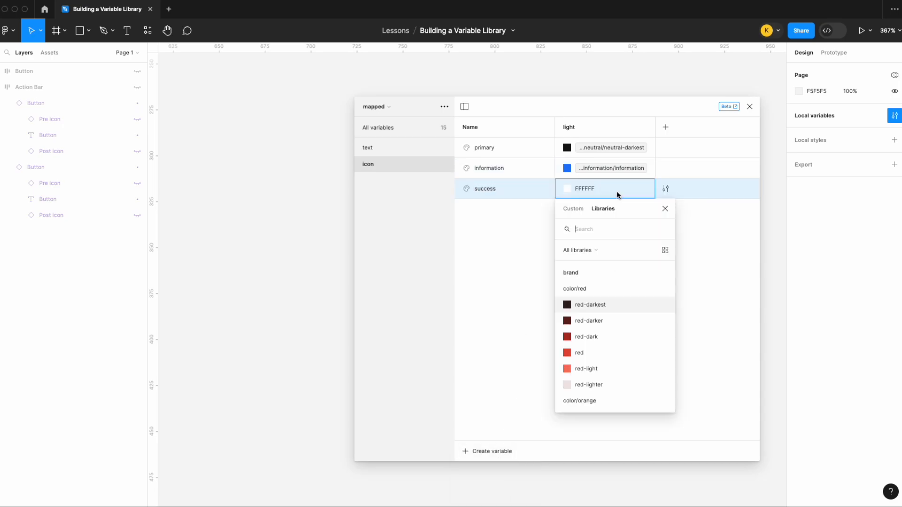
{"action": "type", "text": "theme/suc"}
{"action": "left_click", "coordinate": [596, 317]}
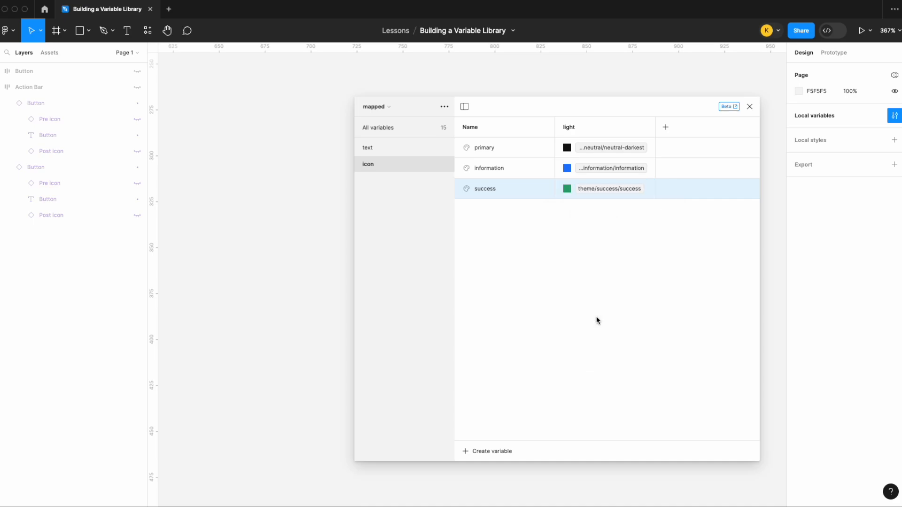
Add a color variable named warning to the icon group and alias its light value to theme/warning/warning.
{"action": "left_click", "coordinate": [523, 447]}
{"action": "left_click", "coordinate": [505, 458]}
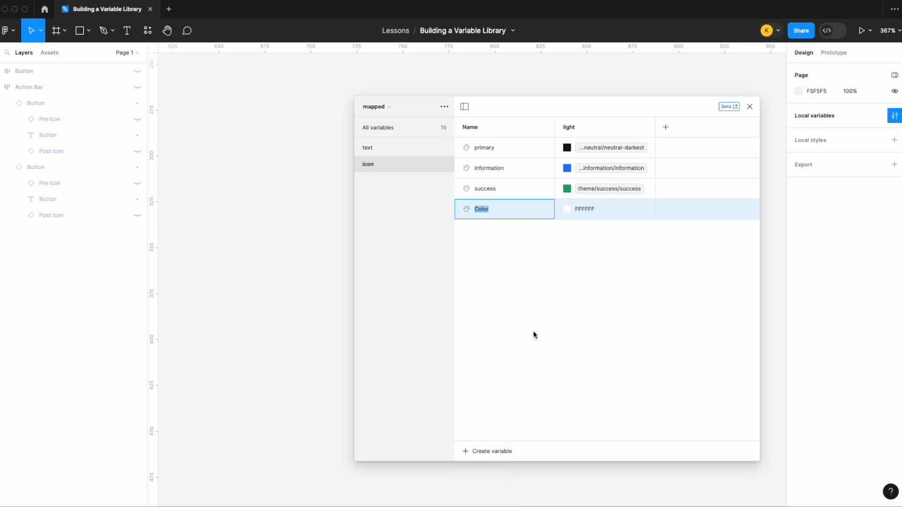
{"action": "type", "text": "warning"}
{"action": "right_click", "coordinate": [602, 209]}
{"action": "left_click", "coordinate": [611, 214]}
{"action": "type", "text": "t"}
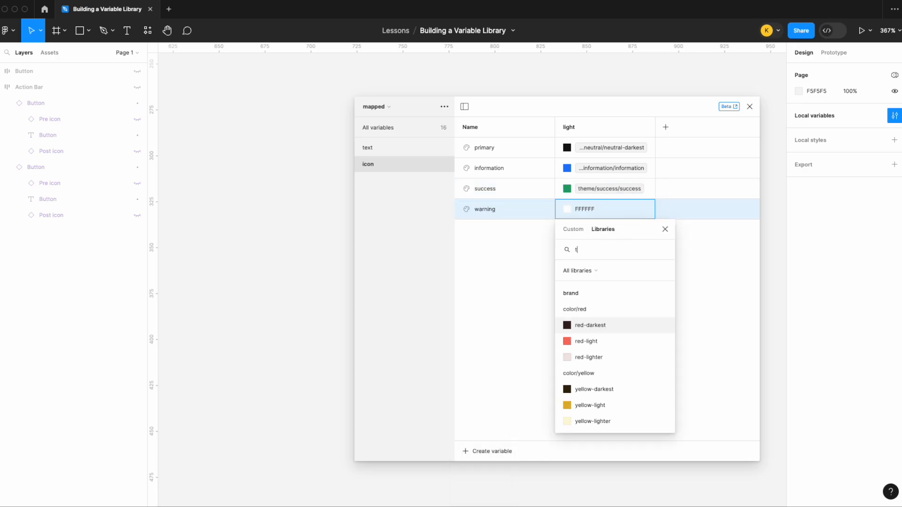
{"action": "type", "text": "heme/warning"}
{"action": "left_click", "coordinate": [586, 341]}
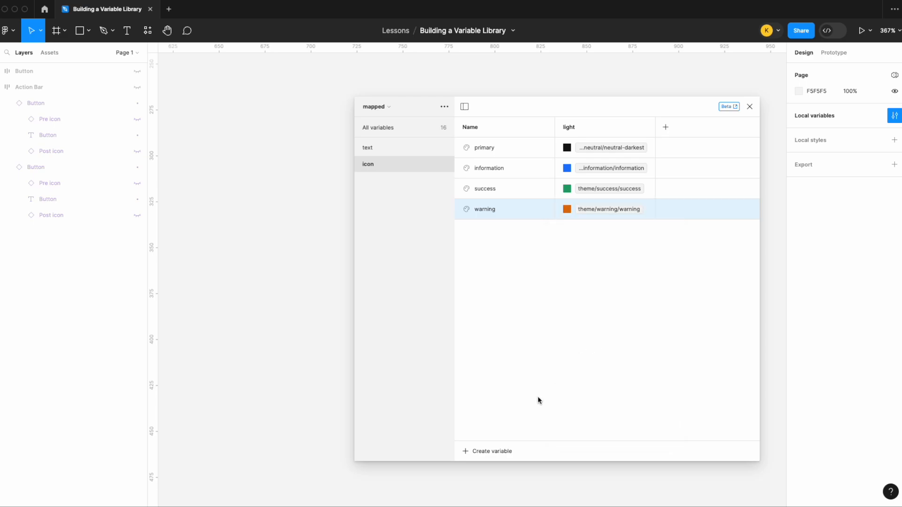
Add a color variable named error to the icon group and alias its light value to theme/error/error.
{"action": "left_click", "coordinate": [505, 450]}
{"action": "left_click", "coordinate": [501, 457]}
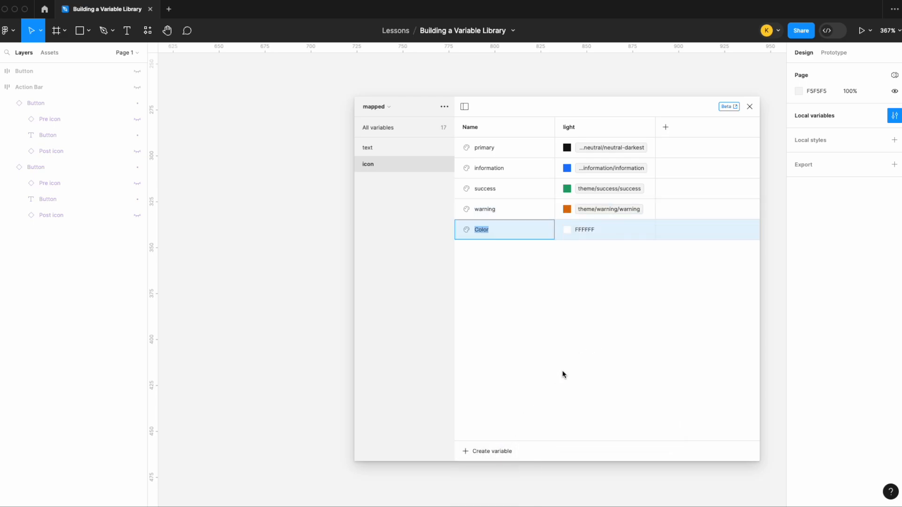
{"action": "type", "text": "error"}
{"action": "left_click", "coordinate": [593, 230]}
{"action": "right_click", "coordinate": [593, 230]}
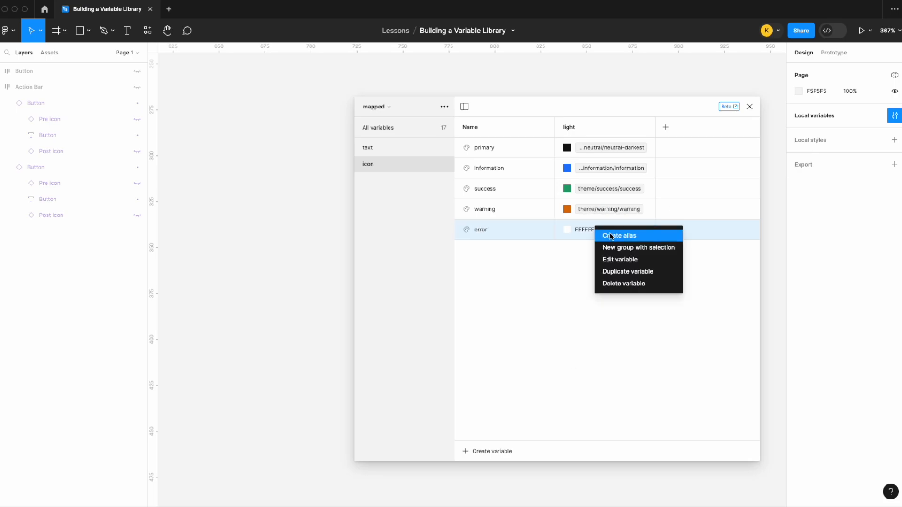
{"action": "left_click", "coordinate": [610, 235]}
{"action": "type", "text": "theme/err"}
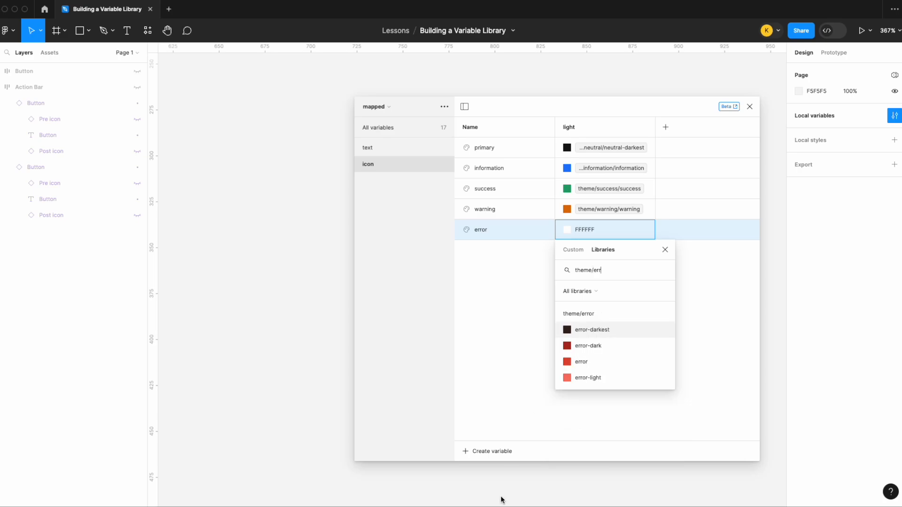
{"action": "left_click", "coordinate": [581, 362]}
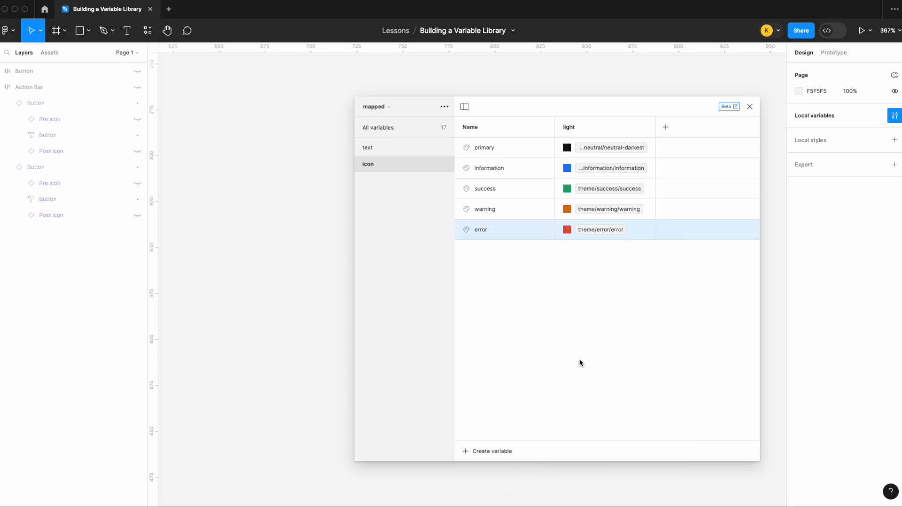
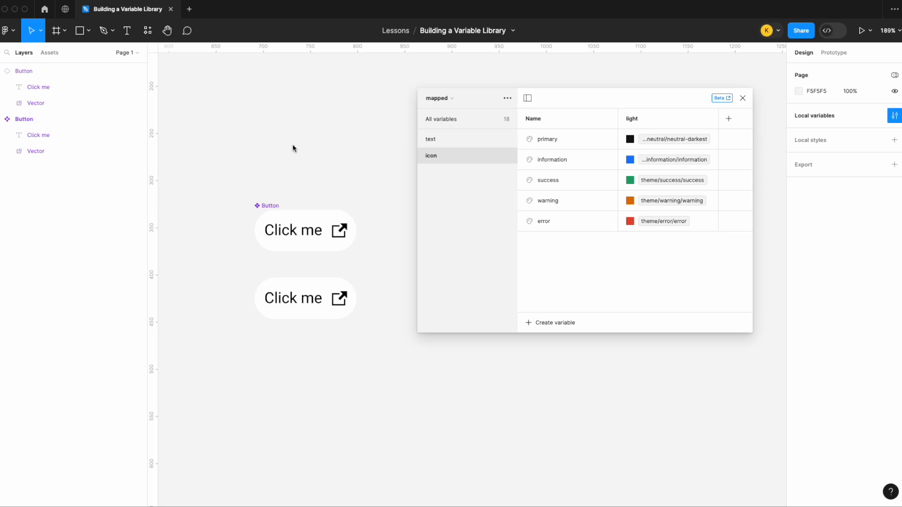
Select the main Button component to view its fill, and rename the ungrouped Color variable to Surface/page.
{"action": "left_click", "coordinate": [446, 119]}
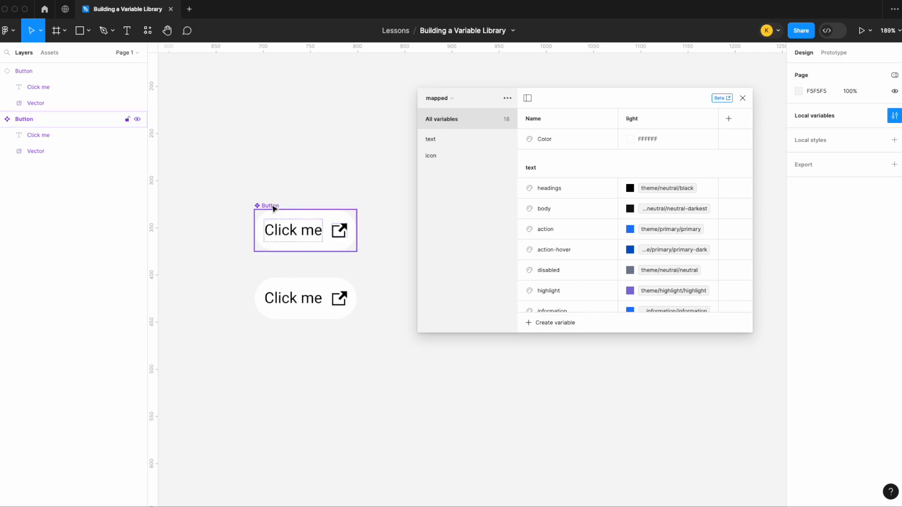
{"action": "left_click", "coordinate": [282, 230]}
{"action": "scroll", "coordinate": [807, 413], "scroll_direction": "down", "scroll_amount": 4}
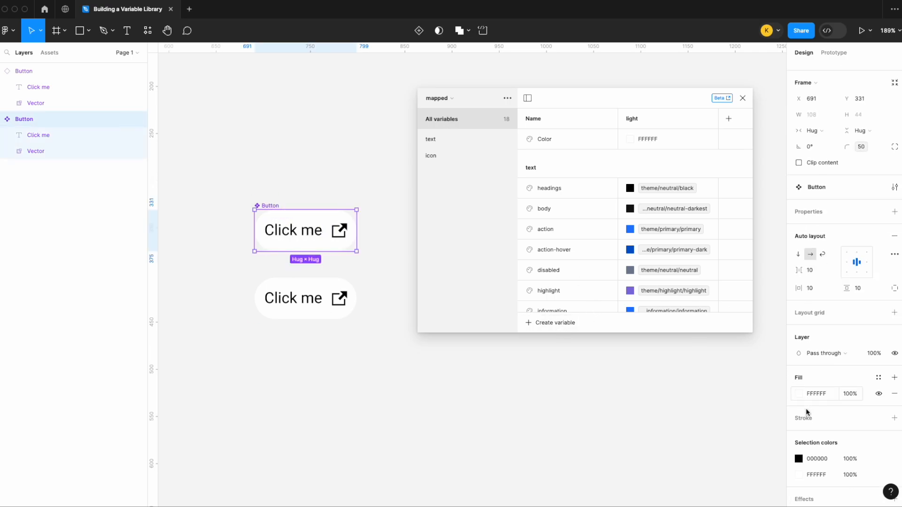
{"action": "mouse_move", "coordinate": [705, 298]}
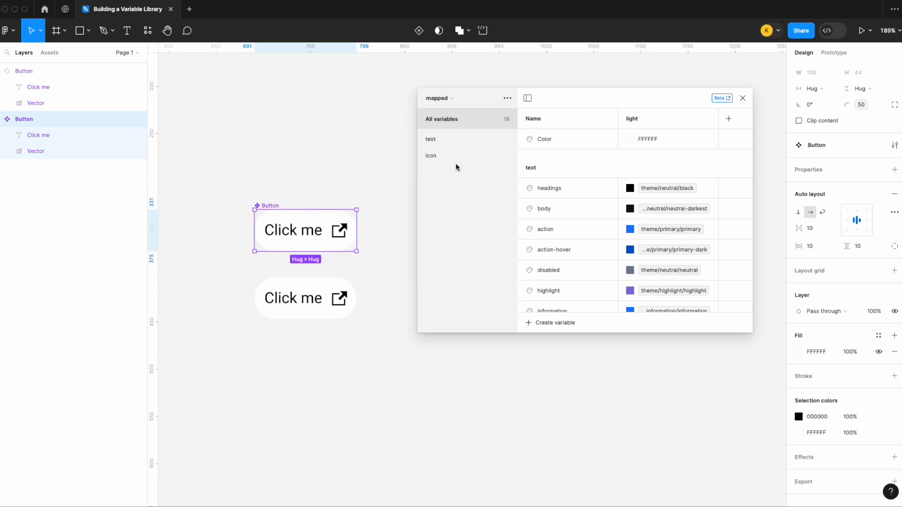
{"action": "double_click", "coordinate": [553, 142]}
{"action": "type", "text": "Surface"}
{"action": "key", "text": "BackSpace"}
{"action": "type", "text": "e/page"}
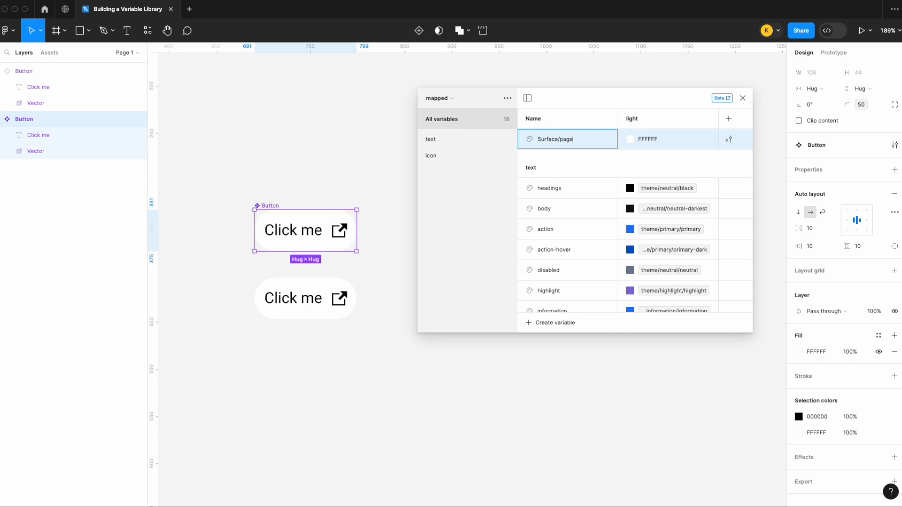
{"action": "key", "text": "Return"}
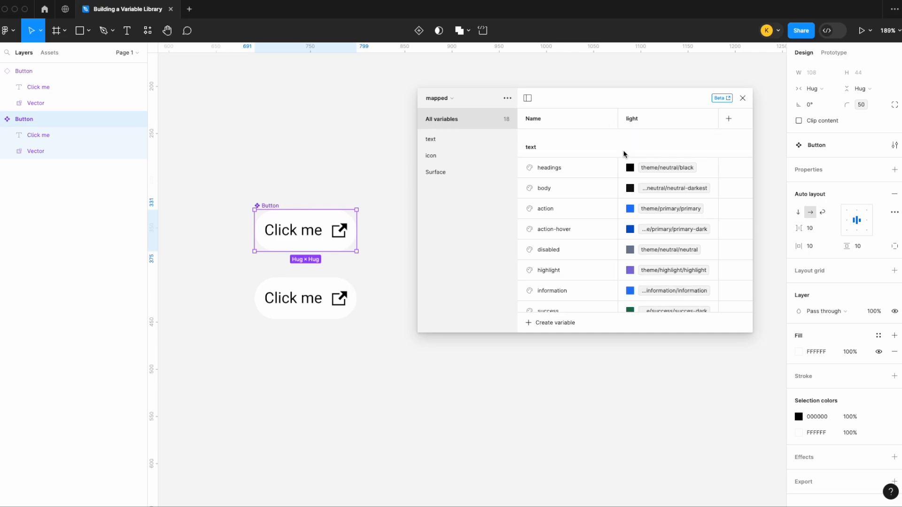
Alias the light value of the page variable in the Surface group to theme/neutral/white.
{"action": "left_click", "coordinate": [474, 170]}
{"action": "left_click", "coordinate": [643, 140]}
{"action": "right_click", "coordinate": [644, 140]}
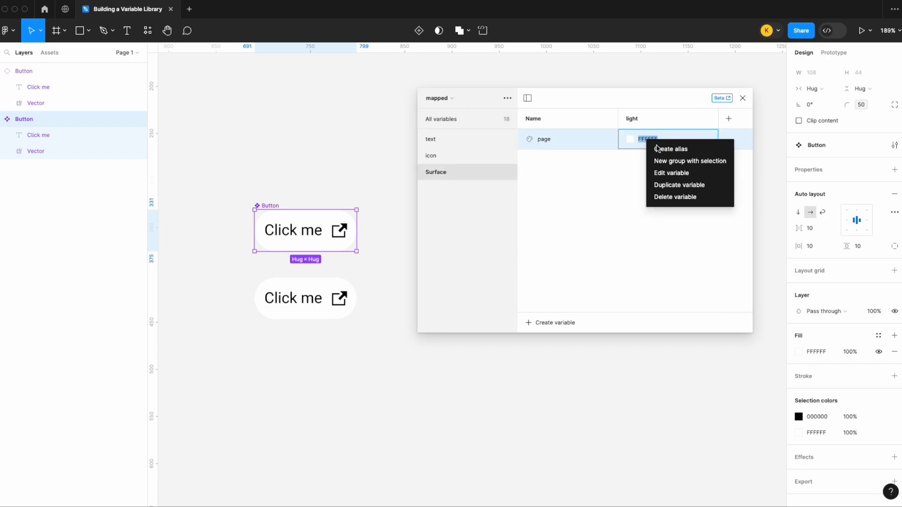
{"action": "left_click", "coordinate": [671, 147]}
{"action": "type", "text": "t"}
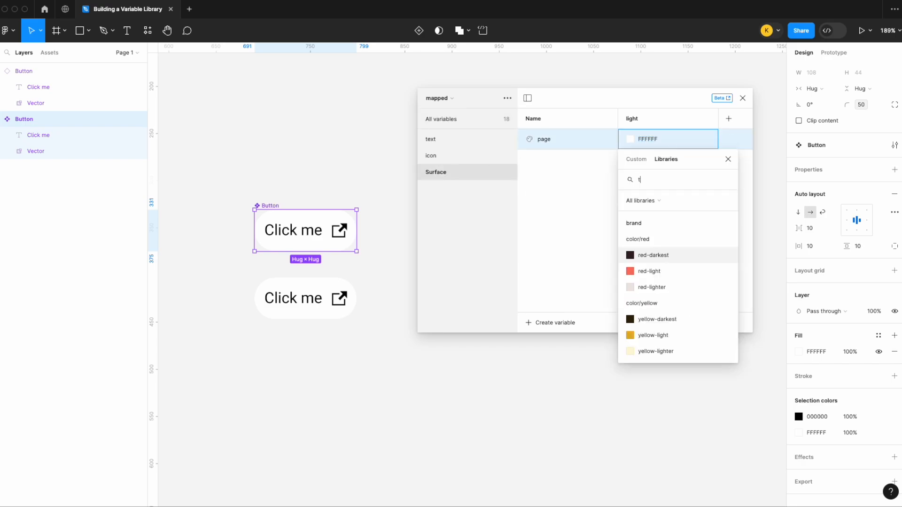
{"action": "type", "text": "heme/neutral"}
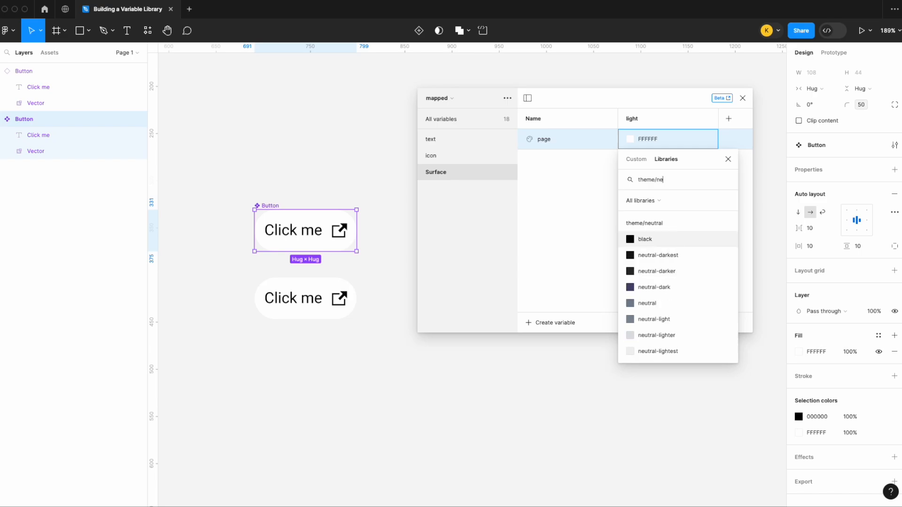
{"action": "scroll", "coordinate": [671, 324], "scroll_direction": "down", "scroll_amount": 2}
{"action": "left_click", "coordinate": [664, 352]}
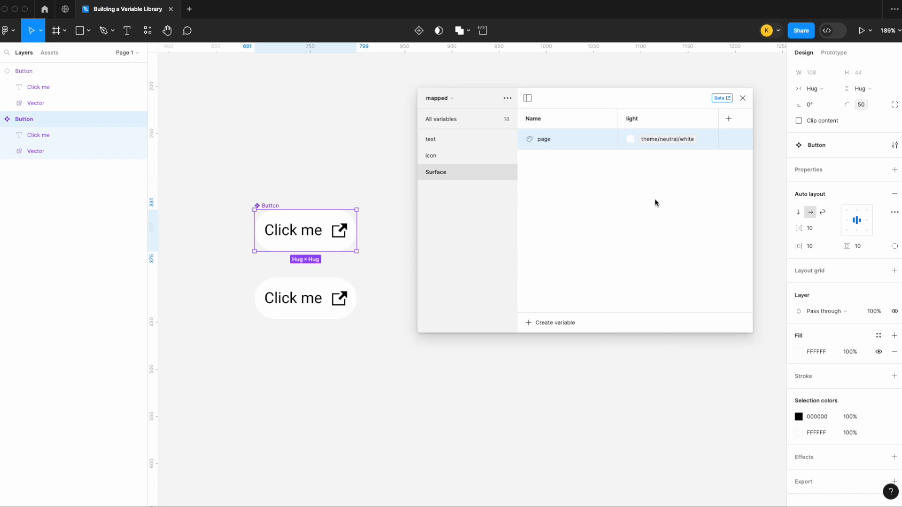
Add a color variable named primary to the Surface group and alias its light value to theme/neutral/white.
{"action": "left_click", "coordinate": [560, 323]}
{"action": "left_click", "coordinate": [562, 346]}
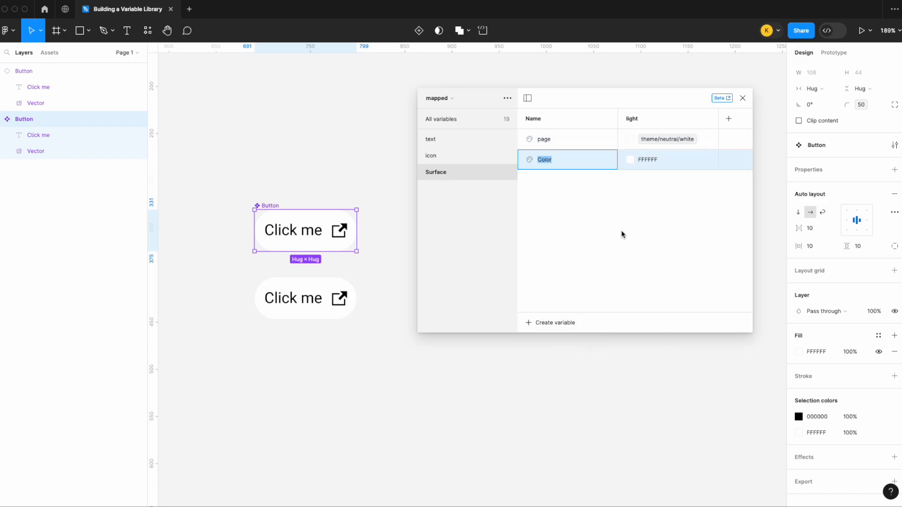
{"action": "type", "text": "primary"}
{"action": "key", "text": "Return"}
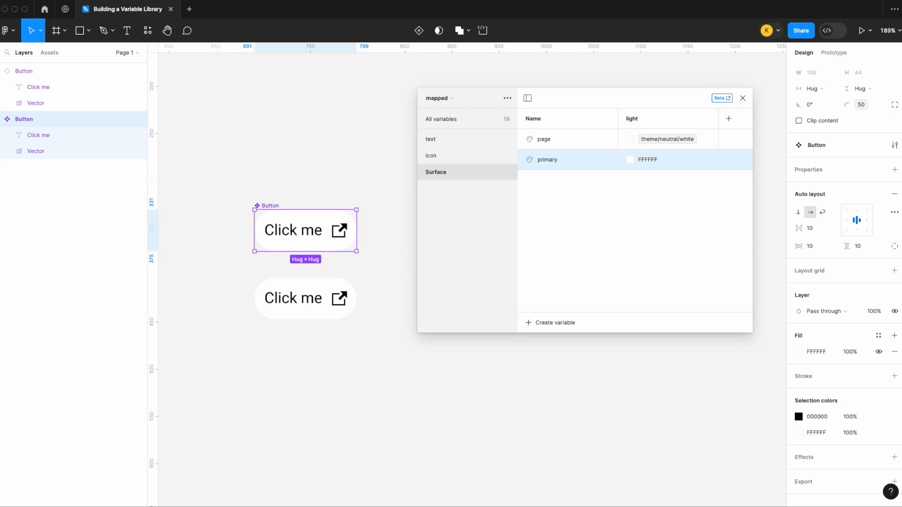
{"action": "right_click", "coordinate": [644, 163]}
{"action": "left_click", "coordinate": [667, 170]}
{"action": "type", "text": "theme/ne"}
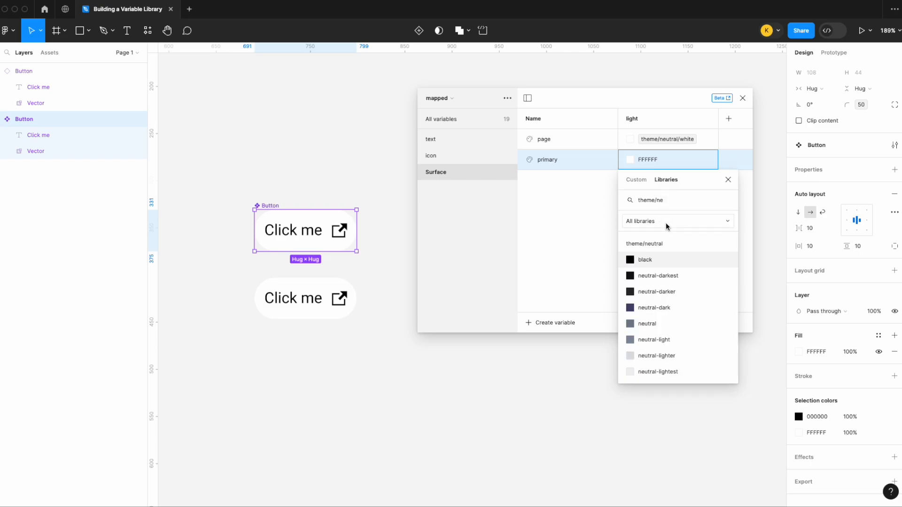
{"action": "scroll", "coordinate": [665, 306], "scroll_direction": "down", "scroll_amount": 2}
{"action": "left_click", "coordinate": [656, 371]}
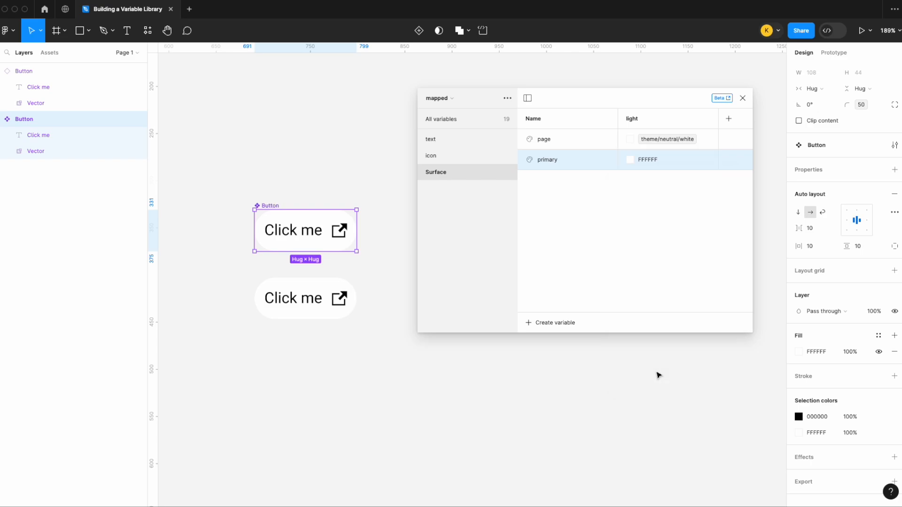
Add a color variable named disabled to the Surface group and alias its light value to theme/neutral/neutral-lightest.
{"action": "left_click", "coordinate": [568, 320]}
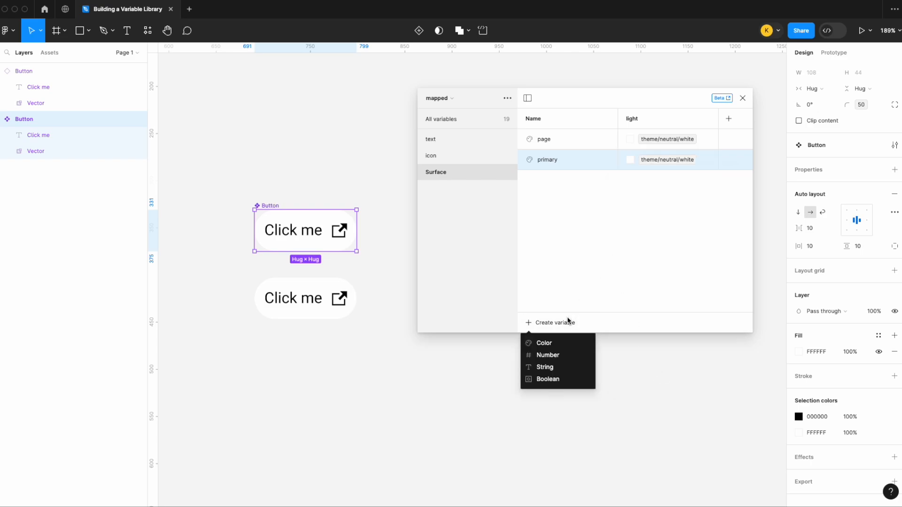
{"action": "left_click", "coordinate": [567, 346]}
{"action": "type", "text": "disabled"}
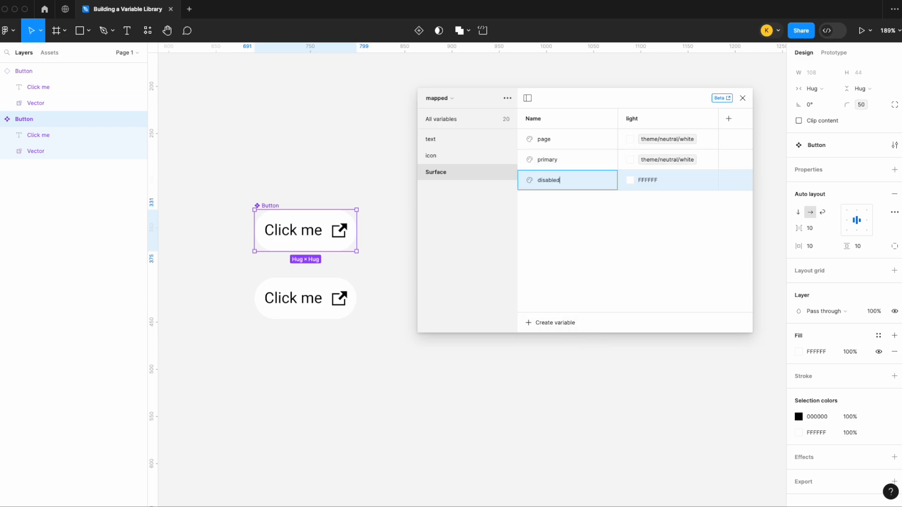
{"action": "key", "text": "Return"}
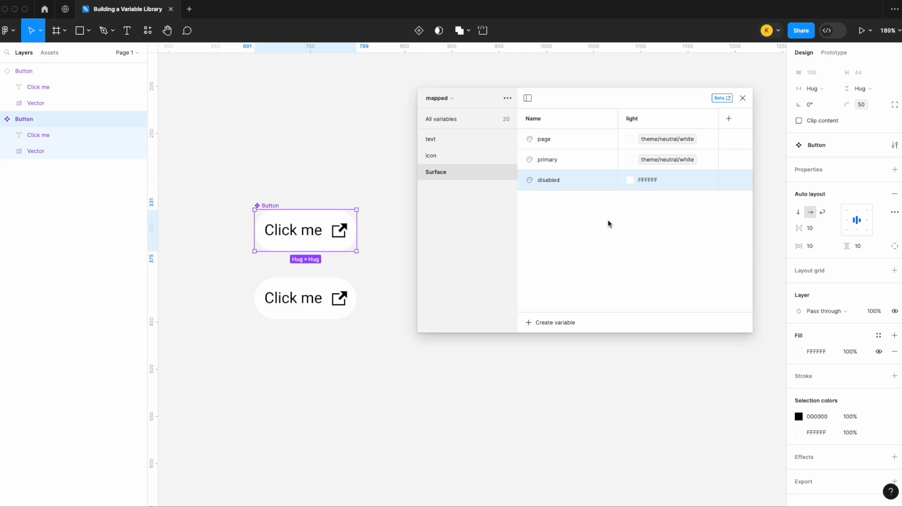
{"action": "right_click", "coordinate": [659, 183]}
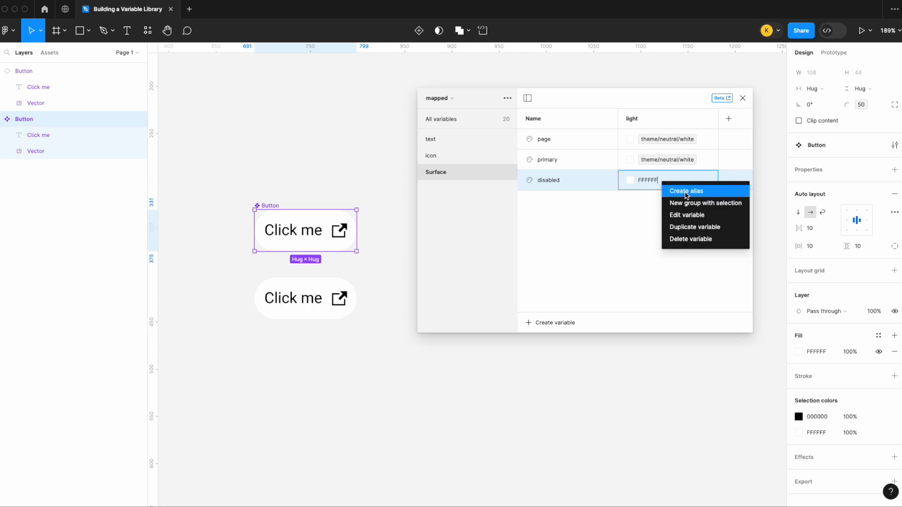
{"action": "left_click", "coordinate": [685, 193]}
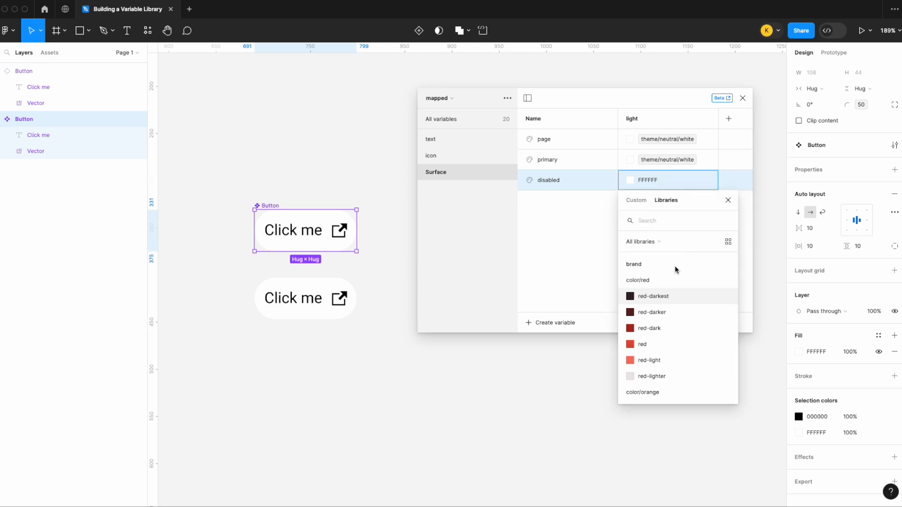
{"action": "type", "text": "theme/me"}
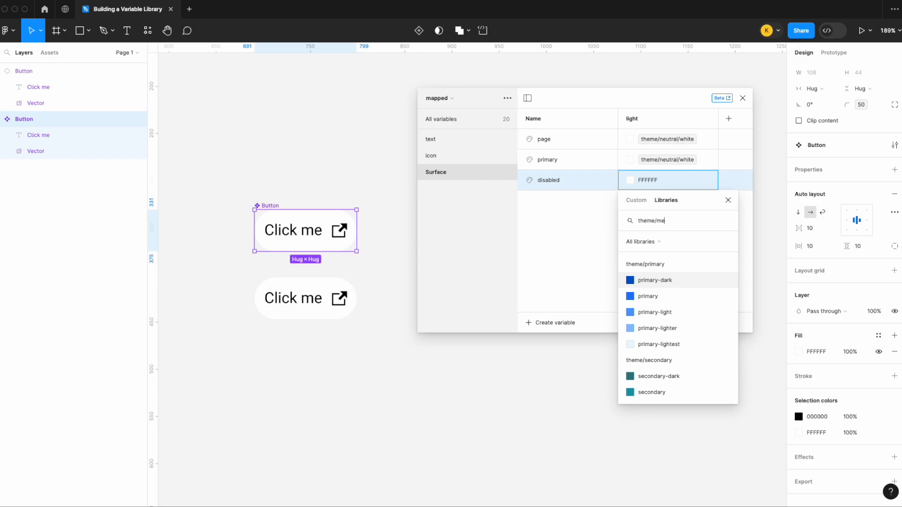
{"action": "type", "text": "utr"}
{"action": "key", "text": "BackSpace"}
{"action": "key", "text": "BackSpace"}
{"action": "key", "text": "BackSpace"}
{"action": "key", "text": "BackSpace"}
{"action": "key", "text": "BackSpace"}
{"action": "type", "text": "neu"}
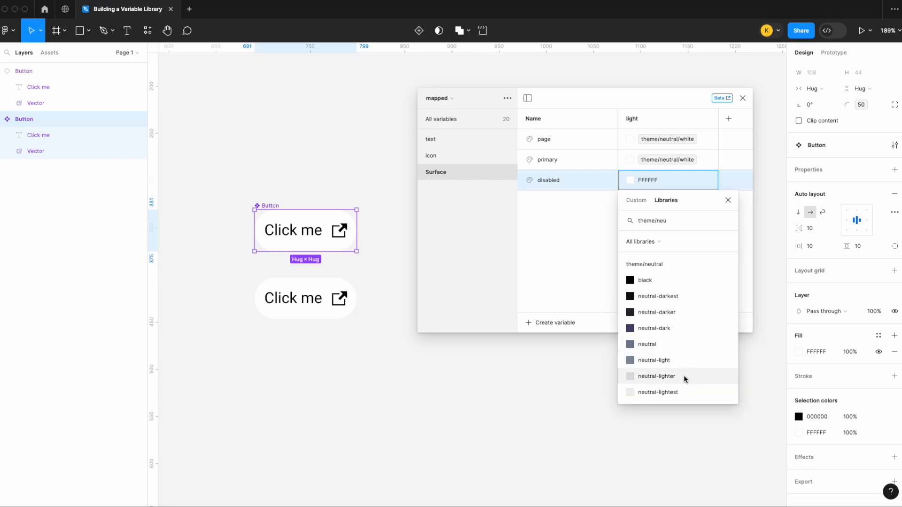
{"action": "left_click", "coordinate": [684, 391]}
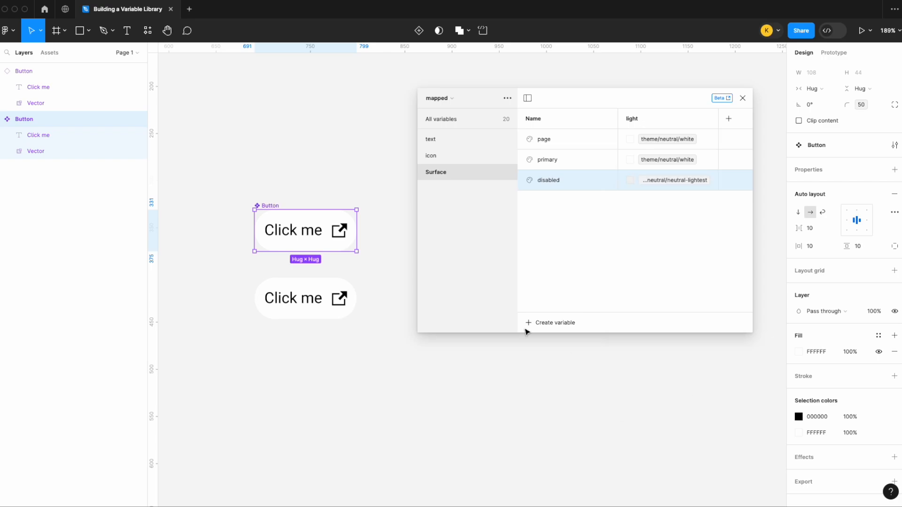
Apply text/on-disabled to the main Button's black text and icon color, and Surface/disabled to its fill.
{"action": "scroll", "coordinate": [375, 272], "scroll_direction": "right", "scroll_amount": 1}
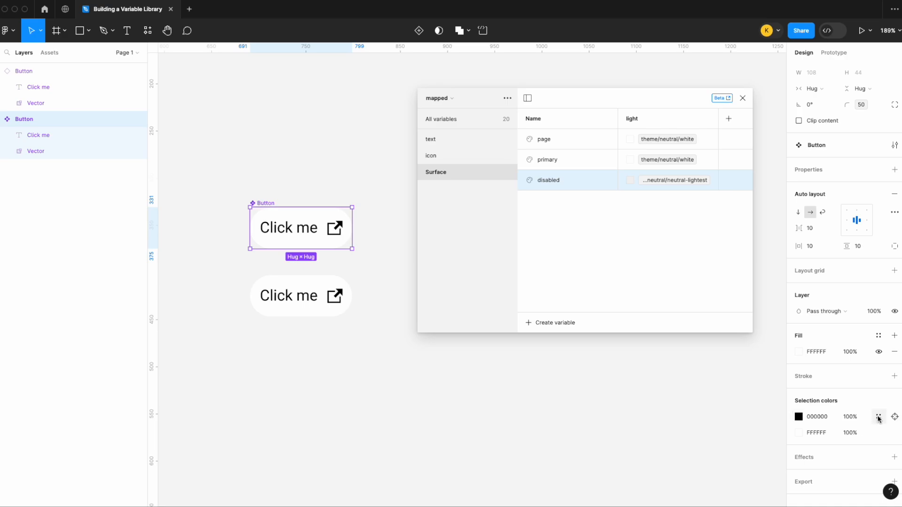
{"action": "left_click", "coordinate": [878, 417]}
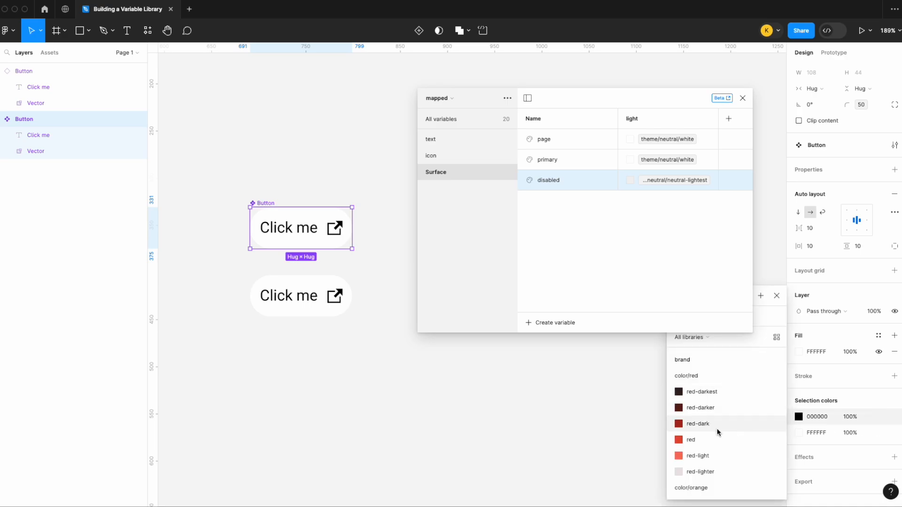
{"action": "type", "text": "dis"}
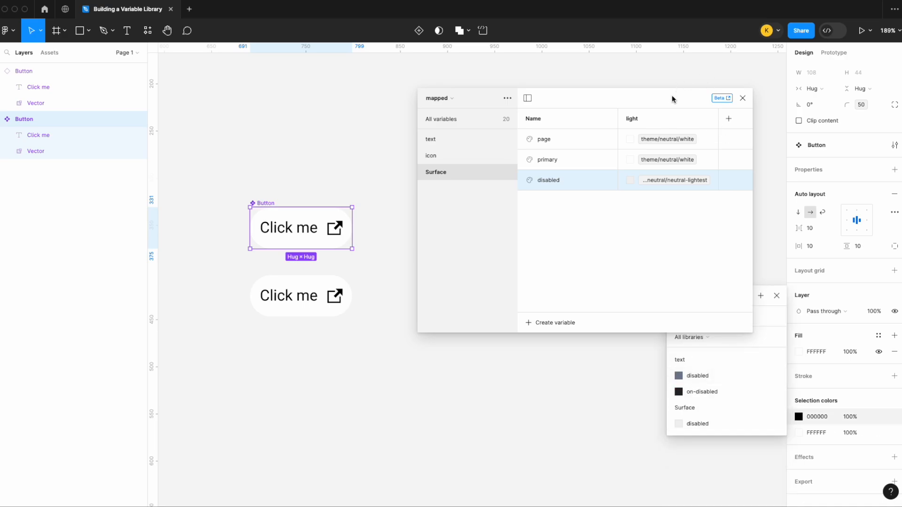
{"action": "left_click_drag", "start_coordinate": [672, 97], "coordinate": [612, 77]}
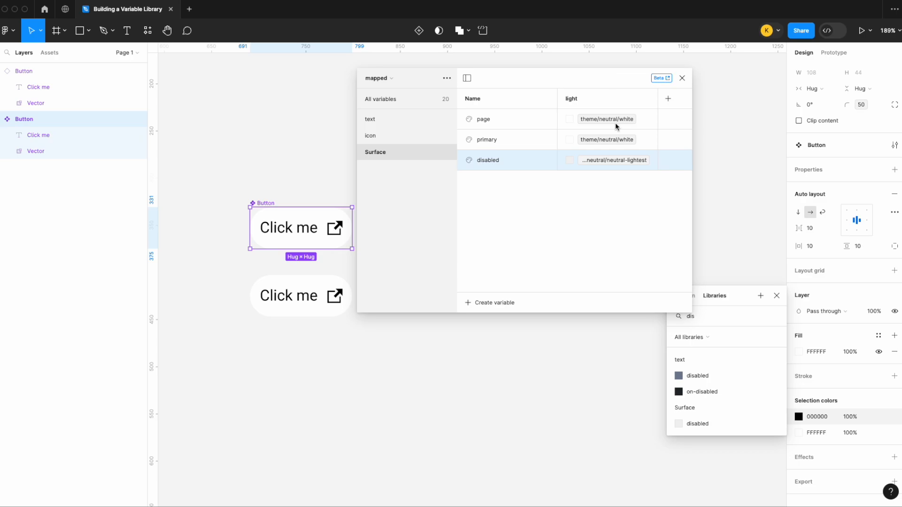
{"action": "left_click", "coordinate": [727, 392]}
{"action": "scroll", "coordinate": [378, 375], "scroll_direction": "right", "scroll_amount": 2}
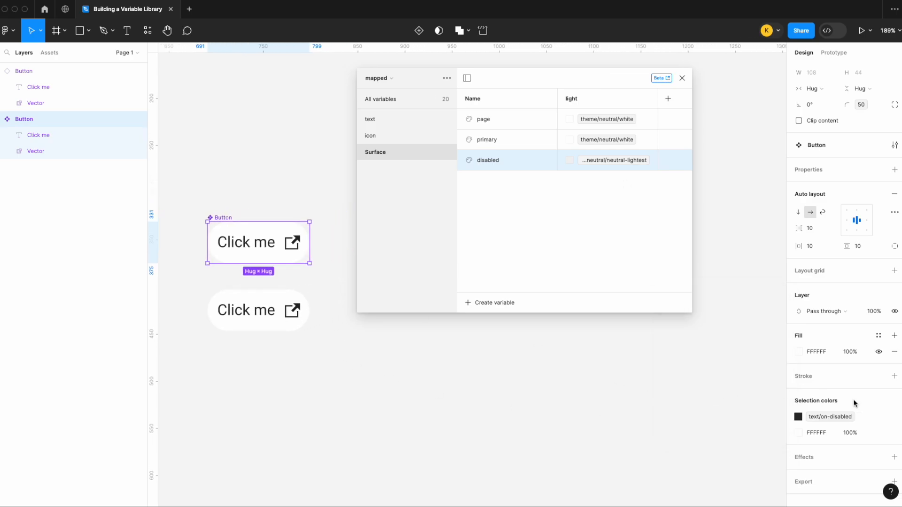
{"action": "left_click", "coordinate": [878, 336]}
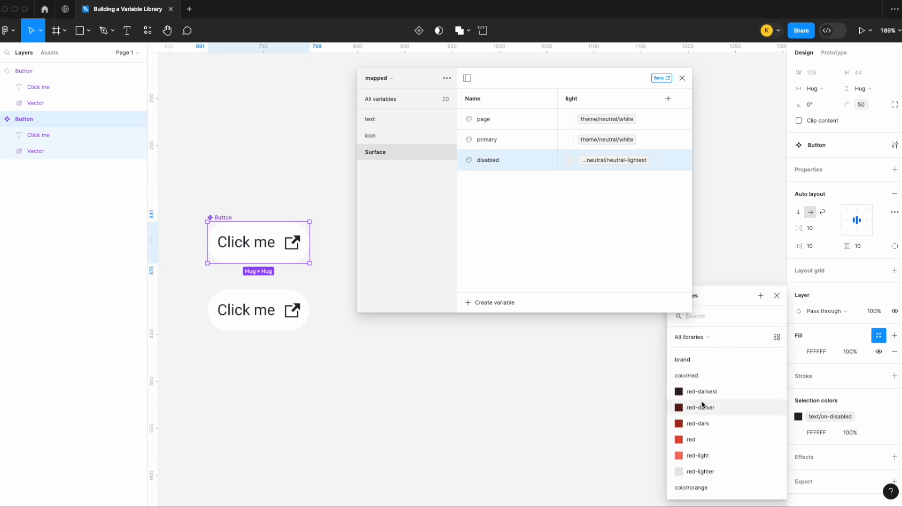
{"action": "type", "text": "sur"}
{"action": "left_click", "coordinate": [701, 408]}
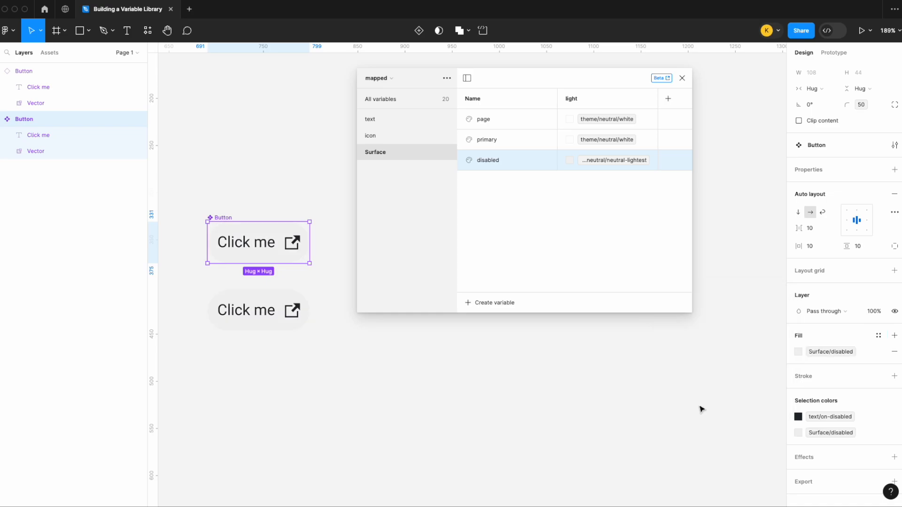
Set the page's background color to FFFFFF.
{"action": "left_click", "coordinate": [403, 324]}
{"action": "left_click", "coordinate": [798, 91]}
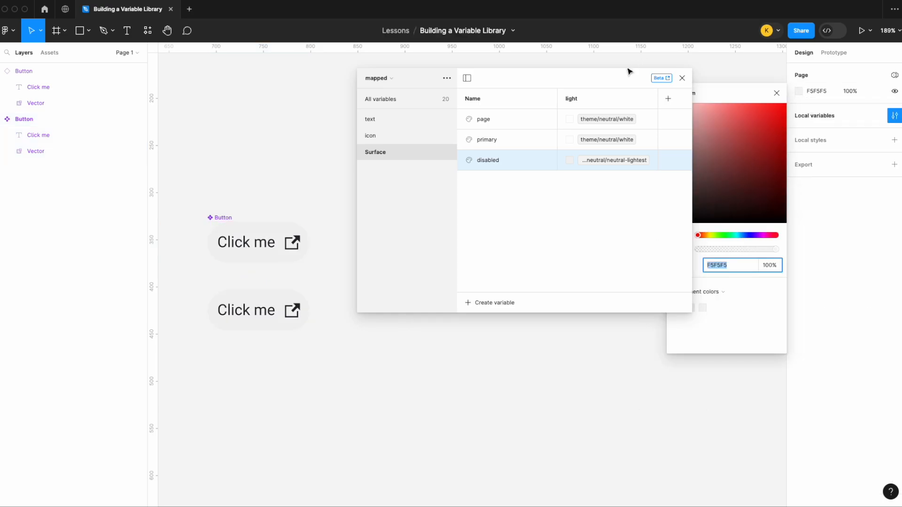
{"action": "left_click_drag", "start_coordinate": [676, 121], "coordinate": [528, 30]}
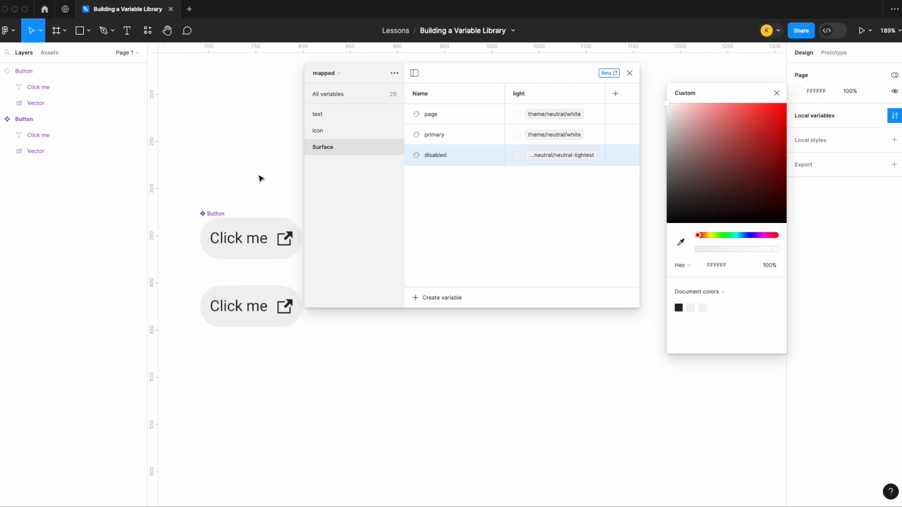
{"action": "scroll", "coordinate": [258, 177], "scroll_direction": "down", "scroll_amount": 1}
{"action": "left_click", "coordinate": [224, 224]}
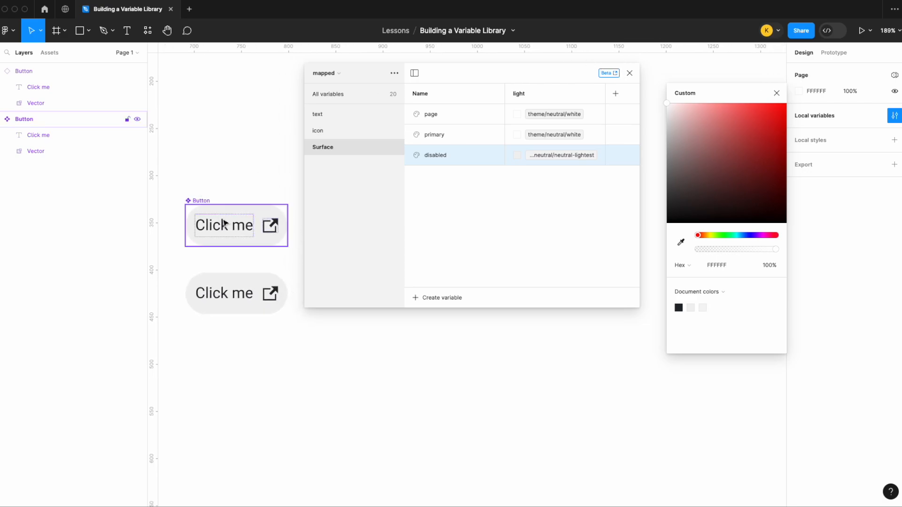
{"action": "scroll", "coordinate": [224, 221], "scroll_direction": "up", "scroll_amount": 3}
{"action": "scroll", "coordinate": [221, 223], "scroll_direction": "right", "scroll_amount": 1}
{"action": "scroll", "coordinate": [220, 224], "scroll_direction": "down", "scroll_amount": 3}
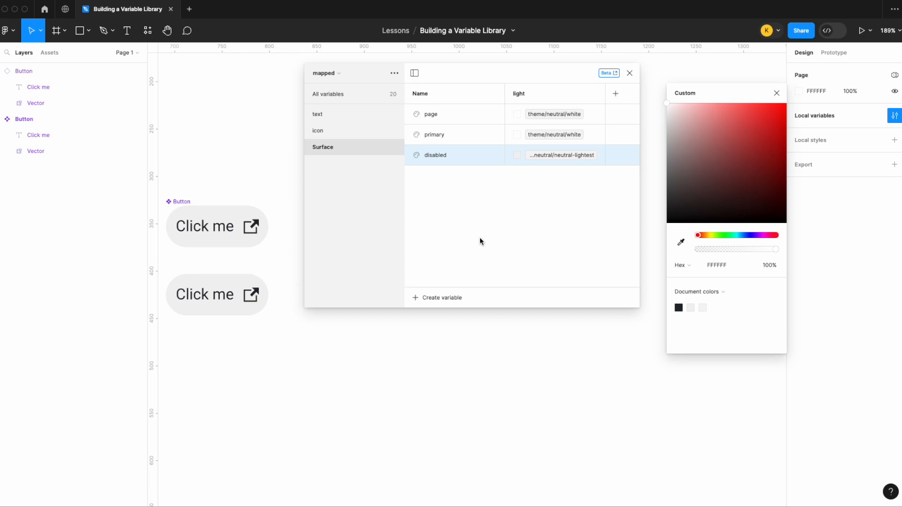
{"action": "scroll", "coordinate": [347, 378], "scroll_direction": "left", "scroll_amount": 1}
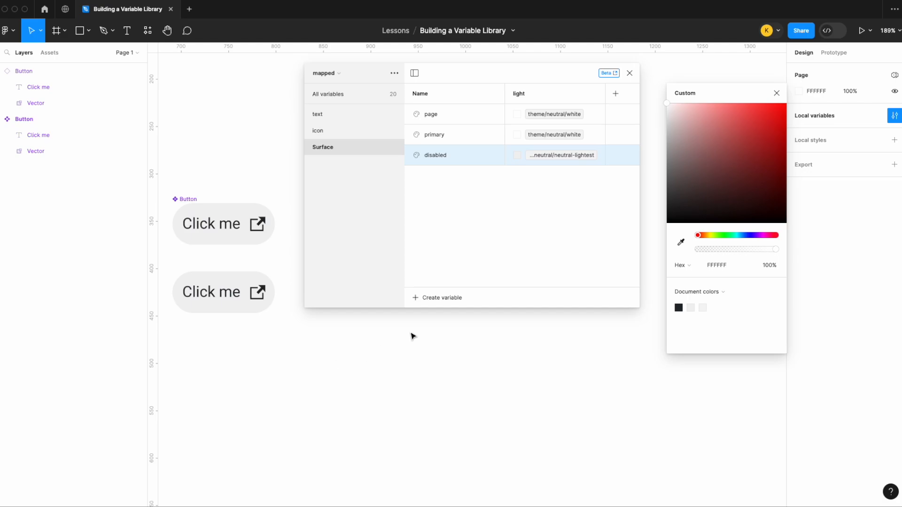
{"action": "left_click", "coordinate": [782, 97]}
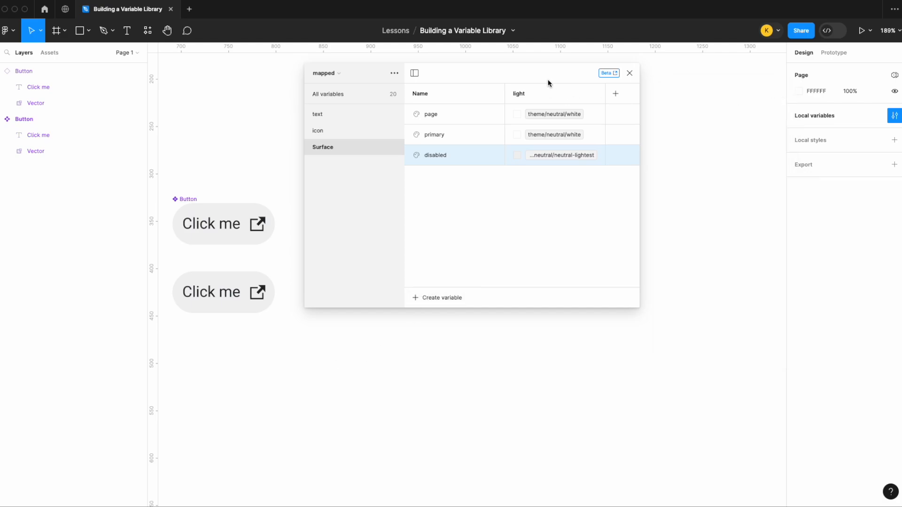
Add a color variable named success to the Surface group and alias its light value to theme/success/success-light.
{"action": "left_click_drag", "start_coordinate": [548, 81], "coordinate": [659, 78]}
{"action": "scroll", "coordinate": [292, 265], "scroll_direction": "left", "scroll_amount": 2}
{"action": "scroll", "coordinate": [292, 264], "scroll_direction": "down", "scroll_amount": 1}
{"action": "left_click", "coordinate": [603, 295]}
{"action": "left_click", "coordinate": [566, 314]}
{"action": "type", "text": "success"}
{"action": "right_click", "coordinate": [702, 169]}
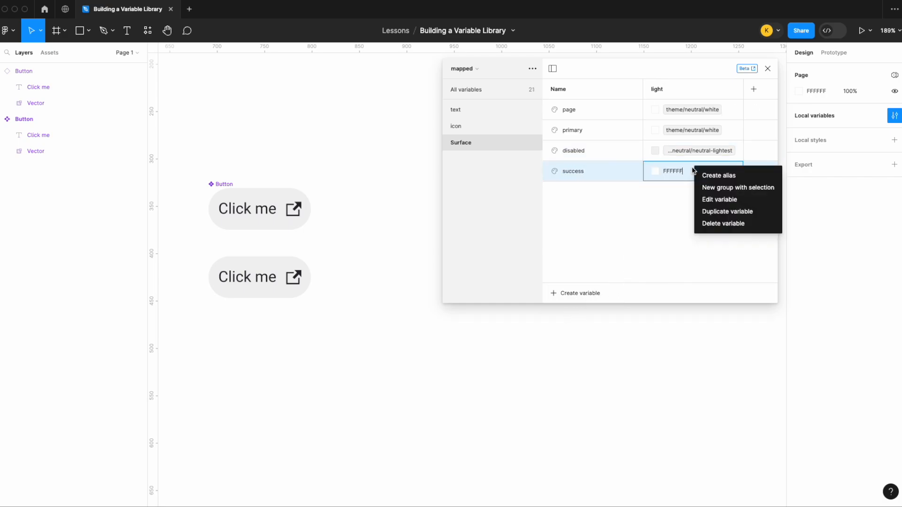
{"action": "left_click", "coordinate": [704, 172]}
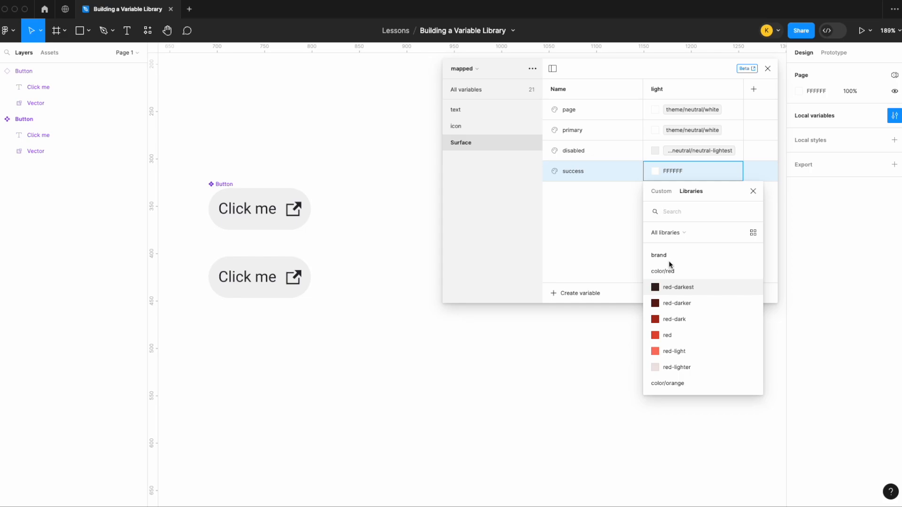
{"action": "type", "text": "succ"}
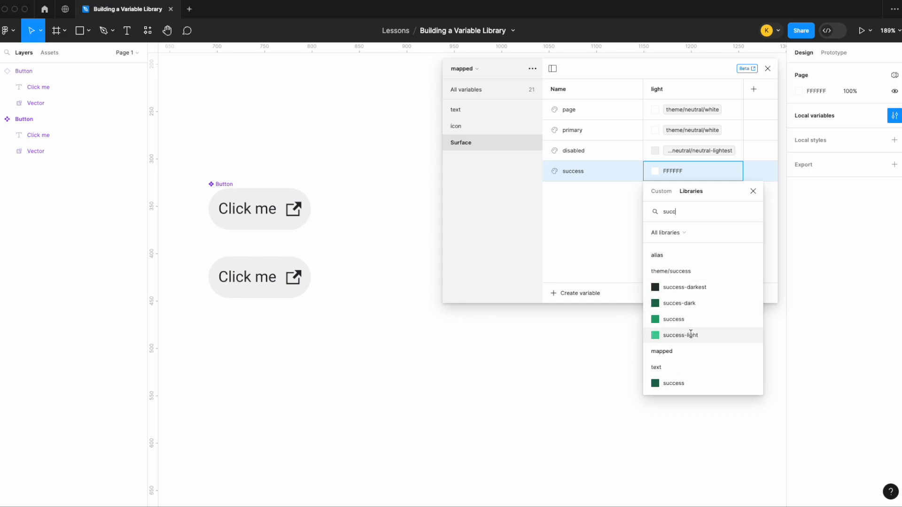
{"action": "left_click", "coordinate": [691, 334]}
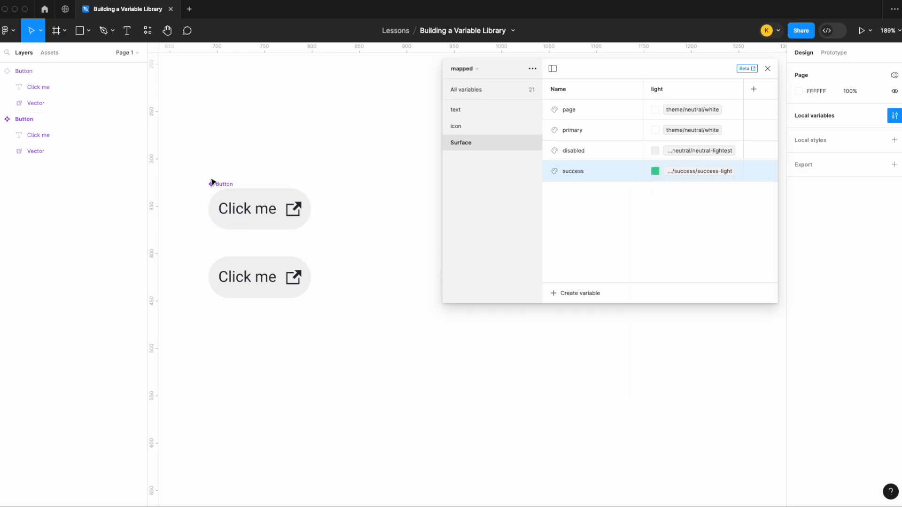
Apply Surface/success to the main Button's fill and text/success to its text and icon color.
{"action": "left_click", "coordinate": [224, 185]}
{"action": "left_click", "coordinate": [798, 405]}
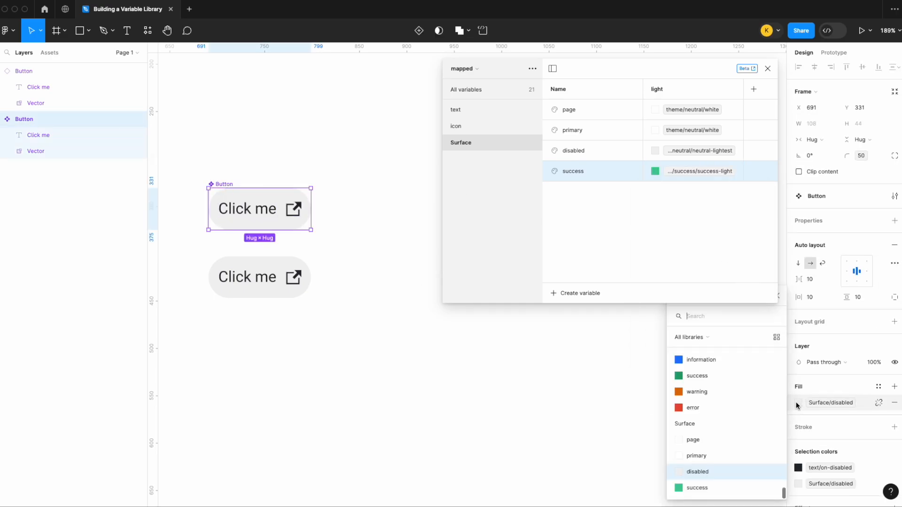
{"action": "left_click", "coordinate": [710, 488]}
{"action": "left_click", "coordinate": [836, 469]}
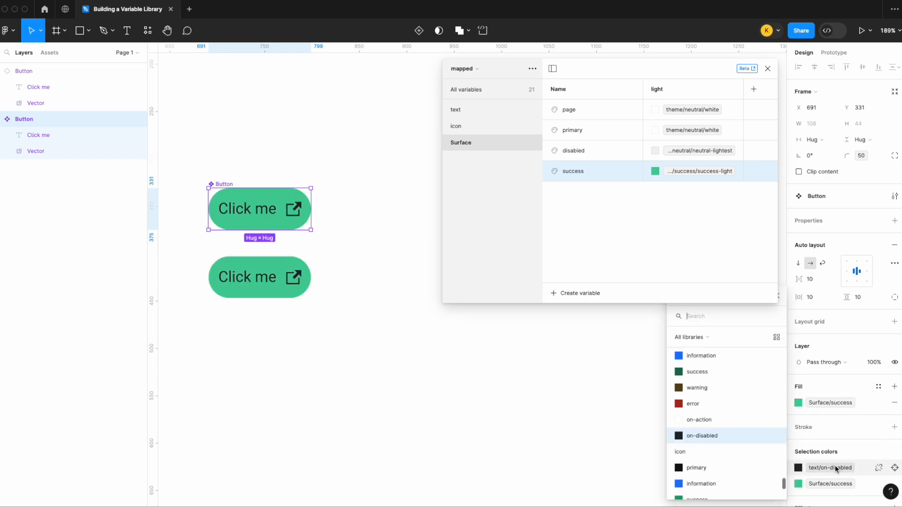
{"action": "left_click", "coordinate": [711, 371]}
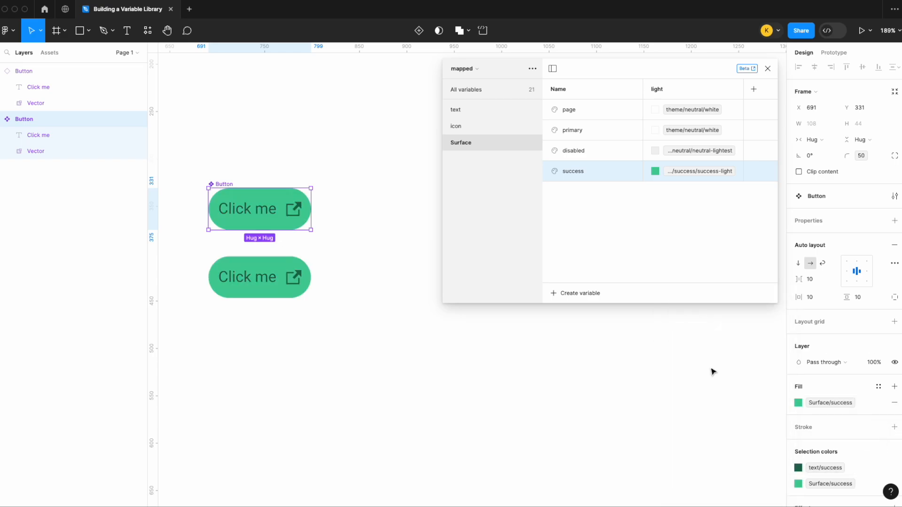
{"action": "left_click", "coordinate": [445, 360]}
In the alias collection's theme/success group, alias success-light's default value to color/green/green-lighter.
{"action": "scroll", "coordinate": [446, 359], "scroll_direction": "left", "scroll_amount": 3}
{"action": "scroll", "coordinate": [382, 231], "scroll_direction": "up", "scroll_amount": 3}
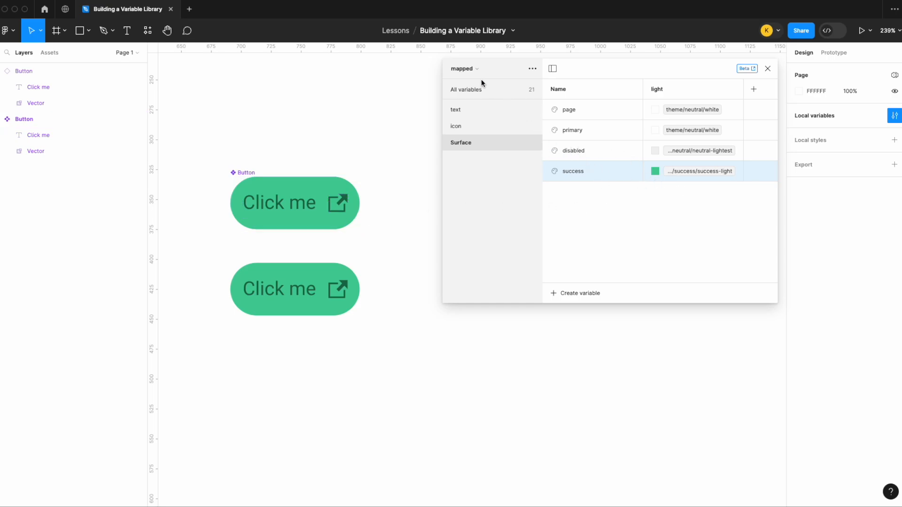
{"action": "left_click", "coordinate": [467, 69]}
{"action": "left_click", "coordinate": [479, 62]}
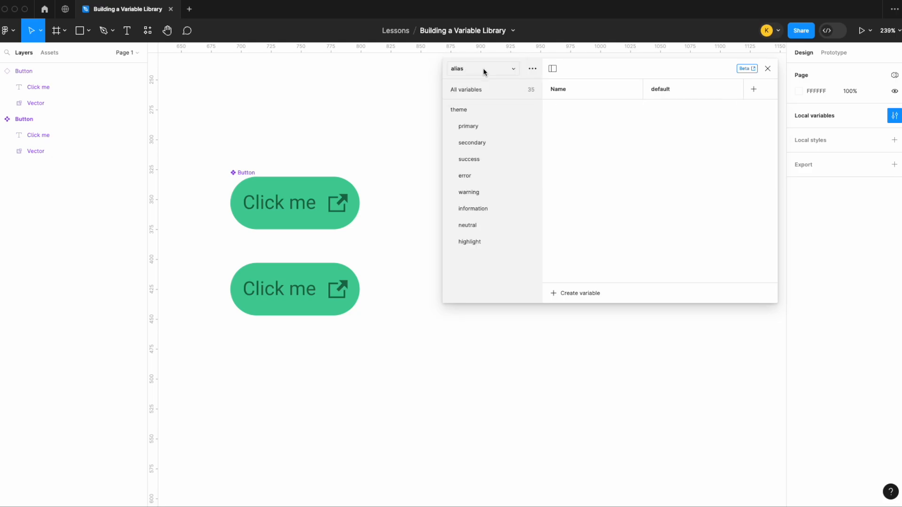
{"action": "left_click", "coordinate": [493, 160]}
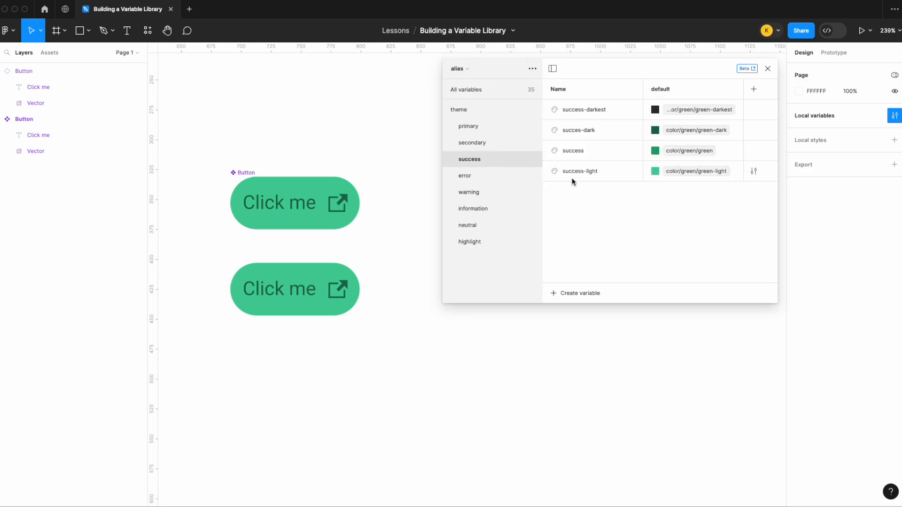
{"action": "left_click", "coordinate": [654, 171]}
{"action": "left_click", "coordinate": [688, 347]}
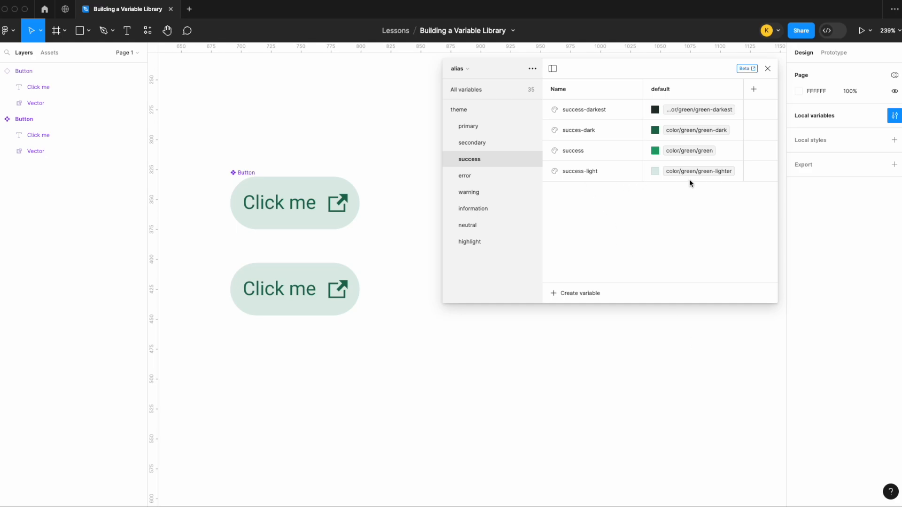
Return to the mapped collection and rename its Surface group to surface.
{"action": "left_click", "coordinate": [464, 74]}
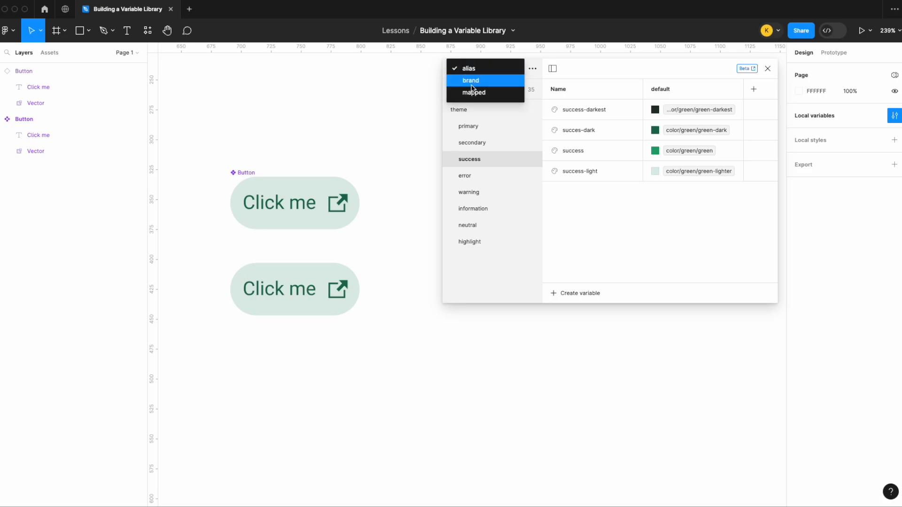
{"action": "left_click", "coordinate": [472, 91]}
{"action": "left_click", "coordinate": [484, 143]}
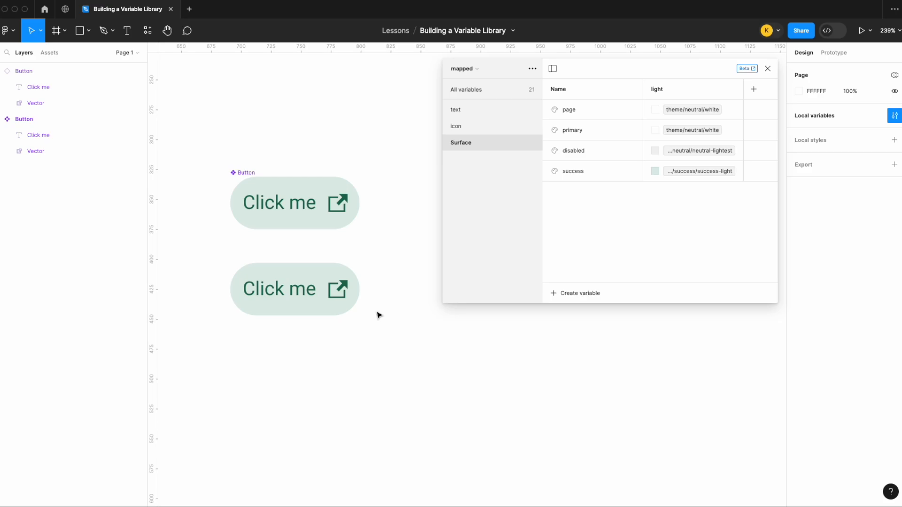
{"action": "double_click", "coordinate": [458, 143]}
{"action": "type", "text": "surface"}
{"action": "key", "text": "Return"}
Add a color variable named error to the surface group and alias its light value to theme/error/error-light.
{"action": "left_click", "coordinate": [585, 293]}
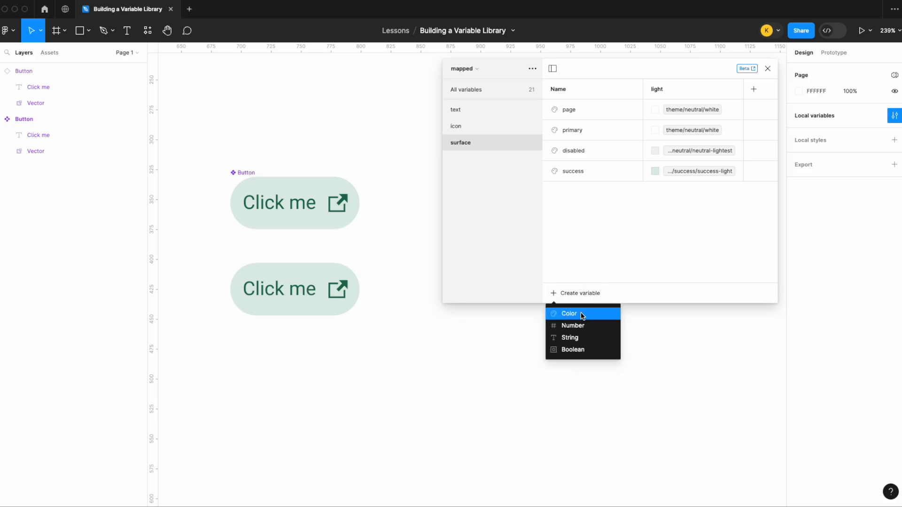
{"action": "left_click", "coordinate": [582, 315]}
{"action": "type", "text": "error"}
{"action": "left_click", "coordinate": [658, 192]}
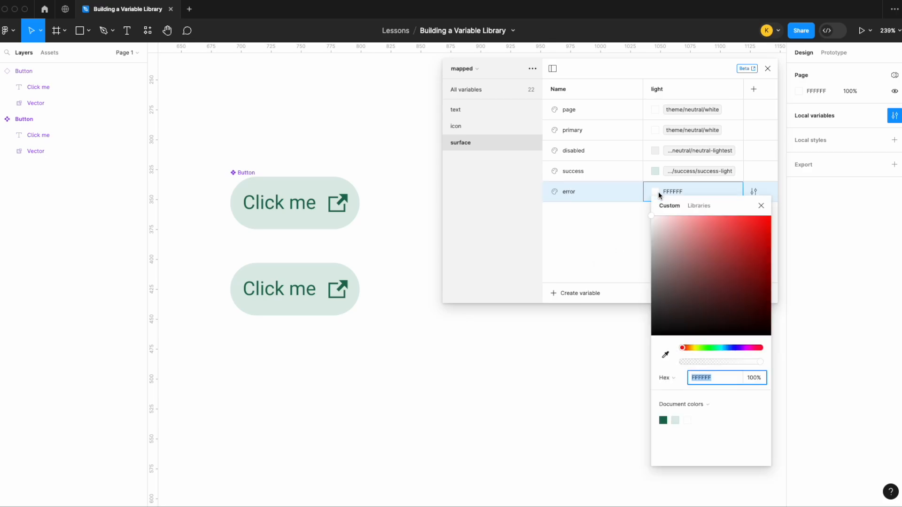
{"action": "right_click", "coordinate": [658, 192]}
{"action": "left_click", "coordinate": [687, 200]}
{"action": "right_click", "coordinate": [664, 192]}
{"action": "left_click", "coordinate": [679, 200]}
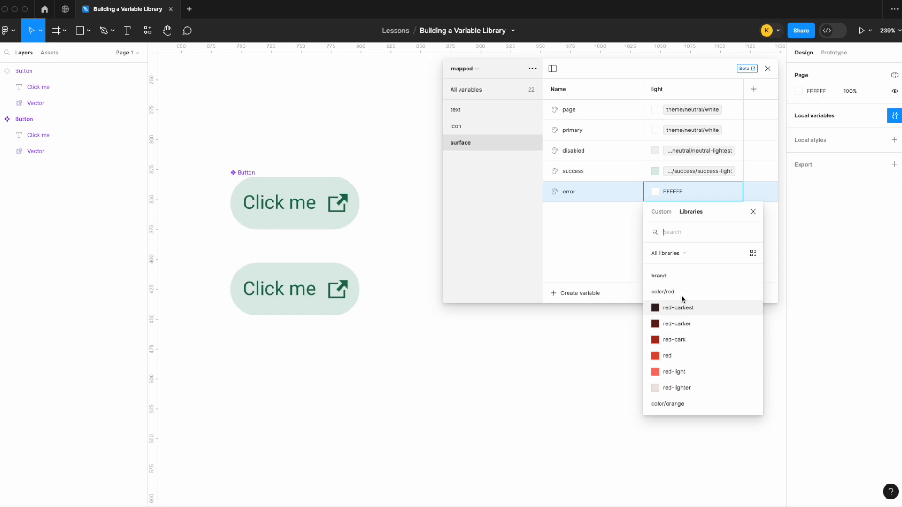
{"action": "type", "text": "theme/error"}
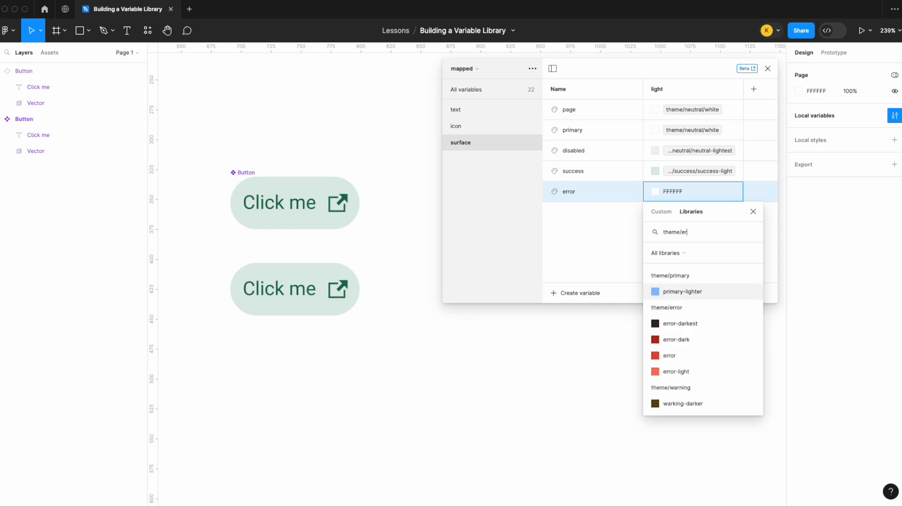
{"action": "left_click", "coordinate": [676, 340]}
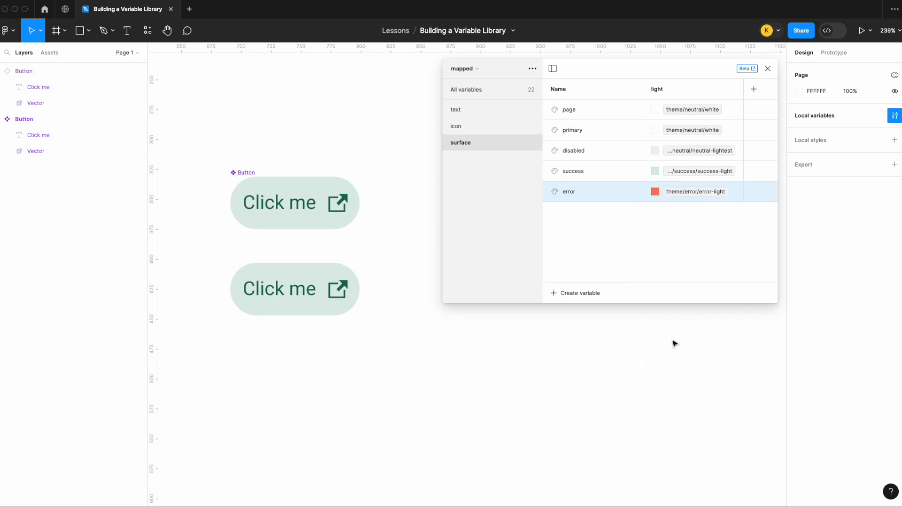
Apply surface/error to the main Button's fill and text/error to its text and icon color.
{"action": "left_click", "coordinate": [270, 178]}
{"action": "left_click", "coordinate": [802, 408]}
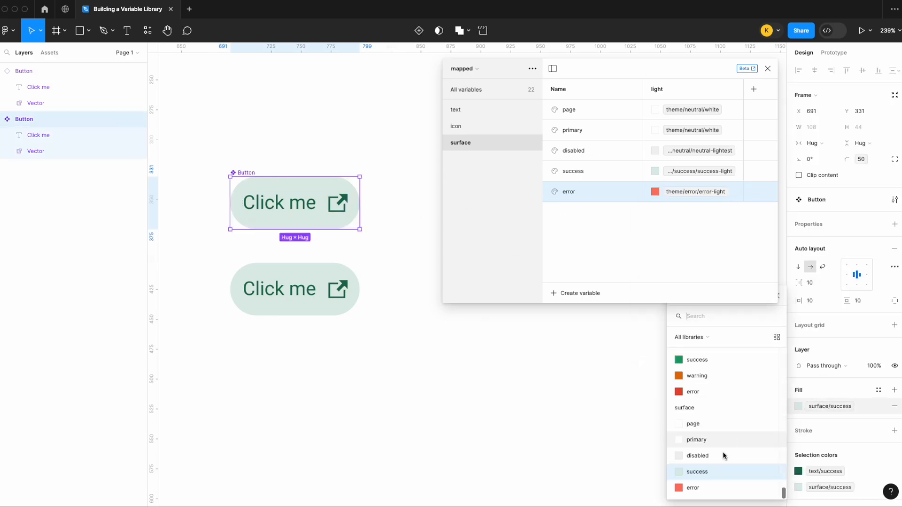
{"action": "left_click", "coordinate": [712, 485]}
{"action": "scroll", "coordinate": [867, 471], "scroll_direction": "down", "scroll_amount": 3}
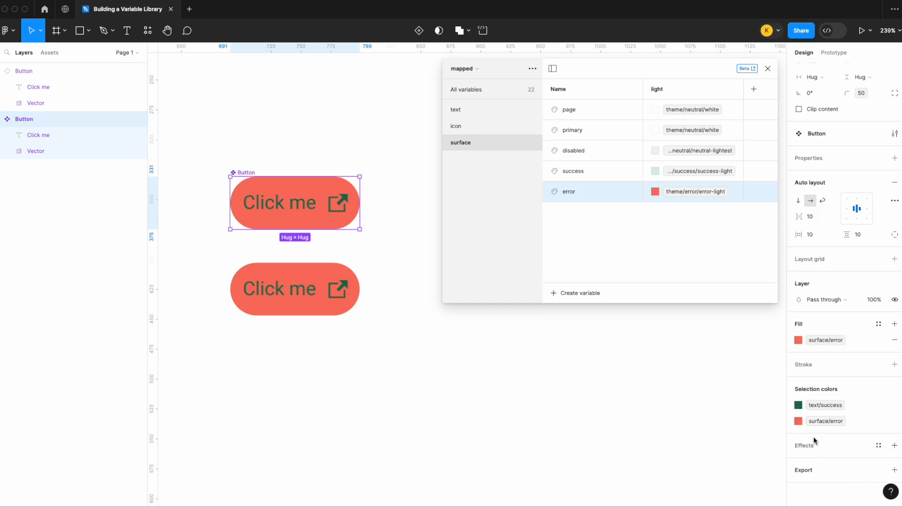
{"action": "left_click", "coordinate": [798, 405]}
{"action": "left_click", "coordinate": [699, 469]}
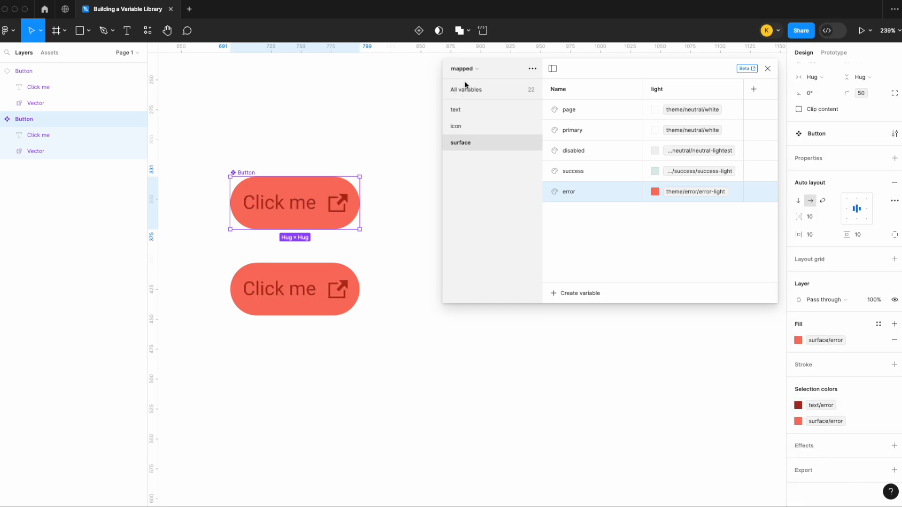
In the alias collection's theme/error group, alias error-light's default value to color/red/red-lighter.
{"action": "left_click", "coordinate": [465, 68]}
{"action": "left_click", "coordinate": [602, 78]}
{"action": "left_click", "coordinate": [464, 68]}
{"action": "left_click_drag", "start_coordinate": [606, 73], "coordinate": [610, 161]}
{"action": "left_click", "coordinate": [458, 162]}
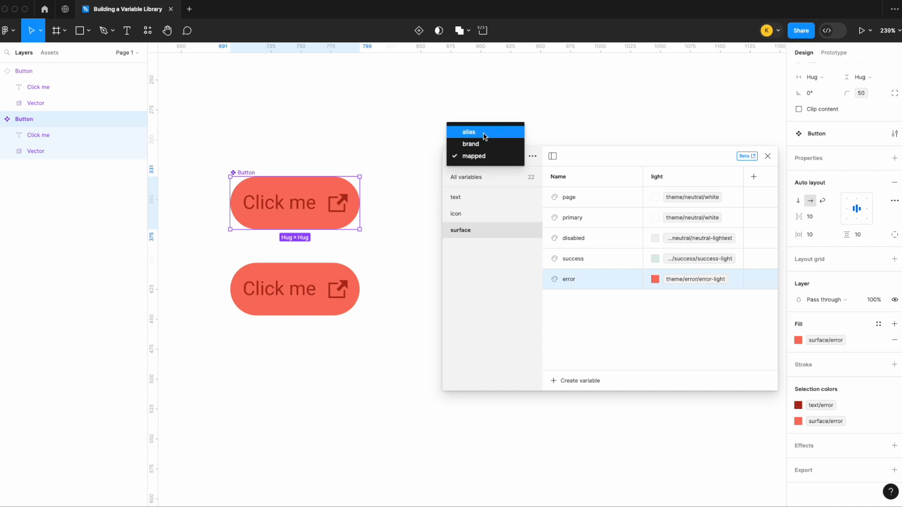
{"action": "left_click", "coordinate": [483, 135]}
{"action": "left_click", "coordinate": [484, 262]}
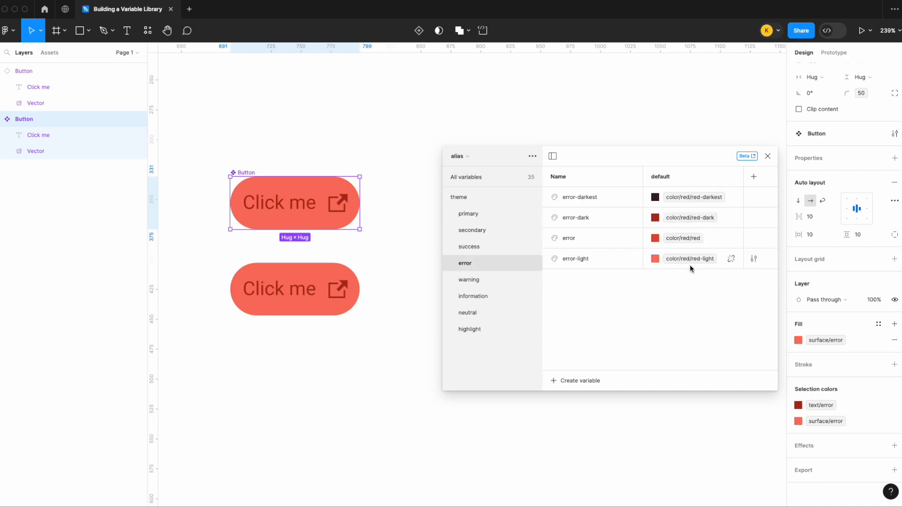
{"action": "left_click", "coordinate": [658, 258]}
{"action": "left_click", "coordinate": [698, 437]}
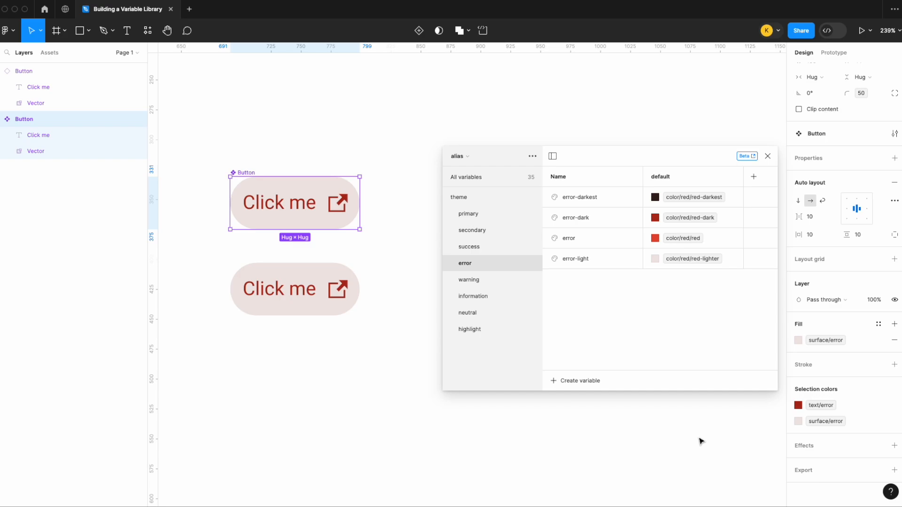
Add a color variable named warning to the mapped collection's surface group.
{"action": "left_click", "coordinate": [465, 156]}
{"action": "left_click", "coordinate": [469, 179]}
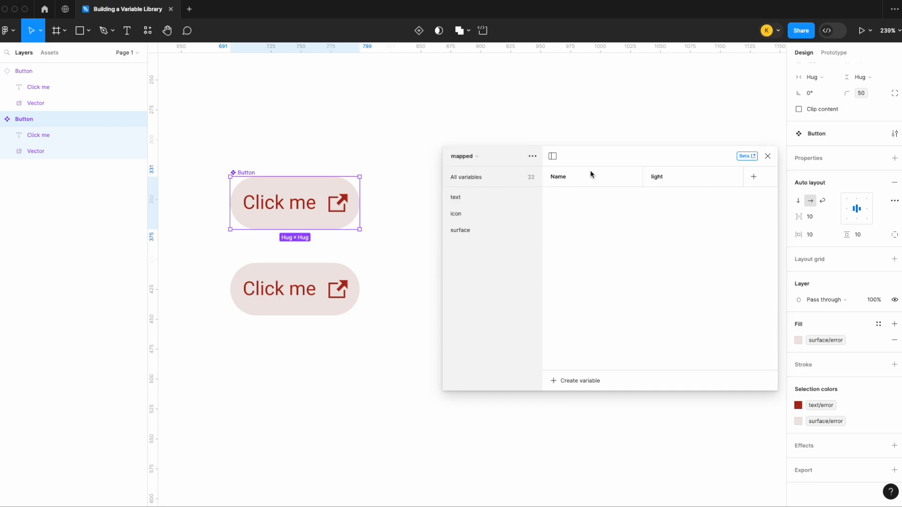
{"action": "left_click", "coordinate": [480, 232]}
{"action": "left_click", "coordinate": [588, 382]}
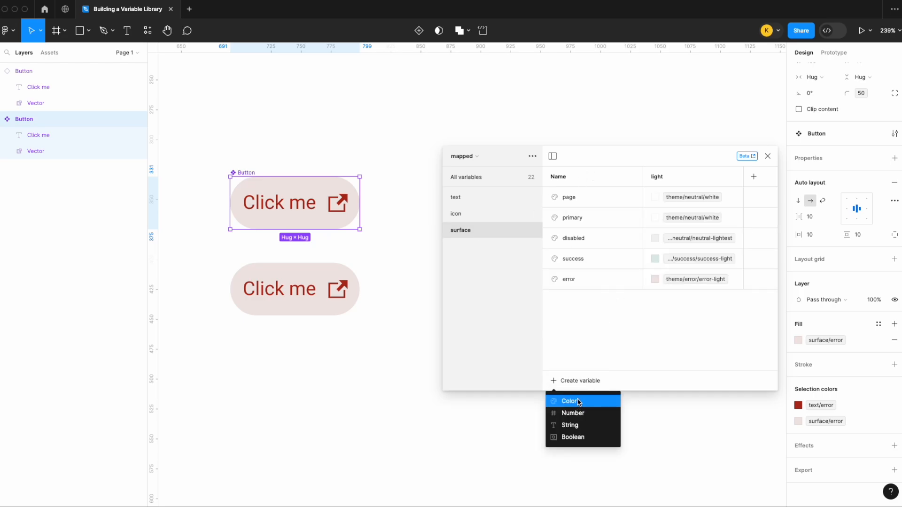
{"action": "left_click", "coordinate": [579, 402]}
{"action": "type", "text": "w"}
{"action": "key", "text": "Return"}
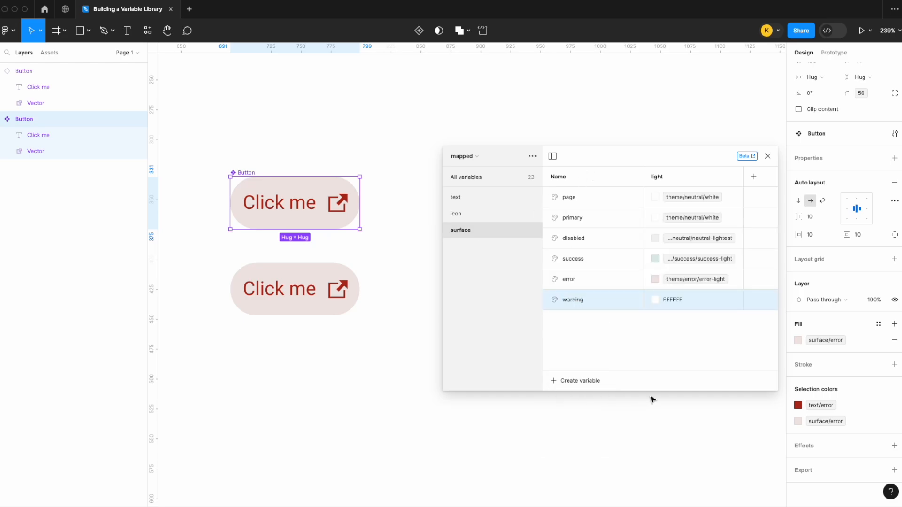
Alias the surface group's warning variable to theme/warning/warning-light for light mode.
{"action": "left_click", "coordinate": [656, 298]}
{"action": "left_click", "coordinate": [761, 238]}
{"action": "right_click", "coordinate": [683, 298]}
{"action": "left_click", "coordinate": [704, 308]}
{"action": "type", "text": "theme/w"}
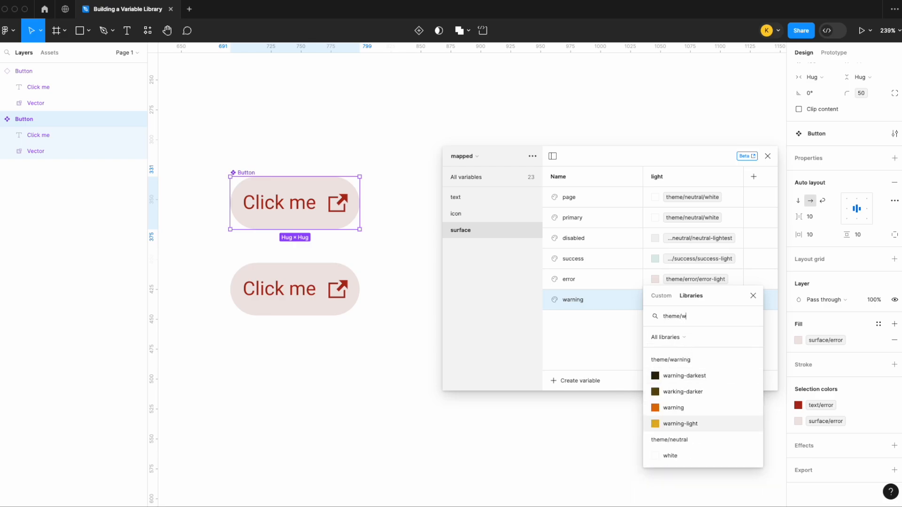
{"action": "left_click", "coordinate": [680, 424]}
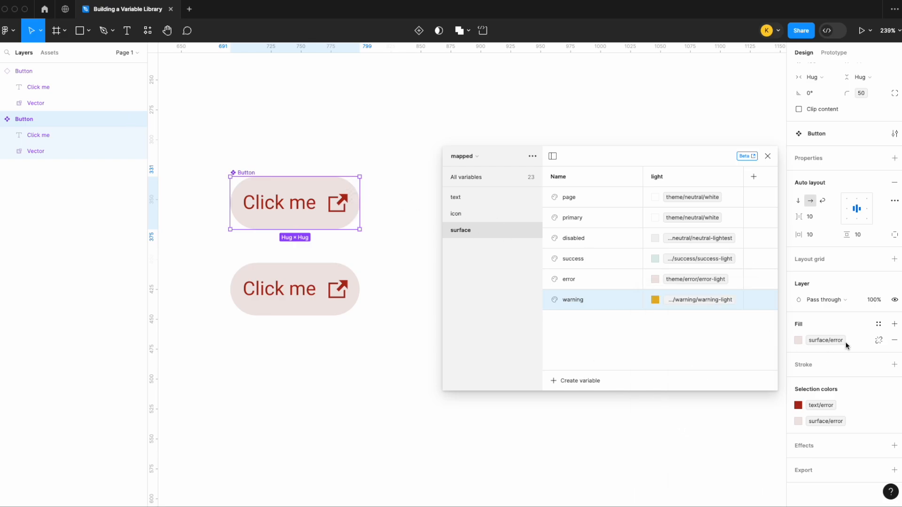
Apply surface/warning to the main Button's fill and text/warning to its text and icon color.
{"action": "left_click", "coordinate": [797, 339]}
{"action": "left_click", "coordinate": [700, 485]}
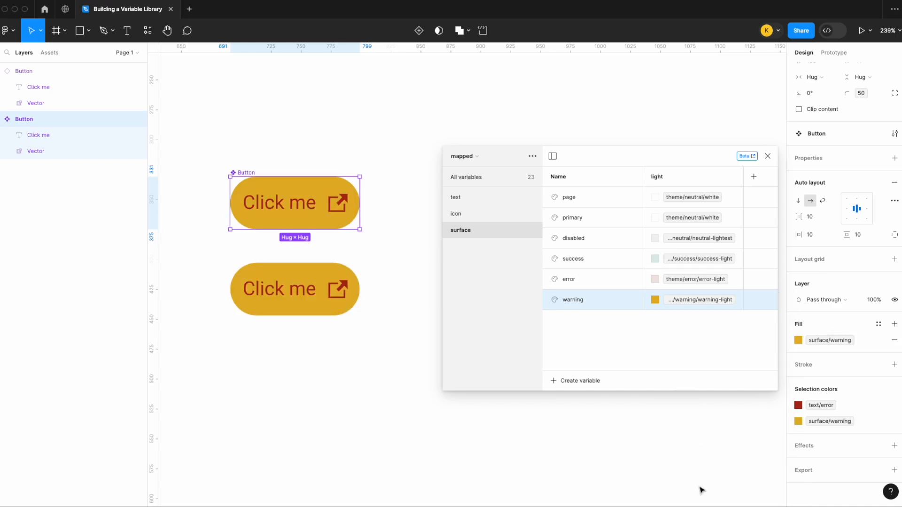
{"action": "left_click", "coordinate": [798, 405]}
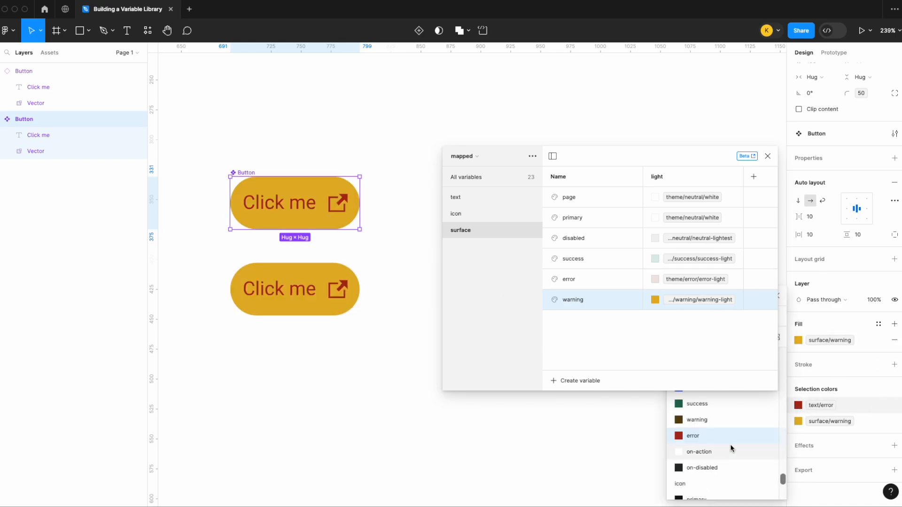
{"action": "scroll", "coordinate": [730, 447], "scroll_direction": "up", "scroll_amount": 5}
{"action": "left_click_drag", "start_coordinate": [670, 153], "coordinate": [639, 55]}
{"action": "scroll", "coordinate": [722, 427], "scroll_direction": "down", "scroll_amount": 3}
{"action": "left_click", "coordinate": [707, 439]}
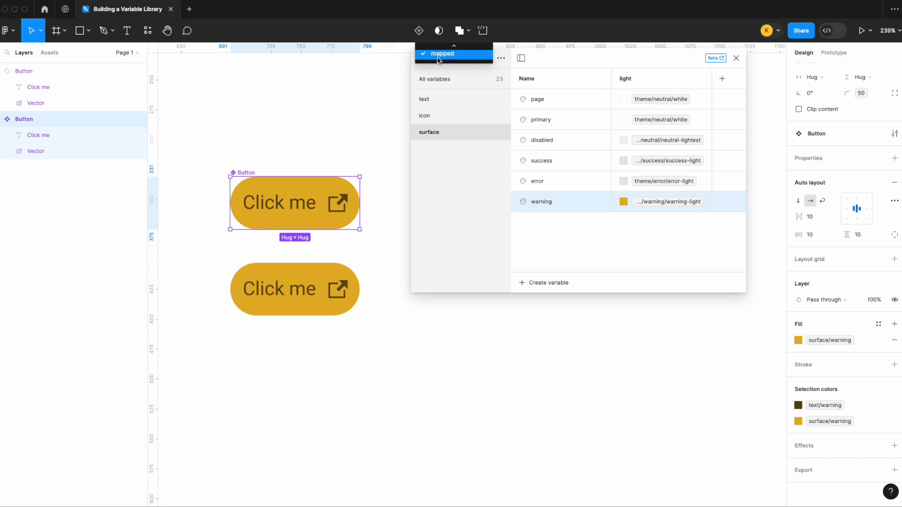
In the alias collection's theme/warning group, alias warning-light's default value to color/yellow/yellow-lighter.
{"action": "left_click_drag", "start_coordinate": [562, 67], "coordinate": [561, 119]}
{"action": "left_click", "coordinate": [430, 110]}
{"action": "left_click", "coordinate": [430, 85]}
{"action": "left_click", "coordinate": [456, 232]}
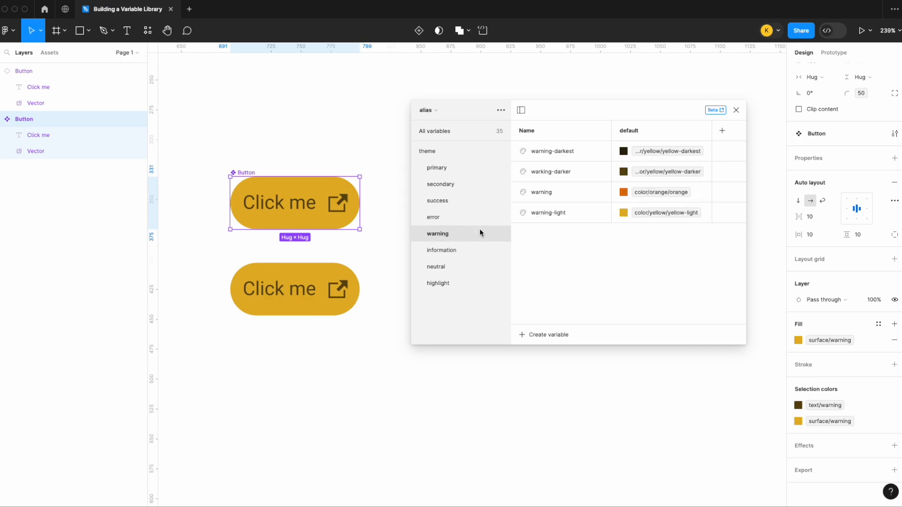
{"action": "left_click", "coordinate": [623, 214]}
{"action": "left_click", "coordinate": [657, 389]}
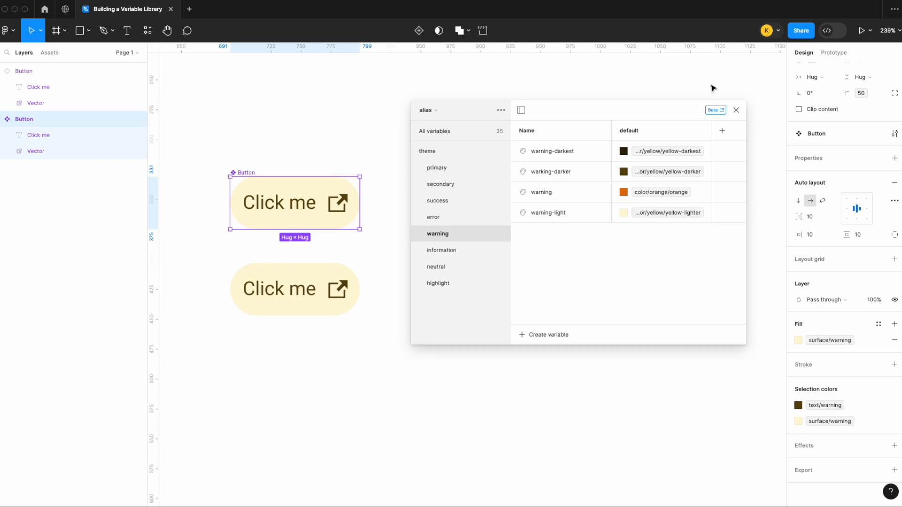
Add a color variable named information to the mapped collection's surface group.
{"action": "left_click", "coordinate": [436, 109]}
{"action": "left_click", "coordinate": [451, 137]}
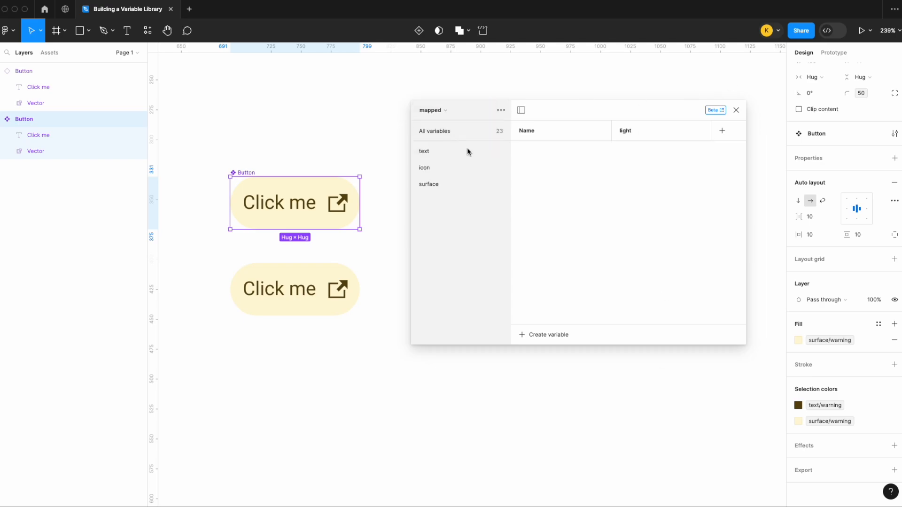
{"action": "left_click", "coordinate": [449, 189]}
{"action": "left_click", "coordinate": [556, 335]}
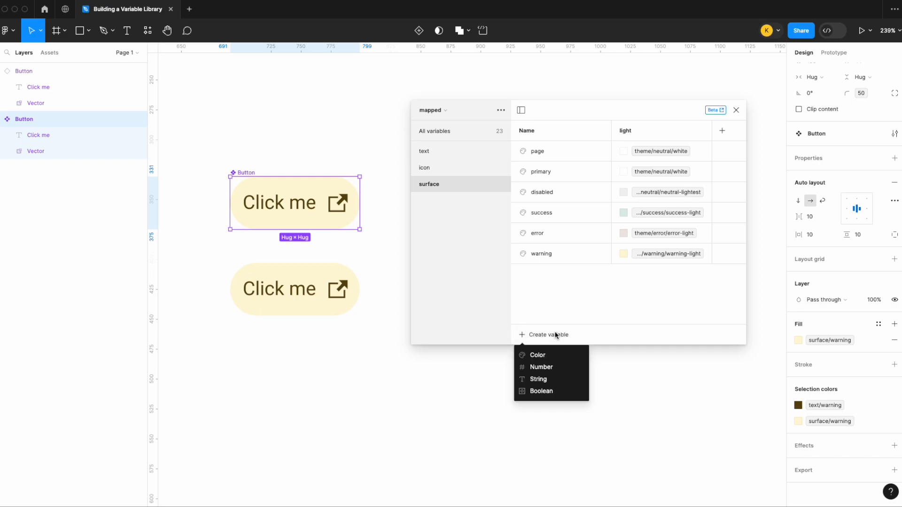
{"action": "left_click", "coordinate": [558, 355]}
{"action": "type", "text": "in"}
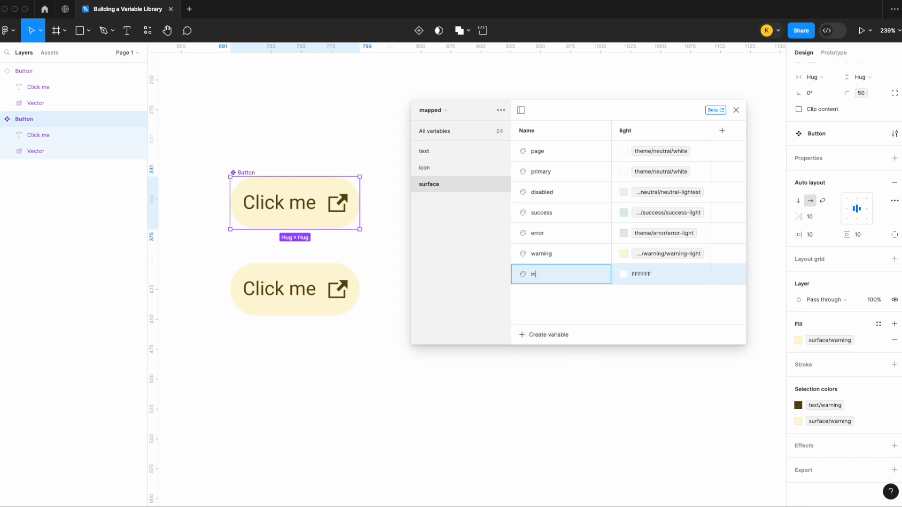
{"action": "type", "text": "formation"}
{"action": "key", "text": "Return"}
Alias the surface group's information variable to theme/information/information-lighter for light mode.
{"action": "left_click", "coordinate": [624, 274]}
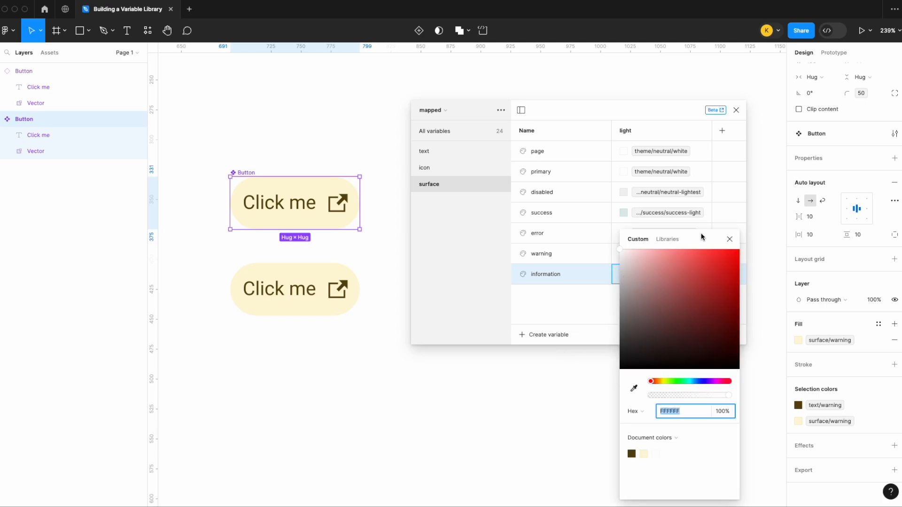
{"action": "left_click", "coordinate": [730, 239]}
{"action": "right_click", "coordinate": [653, 270]}
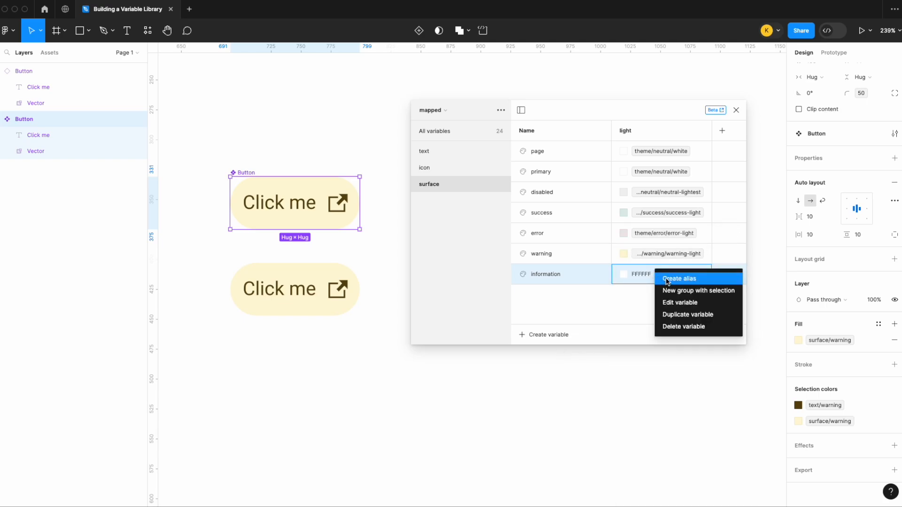
{"action": "left_click", "coordinate": [667, 279]}
{"action": "type", "text": "theme"}
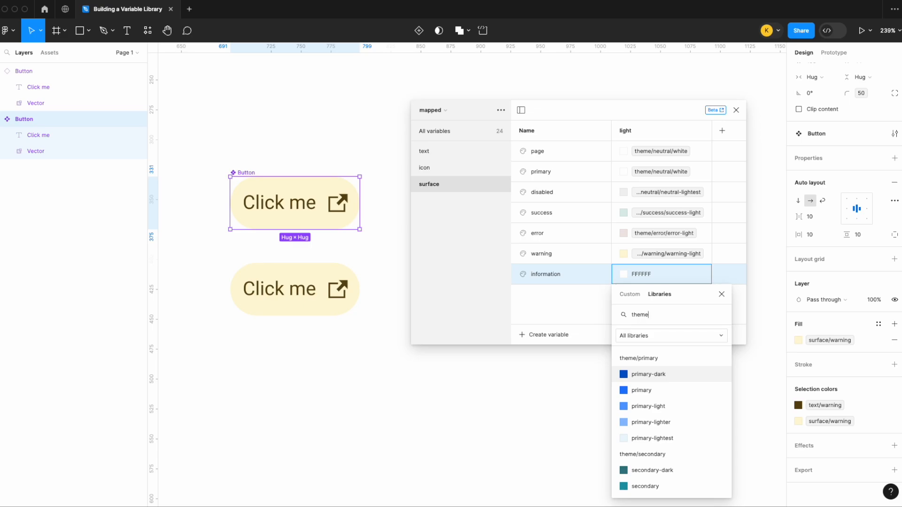
{"action": "type", "text": "/in"}
{"action": "scroll", "coordinate": [649, 441], "scroll_direction": "down", "scroll_amount": 3}
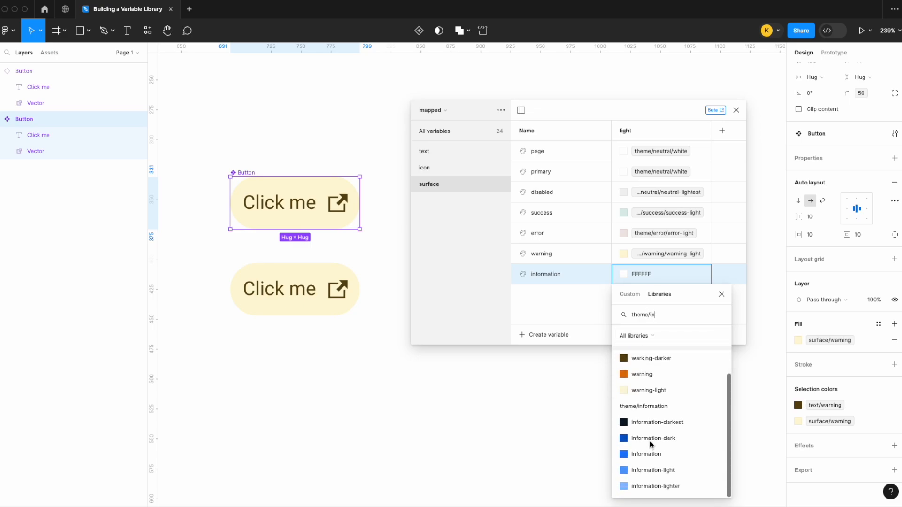
{"action": "left_click", "coordinate": [669, 486]}
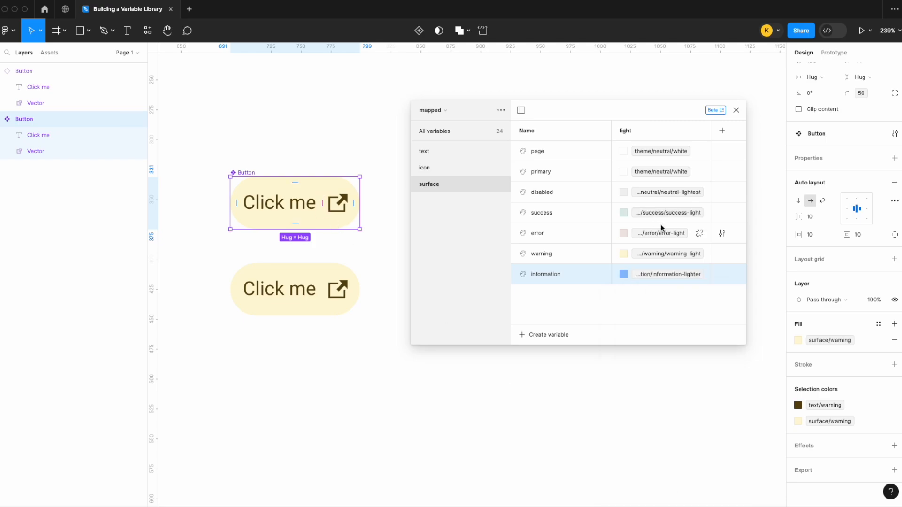
Apply surface/information to the main Button's fill and text/information to its text and icon color.
{"action": "left_click", "coordinate": [797, 340]}
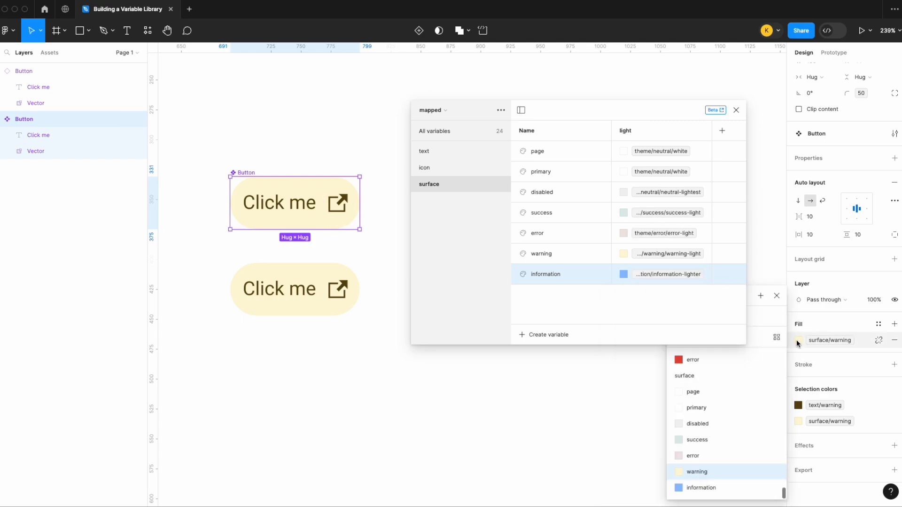
{"action": "left_click", "coordinate": [720, 486]}
{"action": "left_click", "coordinate": [797, 405]}
{"action": "left_click", "coordinate": [721, 410]}
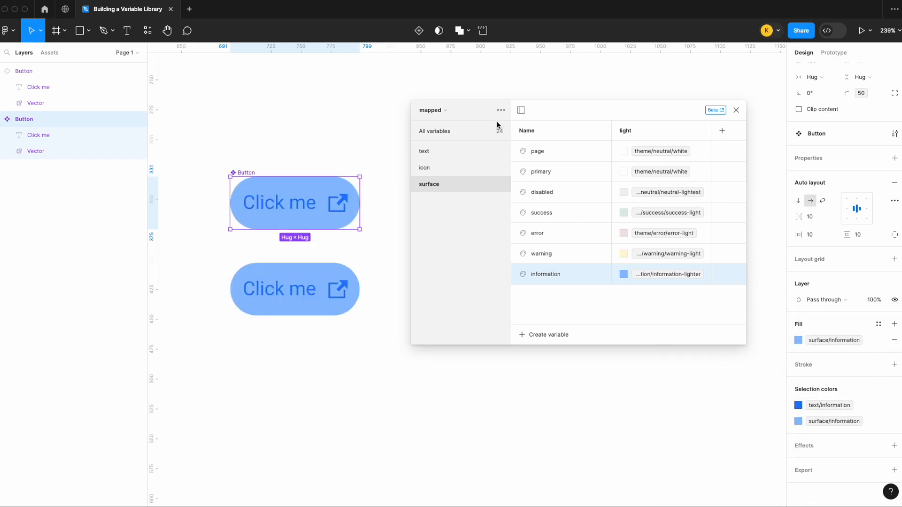
In the alias collection's theme/information group, alias information-lighter's default value to color/blue/blue-lightest.
{"action": "left_click", "coordinate": [434, 111]}
{"action": "left_click", "coordinate": [438, 85]}
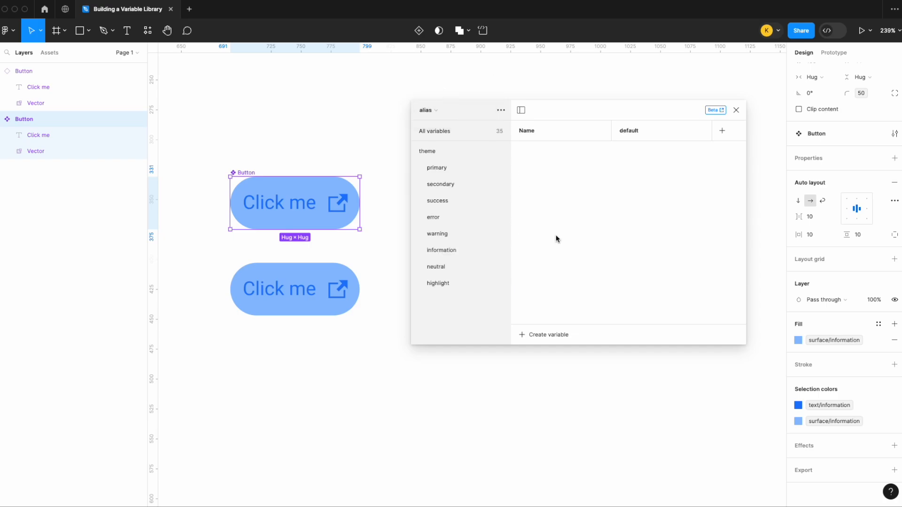
{"action": "left_click", "coordinate": [438, 251]}
{"action": "left_click", "coordinate": [662, 233]}
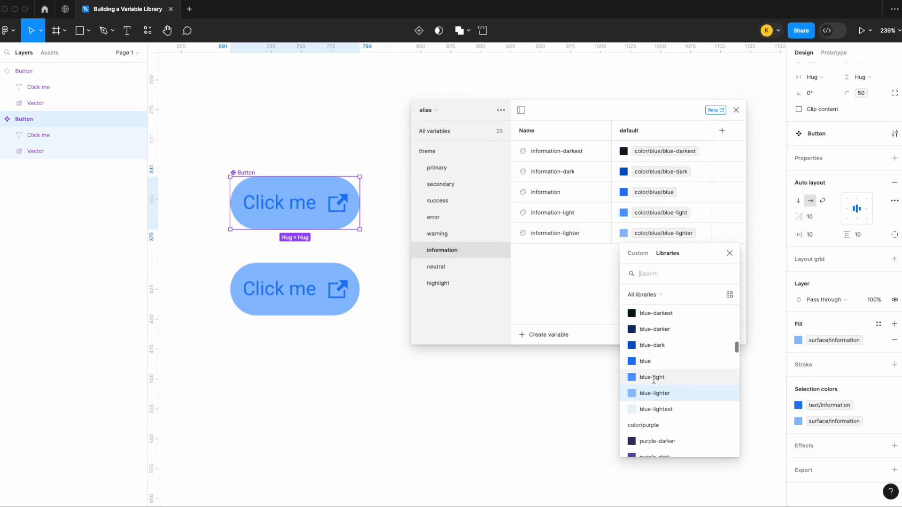
{"action": "left_click", "coordinate": [664, 414]}
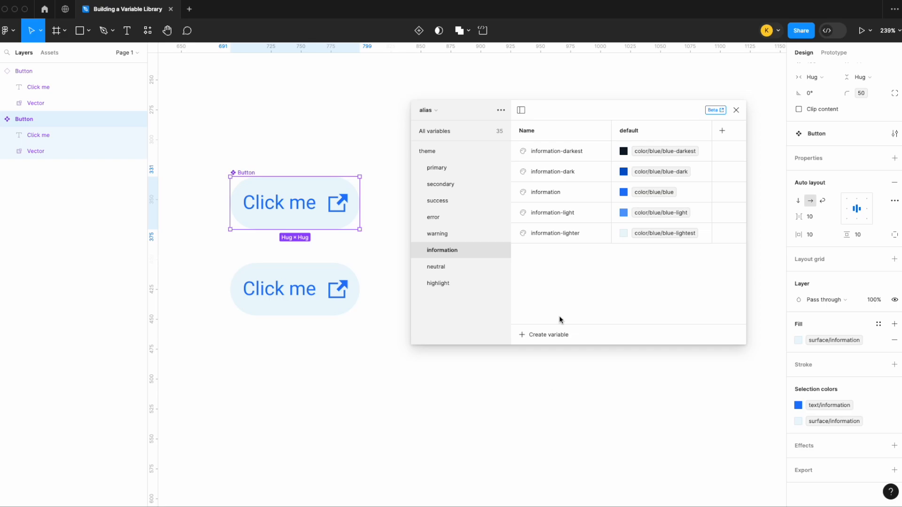
{"action": "left_click", "coordinate": [736, 111]}
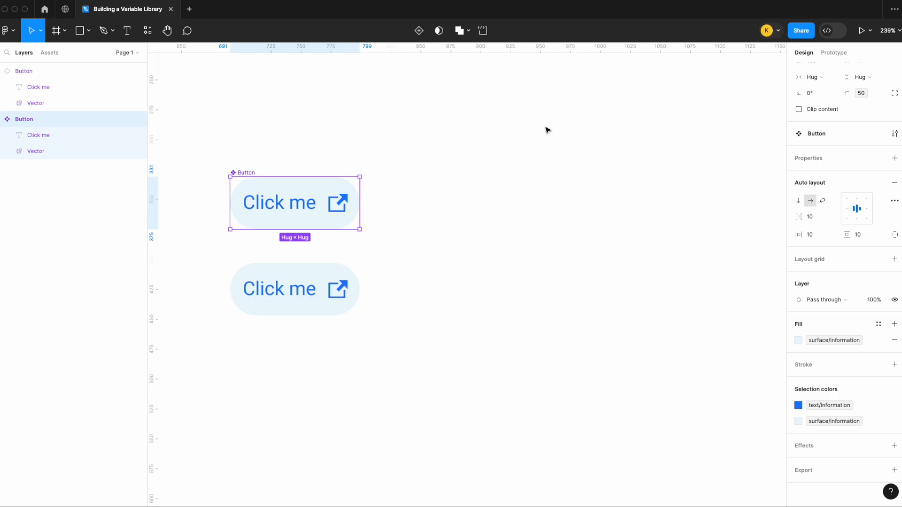
Add a color variable named highlight to the mapped collection's surface group.
{"action": "left_click", "coordinate": [698, 219]}
{"action": "left_click", "coordinate": [894, 116]}
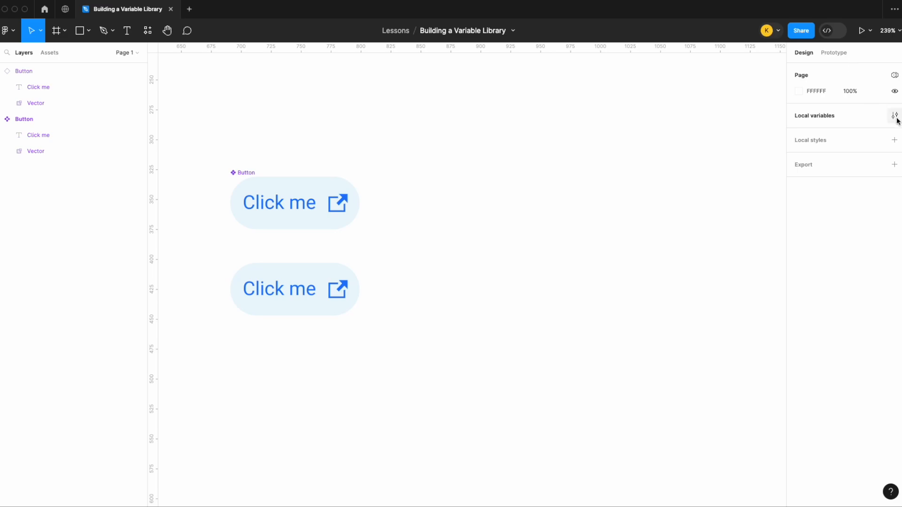
{"action": "left_click", "coordinate": [444, 111]}
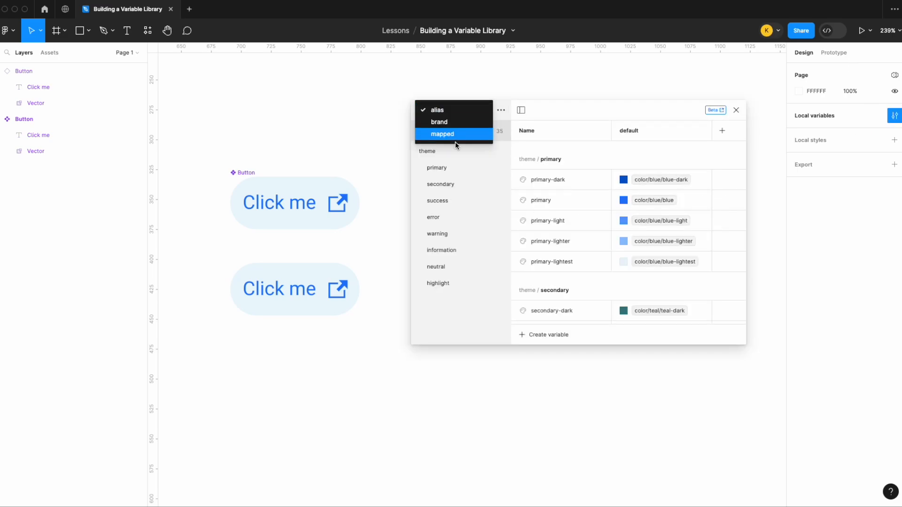
{"action": "left_click", "coordinate": [454, 133]}
{"action": "scroll", "coordinate": [567, 295], "scroll_direction": "down", "scroll_amount": 5}
{"action": "left_click", "coordinate": [450, 184]}
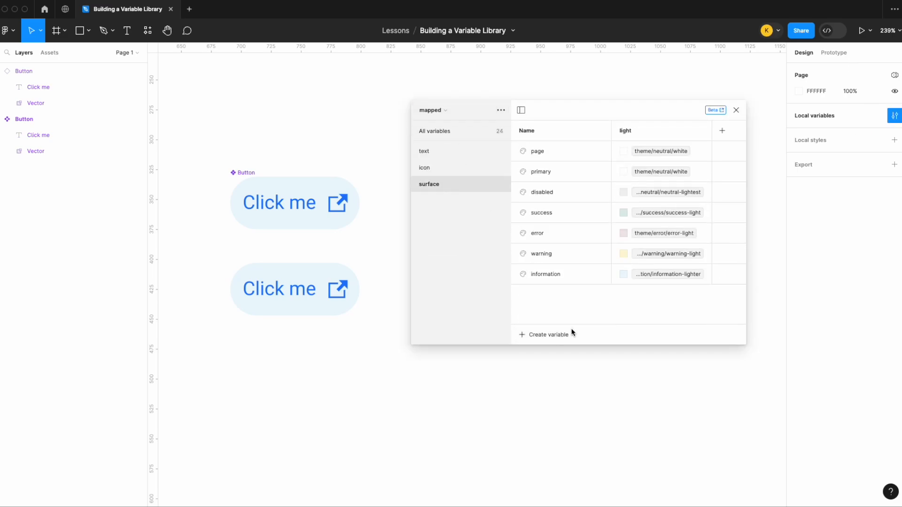
{"action": "left_click", "coordinate": [566, 334]}
{"action": "left_click", "coordinate": [550, 357]}
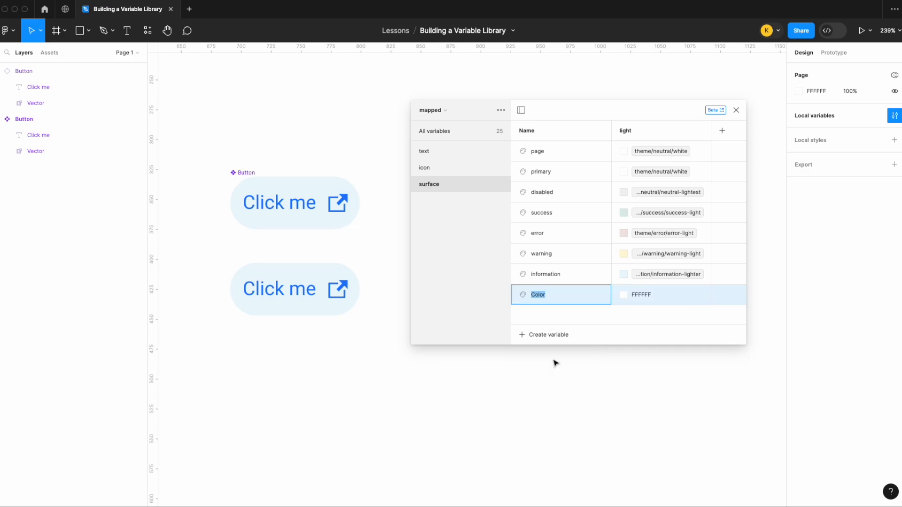
{"action": "type", "text": "highlight"}
Alias the surface group's highlight variable to theme/highlight/highlight for light mode.
{"action": "left_click", "coordinate": [623, 296]}
{"action": "left_click", "coordinate": [728, 240]}
{"action": "right_click", "coordinate": [658, 293]}
{"action": "left_click", "coordinate": [690, 301]}
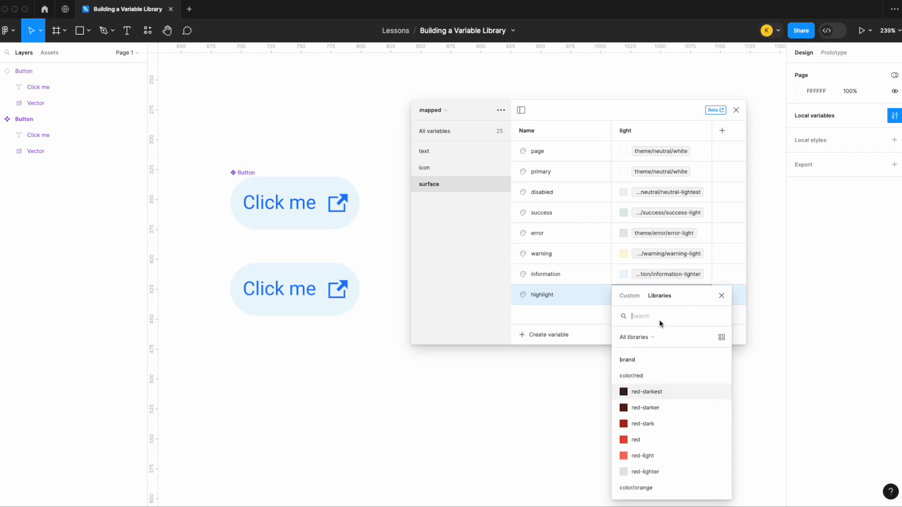
{"action": "type", "text": "theme/high"}
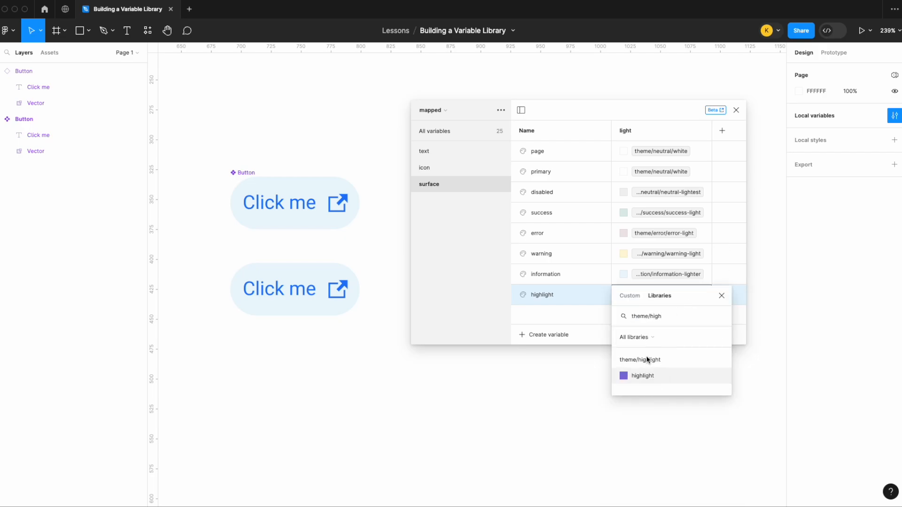
{"action": "left_click", "coordinate": [644, 376]}
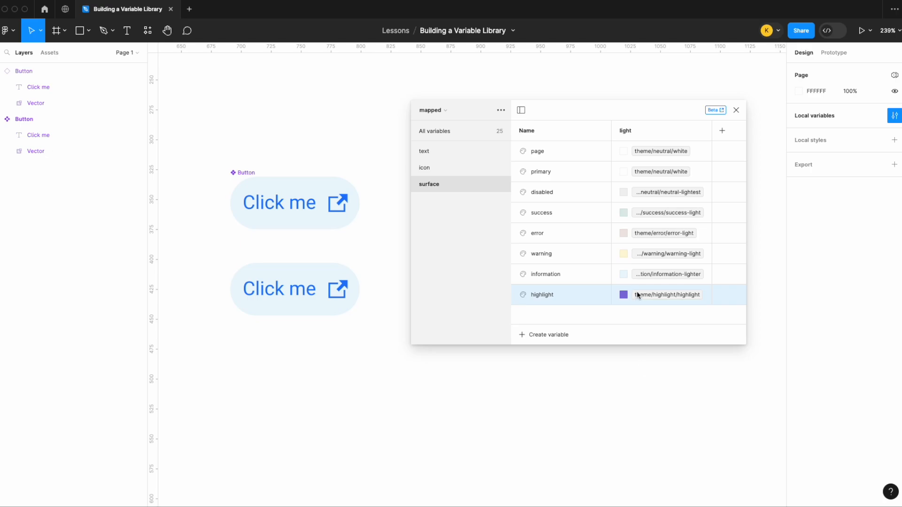
Add a color variable named action-1 to the mapped collection's surface group.
{"action": "left_click", "coordinate": [548, 334]}
{"action": "left_click", "coordinate": [551, 350]}
{"action": "type", "text": "them"}
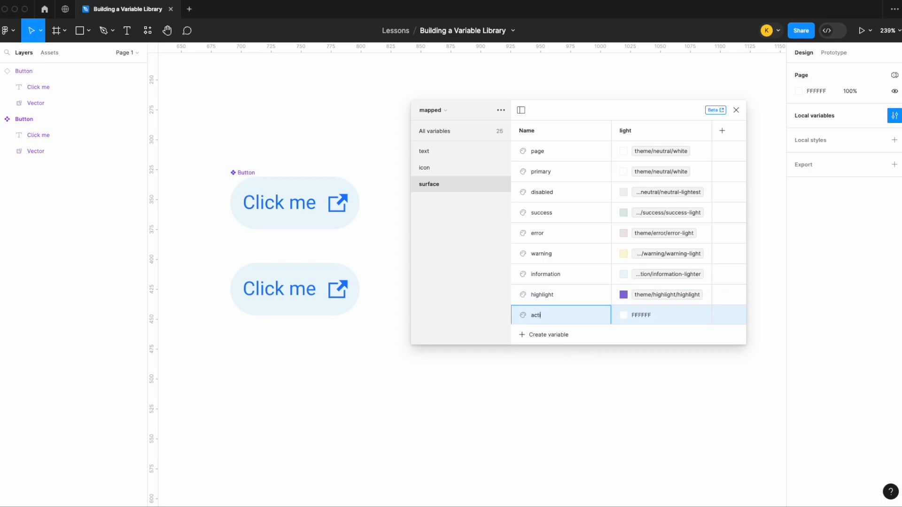
{"action": "type", "text": "action-1"}
Alias the surface group's action-1 variable to theme/primary/primary for light mode.
{"action": "left_click", "coordinate": [630, 312]}
{"action": "right_click", "coordinate": [630, 312]}
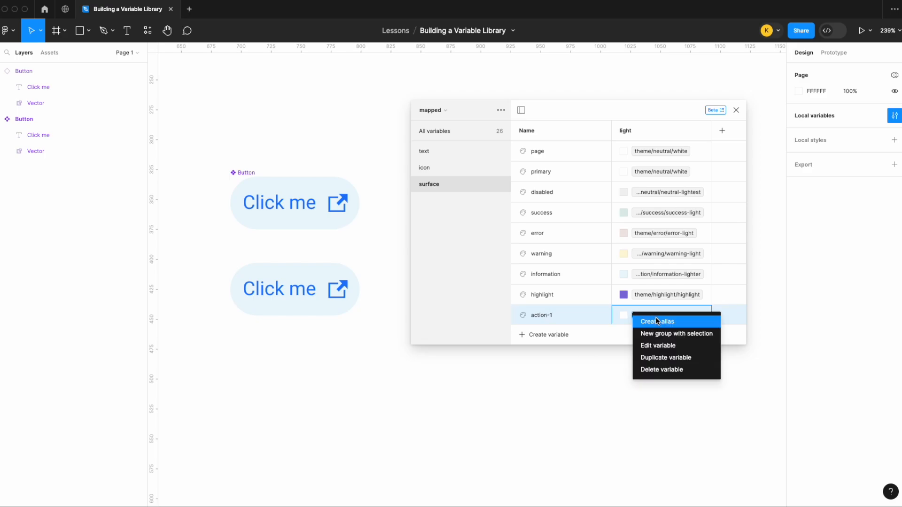
{"action": "left_click", "coordinate": [654, 320]}
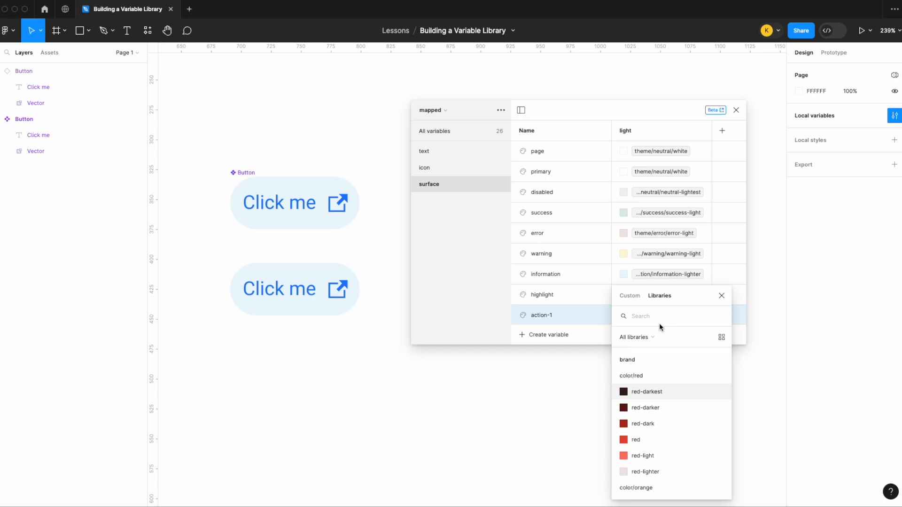
{"action": "type", "text": "theme"}
{"action": "left_click", "coordinate": [650, 392]}
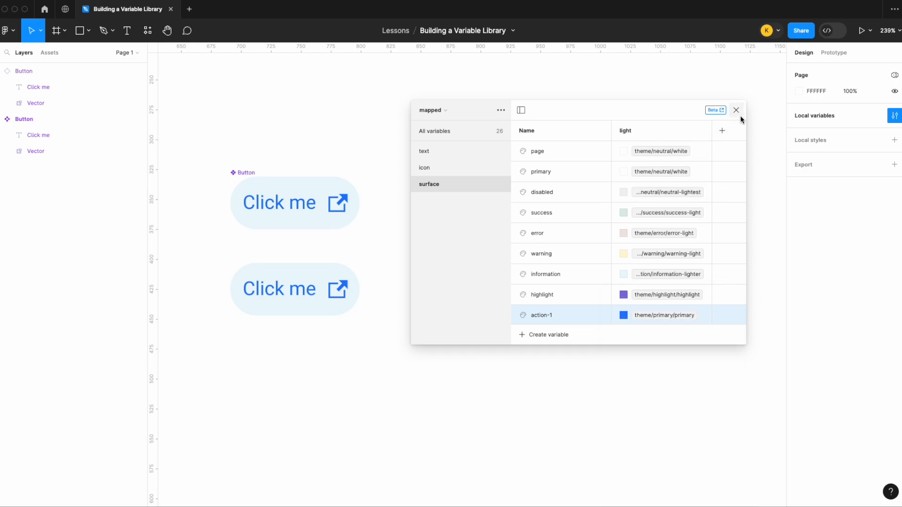
Move the Button instance straight down, farther below the main Button, to about Y 440.
{"action": "left_click", "coordinate": [296, 198]}
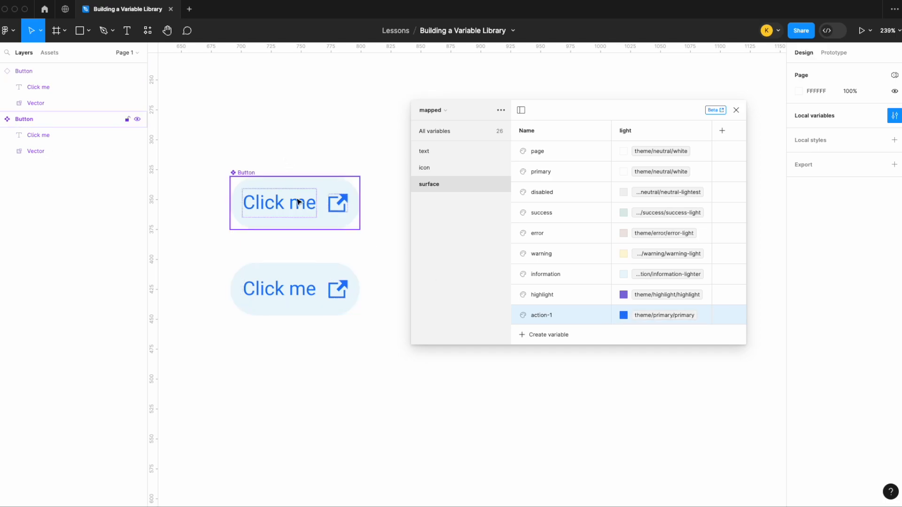
{"action": "scroll", "coordinate": [298, 201], "scroll_direction": "down", "scroll_amount": 5}
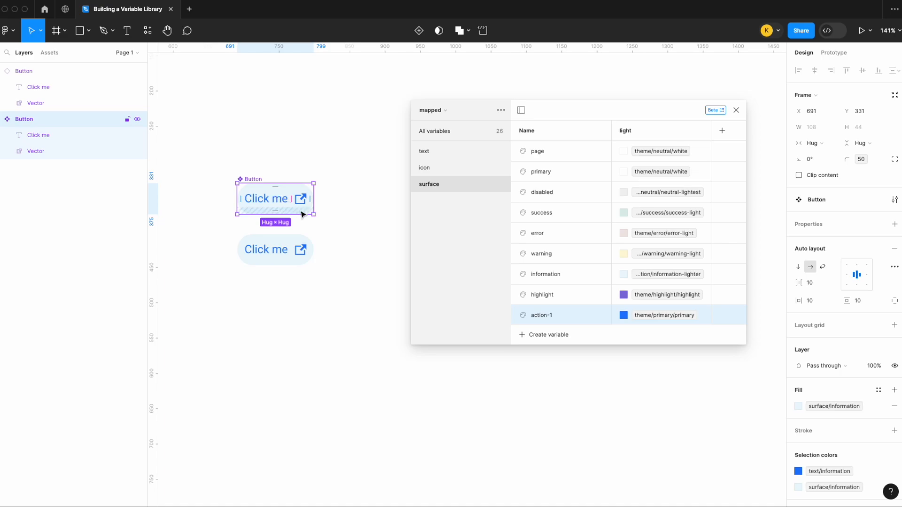
{"action": "left_click", "coordinate": [290, 256]}
{"action": "left_click_drag", "start_coordinate": [270, 249], "coordinate": [269, 275]}
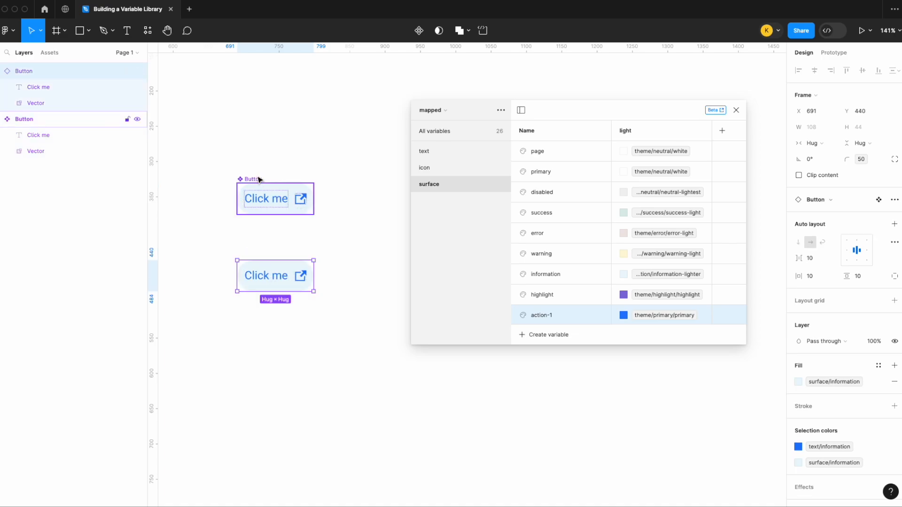
Apply the surface/action-1 variable to the main Button's fill.
{"action": "scroll", "coordinate": [268, 217], "scroll_direction": "up", "scroll_amount": 3}
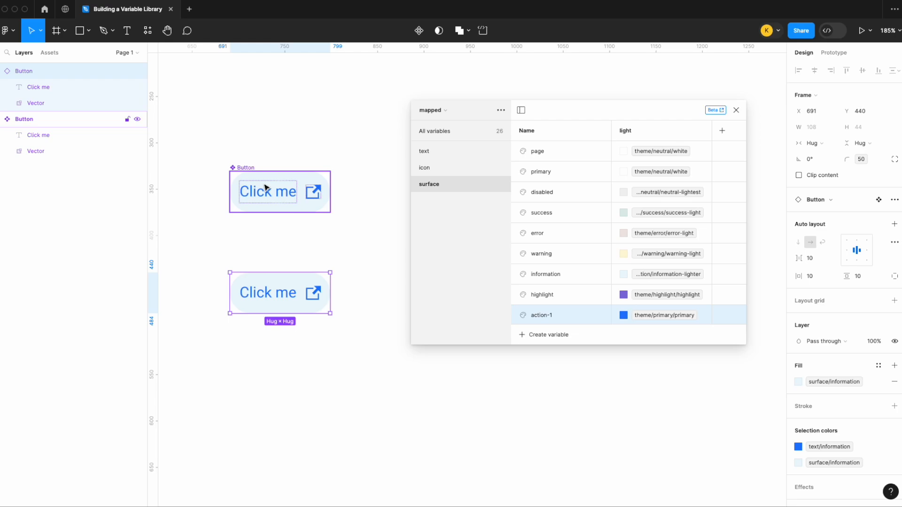
{"action": "left_click", "coordinate": [265, 187]}
{"action": "left_click", "coordinate": [797, 407]}
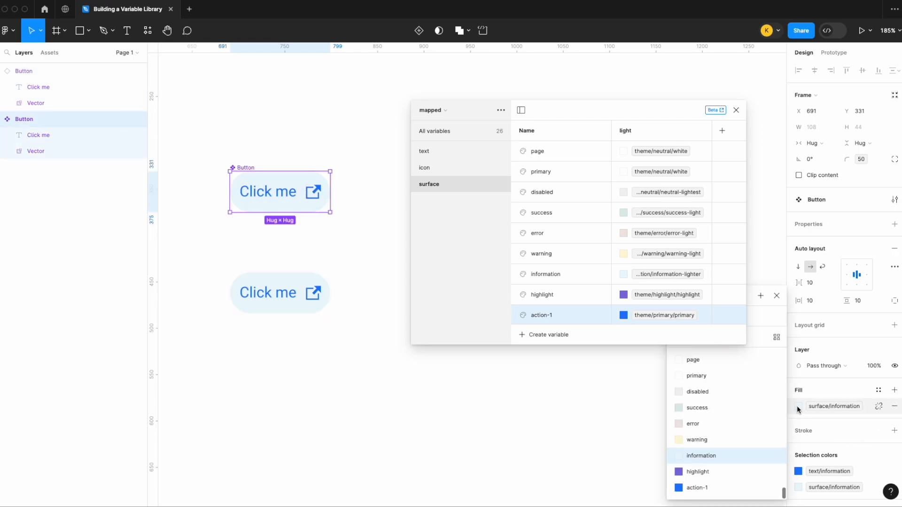
{"action": "left_click", "coordinate": [695, 486]}
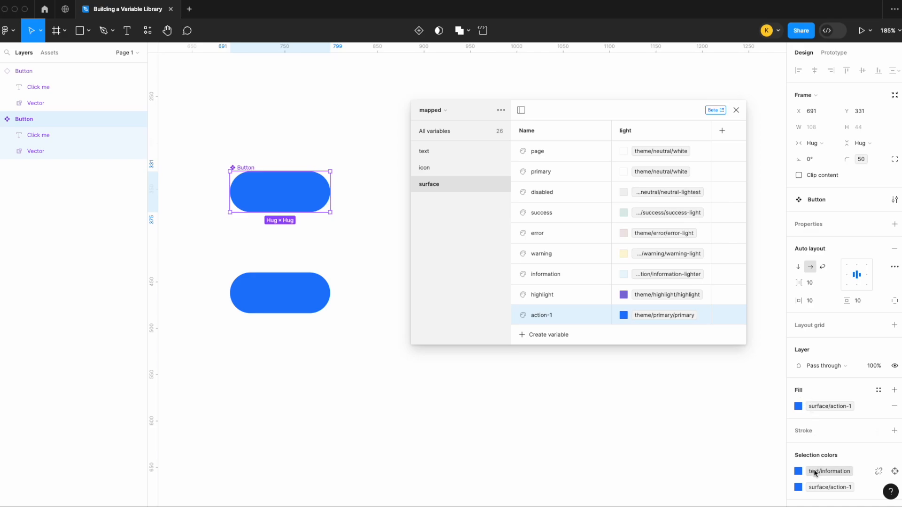
Apply text/on-action to the main Button's text and icon color and surface/highlight to its fill.
{"action": "left_click", "coordinate": [798, 471]}
{"action": "scroll", "coordinate": [723, 452], "scroll_direction": "up", "scroll_amount": 1}
{"action": "scroll", "coordinate": [721, 452], "scroll_direction": "down", "scroll_amount": 4}
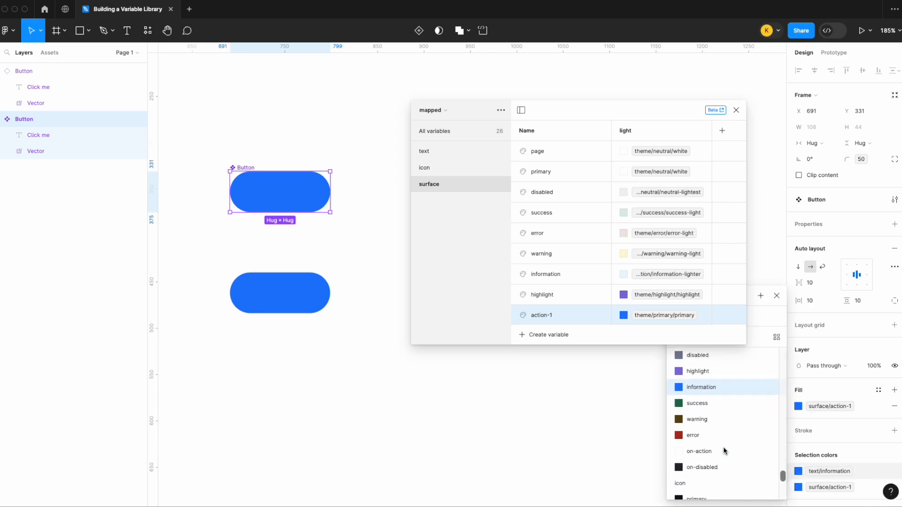
{"action": "left_click", "coordinate": [700, 449]}
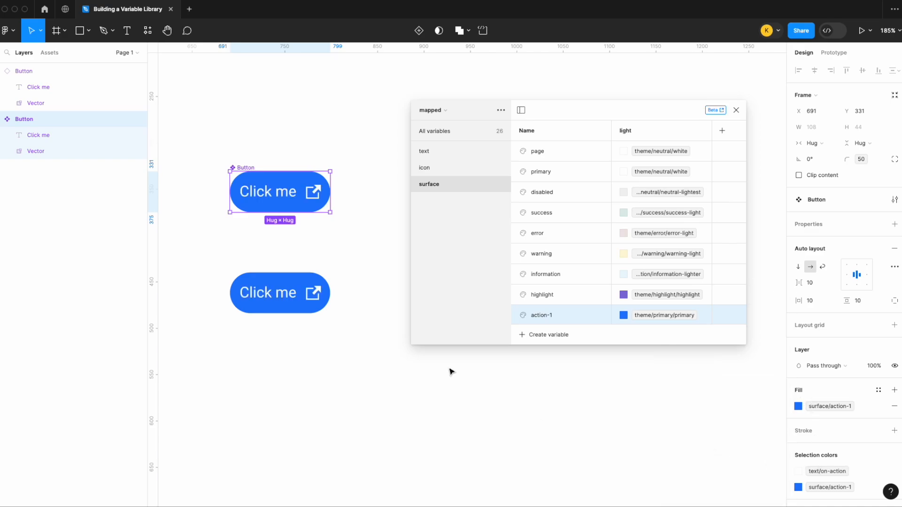
{"action": "left_click", "coordinate": [798, 405]}
{"action": "left_click", "coordinate": [678, 476]}
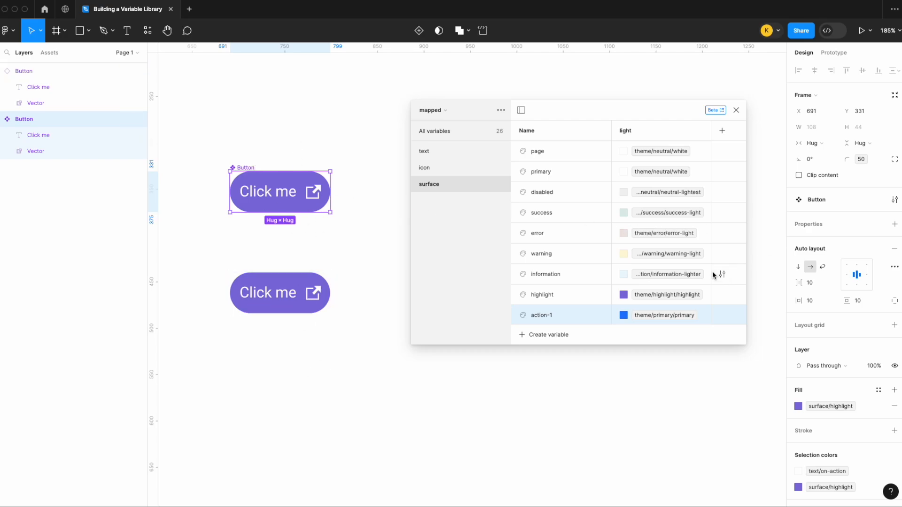
Add a color variable named action-1-hover to the mapped collection's surface group.
{"action": "left_click", "coordinate": [542, 335]}
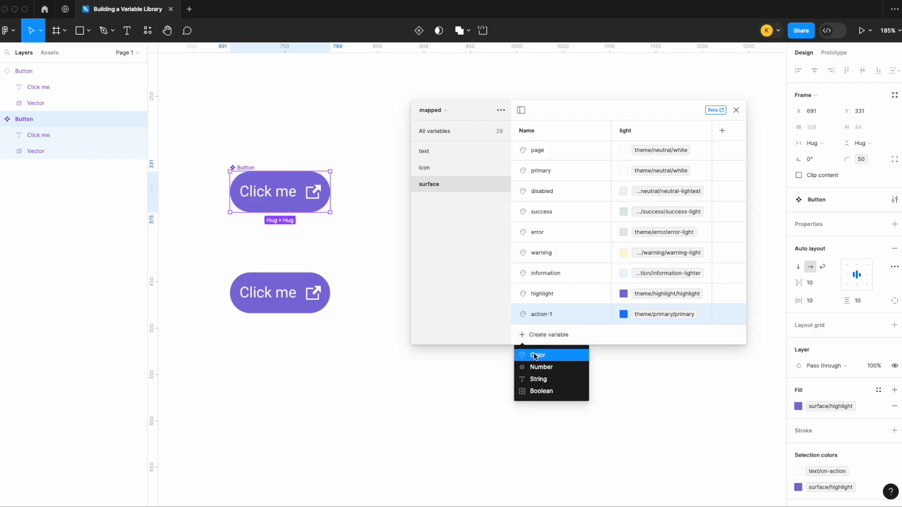
{"action": "left_click", "coordinate": [535, 356]}
{"action": "type", "text": "action-"}
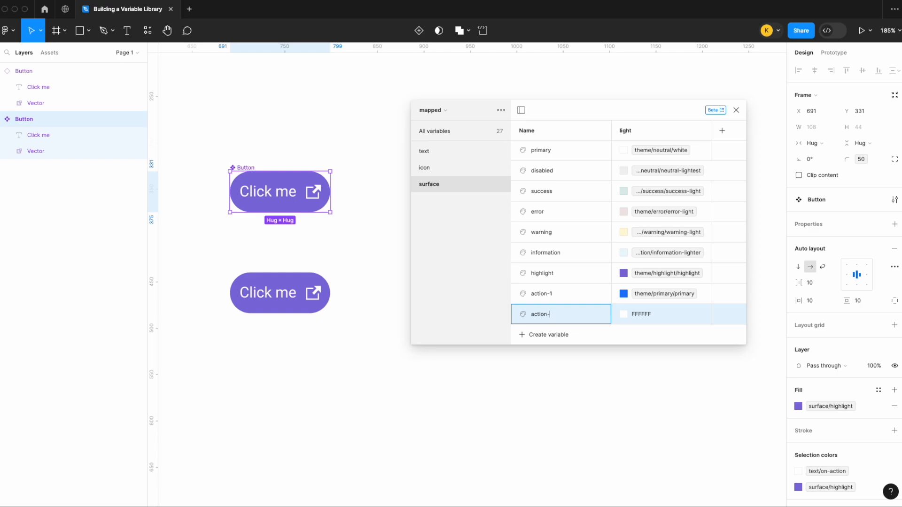
{"action": "key", "text": "Return"}
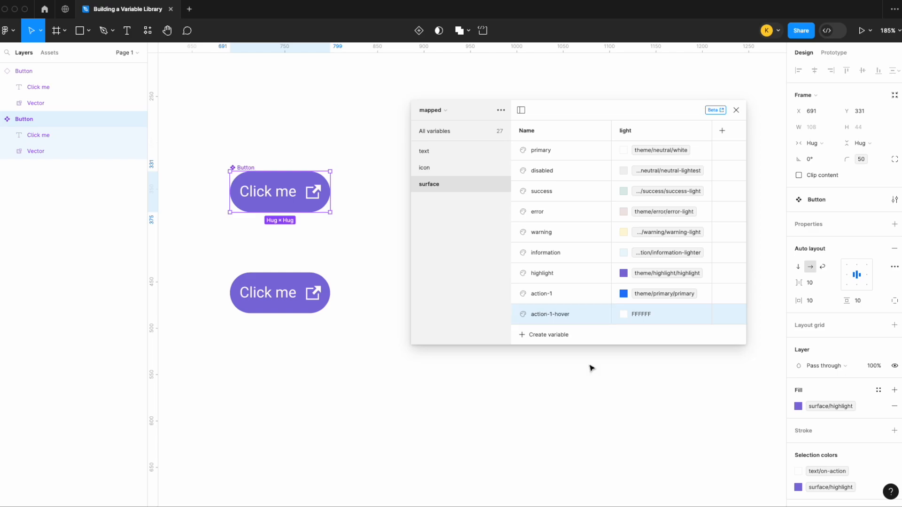
Alias the light value of surface/action-1-hover in the mapped collection to theme/primary/primary-dark.
{"action": "right_click", "coordinate": [637, 316]}
{"action": "left_click", "coordinate": [651, 326]}
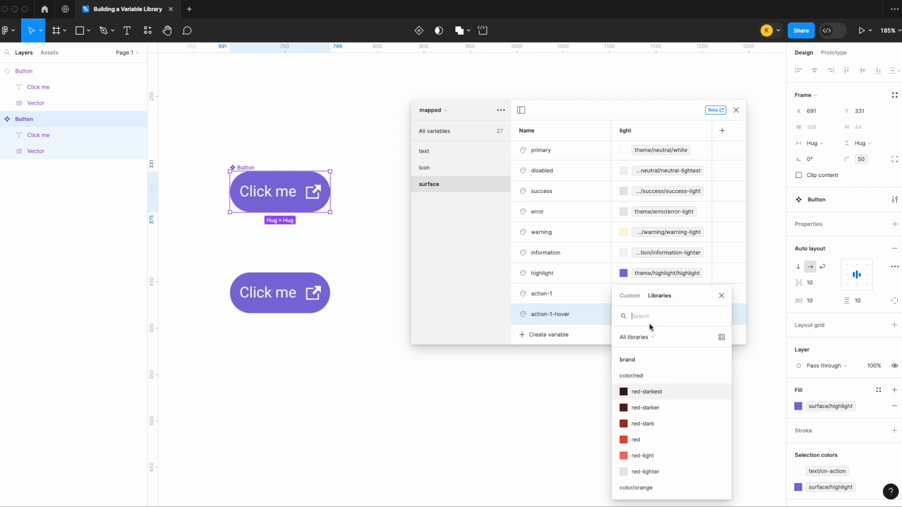
{"action": "type", "text": "theme/"}
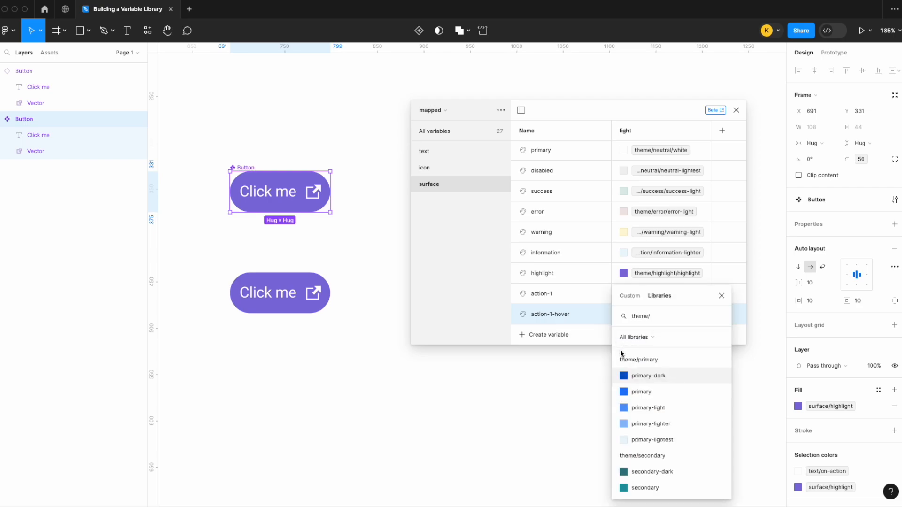
{"action": "left_click", "coordinate": [640, 375]}
Apply the surface/action-1-hover variable to the main Button's fill.
{"action": "left_click", "coordinate": [798, 406]}
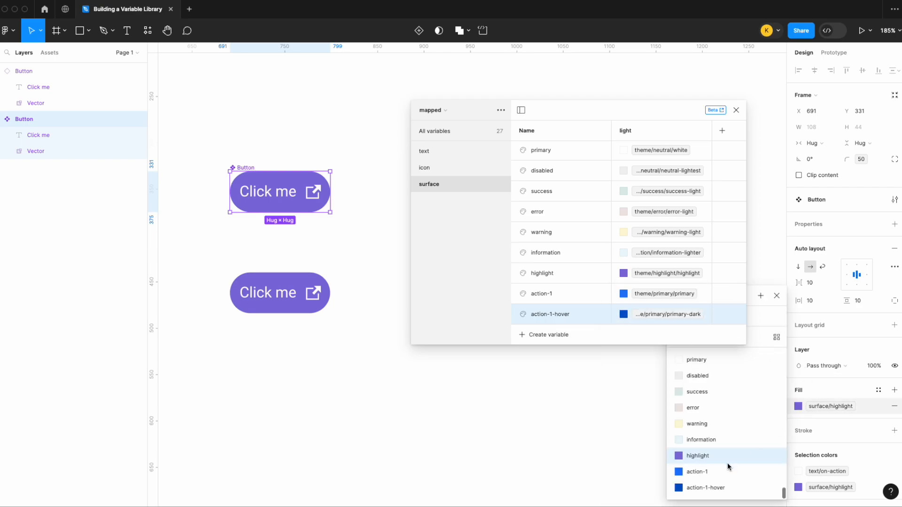
{"action": "left_click", "coordinate": [723, 487]}
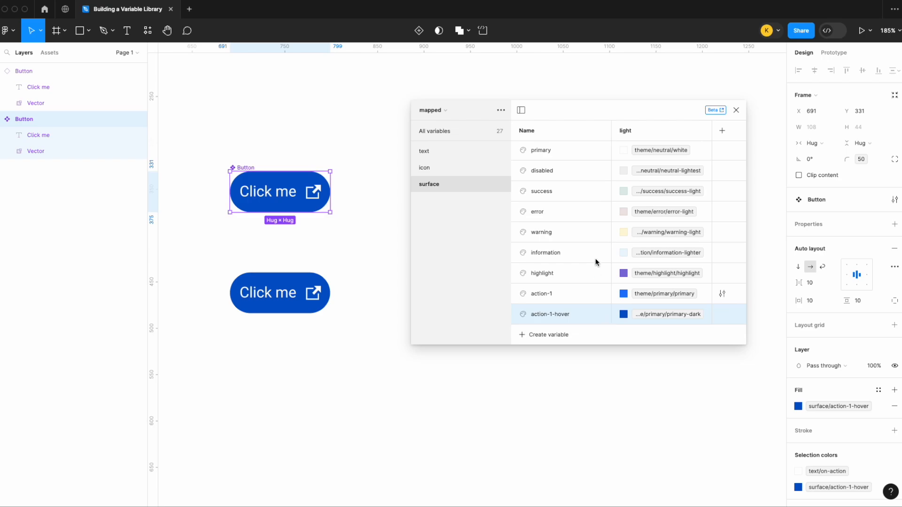
{"action": "scroll", "coordinate": [596, 241], "scroll_direction": "up", "scroll_amount": 1}
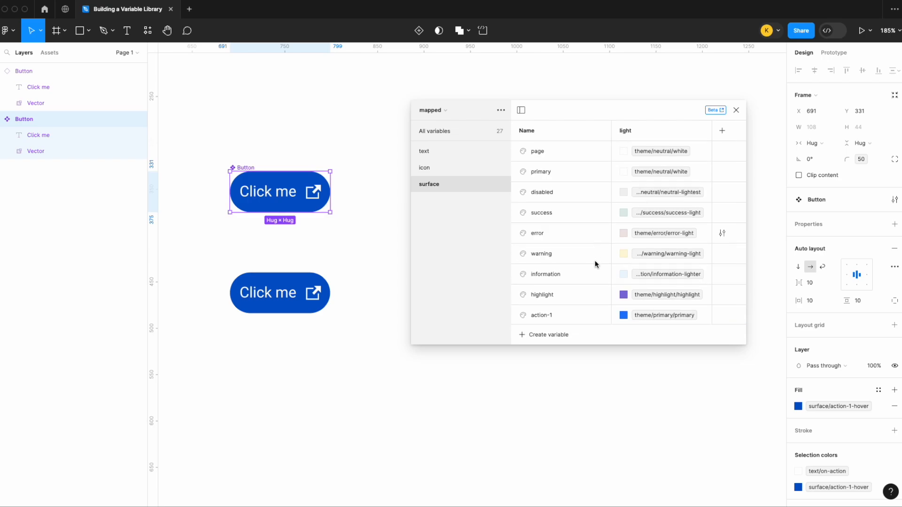
{"action": "left_click_drag", "start_coordinate": [592, 346], "coordinate": [593, 389]}
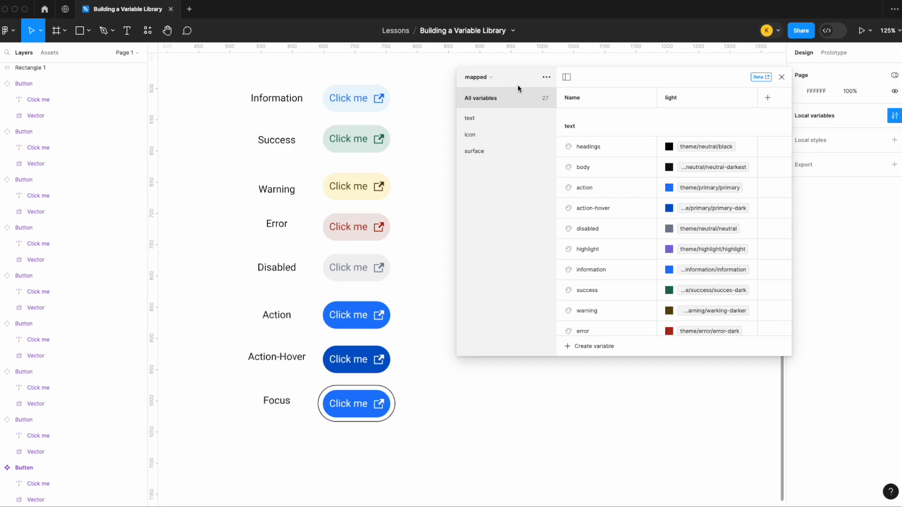
Add a color variable named border/primary to the mapped collection so that it forms a new border group.
{"action": "left_click", "coordinate": [597, 346]}
{"action": "left_click", "coordinate": [593, 365]}
{"action": "type", "text": "border/primary"}
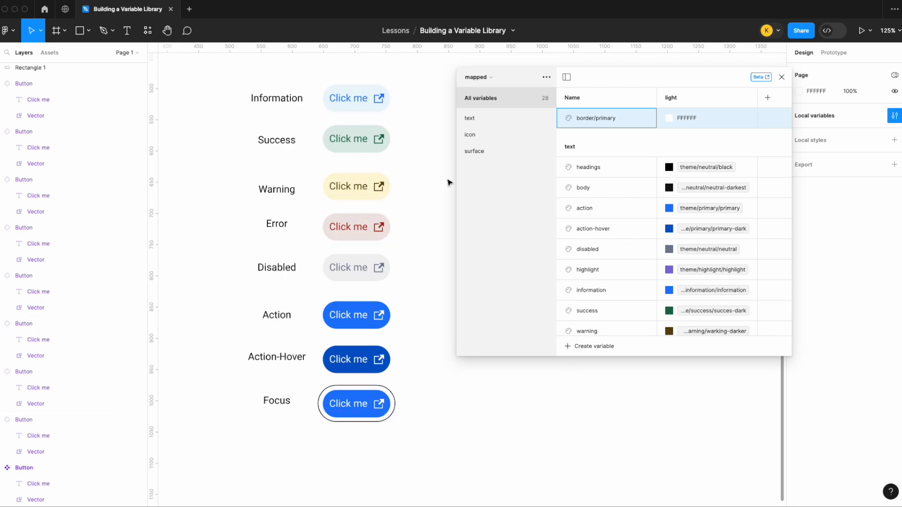
Alias the light value of the border group's primary variable to theme/neutral/neutral-lighter.
{"action": "scroll", "coordinate": [421, 195], "scroll_direction": "right", "scroll_amount": 5}
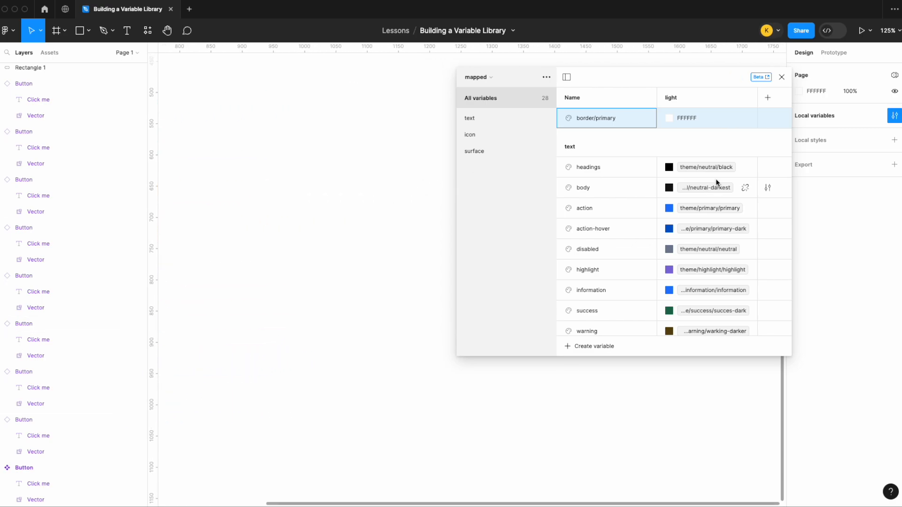
{"action": "right_click", "coordinate": [689, 118]}
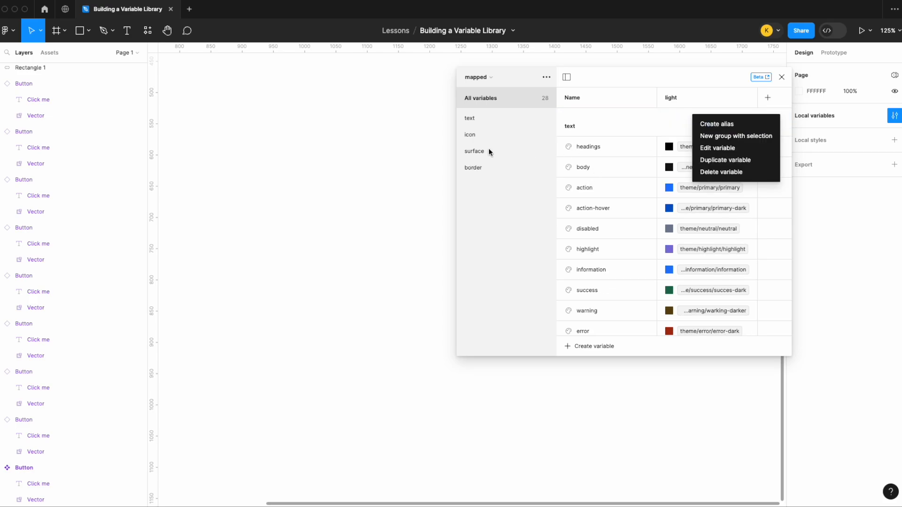
{"action": "left_click", "coordinate": [474, 168]}
{"action": "left_click", "coordinate": [474, 167]}
{"action": "right_click", "coordinate": [694, 119]}
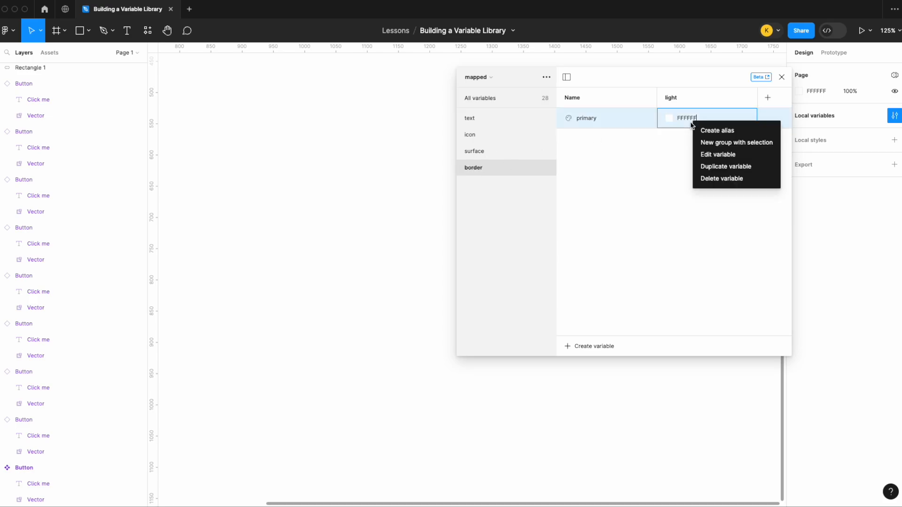
{"action": "left_click", "coordinate": [716, 132]}
{"action": "type", "text": "theme/neu"}
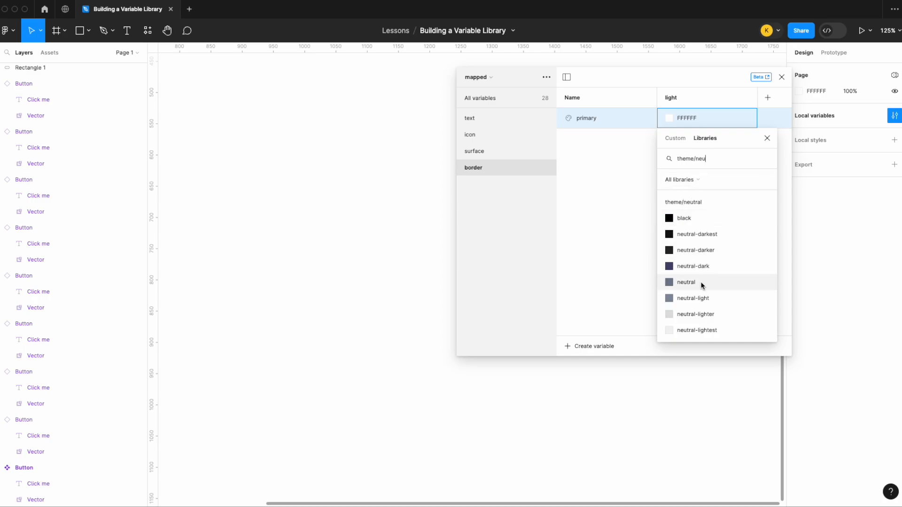
{"action": "left_click", "coordinate": [703, 314]}
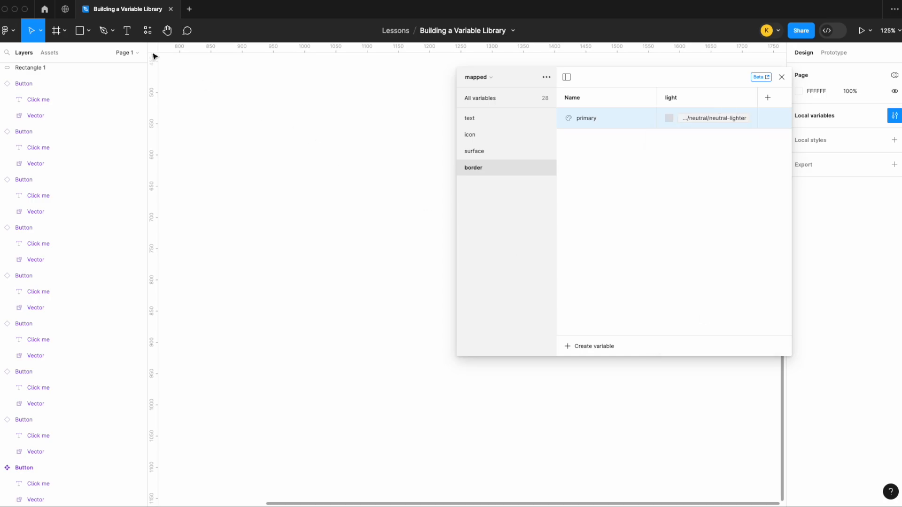
Draw a square about 288 × 288 on the empty canvas, at about X 906, Y 569.
{"action": "left_click", "coordinate": [87, 31]}
{"action": "left_click", "coordinate": [90, 56]}
{"action": "left_click_drag", "start_coordinate": [245, 135], "coordinate": [426, 315]}
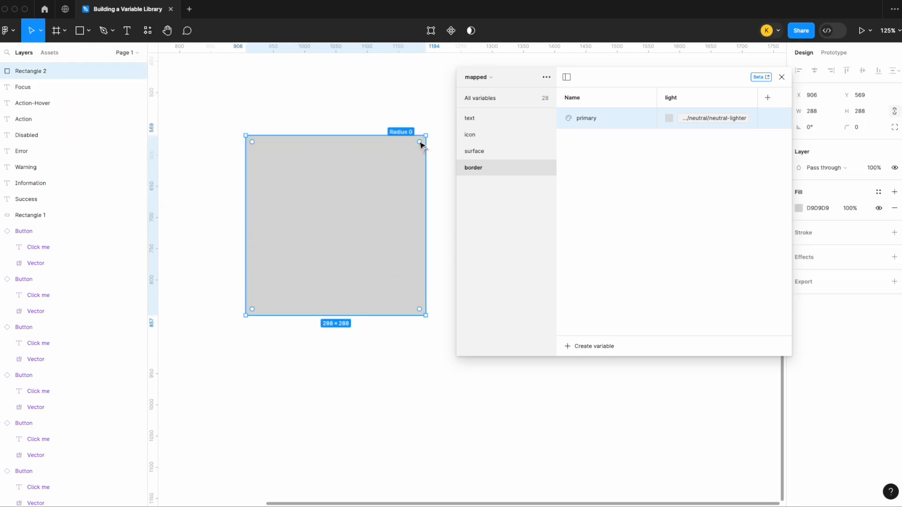
{"action": "left_click", "coordinate": [878, 192]}
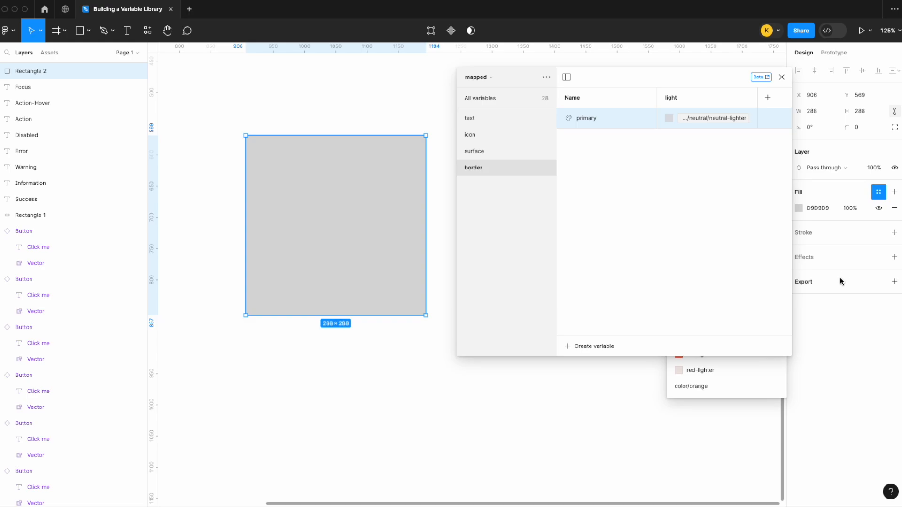
{"action": "left_click_drag", "start_coordinate": [695, 83], "coordinate": [498, 82]}
{"action": "key", "text": "s"}
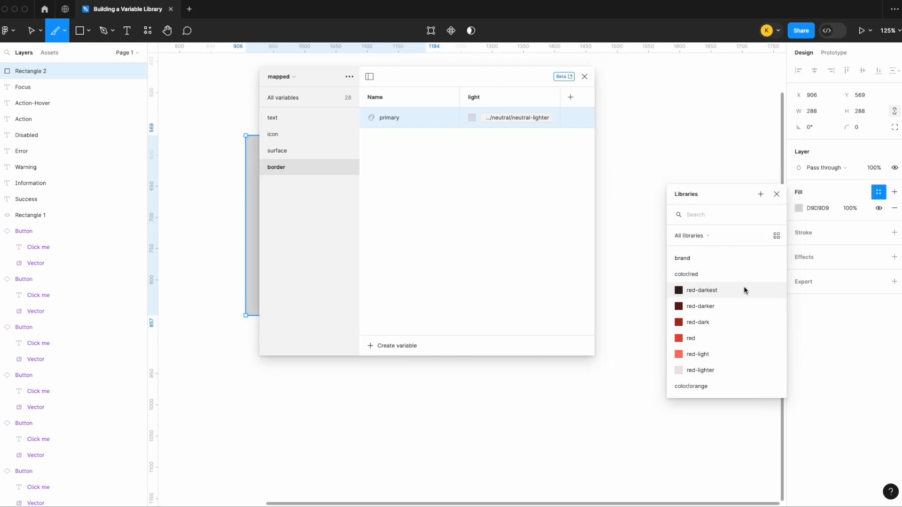
{"action": "left_click", "coordinate": [747, 243]}
{"action": "left_click", "coordinate": [666, 100]}
{"action": "left_click", "coordinate": [666, 119]}
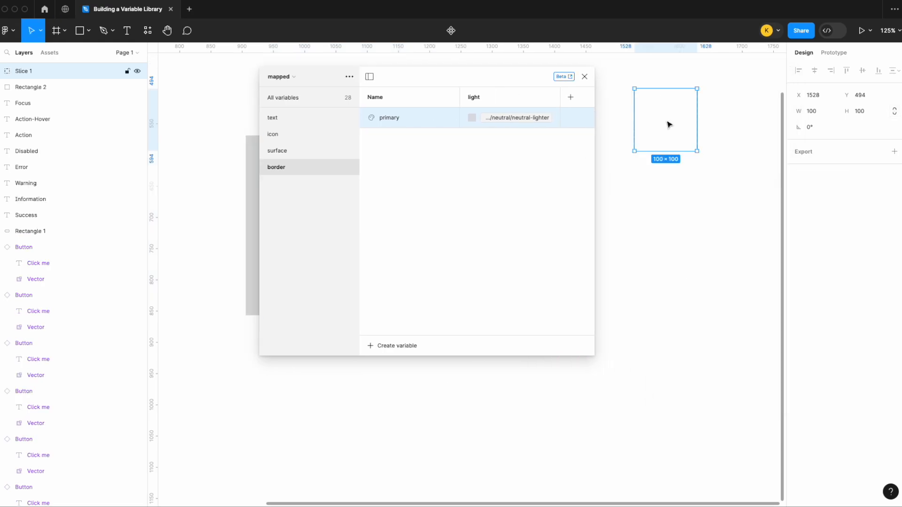
{"action": "left_click", "coordinate": [682, 175]}
{"action": "left_click", "coordinate": [658, 108]}
{"action": "key", "text": "Delete"}
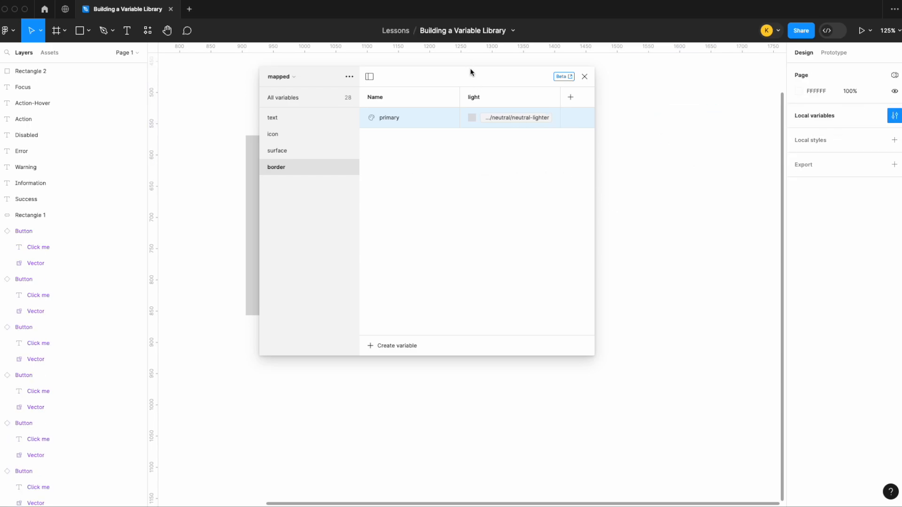
Apply the surface/primary variable to the new square's fill.
{"action": "left_click_drag", "start_coordinate": [471, 72], "coordinate": [564, 72]}
{"action": "left_click", "coordinate": [308, 175]}
{"action": "left_click", "coordinate": [879, 191]}
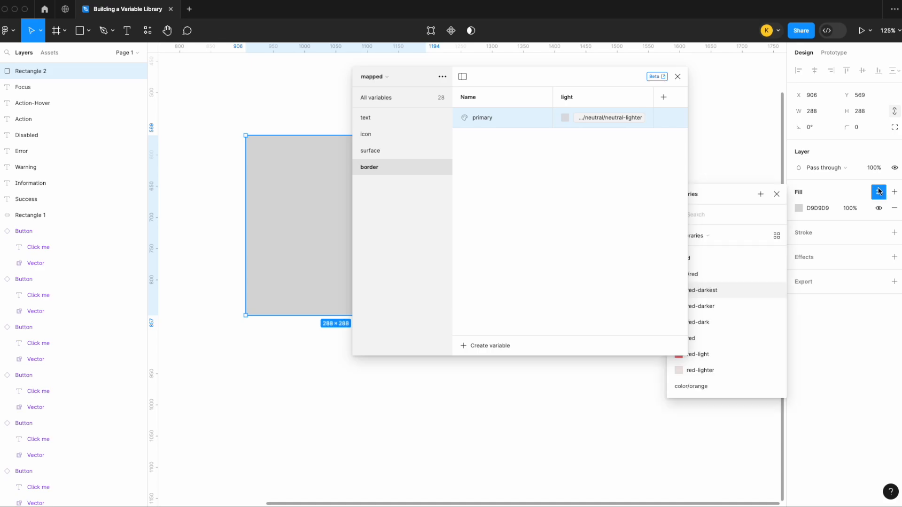
{"action": "left_click_drag", "start_coordinate": [600, 83], "coordinate": [263, 84]}
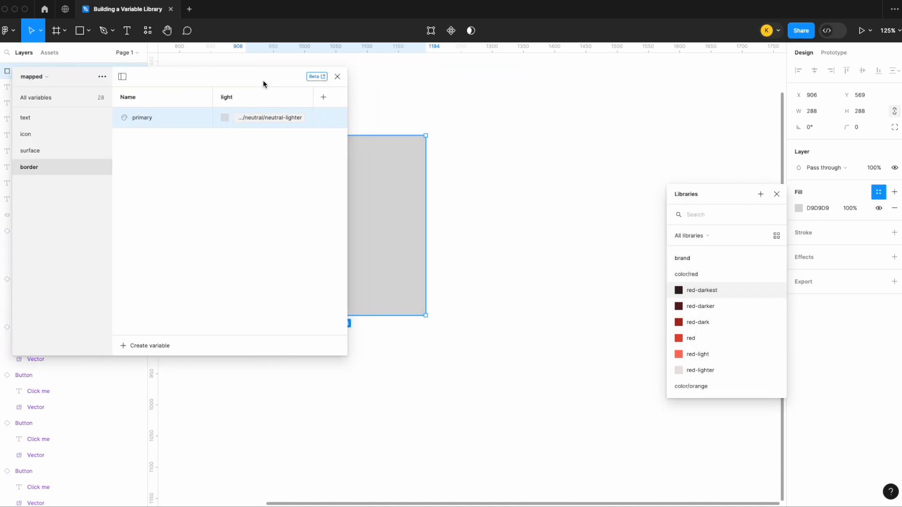
{"action": "scroll", "coordinate": [480, 217], "scroll_direction": "left", "scroll_amount": 5}
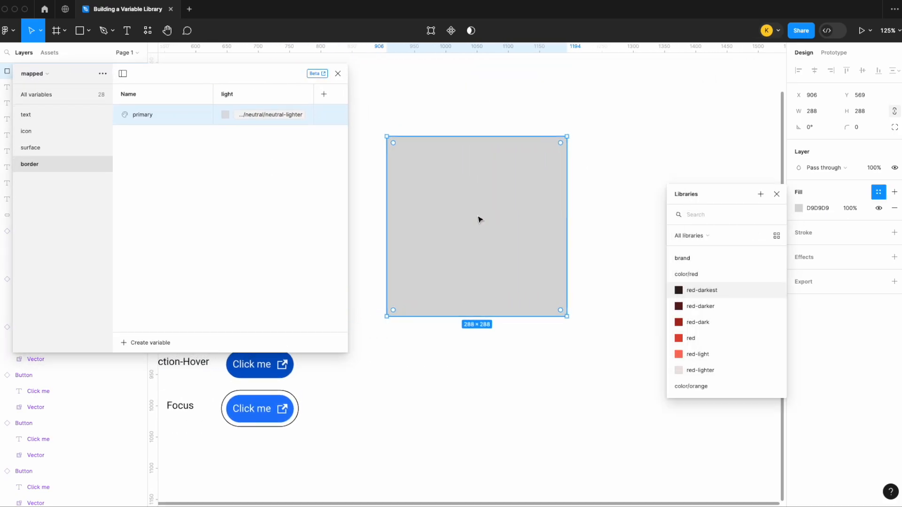
{"action": "left_click", "coordinate": [716, 218]}
{"action": "type", "text": "surf"}
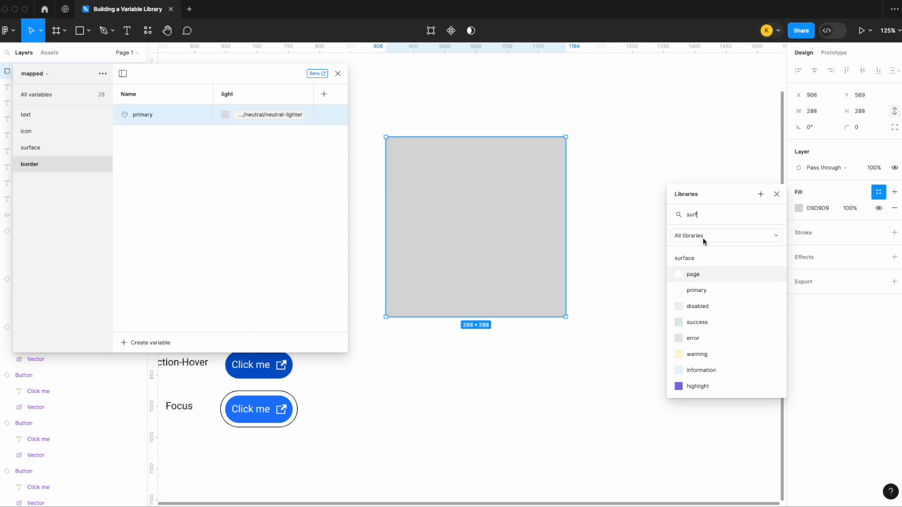
{"action": "left_click", "coordinate": [698, 291]}
{"action": "left_click", "coordinate": [618, 276]}
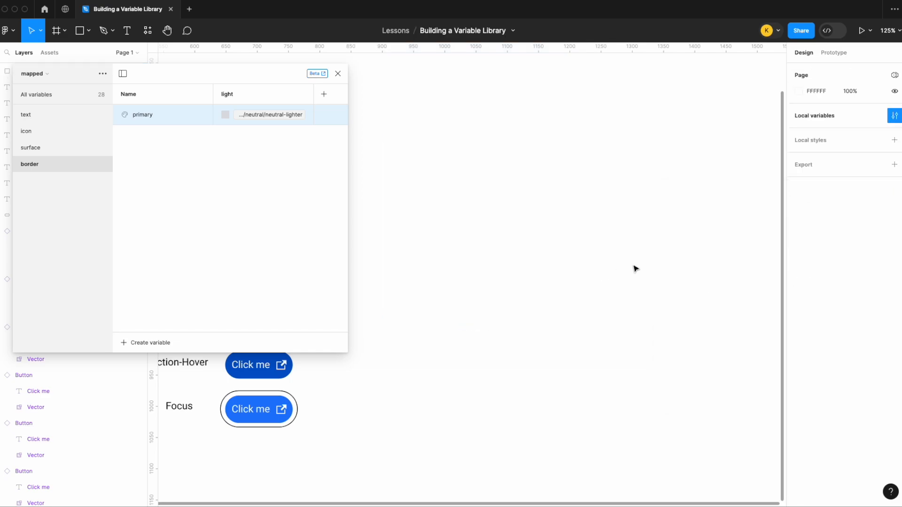
Add a stroke to the square and apply the border/primary variable to it.
{"action": "left_click", "coordinate": [547, 224]}
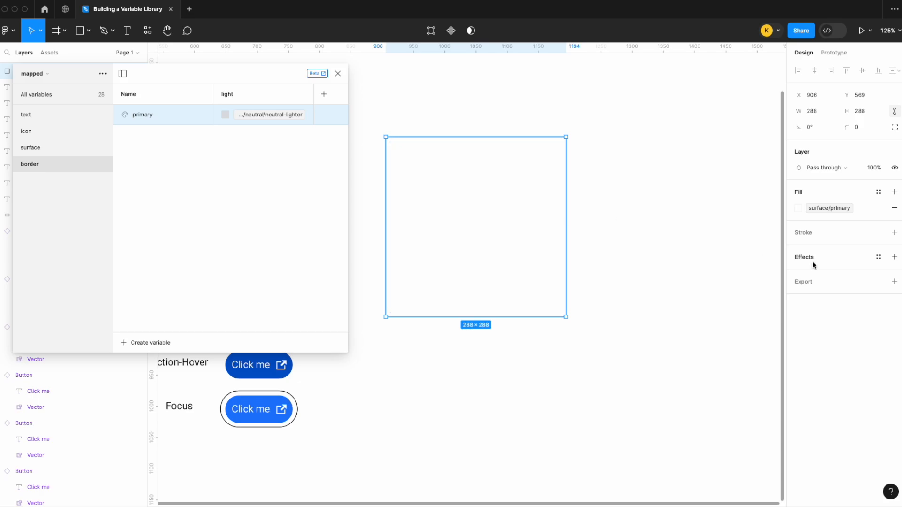
{"action": "left_click", "coordinate": [894, 233]}
{"action": "left_click", "coordinate": [878, 232]}
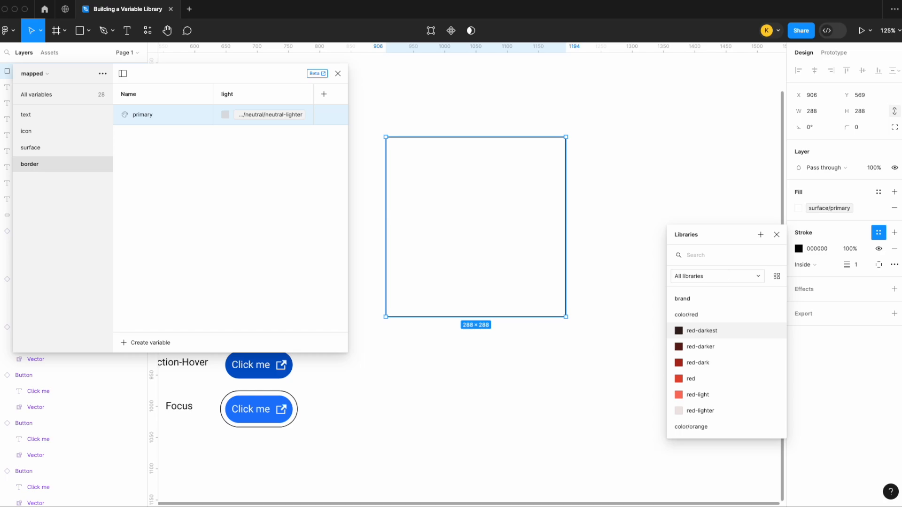
{"action": "type", "text": "bor"}
{"action": "left_click", "coordinate": [698, 318]}
{"action": "left_click", "coordinate": [648, 200]}
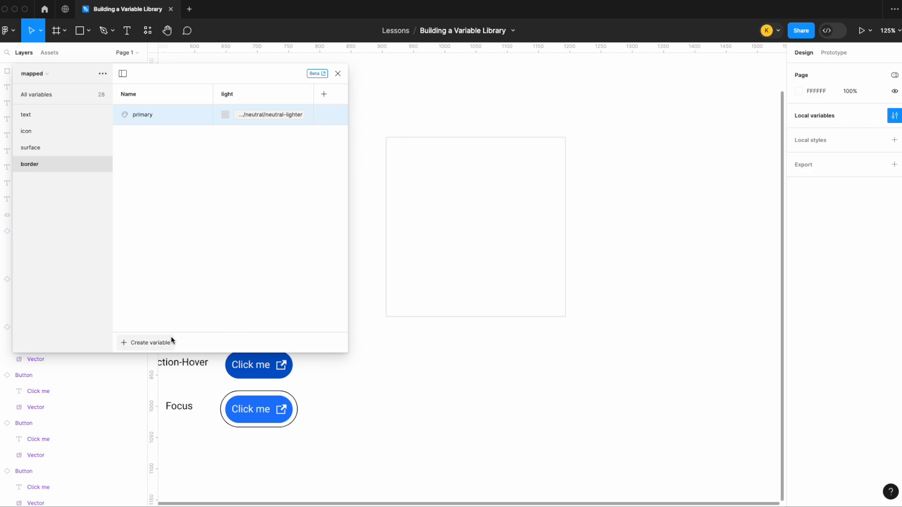
Add a color variable named secondary to the mapped collection's border group.
{"action": "left_click", "coordinate": [159, 343]}
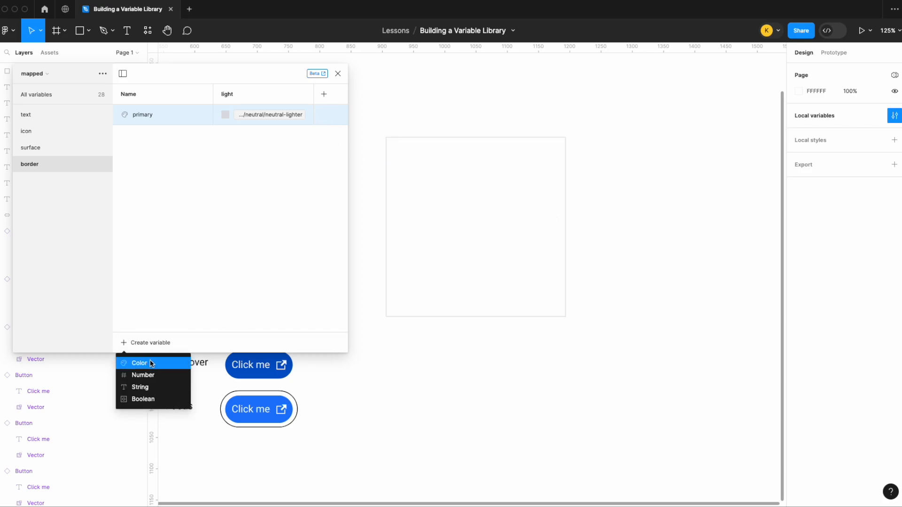
{"action": "left_click", "coordinate": [150, 363]}
{"action": "type", "text": "second"}
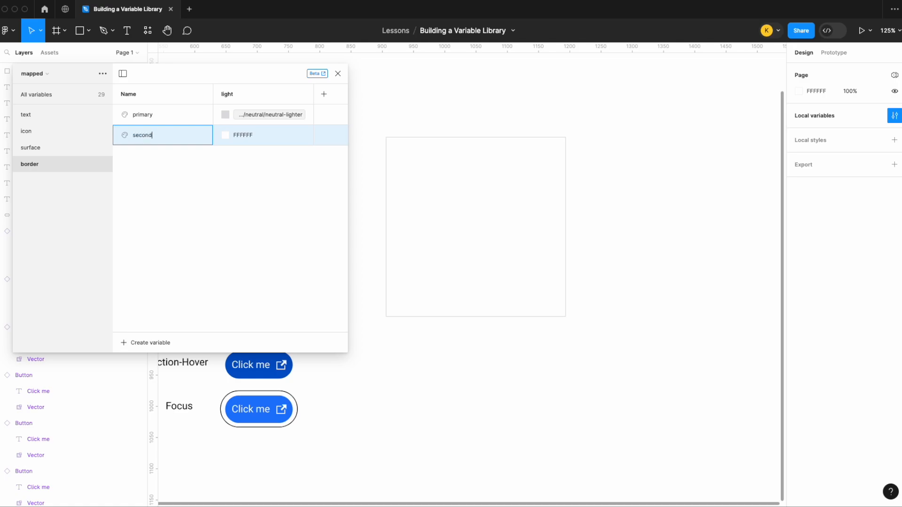
{"action": "key", "text": "Return"}
Alias the light value of border/secondary to theme/primary/primary.
{"action": "right_click", "coordinate": [254, 140]}
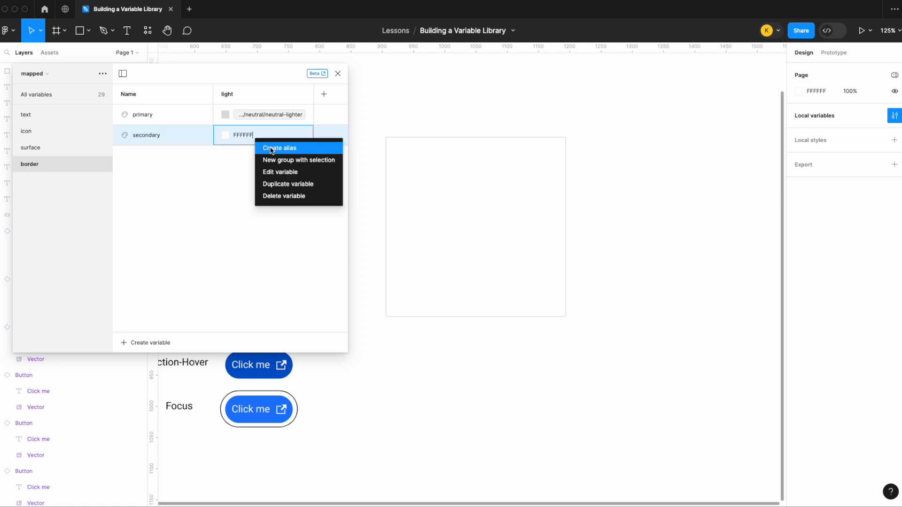
{"action": "left_click", "coordinate": [271, 149]}
{"action": "type", "text": "theme"}
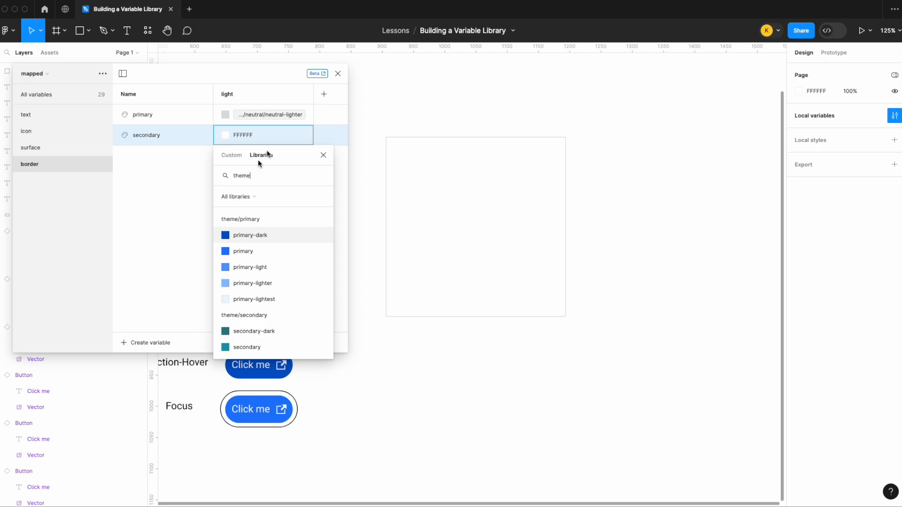
{"action": "left_click", "coordinate": [258, 250]}
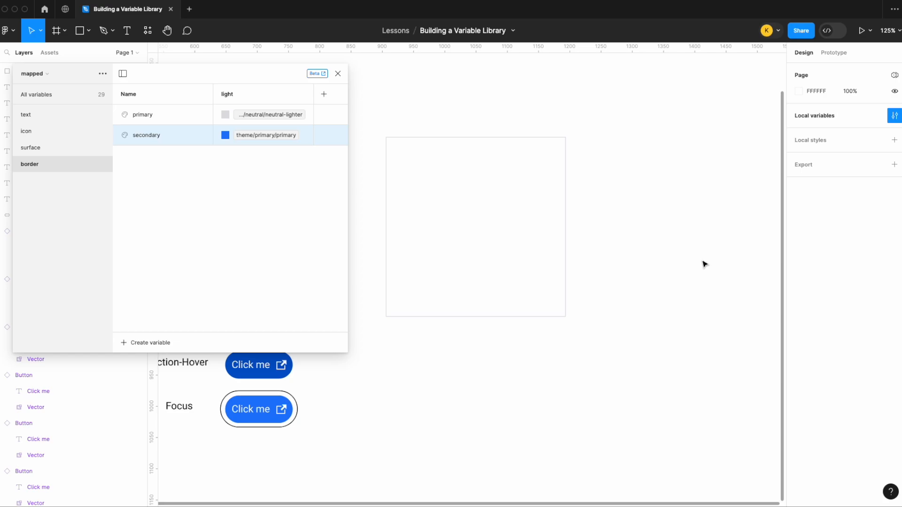
Duplicate the bordered square straight to its right at about X 1221 and apply border/secondary to the copy's stroke.
{"action": "left_click", "coordinate": [509, 199]}
{"action": "left_click_drag", "start_coordinate": [510, 199], "coordinate": [701, 204]}
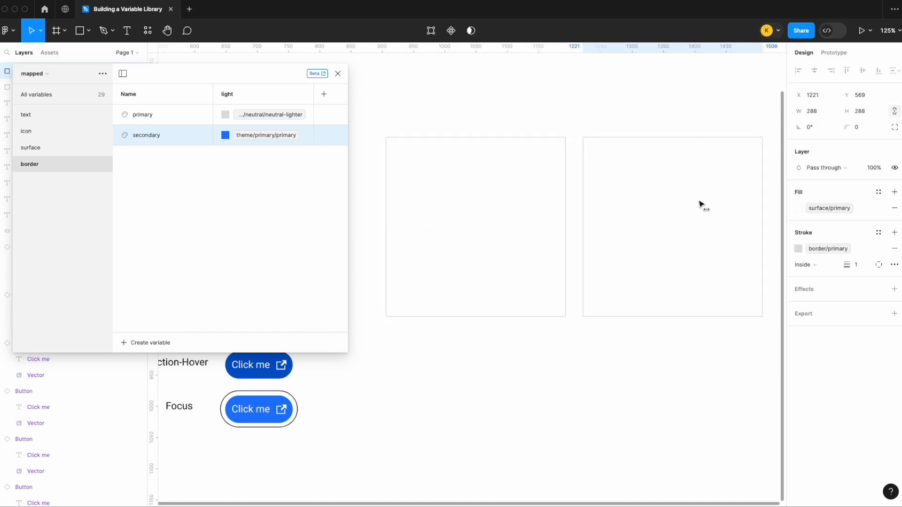
{"action": "scroll", "coordinate": [735, 213], "scroll_direction": "right", "scroll_amount": 2}
{"action": "left_click", "coordinate": [798, 249]}
{"action": "left_click", "coordinate": [701, 441]}
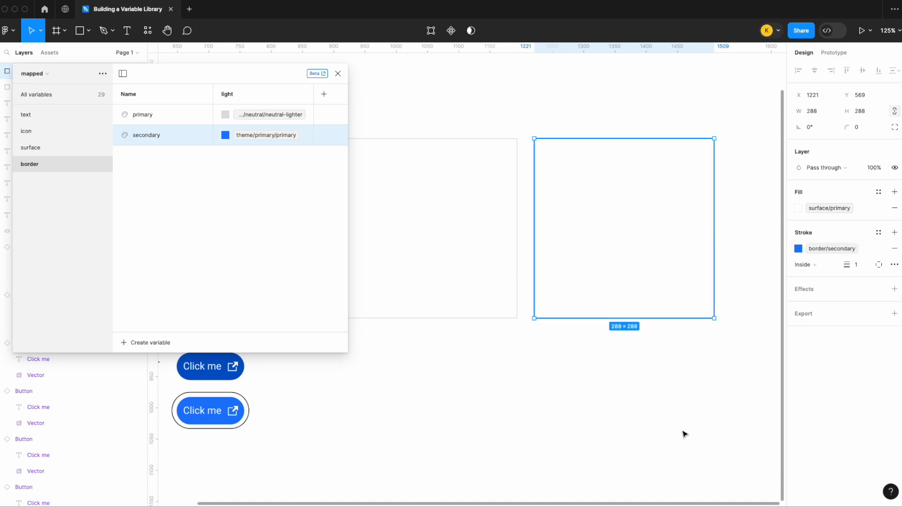
{"action": "left_click", "coordinate": [684, 434]}
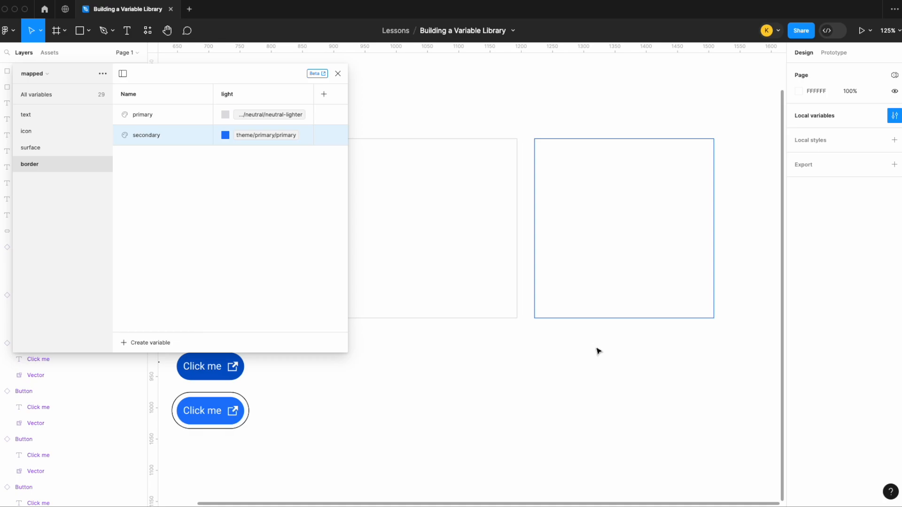
Delete both bordered test squares from the canvas.
{"action": "key", "text": "ctrl+a"}
{"action": "key", "text": "Delete"}
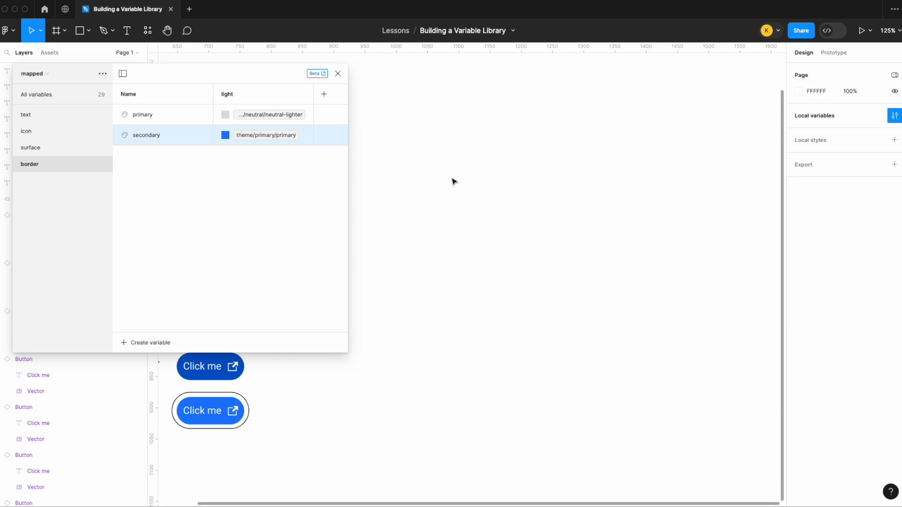
{"action": "left_click_drag", "start_coordinate": [226, 72], "coordinate": [675, 60]}
{"action": "scroll", "coordinate": [397, 130], "scroll_direction": "left", "scroll_amount": 2}
{"action": "scroll", "coordinate": [352, 137], "scroll_direction": "left", "scroll_amount": 2}
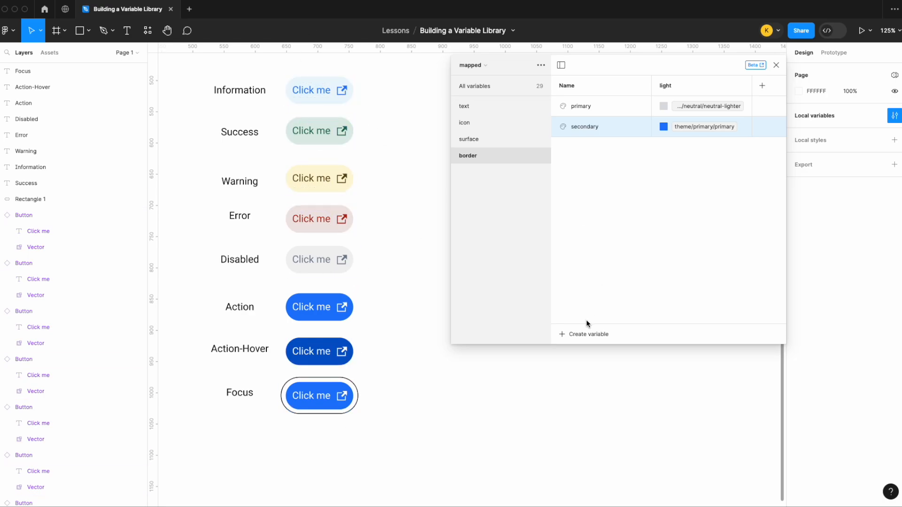
Add a color variable named information to the mapped collection's border group.
{"action": "left_click", "coordinate": [583, 333]}
{"action": "left_click", "coordinate": [584, 355]}
{"action": "key", "text": "BackSpace"}
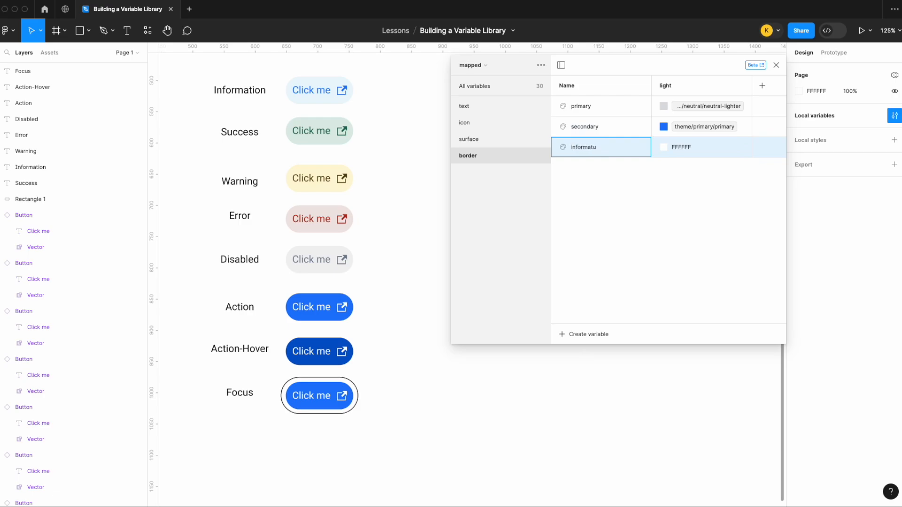
{"action": "type", "text": "information"}
Alias the light value of border/information to theme/information/information.
{"action": "right_click", "coordinate": [679, 148]}
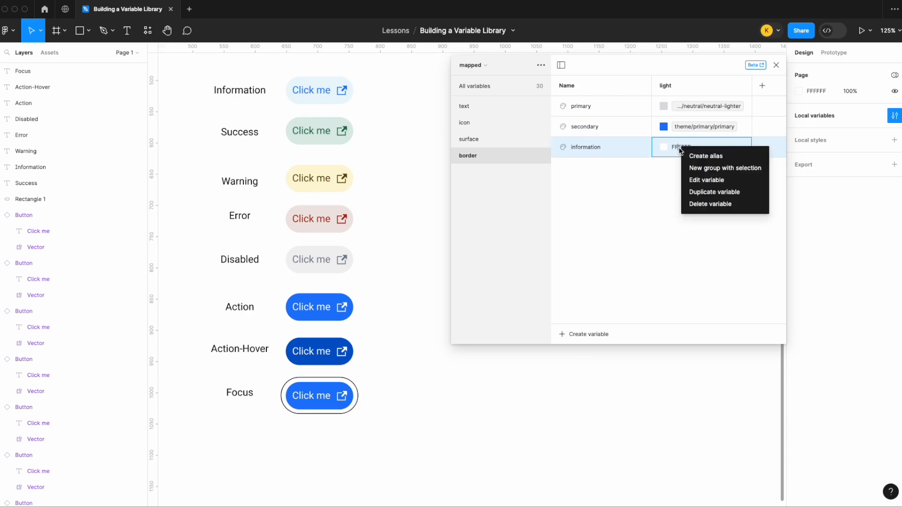
{"action": "left_click", "coordinate": [702, 157]}
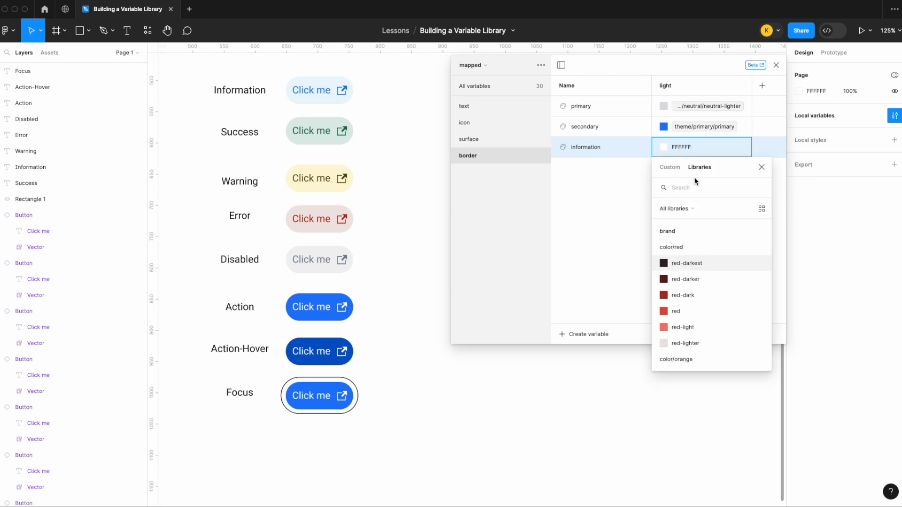
{"action": "type", "text": "theme"}
{"action": "scroll", "coordinate": [690, 273], "scroll_direction": "down", "scroll_amount": 3}
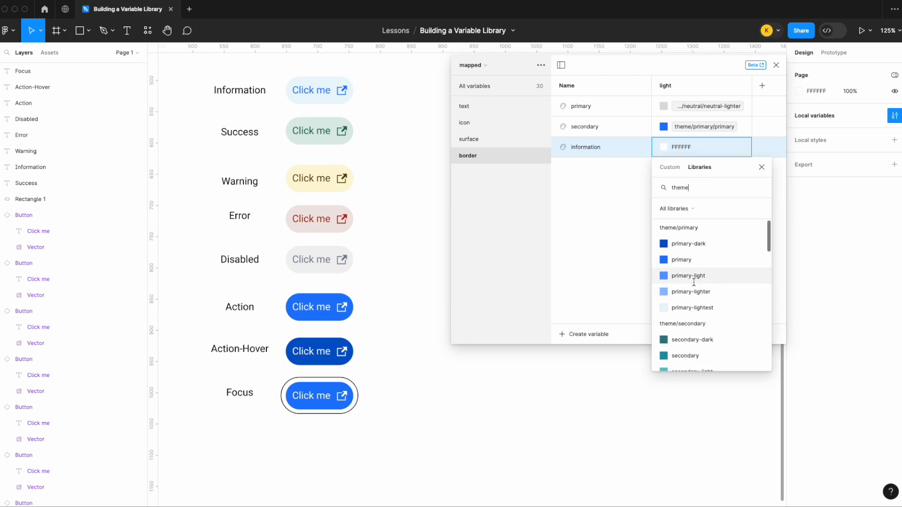
{"action": "scroll", "coordinate": [693, 282], "scroll_direction": "down", "scroll_amount": 3}
{"action": "type", "text": "/inf"}
{"action": "left_click", "coordinate": [690, 280]}
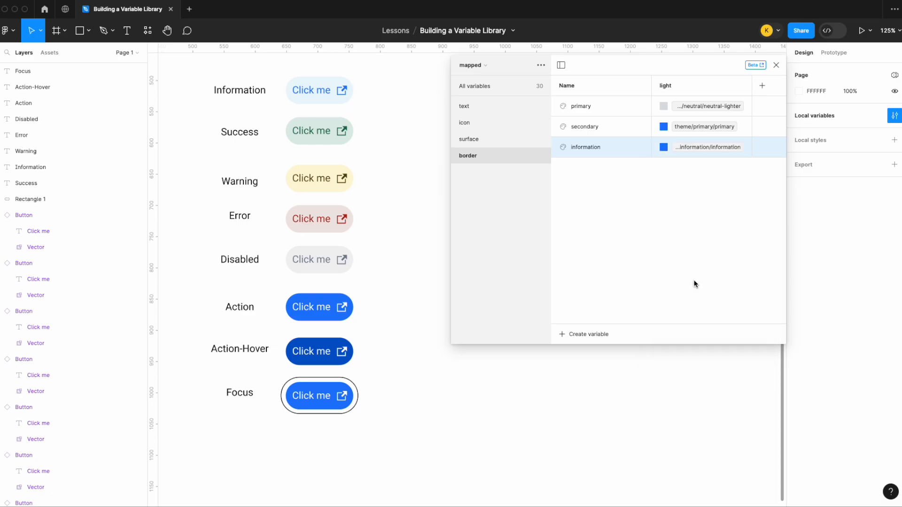
Add a stroke to the Information button and open the library colors for it, with the variables window moved clear of the list.
{"action": "left_click", "coordinate": [346, 92]}
{"action": "scroll", "coordinate": [849, 369], "scroll_direction": "down", "scroll_amount": 2}
{"action": "left_click", "coordinate": [894, 371]}
{"action": "left_click", "coordinate": [878, 371]}
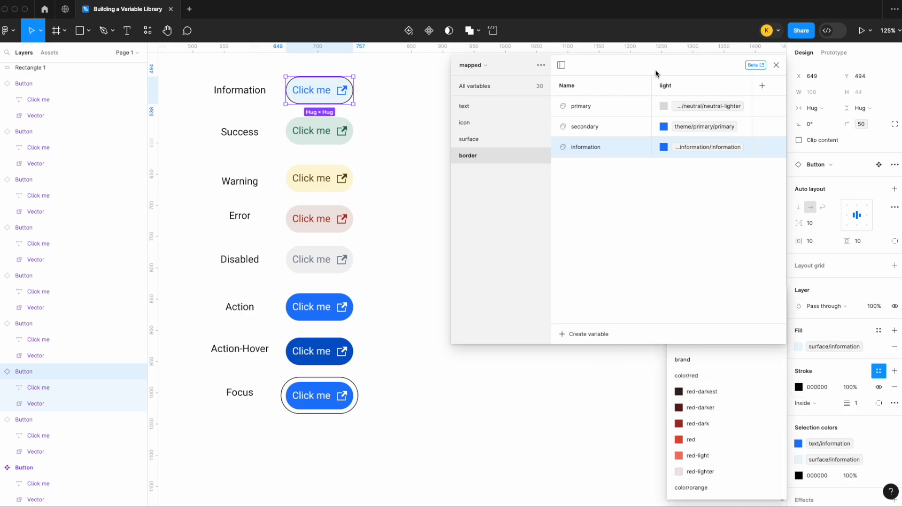
{"action": "left_click_drag", "start_coordinate": [654, 72], "coordinate": [492, 74]}
{"action": "left_click_drag", "start_coordinate": [710, 288], "coordinate": [709, 167]}
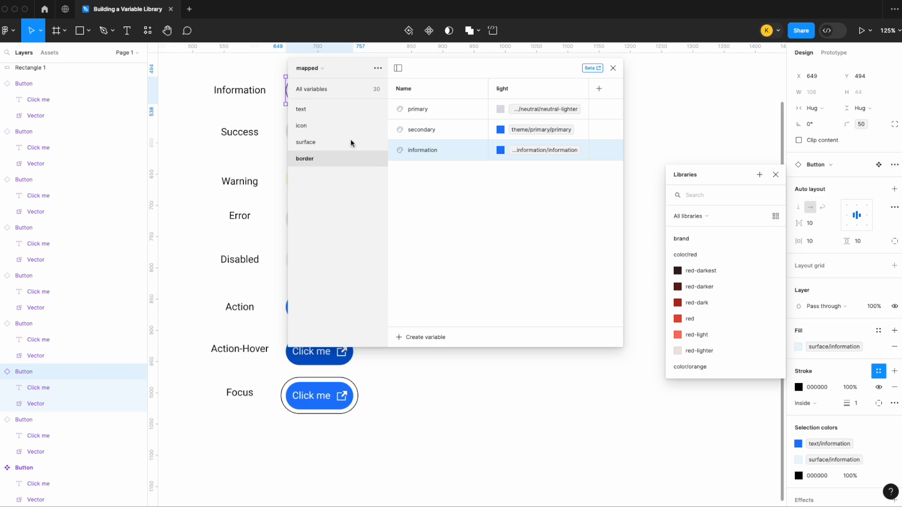
Switch to the alias collection, show its theme group and select all the variables in it.
{"action": "left_click", "coordinate": [310, 69]}
{"action": "left_click", "coordinate": [327, 66]}
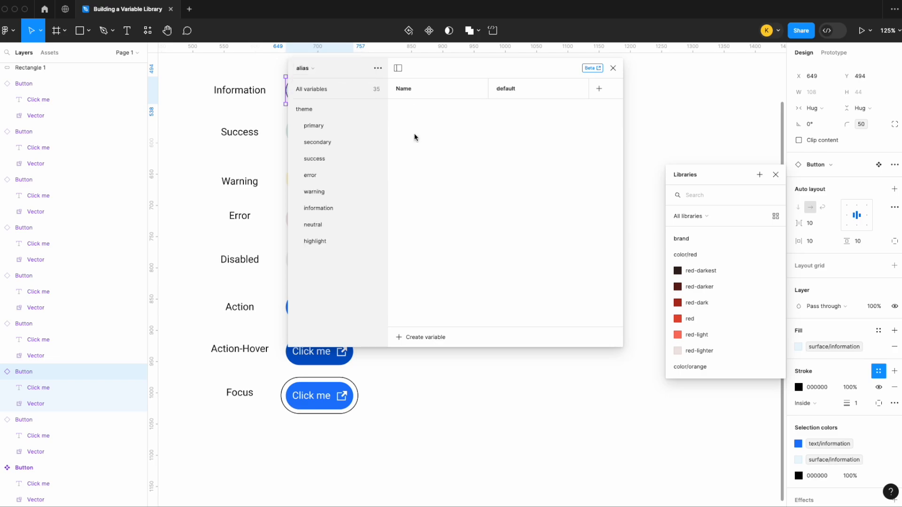
{"action": "left_click", "coordinate": [312, 110]}
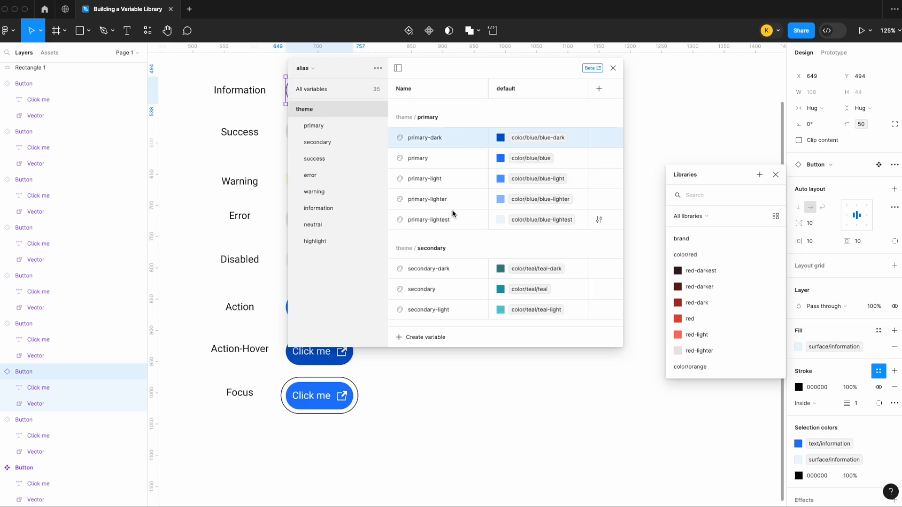
{"action": "scroll", "coordinate": [454, 213], "scroll_direction": "down", "scroll_amount": 10}
{"action": "key", "text": "super+a"}
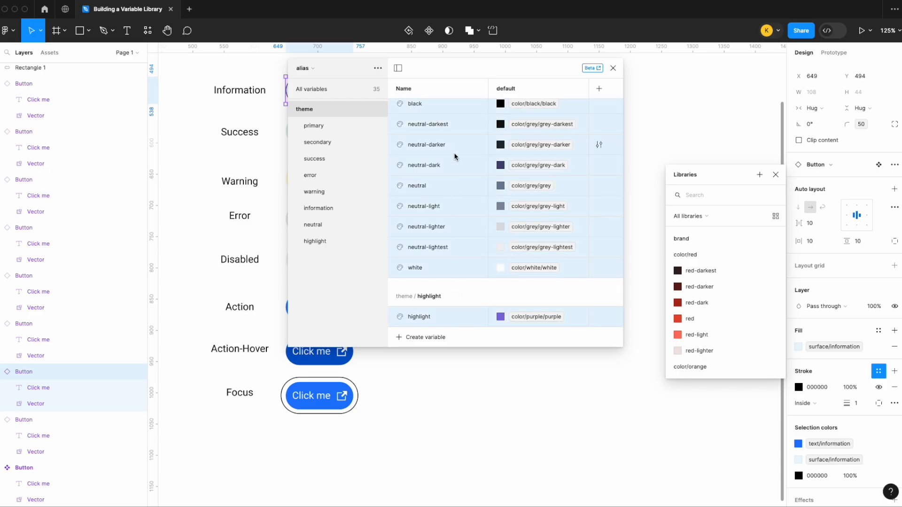
{"action": "scroll", "coordinate": [455, 157], "scroll_direction": "up", "scroll_amount": 10}
{"action": "scroll", "coordinate": [454, 157], "scroll_direction": "down", "scroll_amount": 10}
{"action": "scroll", "coordinate": [454, 156], "scroll_direction": "up", "scroll_amount": 10}
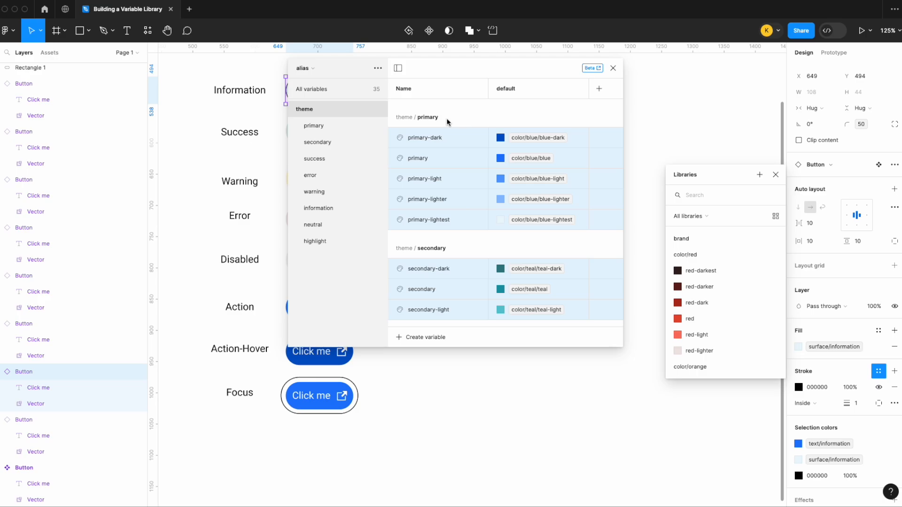
Reselect all variables in the alias collection's theme group and turn off their color scoping for all supported properties.
{"action": "left_click", "coordinate": [305, 125]}
{"action": "left_click", "coordinate": [310, 111]}
{"action": "scroll", "coordinate": [451, 236], "scroll_direction": "down", "scroll_amount": 10}
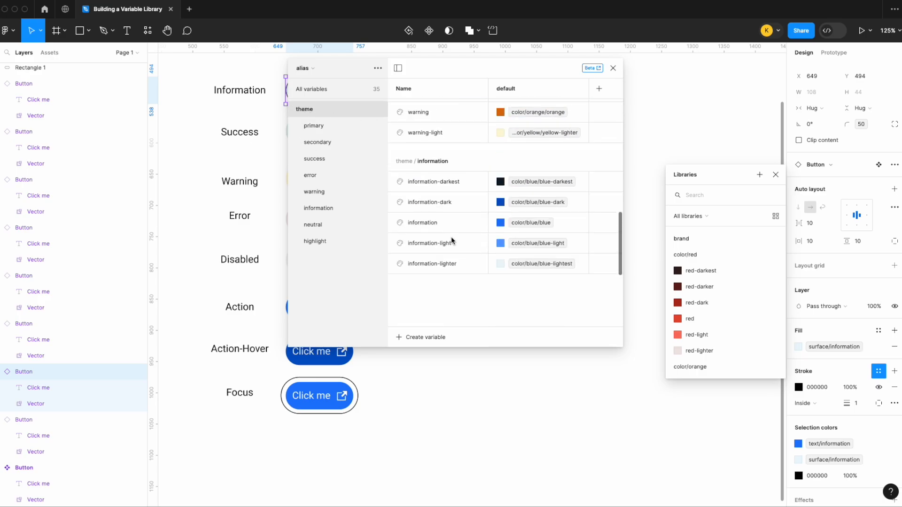
{"action": "key", "text": "ctrl+a"}
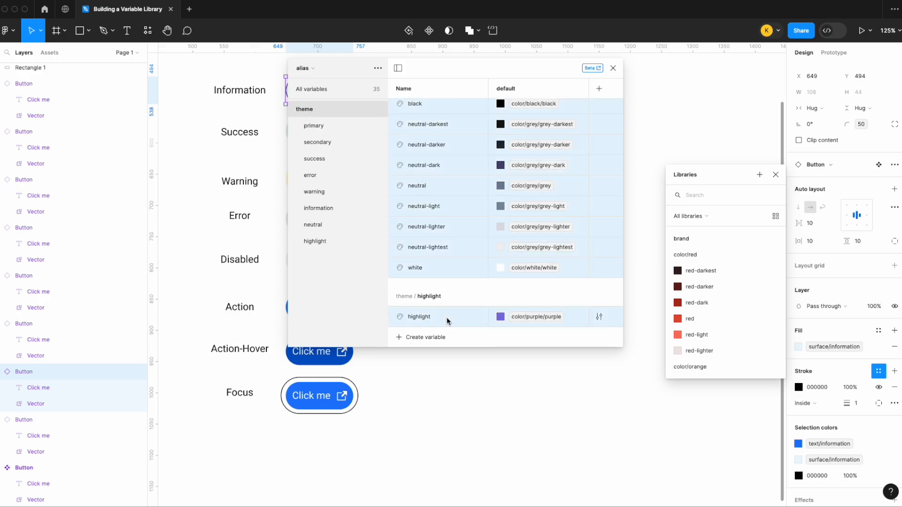
{"action": "right_click", "coordinate": [442, 137]}
{"action": "left_click", "coordinate": [461, 156]}
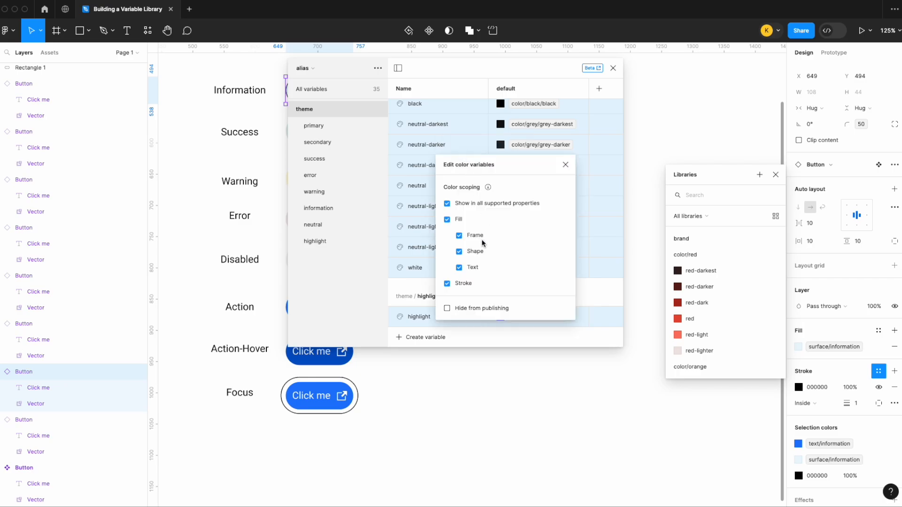
{"action": "left_click", "coordinate": [448, 205]}
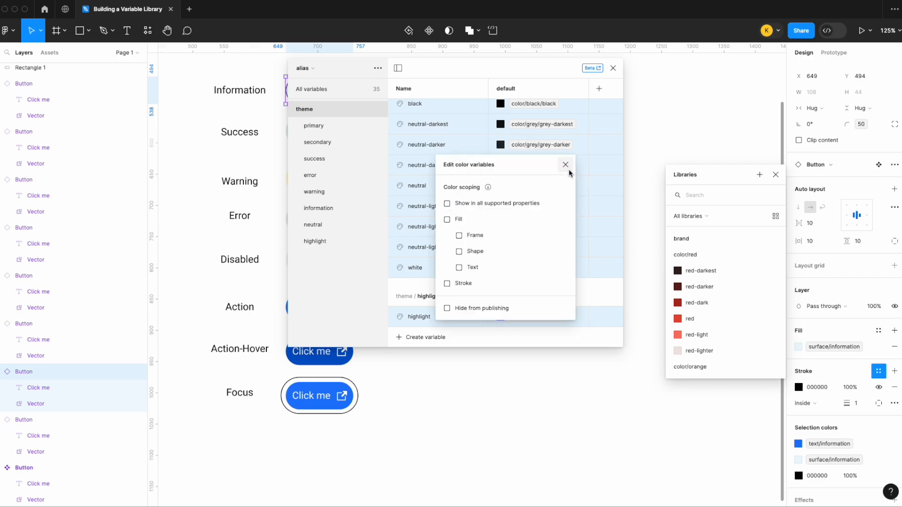
{"action": "left_click", "coordinate": [566, 165]}
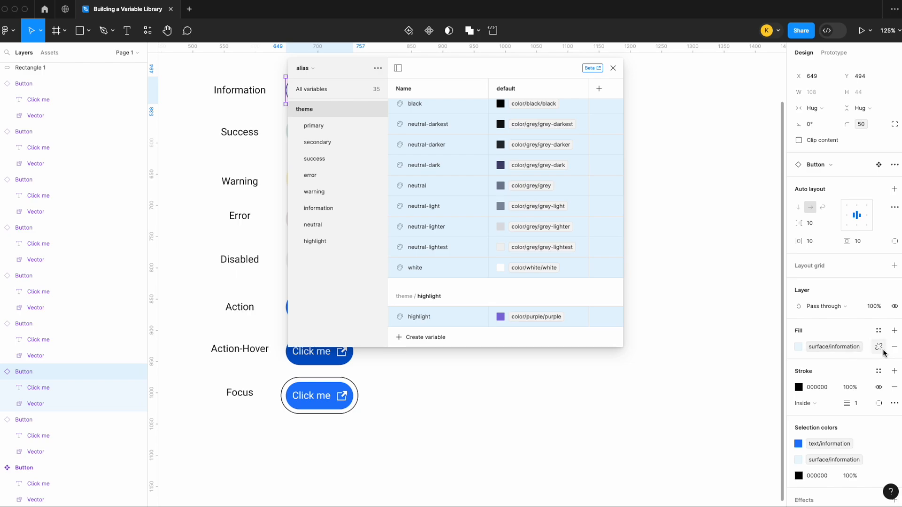
Check which library colors are offered for the Information button's fill.
{"action": "left_click", "coordinate": [877, 332]}
{"action": "scroll", "coordinate": [751, 389], "scroll_direction": "up", "scroll_amount": 10}
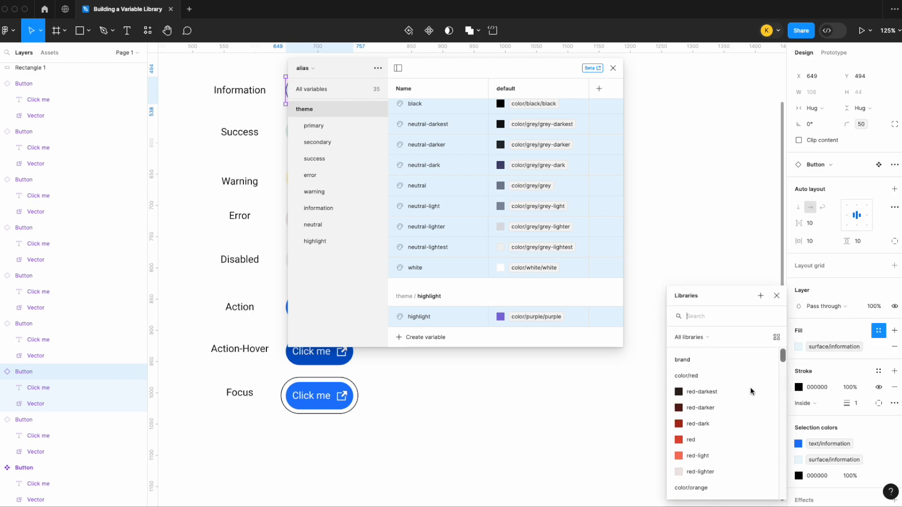
{"action": "scroll", "coordinate": [751, 392], "scroll_direction": "down", "scroll_amount": 15}
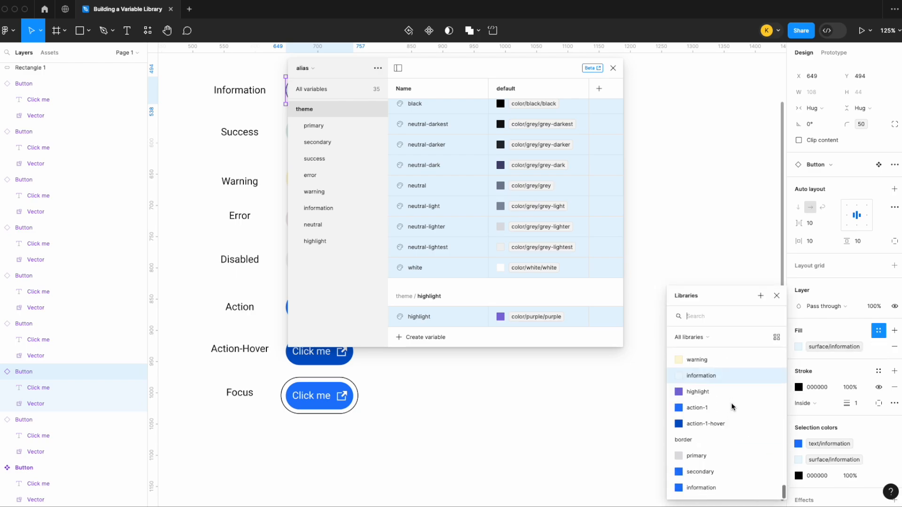
{"action": "scroll", "coordinate": [732, 407], "scroll_direction": "up", "scroll_amount": 5}
{"action": "left_click", "coordinate": [776, 296]}
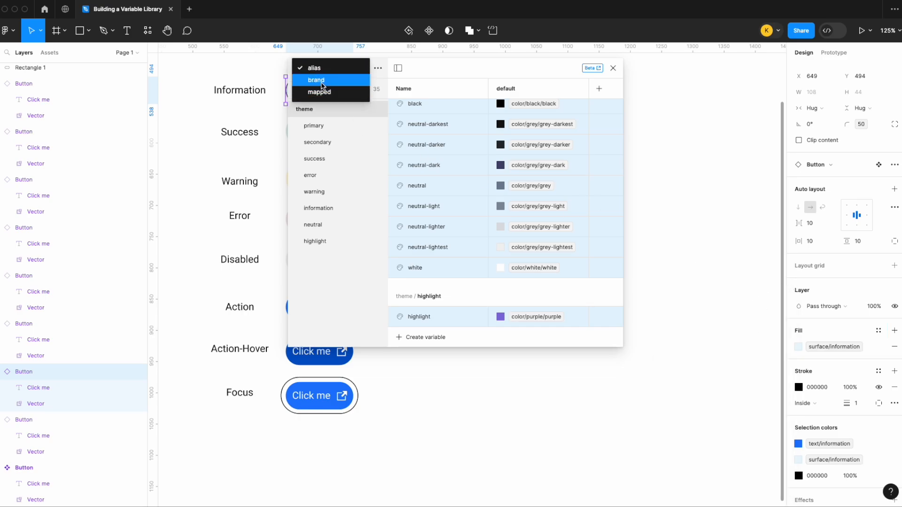
Turn off color scoping in all supported properties for every color variable in the brand collection, and close the variables window.
{"action": "left_click", "coordinate": [316, 79]}
{"action": "left_click", "coordinate": [323, 141]}
{"action": "left_click", "coordinate": [450, 137]}
{"action": "scroll", "coordinate": [448, 282], "scroll_direction": "down", "scroll_amount": 20}
{"action": "left_click", "coordinate": [439, 315], "text": "shift"}
{"action": "right_click", "coordinate": [439, 316]}
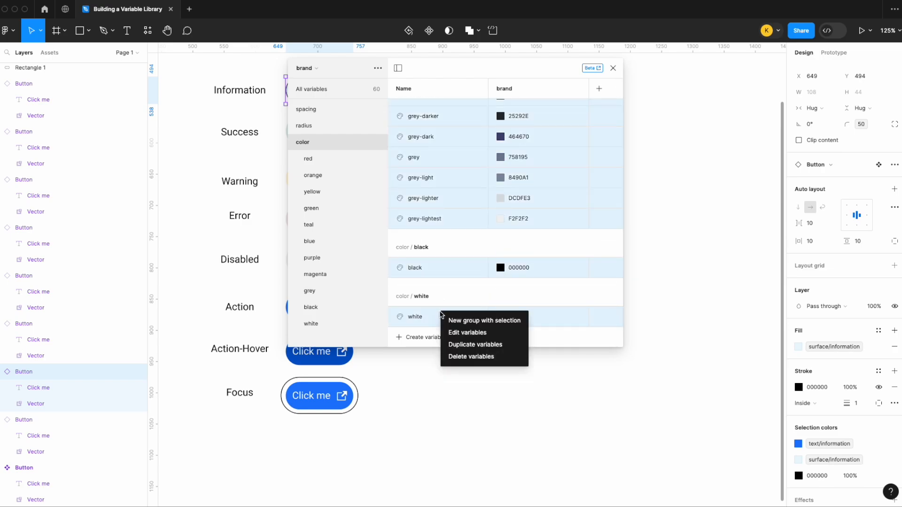
{"action": "left_click", "coordinate": [467, 331]}
{"action": "left_click", "coordinate": [446, 376]}
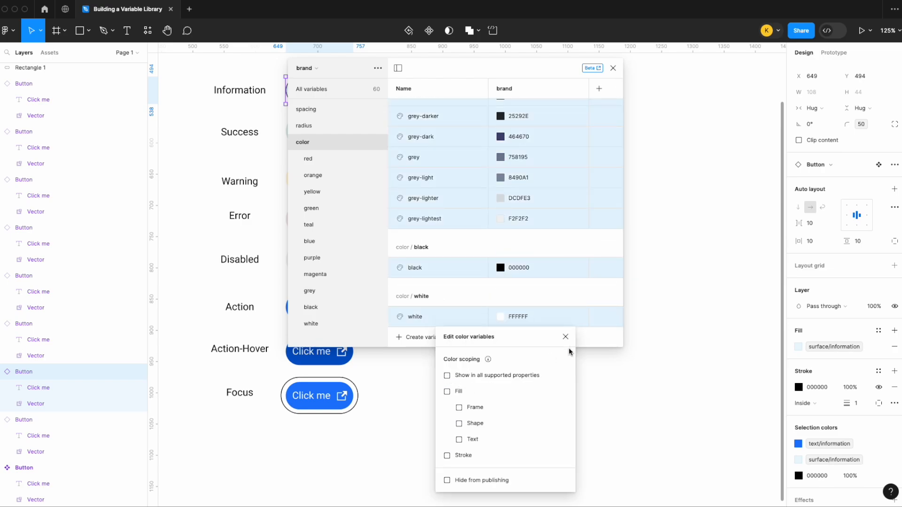
{"action": "left_click", "coordinate": [565, 336]}
{"action": "left_click", "coordinate": [613, 68]}
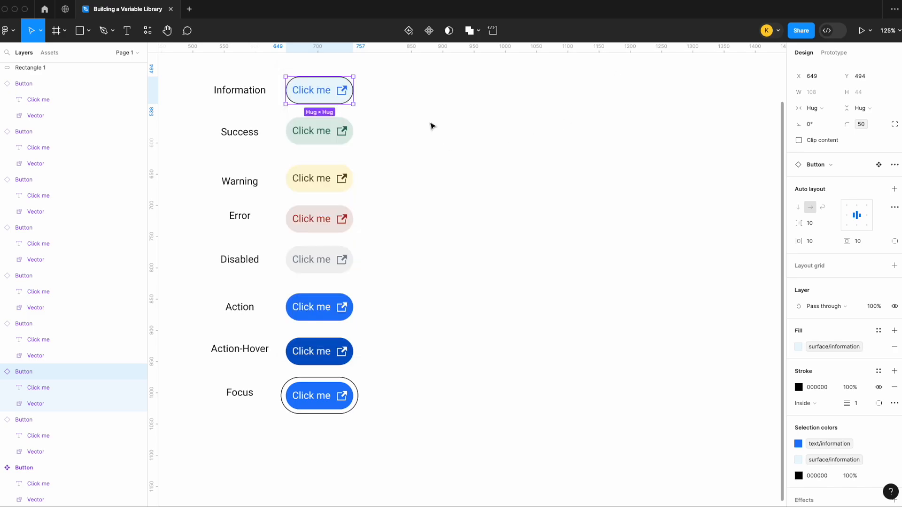
Apply border/information to the Information button's stroke and deselect the button.
{"action": "left_click", "coordinate": [878, 372]}
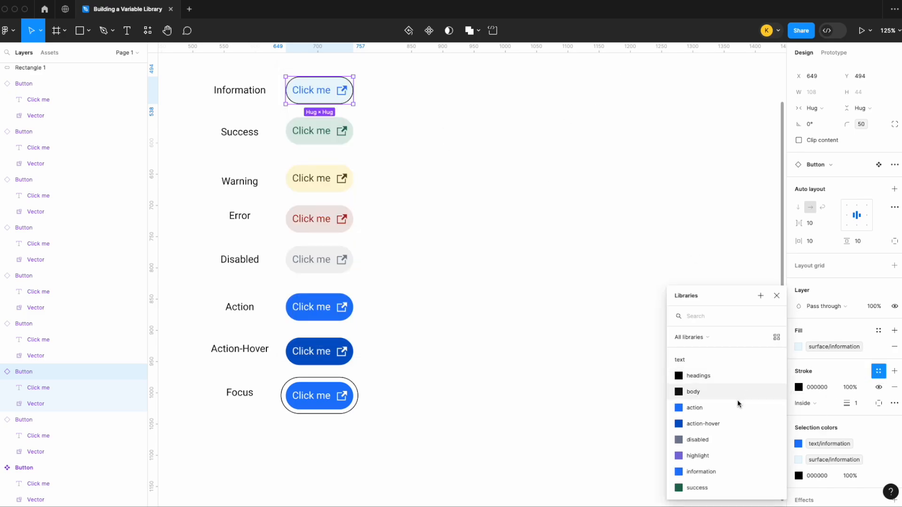
{"action": "scroll", "coordinate": [735, 408], "scroll_direction": "down", "scroll_amount": 5}
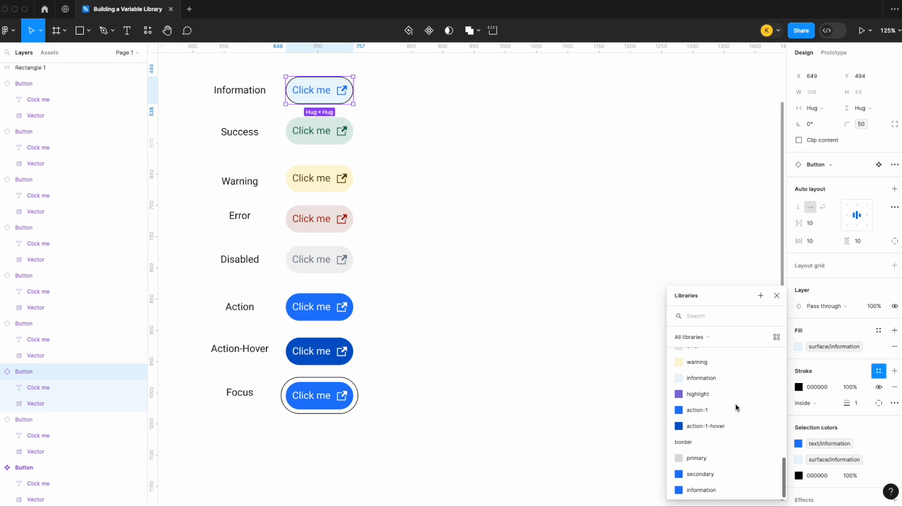
{"action": "left_click", "coordinate": [712, 487]}
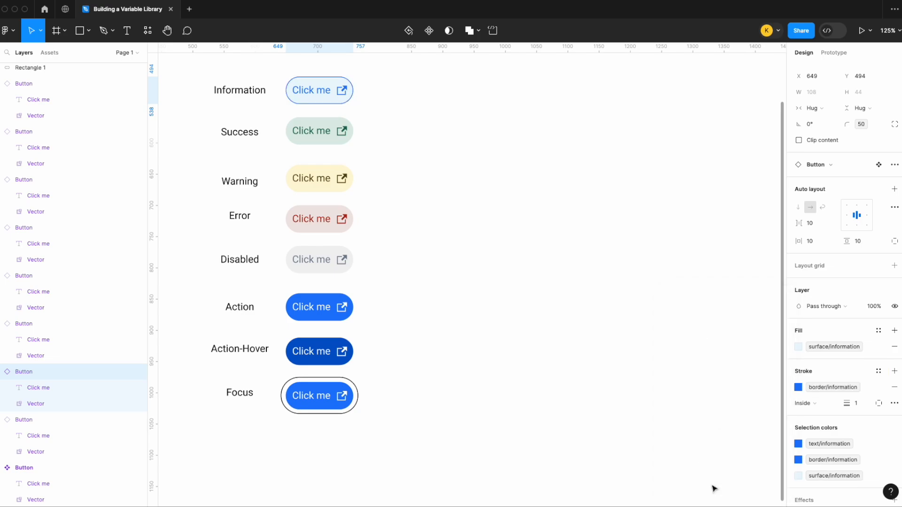
{"action": "left_click", "coordinate": [519, 268]}
Reopen the local variables beside the buttons and show the border group of the mapped collection.
{"action": "scroll", "coordinate": [499, 194], "scroll_direction": "up", "scroll_amount": 1}
{"action": "scroll", "coordinate": [499, 194], "scroll_direction": "left", "scroll_amount": 2}
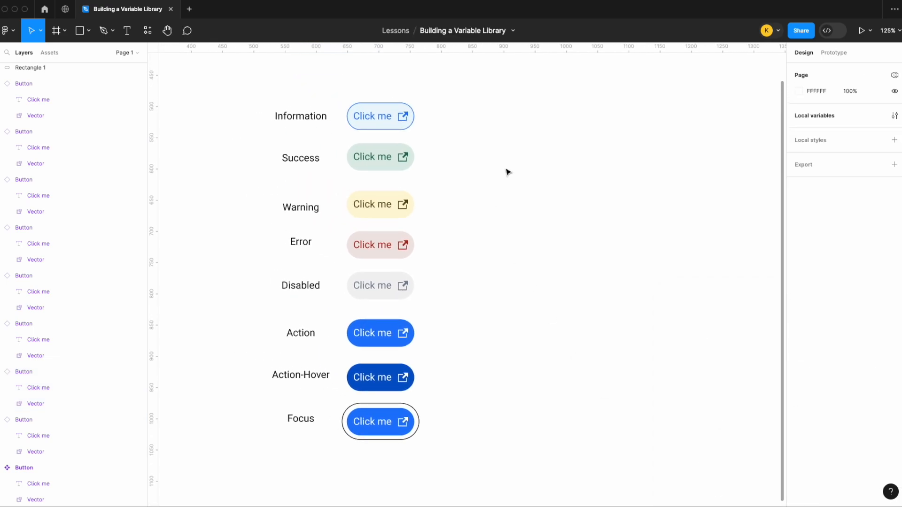
{"action": "left_click", "coordinate": [893, 115]}
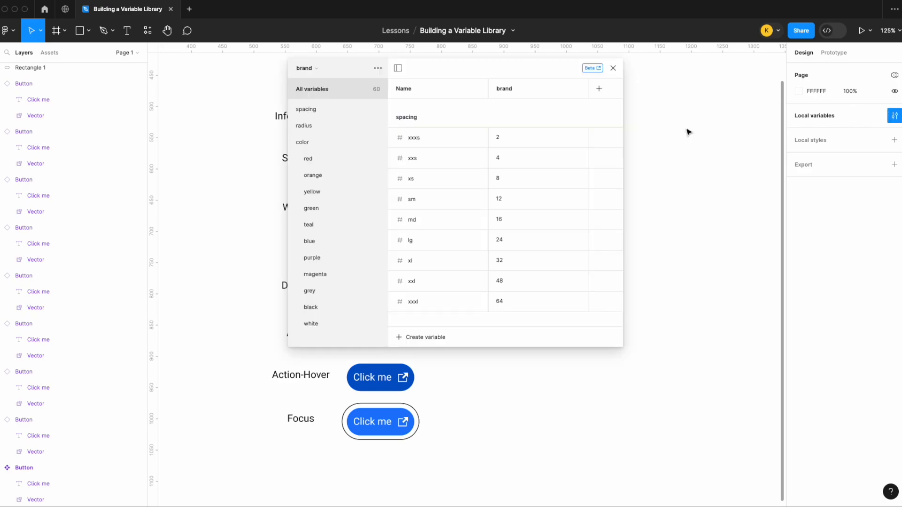
{"action": "left_click_drag", "start_coordinate": [481, 77], "coordinate": [636, 69]}
{"action": "left_click", "coordinate": [460, 72]}
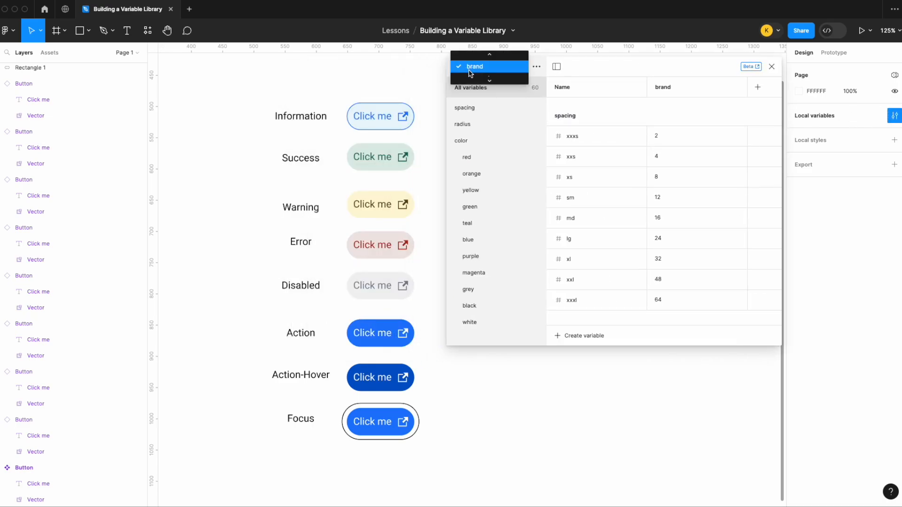
{"action": "left_click", "coordinate": [591, 64]}
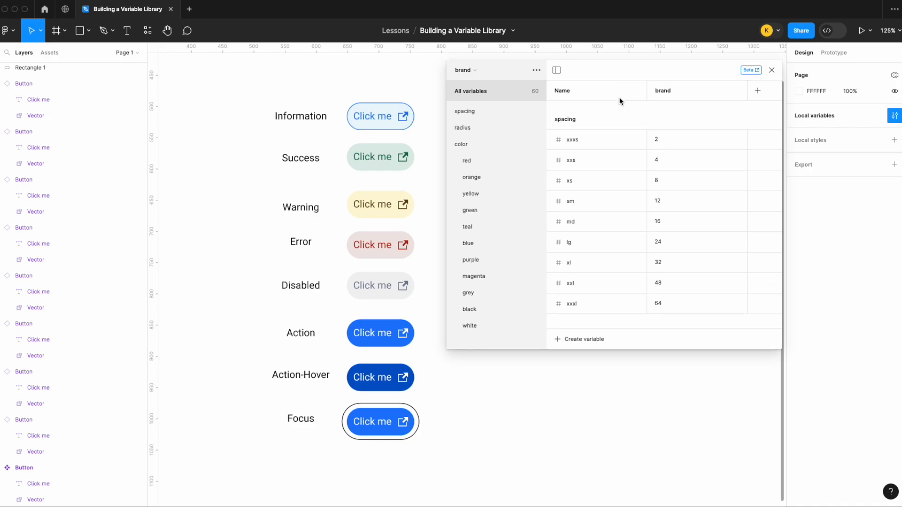
{"action": "left_click", "coordinate": [474, 117]}
{"action": "left_click", "coordinate": [478, 127]}
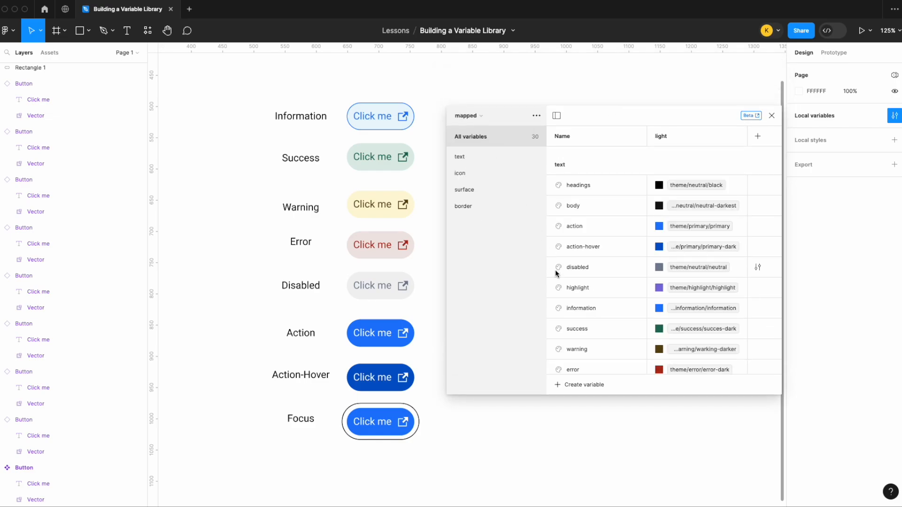
{"action": "left_click", "coordinate": [485, 207]}
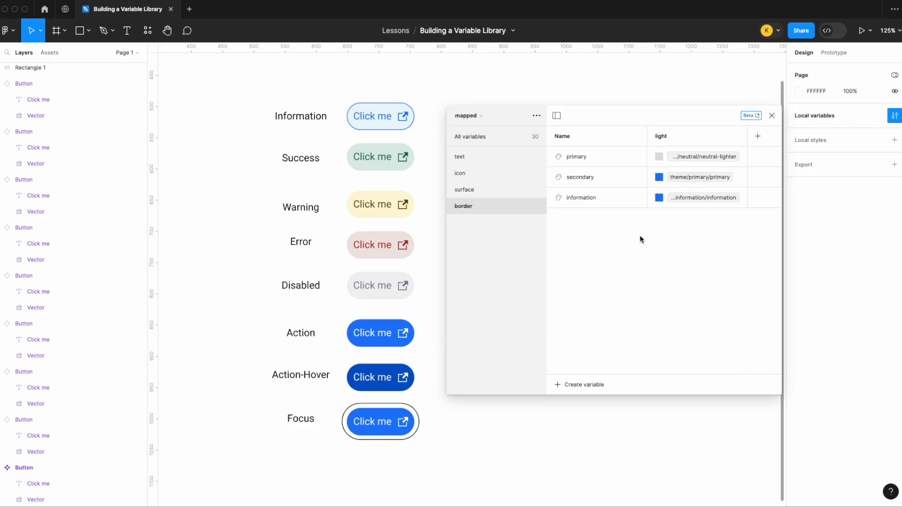
Add a color variable named success to the mapped collection's border group.
{"action": "left_click", "coordinate": [587, 385]}
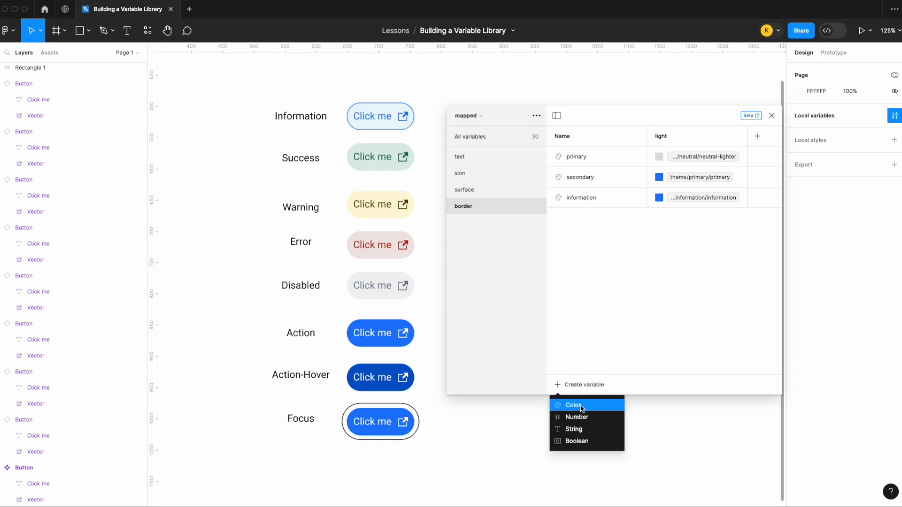
{"action": "left_click", "coordinate": [583, 406]}
{"action": "type", "text": "su"}
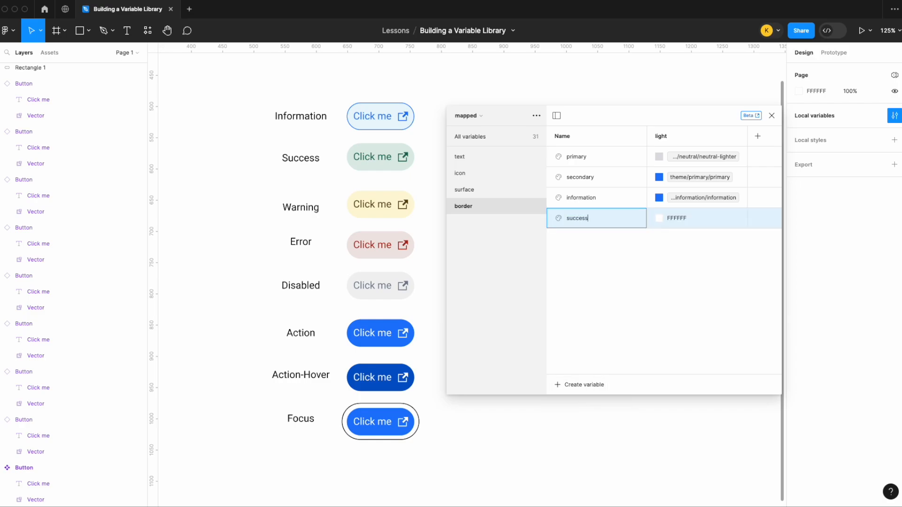
{"action": "type", "text": "ccess"}
Alias the border group's success variable to theme/success/success.
{"action": "left_click", "coordinate": [659, 218]}
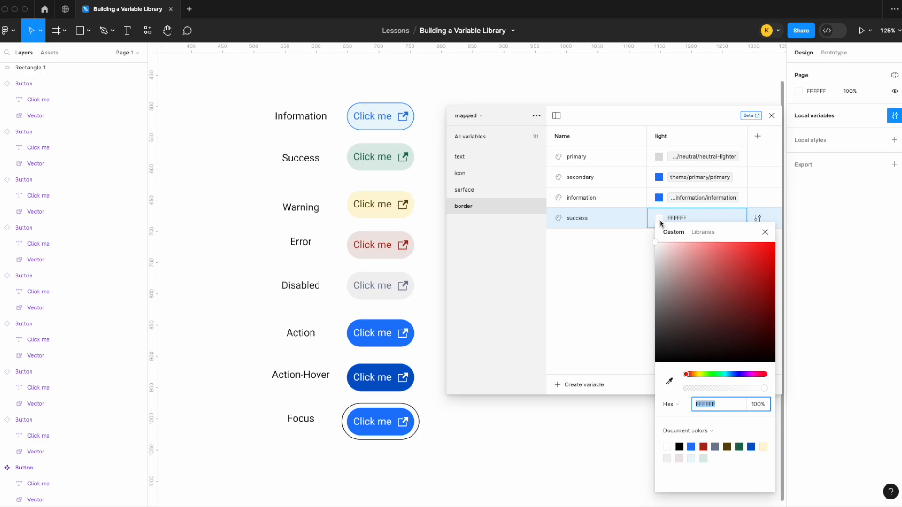
{"action": "left_click", "coordinate": [700, 216]}
{"action": "right_click", "coordinate": [701, 217]}
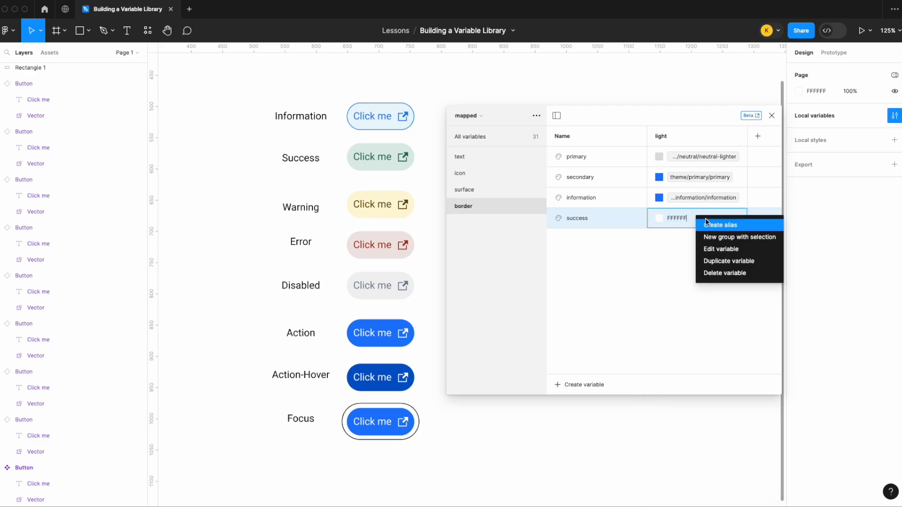
{"action": "left_click", "coordinate": [706, 219]}
{"action": "type", "text": "theme/"}
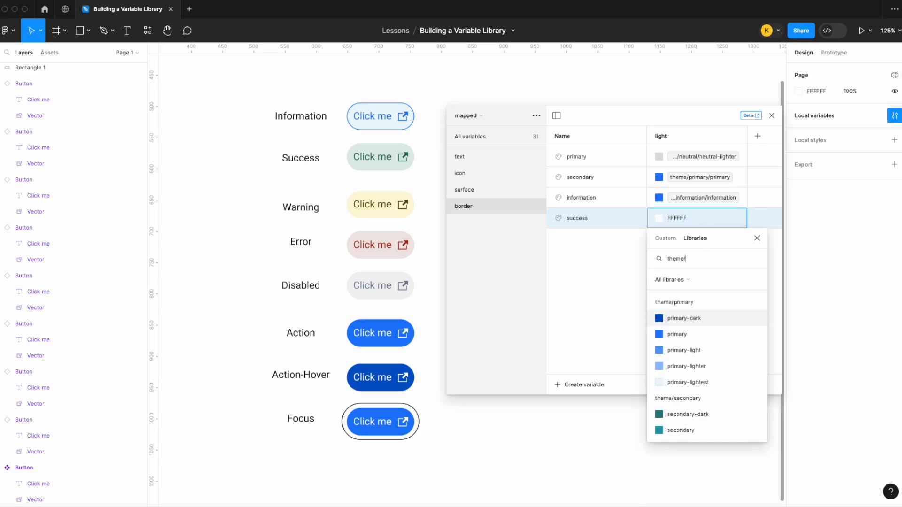
{"action": "type", "text": "suc"}
{"action": "left_click", "coordinate": [673, 351]}
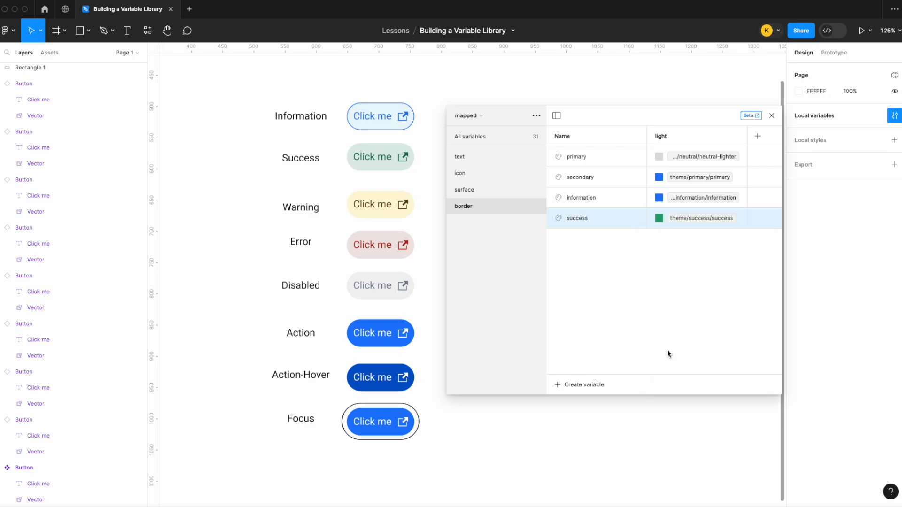
Add a stroke to the Success button, move the variables window clear of the buttons, and apply border/success to the stroke.
{"action": "left_click", "coordinate": [387, 156]}
{"action": "left_click", "coordinate": [895, 406]}
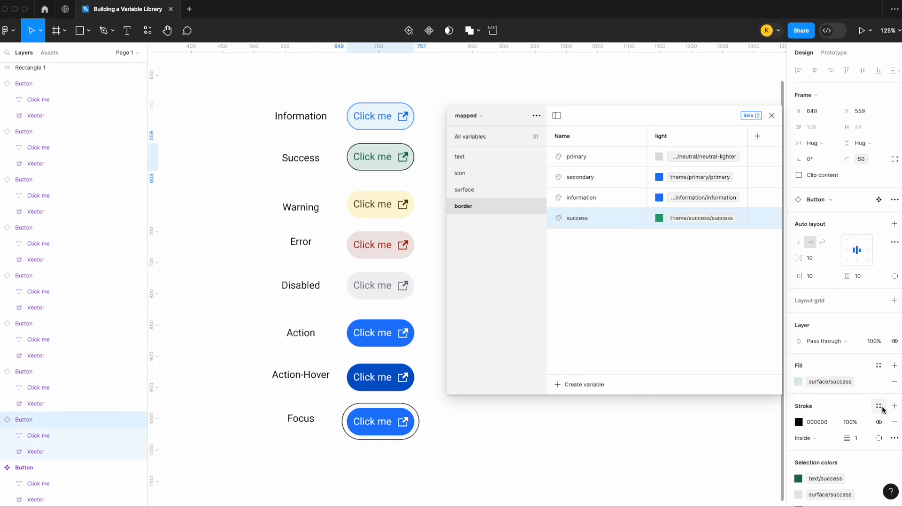
{"action": "left_click", "coordinate": [879, 407]}
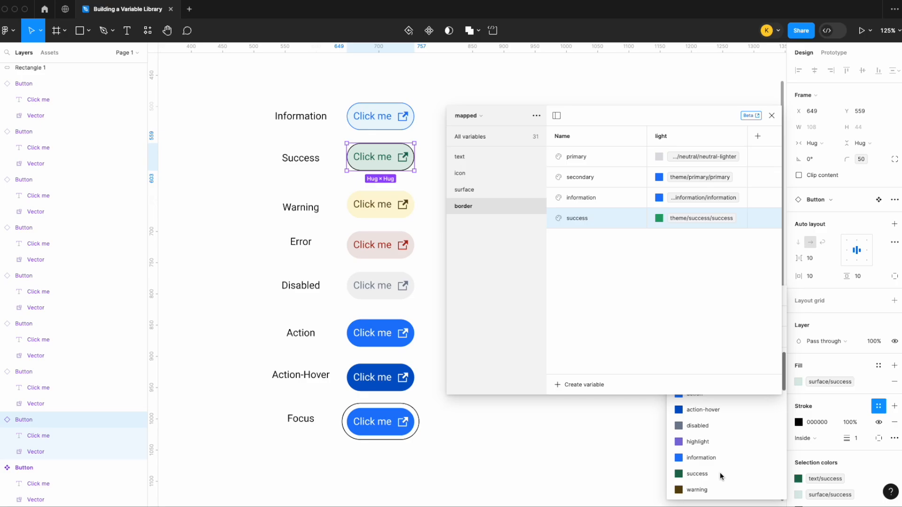
{"action": "left_click_drag", "start_coordinate": [690, 111], "coordinate": [348, 84]}
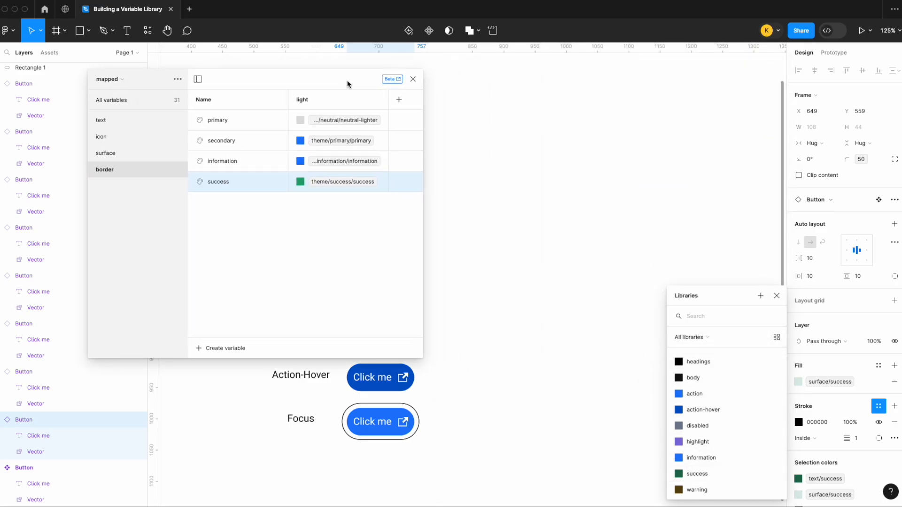
{"action": "scroll", "coordinate": [522, 122], "scroll_direction": "left", "scroll_amount": 6}
{"action": "scroll", "coordinate": [728, 425], "scroll_direction": "up", "scroll_amount": 1}
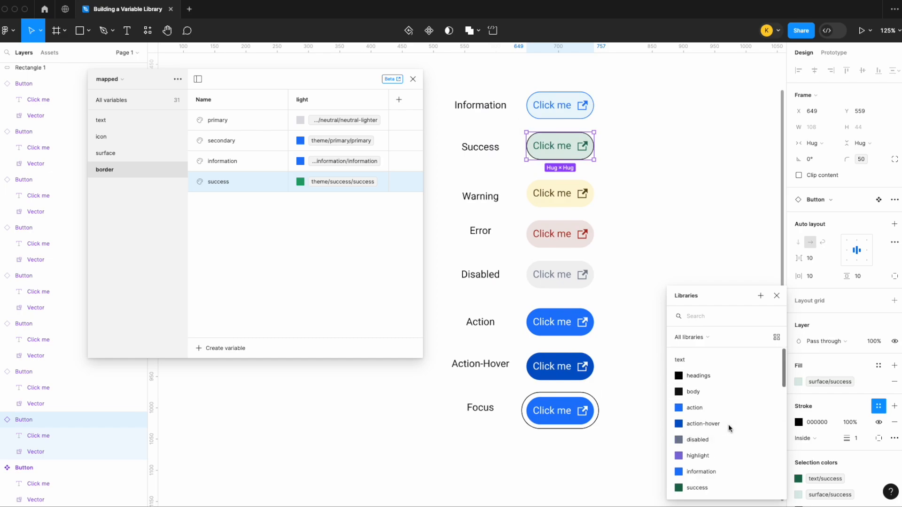
{"action": "left_click", "coordinate": [720, 316]}
{"action": "type", "text": "b"}
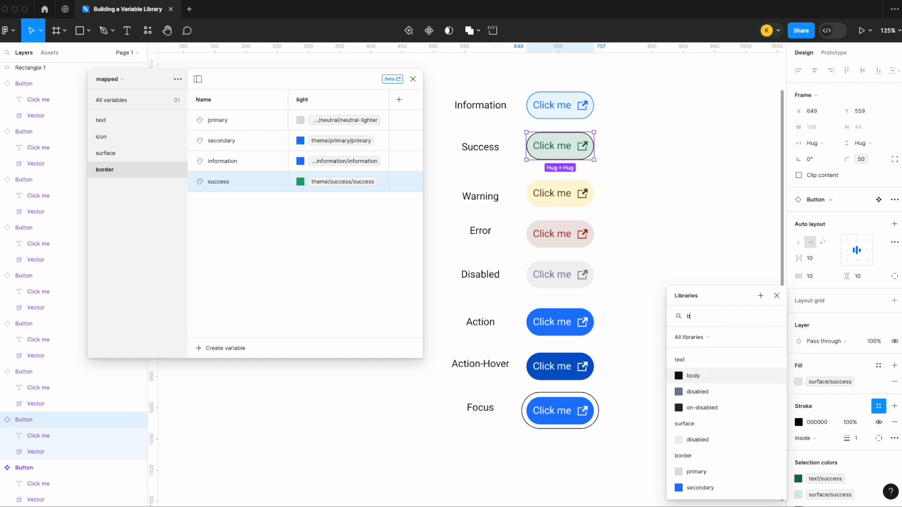
{"action": "type", "text": "or"}
{"action": "left_click", "coordinate": [707, 423]}
Select the Warning button and add a color variable named warning to the mapped collection's border group.
{"action": "left_click", "coordinate": [564, 205]}
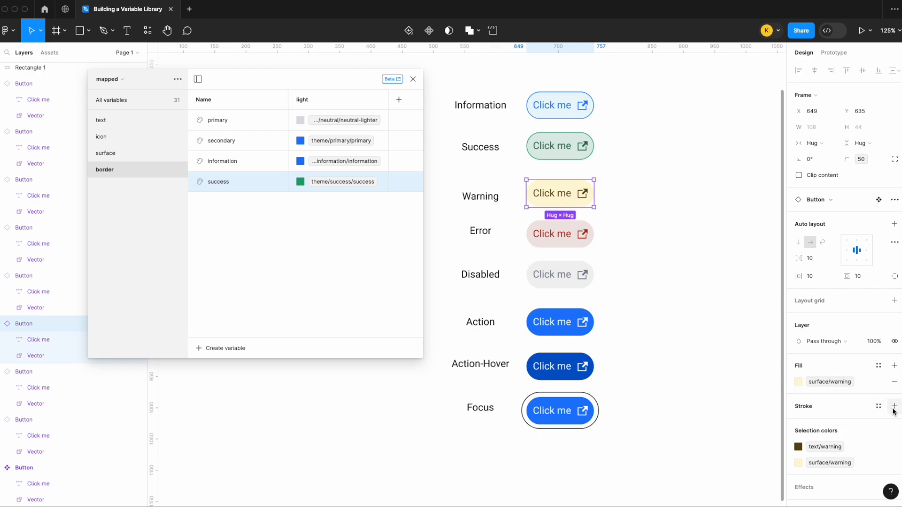
{"action": "left_click", "coordinate": [217, 350]}
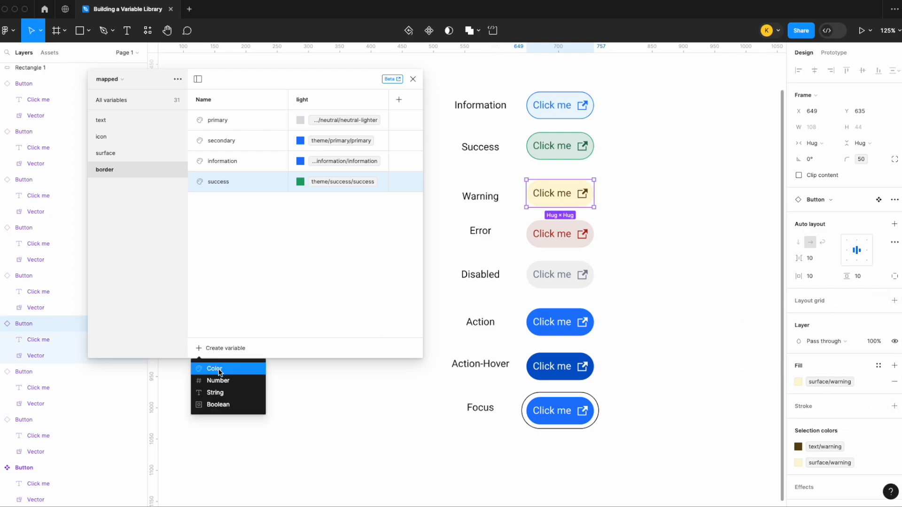
{"action": "left_click", "coordinate": [219, 370]}
{"action": "type", "text": "warning"}
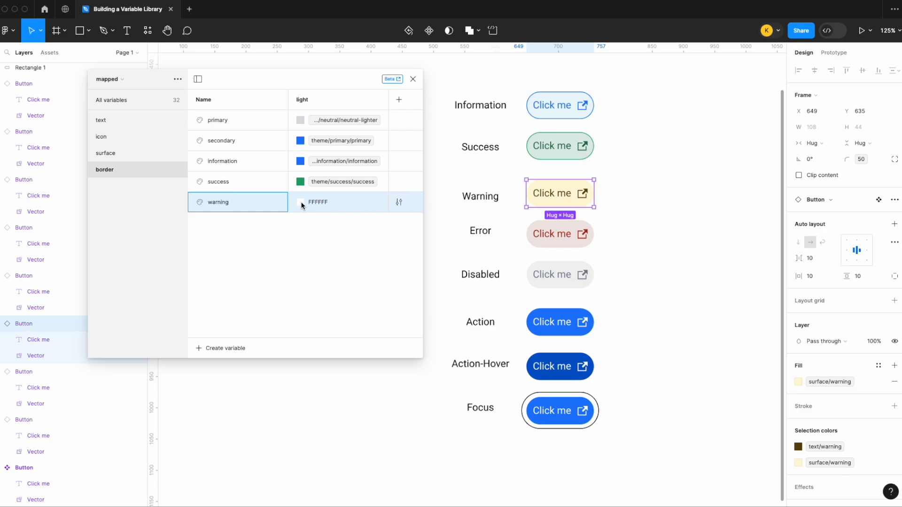
Alias the border group's warning variable to theme/warning/warning.
{"action": "left_click", "coordinate": [301, 205]}
{"action": "left_click", "coordinate": [340, 202]}
{"action": "right_click", "coordinate": [353, 207]}
{"action": "left_click", "coordinate": [372, 211]}
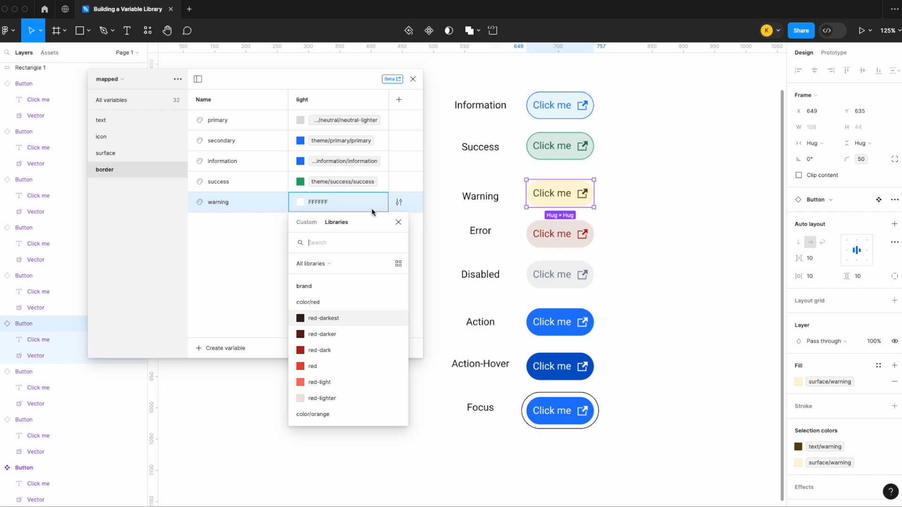
{"action": "type", "text": "theme/wa"}
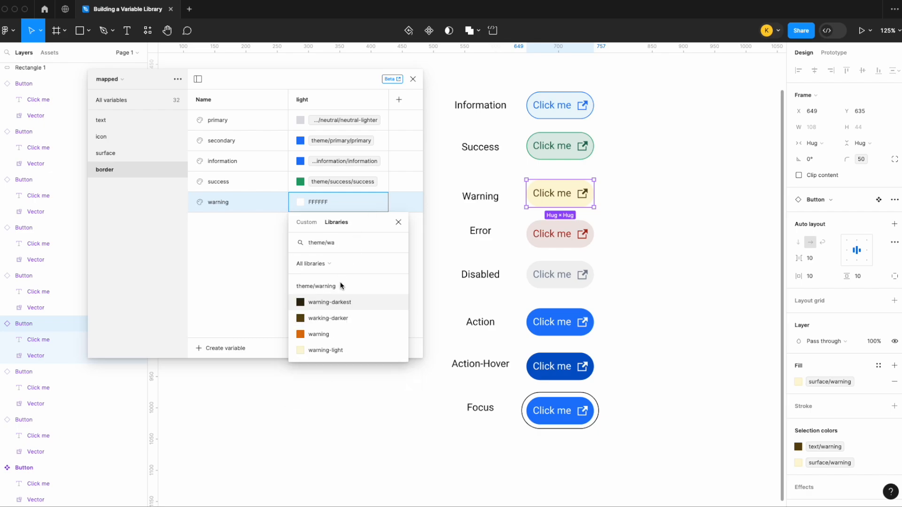
{"action": "left_click", "coordinate": [328, 334]}
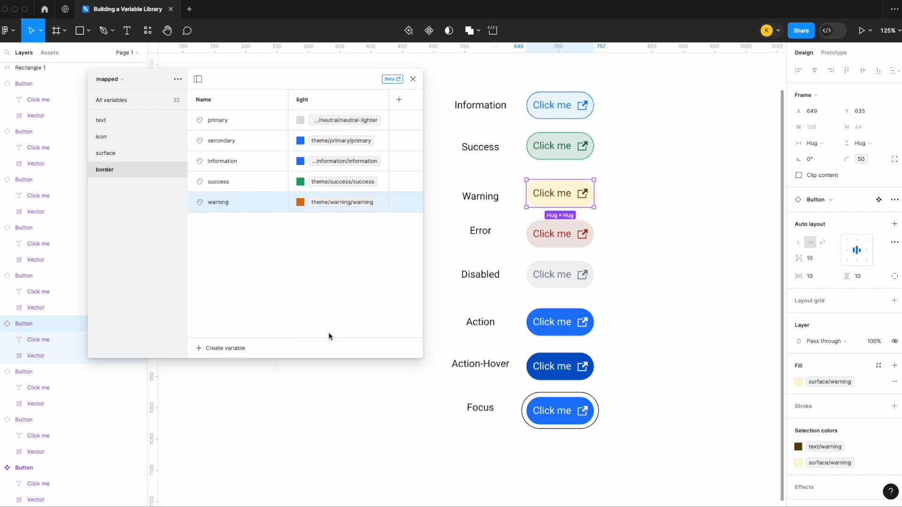
Add a stroke to the Warning button, color it with border/warning, and deselect the button.
{"action": "left_click", "coordinate": [894, 406]}
{"action": "left_click", "coordinate": [879, 406]}
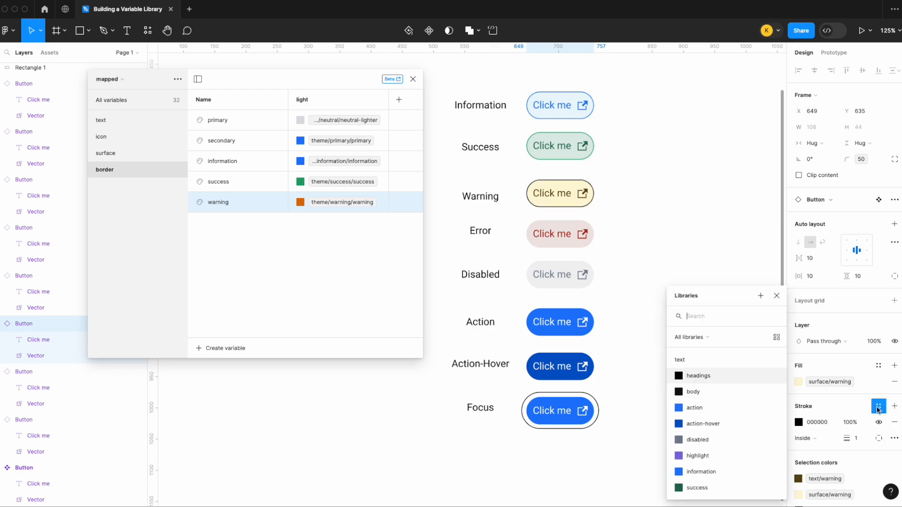
{"action": "type", "text": "bo"}
{"action": "left_click", "coordinate": [715, 444]}
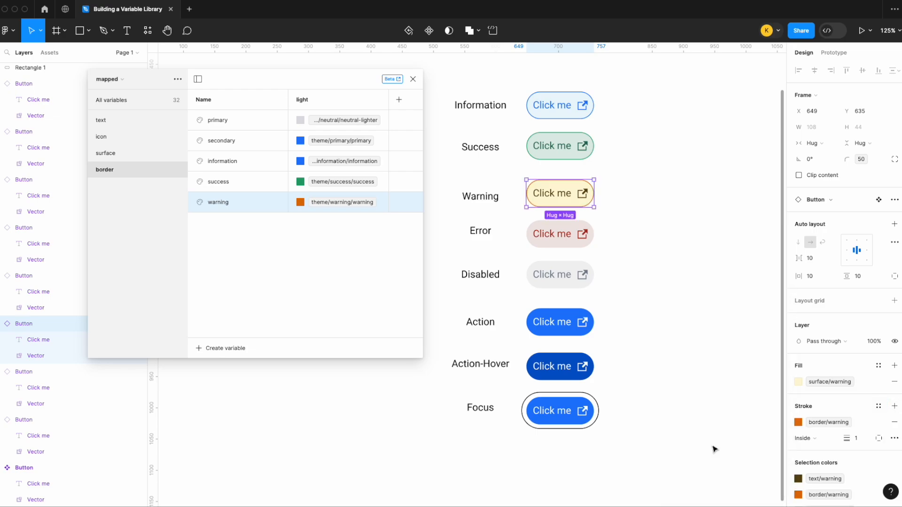
{"action": "left_click", "coordinate": [635, 226]}
Add a color variable named error to the mapped collection's border group.
{"action": "left_click", "coordinate": [210, 348]}
{"action": "left_click", "coordinate": [217, 365]}
{"action": "type", "text": "e"}
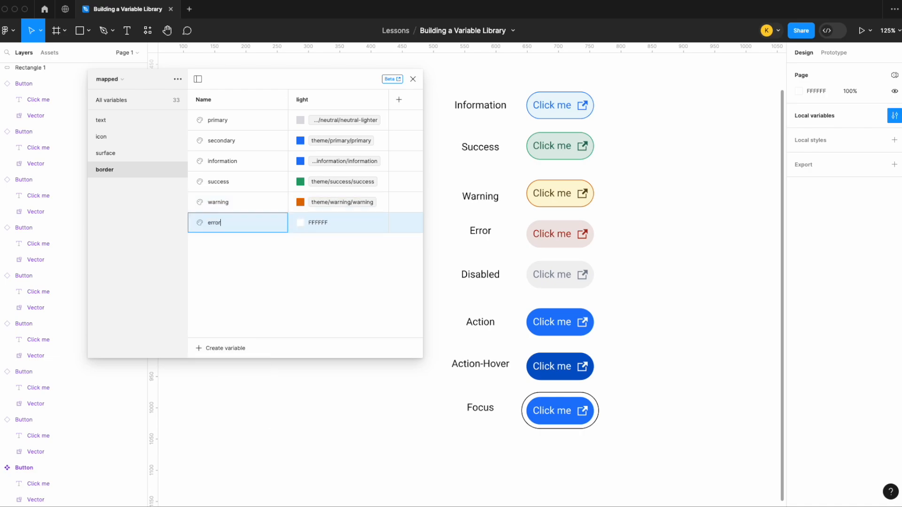
{"action": "type", "text": "rror"}
Alias the border group's error variable to theme/error/error.
{"action": "left_click", "coordinate": [300, 222]}
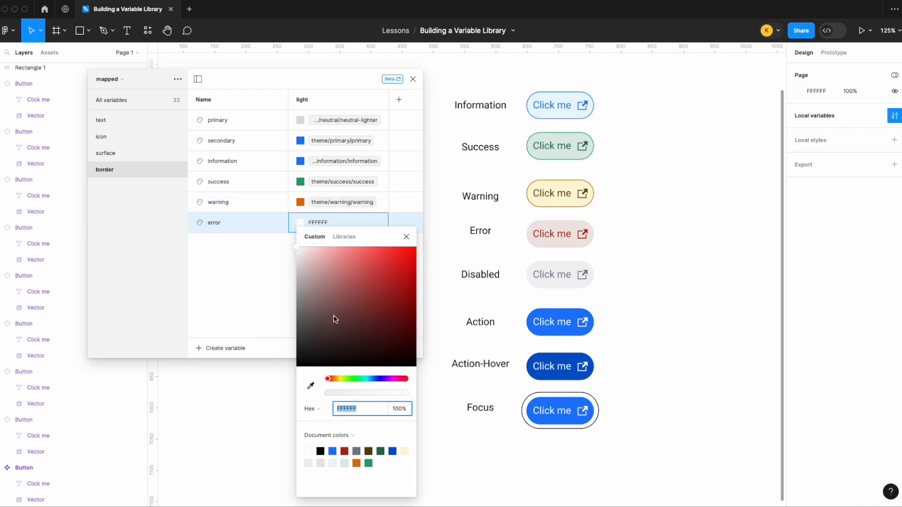
{"action": "left_click", "coordinate": [406, 237]}
{"action": "right_click", "coordinate": [349, 229]}
{"action": "left_click", "coordinate": [374, 236]}
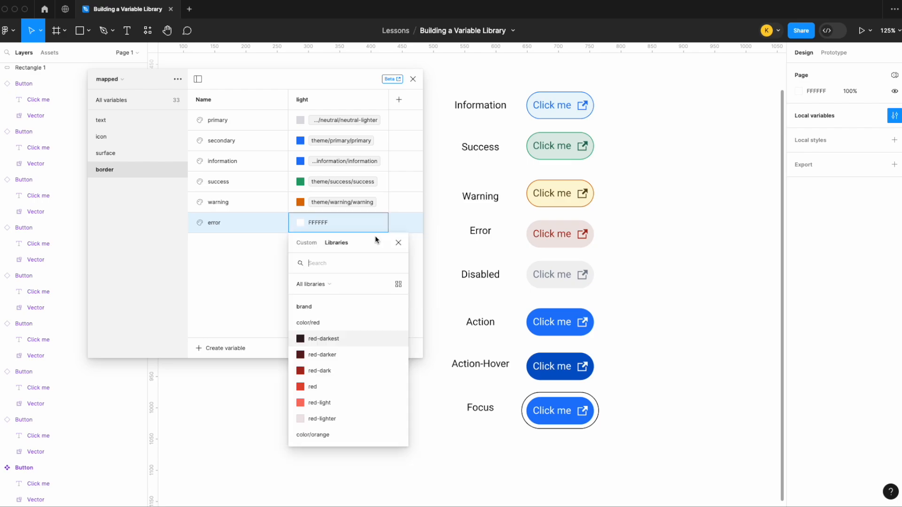
{"action": "type", "text": "theme/error"}
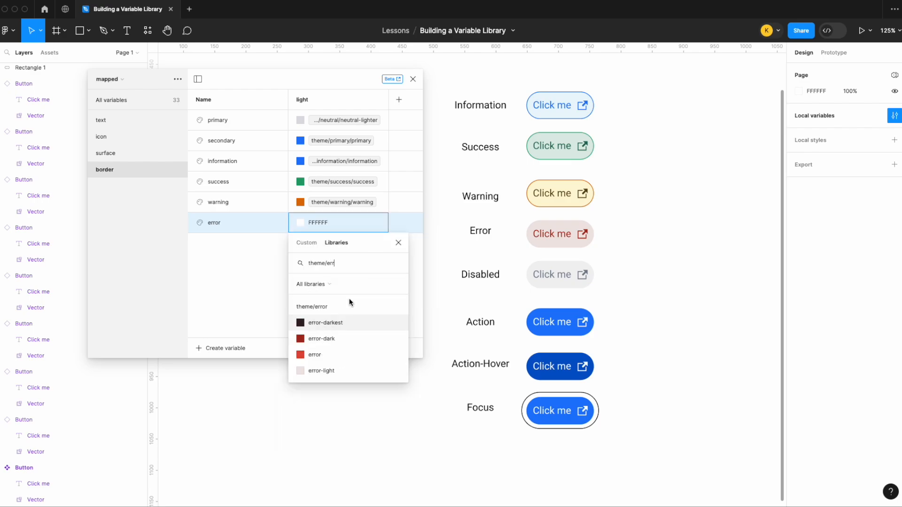
{"action": "left_click", "coordinate": [334, 354]}
Add a stroke to the Error button and color it with border/error.
{"action": "left_click", "coordinate": [577, 234]}
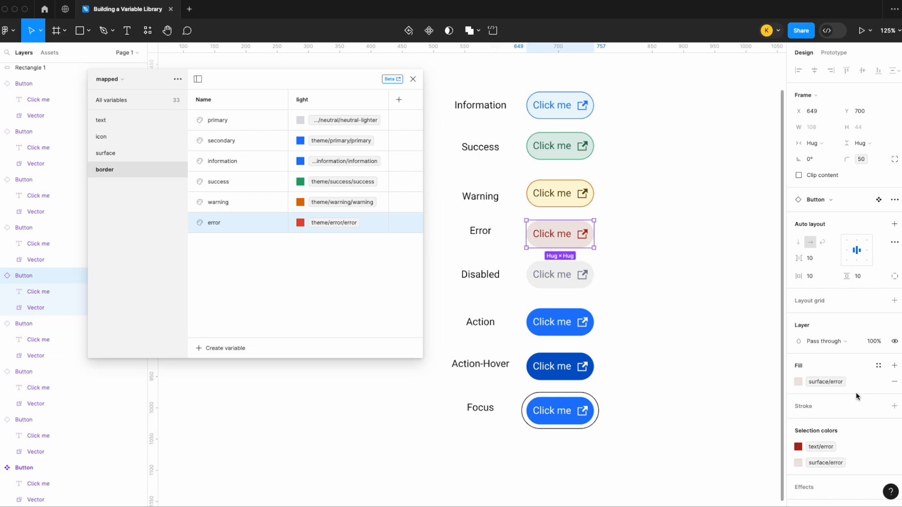
{"action": "left_click", "coordinate": [894, 406]}
{"action": "left_click", "coordinate": [878, 406]}
{"action": "type", "text": "th"}
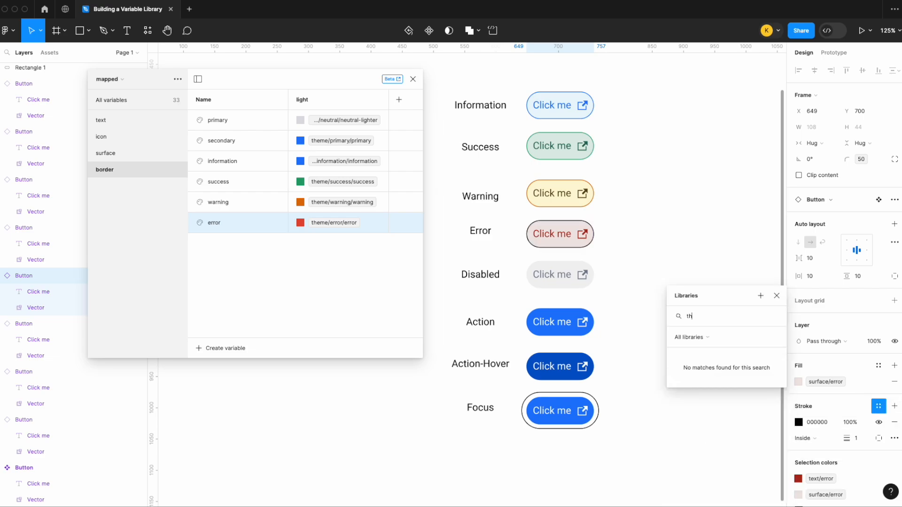
{"action": "key", "text": "BackSpace"}
{"action": "key", "text": "BackSpace"}
{"action": "type", "text": "bor"}
{"action": "left_click", "coordinate": [727, 464]}
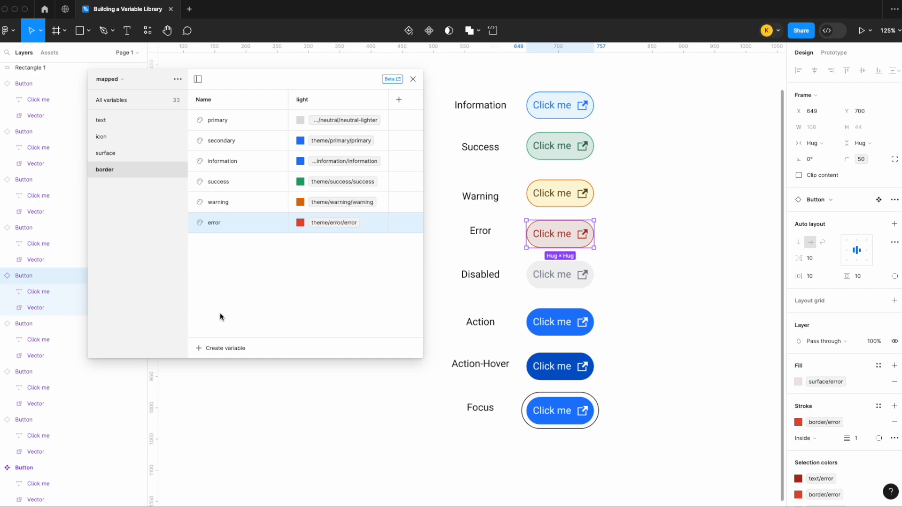
Add a color variable named disabled to the border group and alias it to theme/neutral/neutral.
{"action": "left_click", "coordinate": [225, 349]}
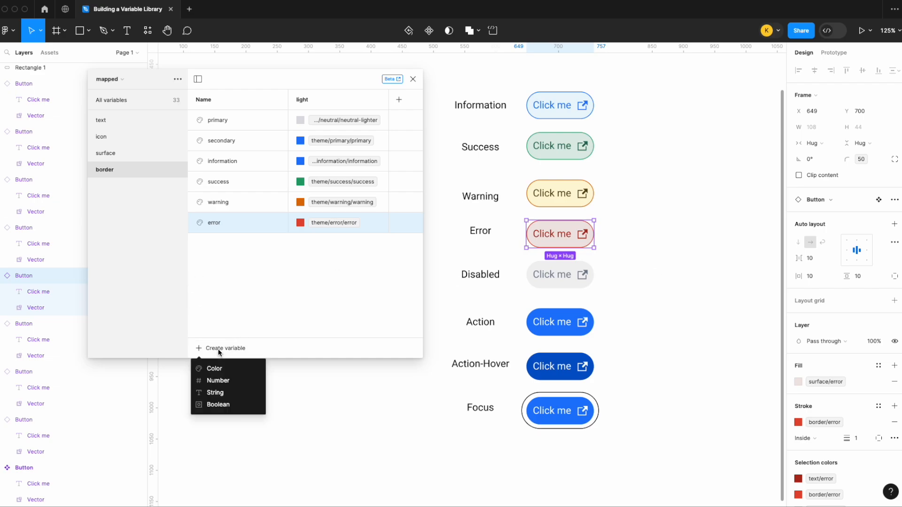
{"action": "left_click", "coordinate": [223, 368]}
{"action": "type", "text": "disab"}
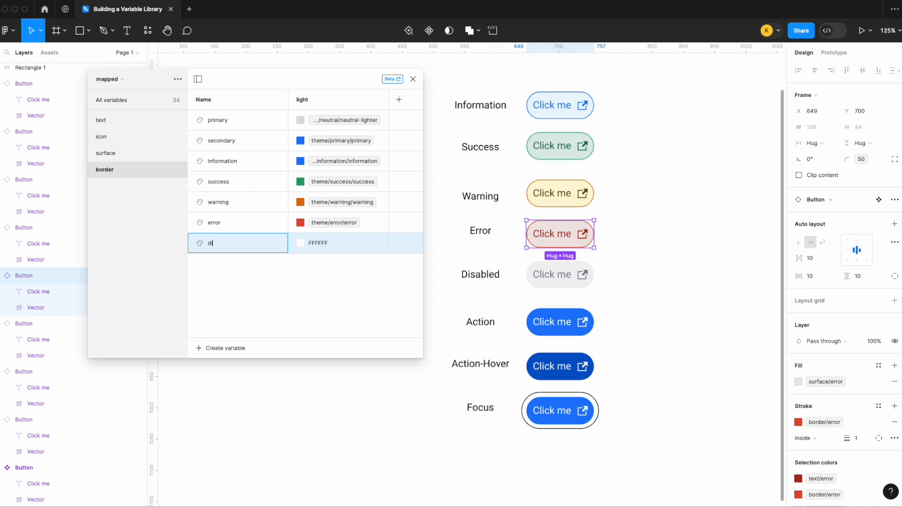
{"action": "right_click", "coordinate": [335, 243]}
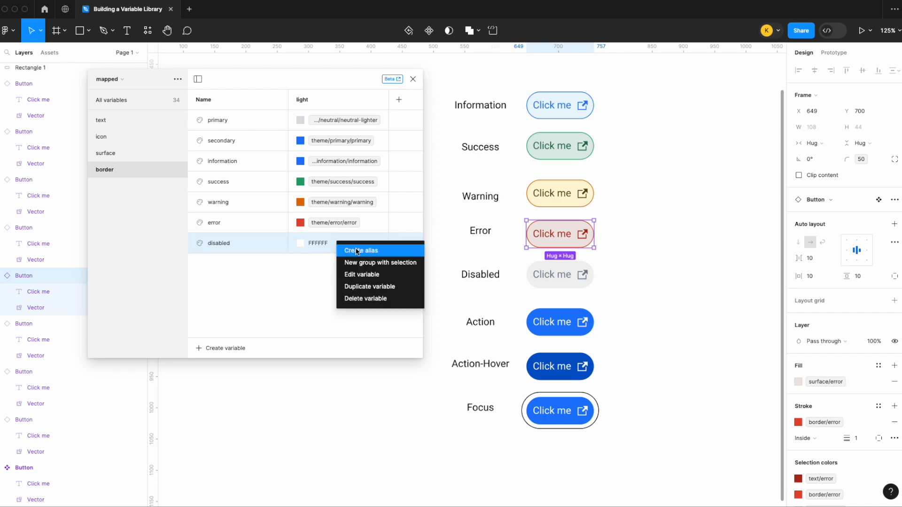
{"action": "left_click", "coordinate": [356, 249]}
{"action": "type", "text": "theme/ne"}
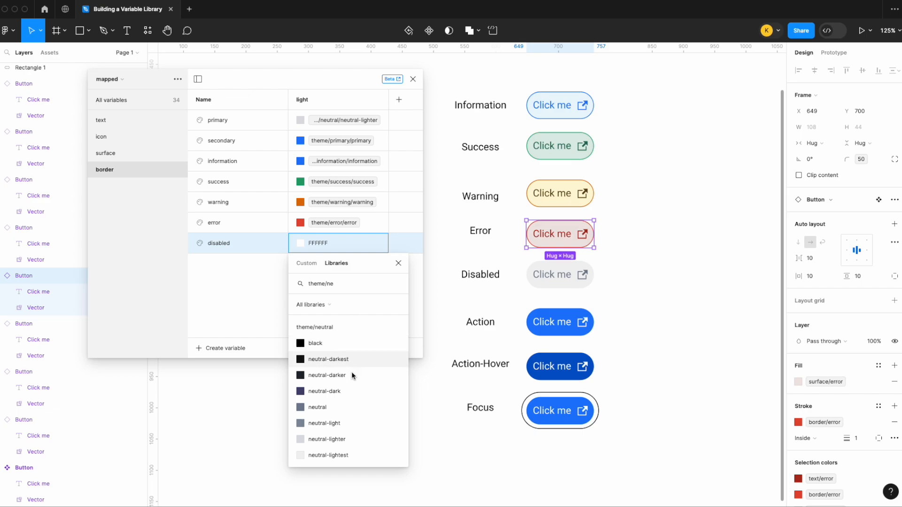
{"action": "left_click", "coordinate": [345, 407]}
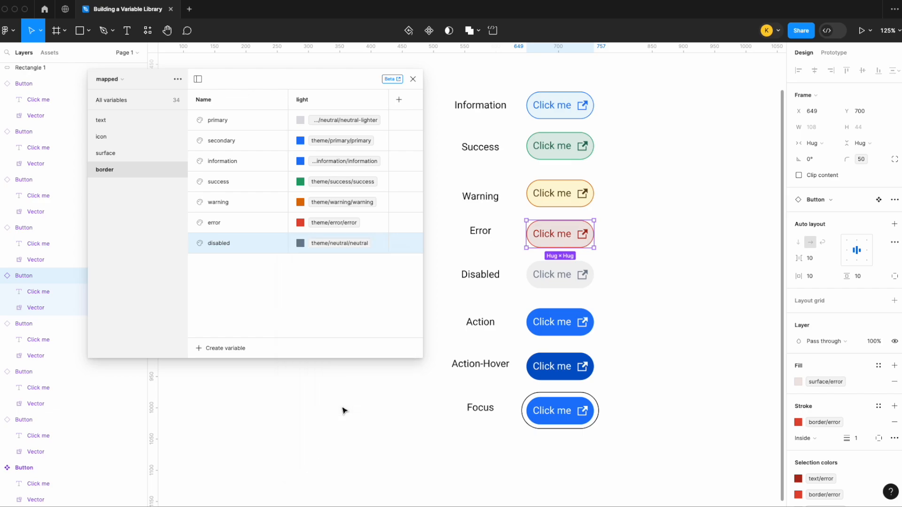
Add a stroke to the Disabled button and color it with border/disabled.
{"action": "left_click", "coordinate": [584, 283]}
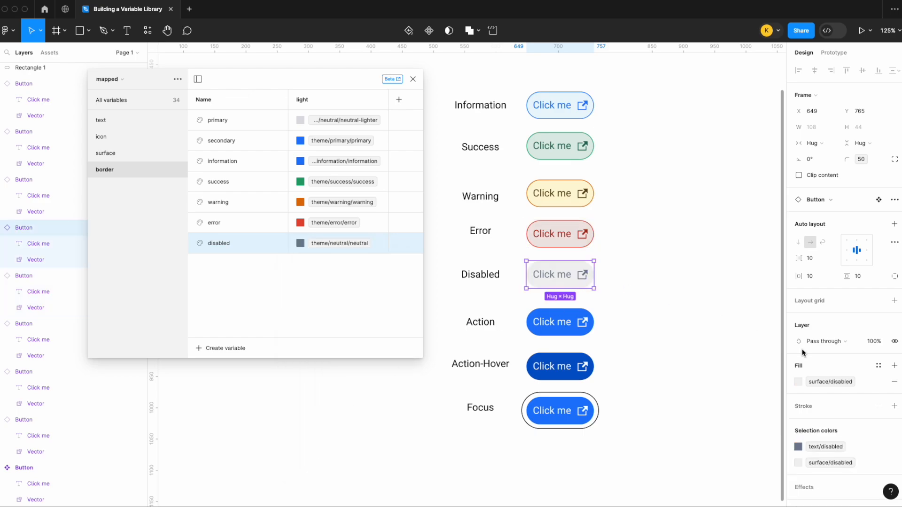
{"action": "left_click", "coordinate": [894, 406]}
{"action": "left_click", "coordinate": [878, 405]}
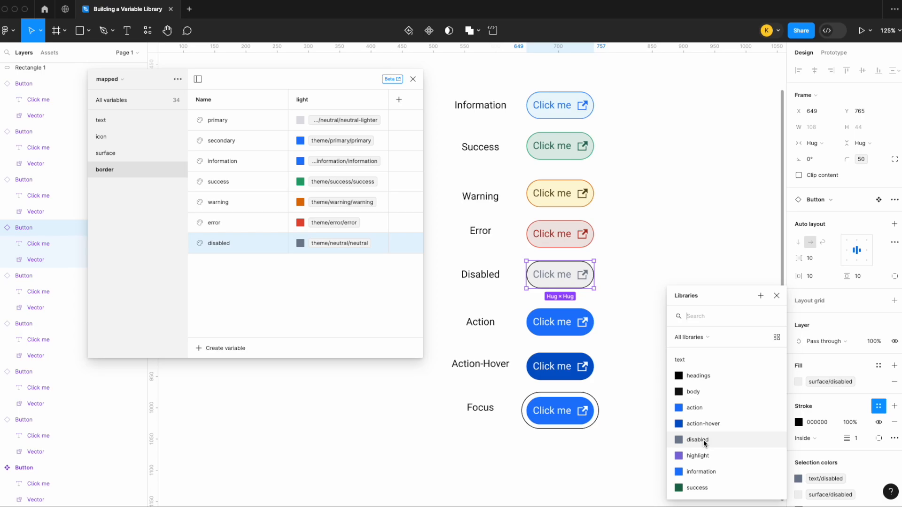
{"action": "type", "text": "bor"}
{"action": "left_click", "coordinate": [704, 472]}
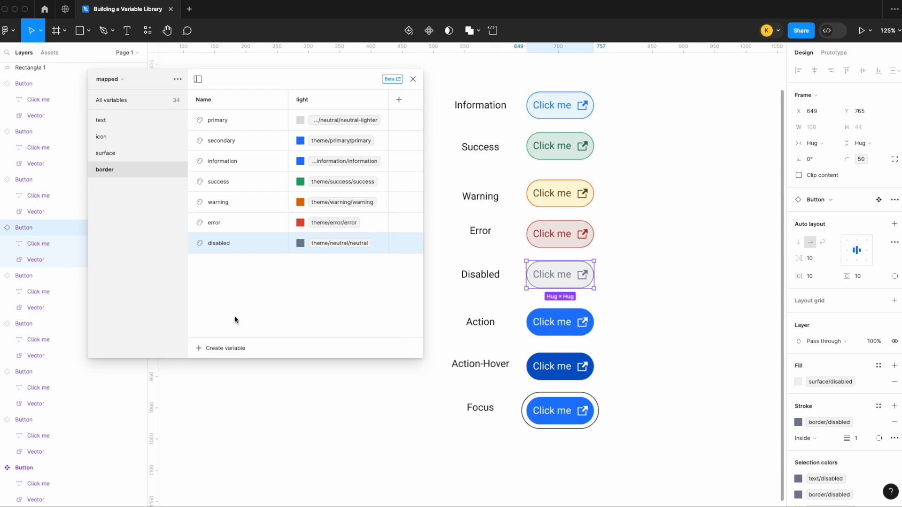
Add a color variable named action to the border group and alias it to theme/primary/primary.
{"action": "left_click", "coordinate": [223, 350]}
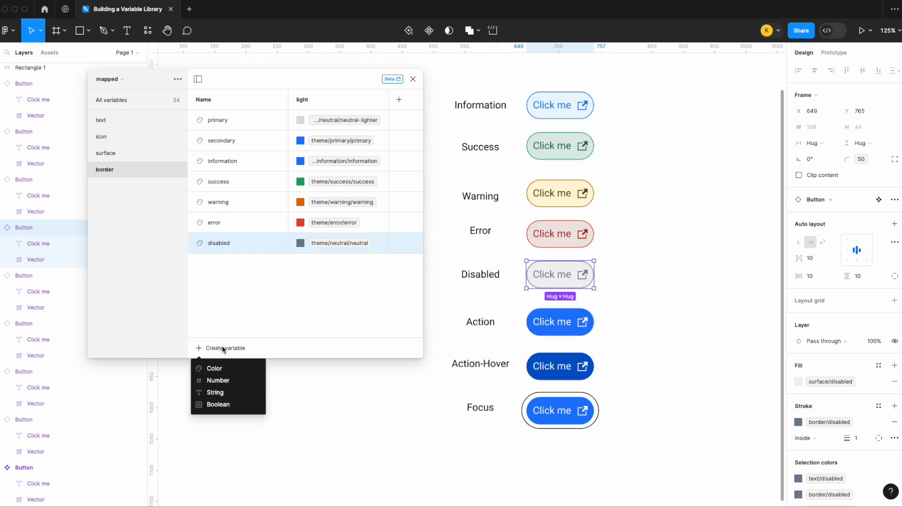
{"action": "left_click", "coordinate": [307, 330]}
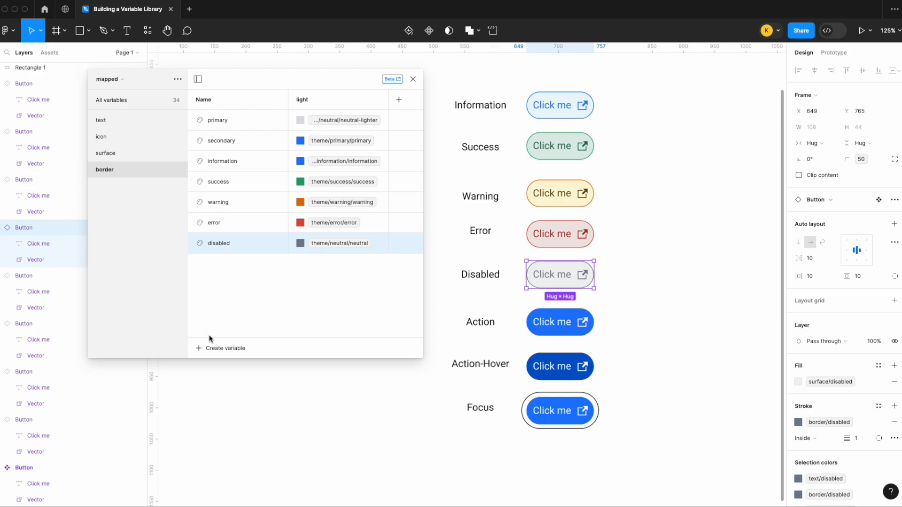
{"action": "left_click", "coordinate": [217, 349]}
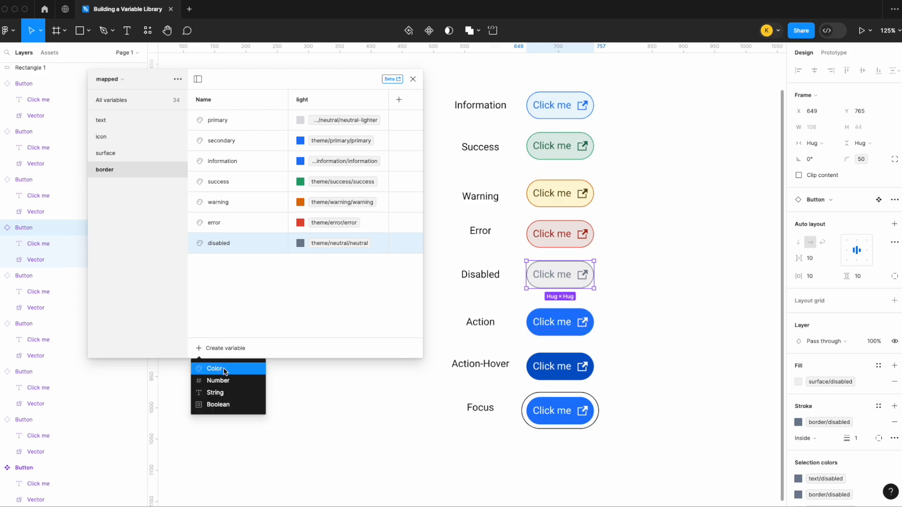
{"action": "left_click", "coordinate": [225, 369]}
{"action": "type", "text": "action"}
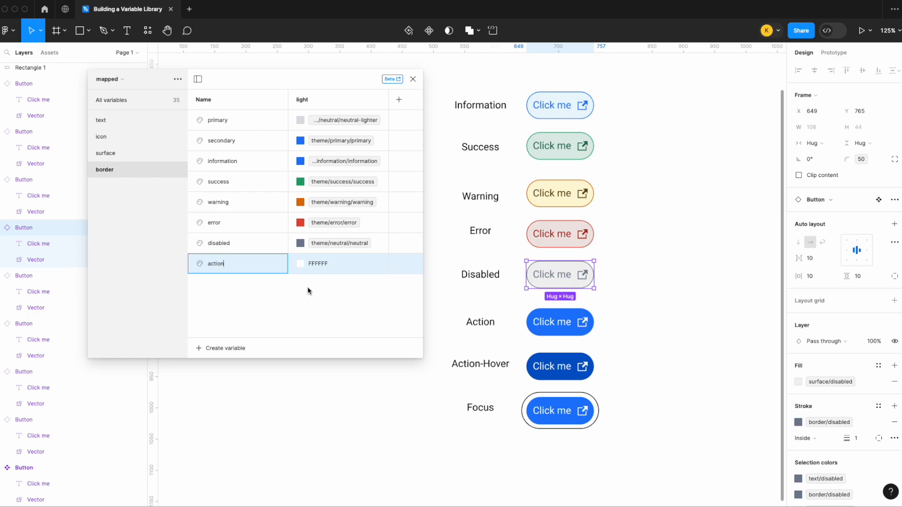
{"action": "left_click", "coordinate": [302, 265]}
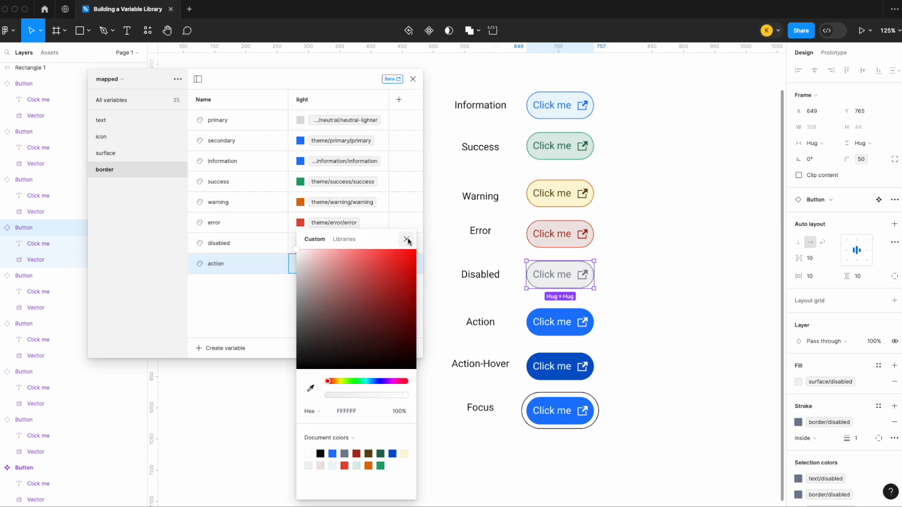
{"action": "left_click", "coordinate": [406, 239]}
{"action": "right_click", "coordinate": [305, 262]}
{"action": "left_click", "coordinate": [338, 270]}
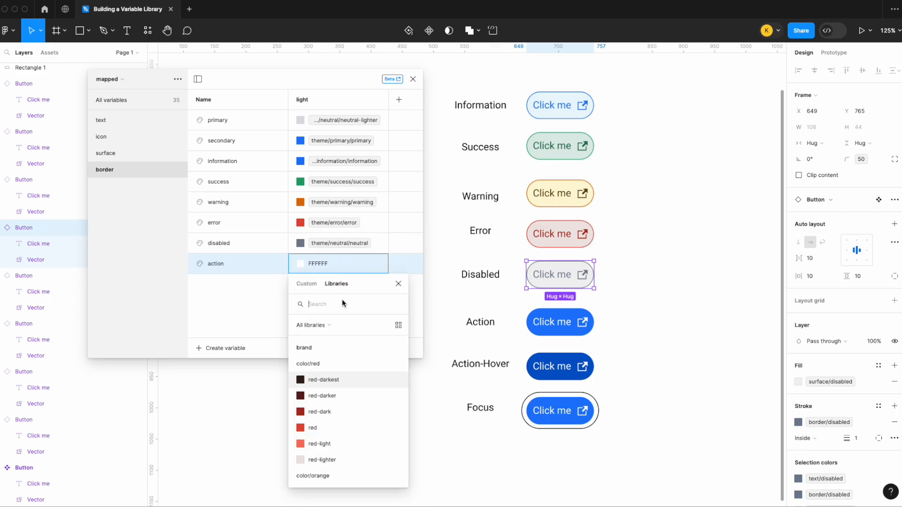
{"action": "type", "text": "theme/p"}
{"action": "left_click", "coordinate": [324, 379]}
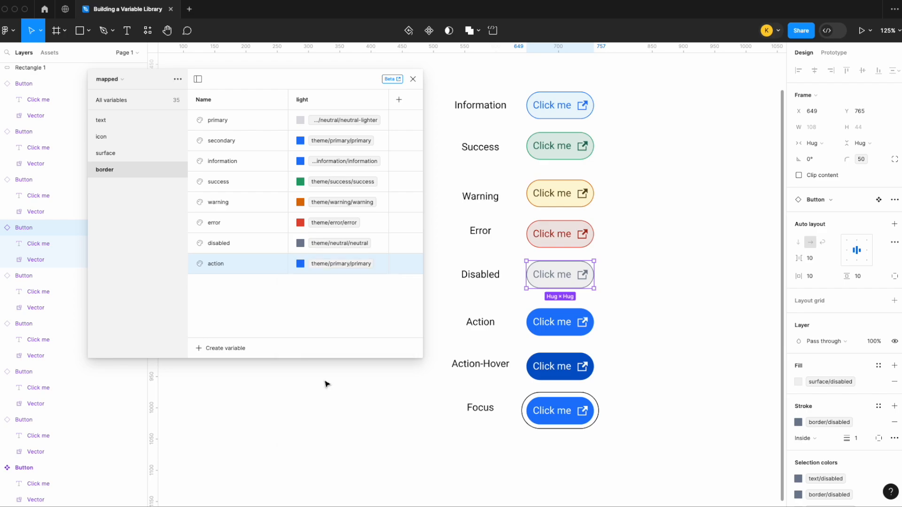
Add a stroke to the Action button and color it with border/action.
{"action": "left_click", "coordinate": [572, 332]}
{"action": "left_click", "coordinate": [894, 406]}
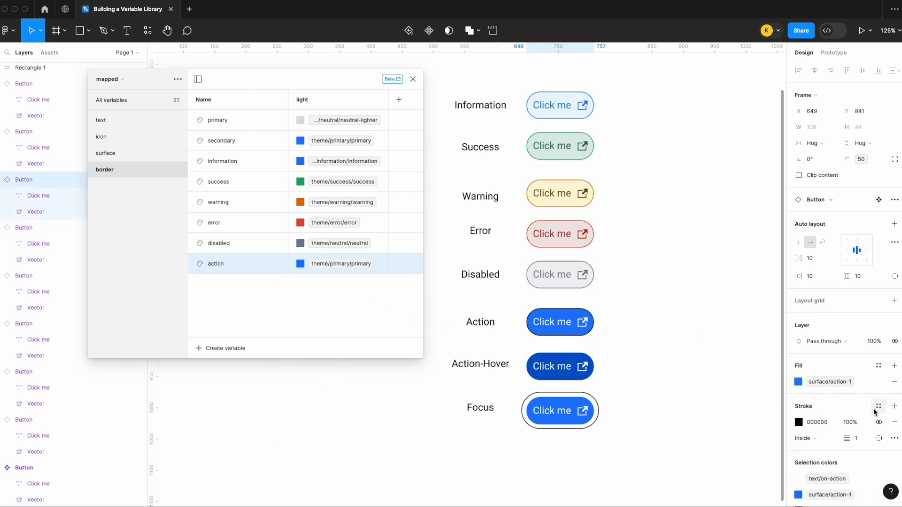
{"action": "left_click", "coordinate": [878, 406]}
{"action": "type", "text": "bor"}
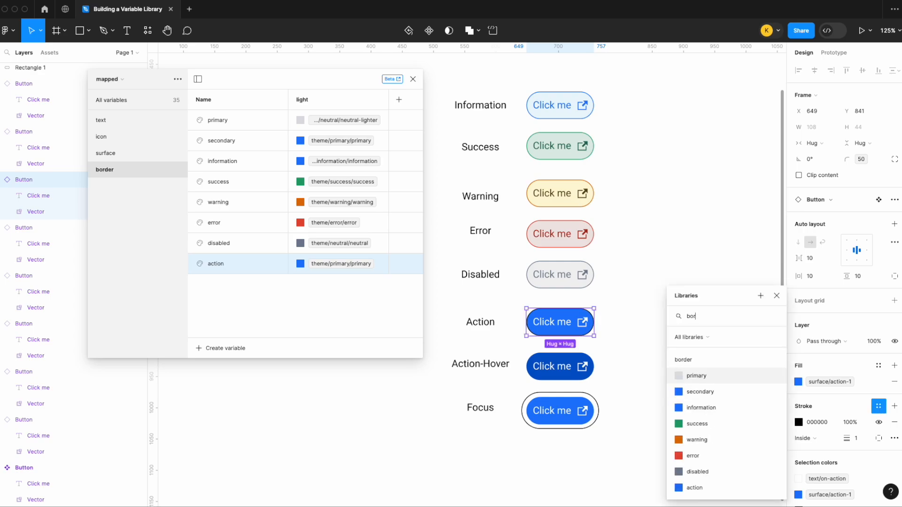
{"action": "left_click", "coordinate": [694, 487]}
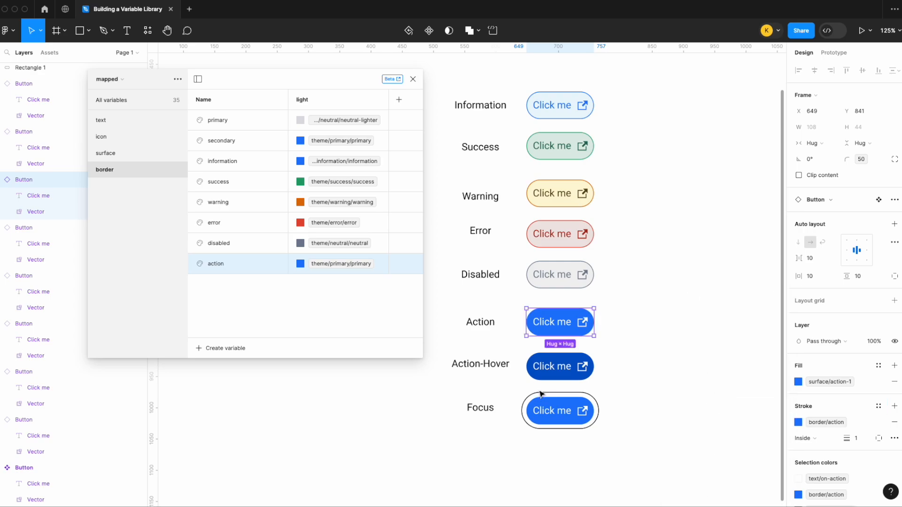
Add a color variable named action-hover to the border group and alias it to theme/primary/primary-dark.
{"action": "left_click", "coordinate": [219, 348]}
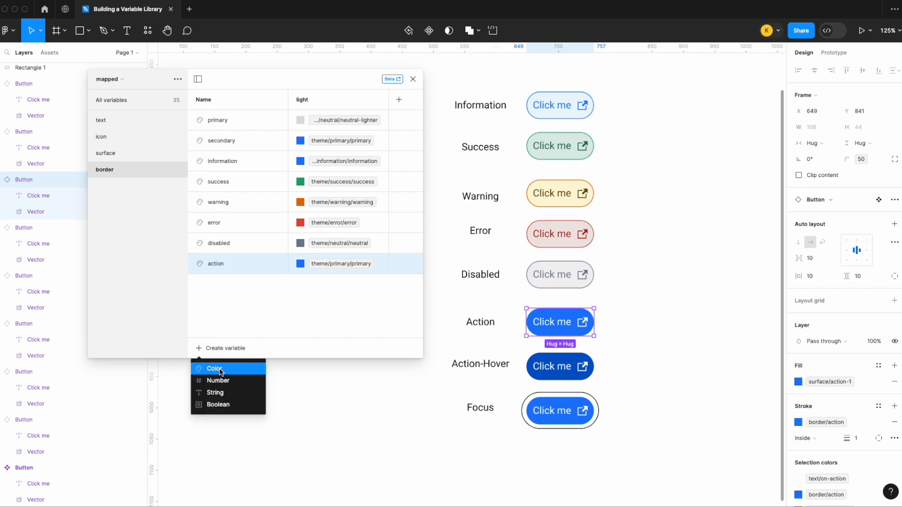
{"action": "left_click", "coordinate": [221, 369]}
{"action": "type", "text": "action-hover"}
{"action": "right_click", "coordinate": [330, 284]}
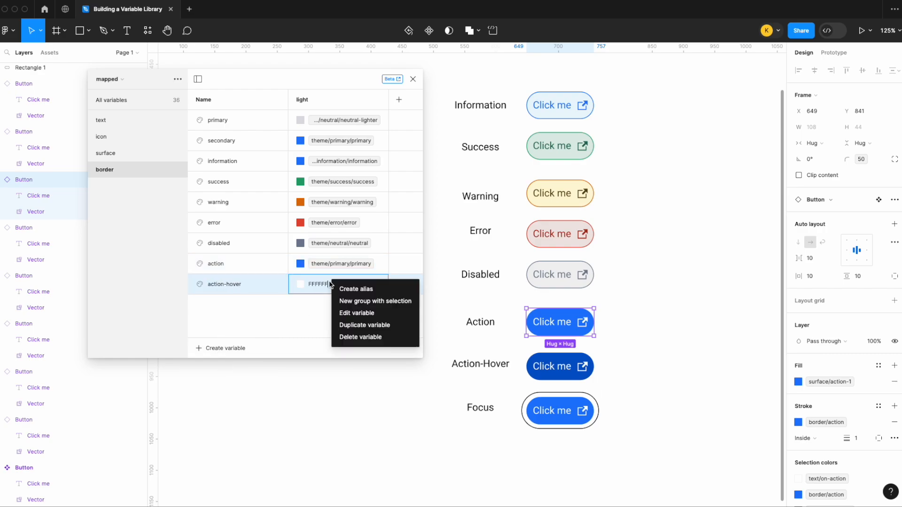
{"action": "left_click", "coordinate": [362, 290]}
{"action": "type", "text": "theme/"}
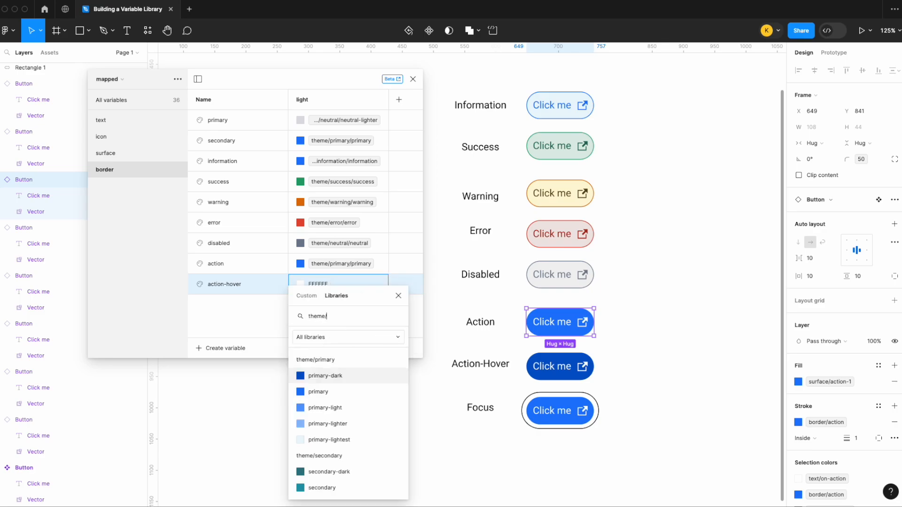
{"action": "left_click", "coordinate": [329, 377]}
Add a color variable named focus to the border group and alias it to theme/primary/primary.
{"action": "left_click", "coordinate": [235, 348]}
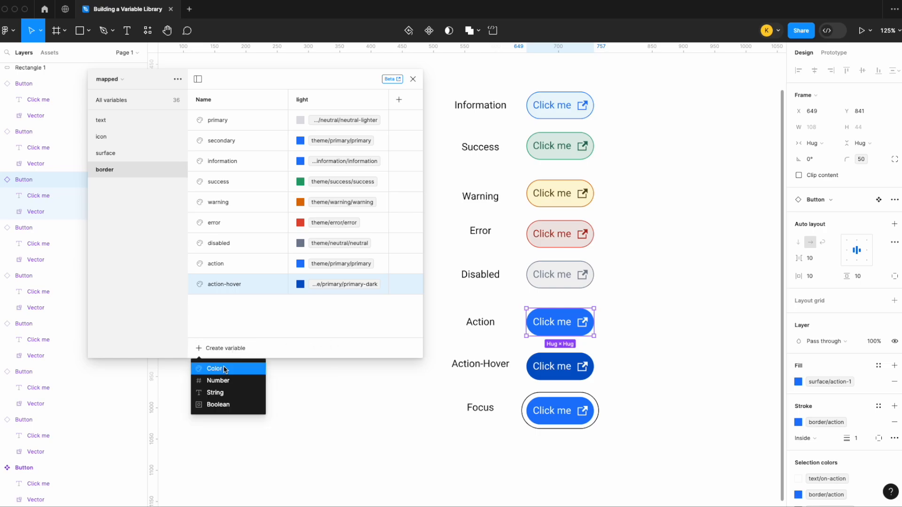
{"action": "left_click", "coordinate": [214, 369]}
{"action": "type", "text": "focus"}
{"action": "scroll", "coordinate": [596, 430], "scroll_direction": "down", "scroll_amount": 3}
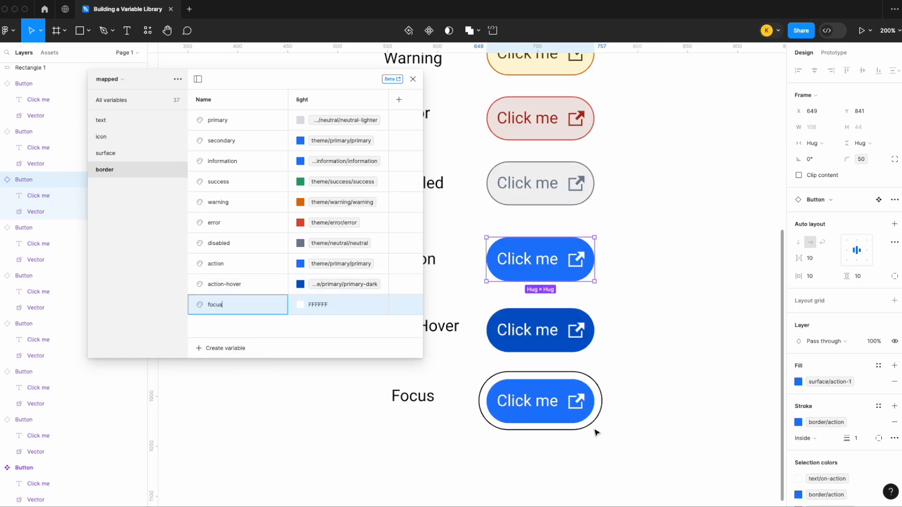
{"action": "scroll", "coordinate": [616, 416], "scroll_direction": "up", "scroll_amount": 5}
{"action": "scroll", "coordinate": [629, 381], "scroll_direction": "left", "scroll_amount": 4}
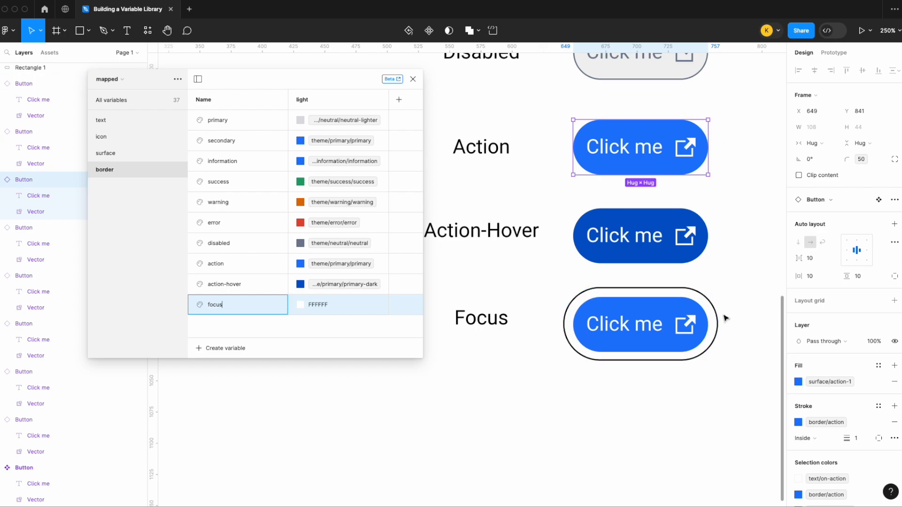
{"action": "right_click", "coordinate": [304, 310]}
{"action": "left_click", "coordinate": [324, 316]}
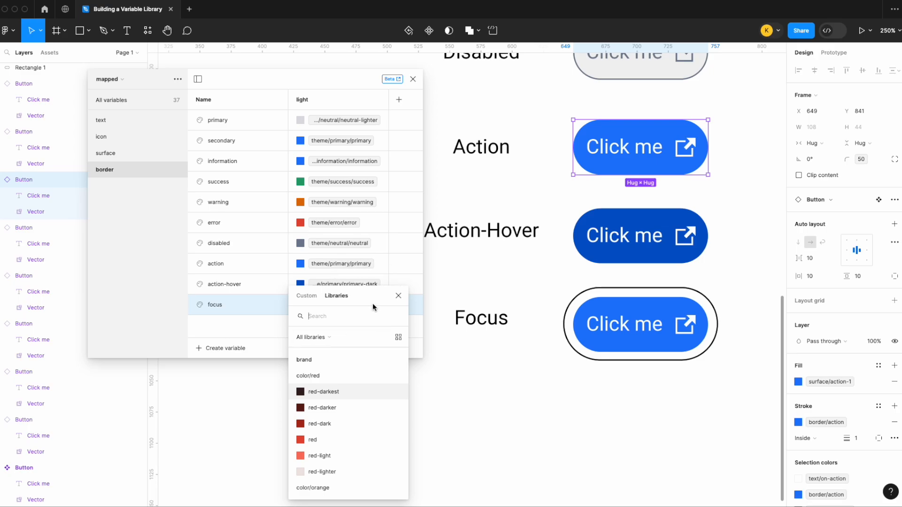
{"action": "type", "text": "them/pr"}
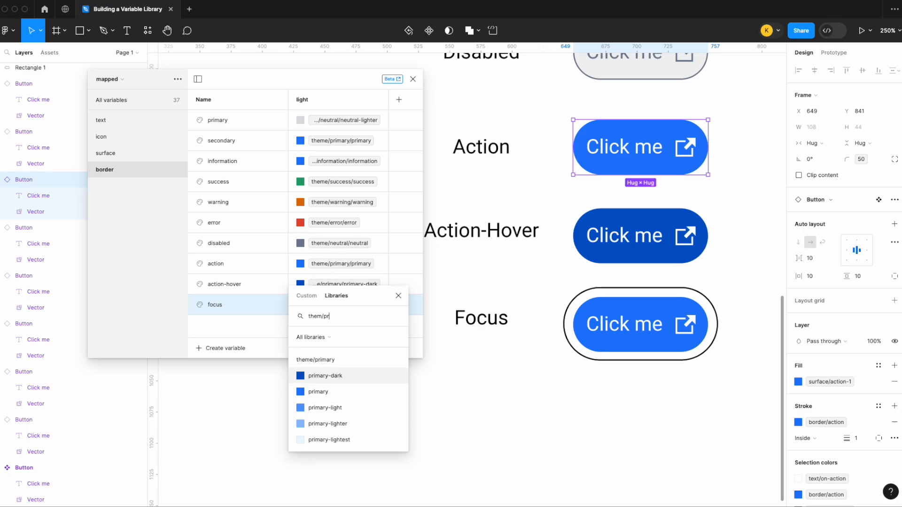
{"action": "left_click", "coordinate": [338, 391]}
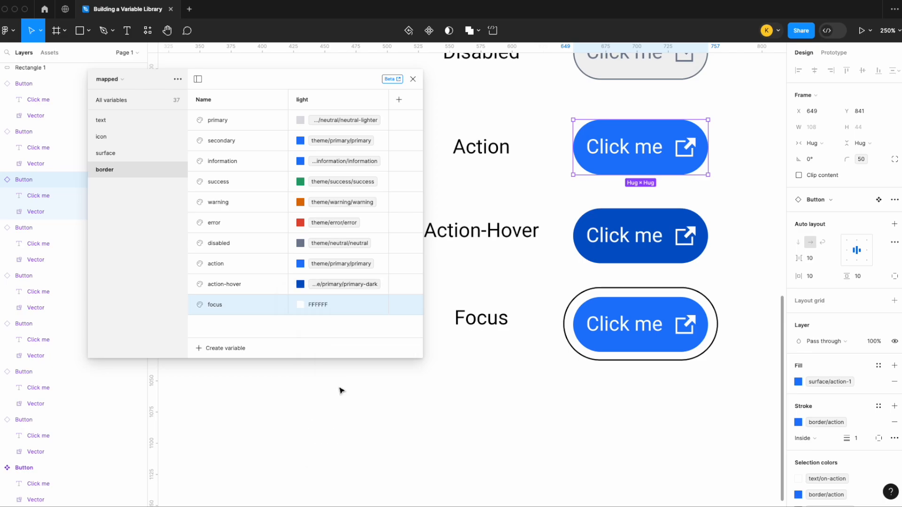
Color the stroke of the outline rectangle around the Focus button with border/focus.
{"action": "left_click", "coordinate": [603, 288]}
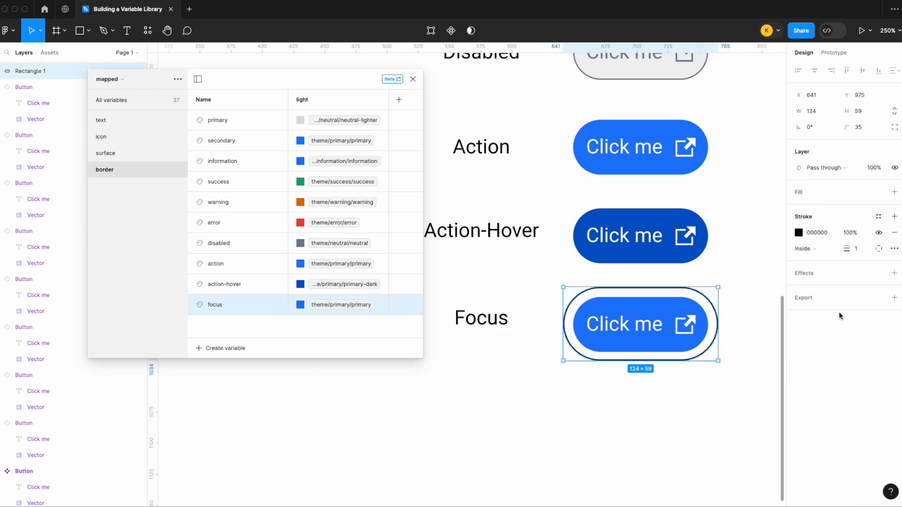
{"action": "left_click", "coordinate": [878, 217]}
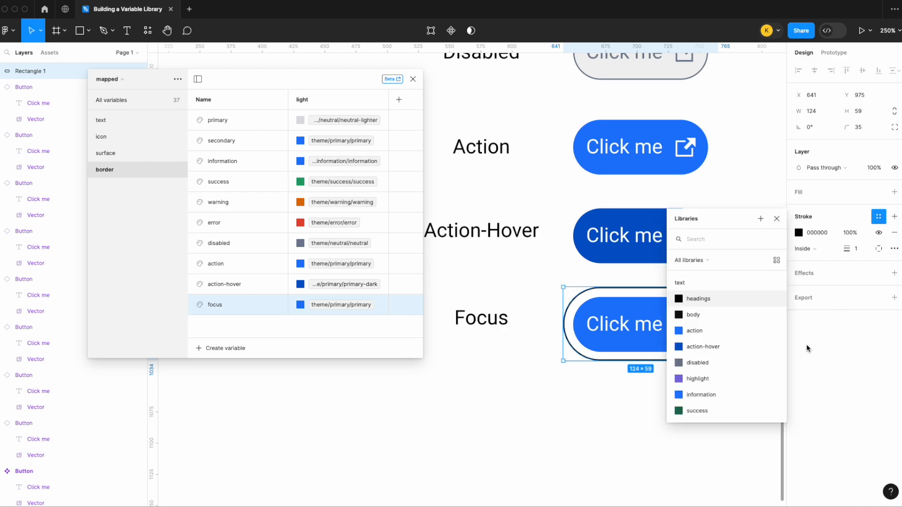
{"action": "type", "text": "bord"}
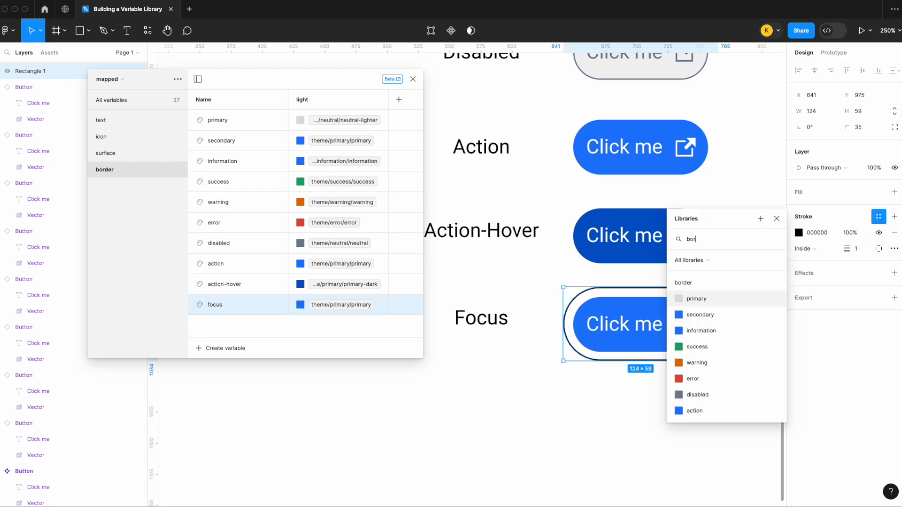
{"action": "scroll", "coordinate": [727, 411], "scroll_direction": "down", "scroll_amount": 2}
{"action": "left_click", "coordinate": [721, 411]}
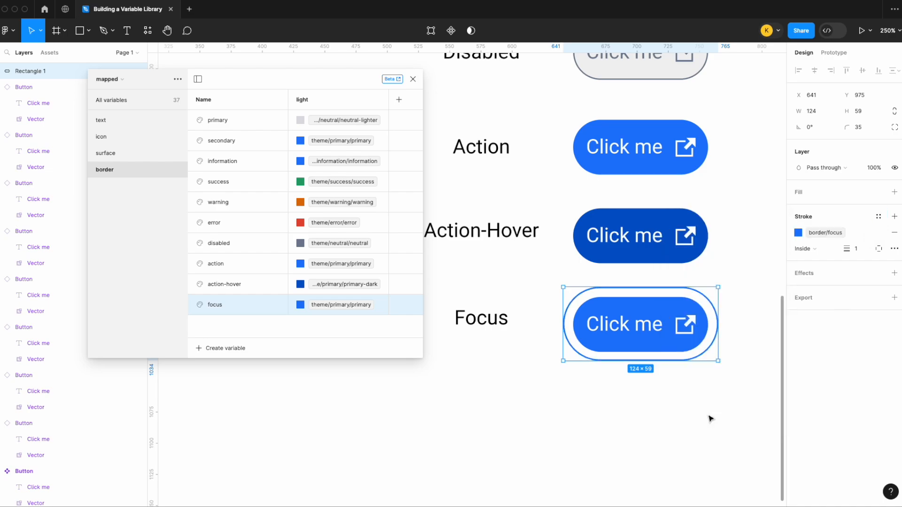
Add a color variable named highlight to the border group, alias it to theme/highlight/highlight, and clear the canvas selection.
{"action": "left_click", "coordinate": [233, 345]}
{"action": "left_click", "coordinate": [229, 370]}
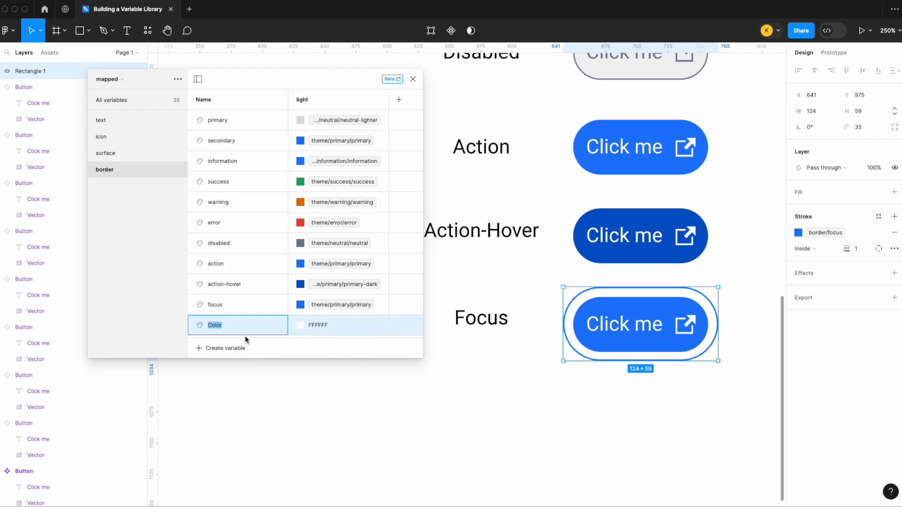
{"action": "type", "text": "highlight"}
{"action": "right_click", "coordinate": [325, 324]}
{"action": "left_click", "coordinate": [347, 334]}
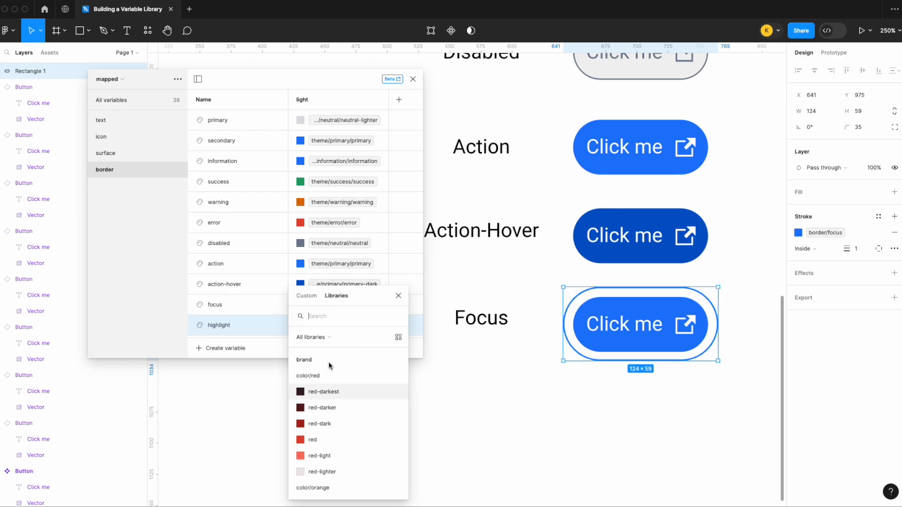
{"action": "type", "text": "theme/"}
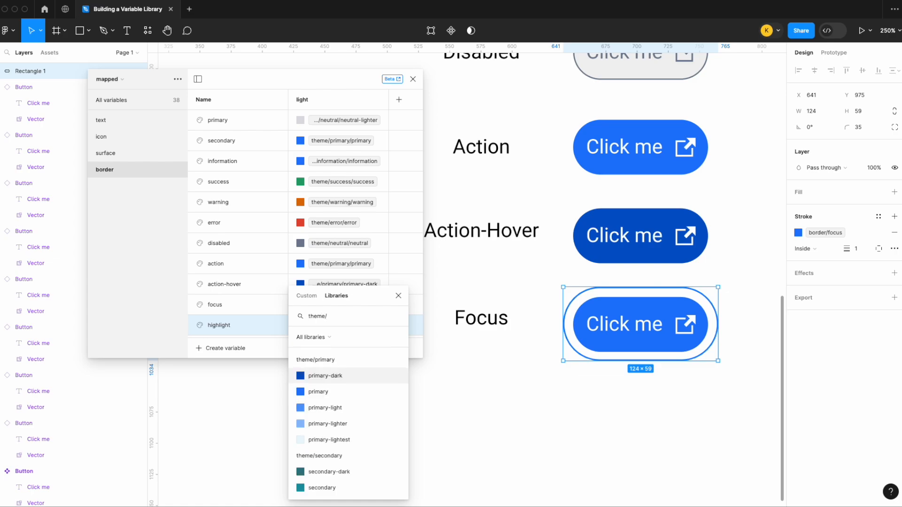
{"action": "type", "text": "high"}
{"action": "left_click", "coordinate": [311, 376]}
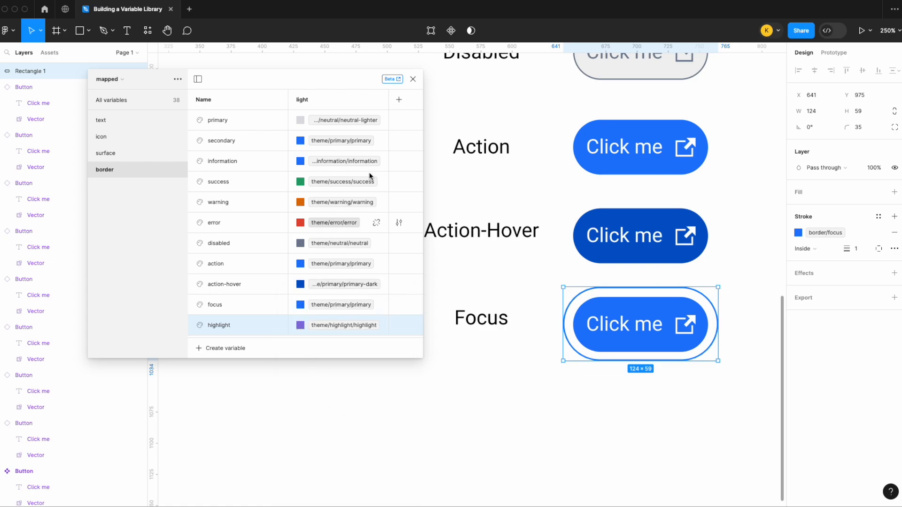
{"action": "left_click", "coordinate": [545, 159]}
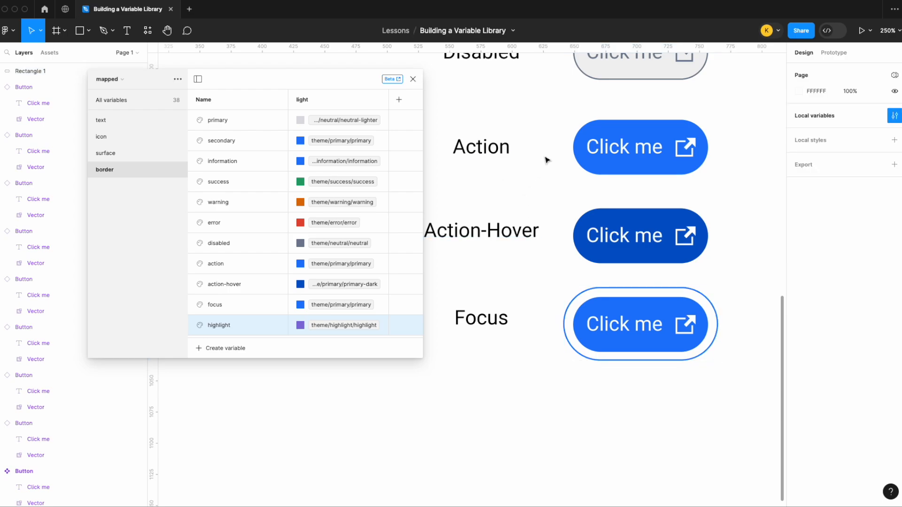
{"action": "scroll", "coordinate": [545, 160], "scroll_direction": "down", "scroll_amount": 5}
{"action": "scroll", "coordinate": [545, 160], "scroll_direction": "up", "scroll_amount": 3}
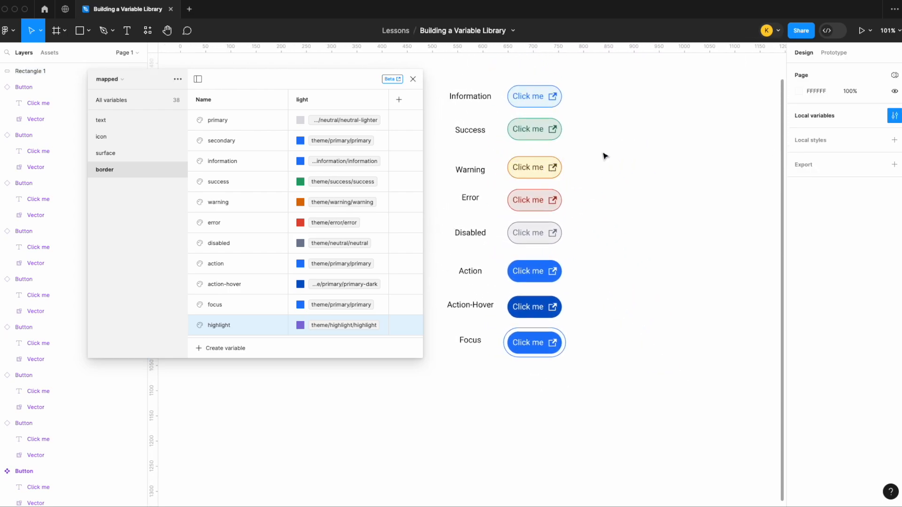
{"action": "scroll", "coordinate": [604, 155], "scroll_direction": "left", "scroll_amount": 2}
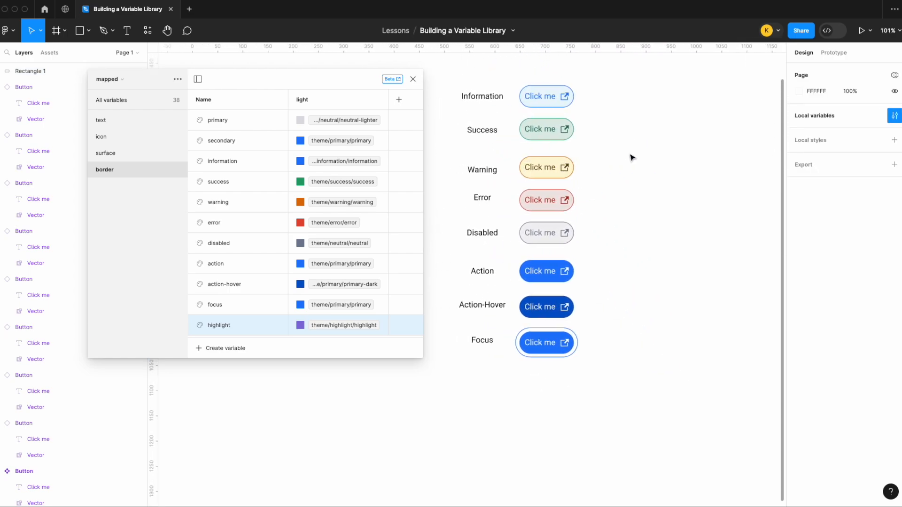